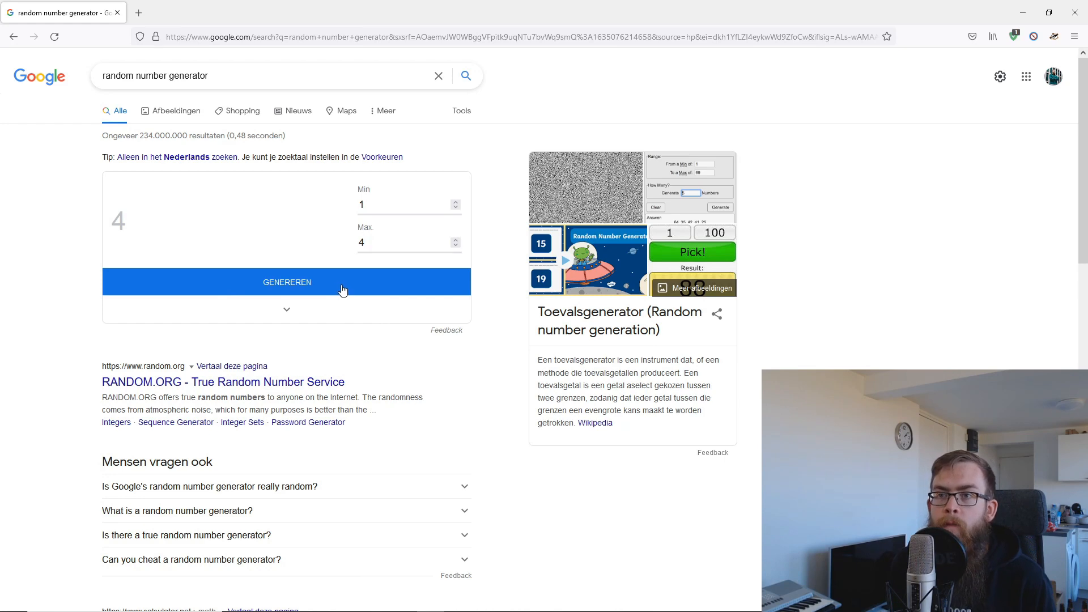
Go back to FL Studio and expand the VENGEANCE Vol.2 sample folder in the browser.
key(super)
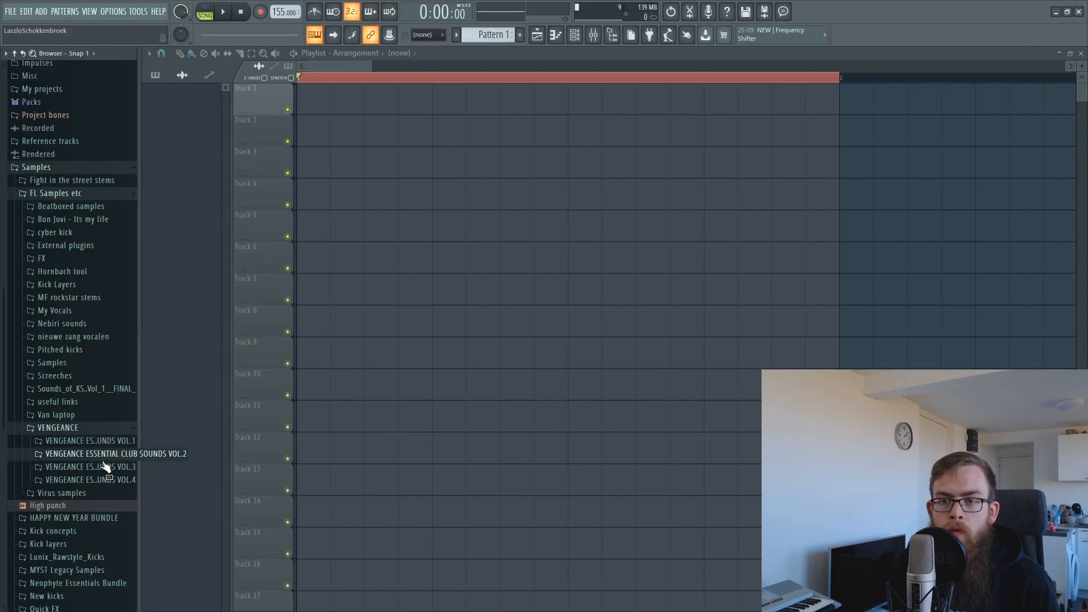
click(104, 459)
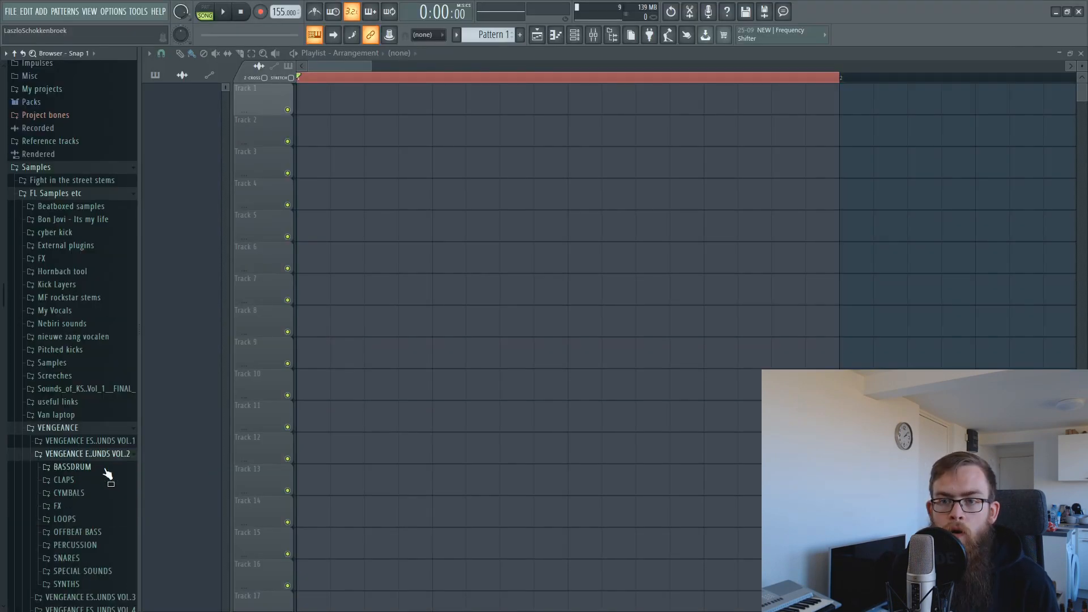
scroll(27, 424, down, 2)
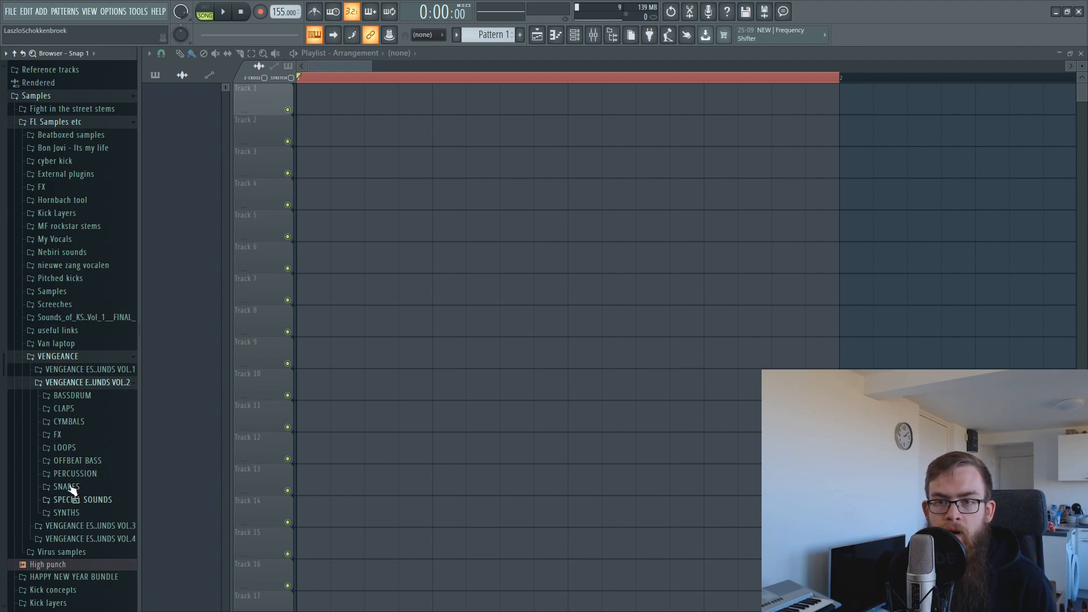
key(super)
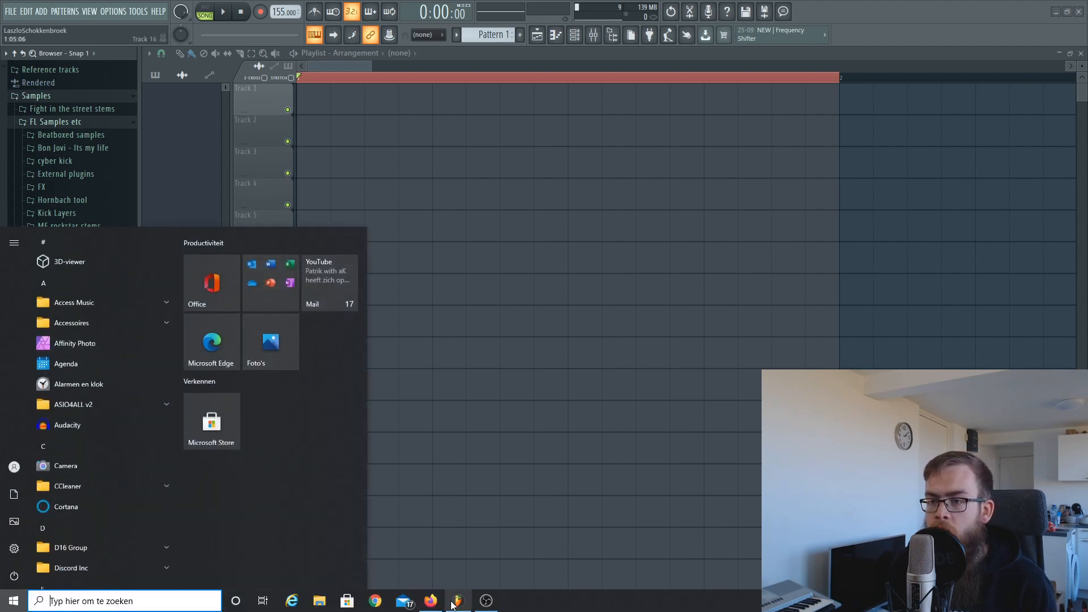
click(439, 600)
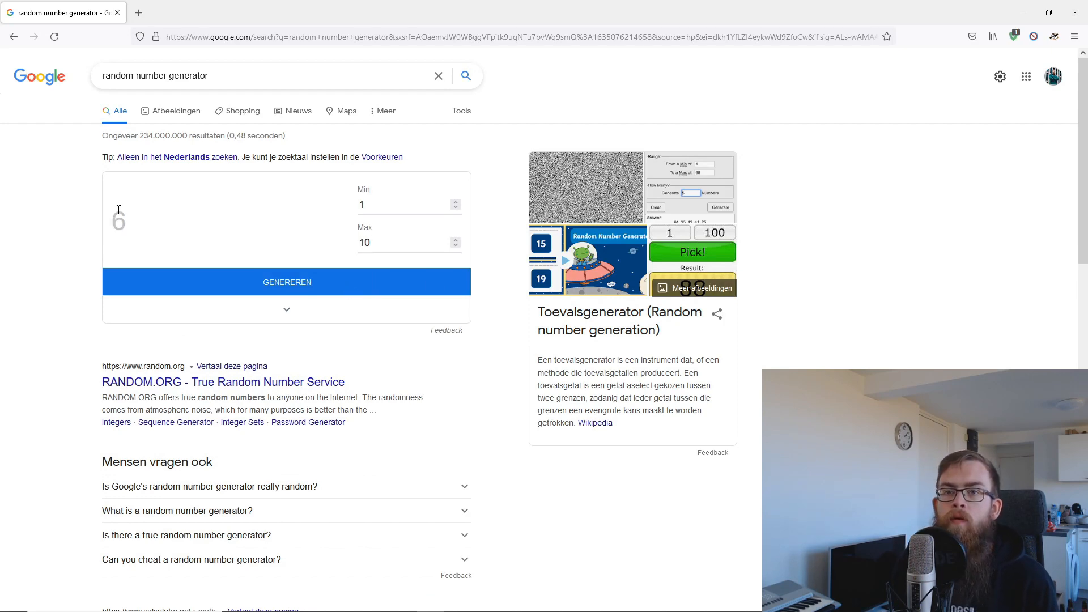
key(super)
click(461, 601)
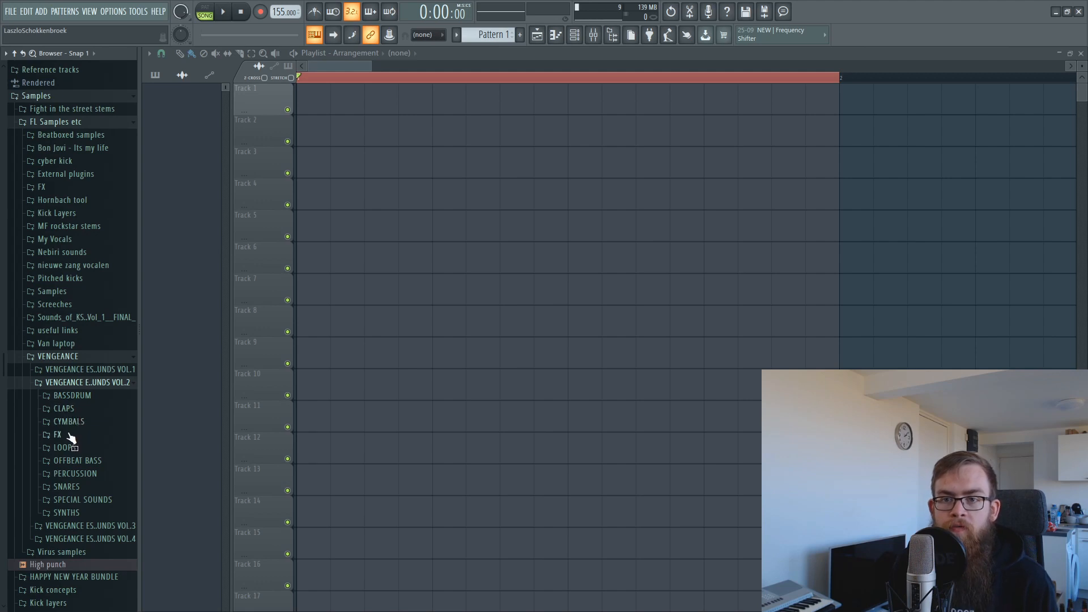
Open the OFFBEAT BASS folder, browse its VEC2 Bass samples, then return to the random number page.
click(90, 462)
scroll(131, 371, up, 1)
scroll(131, 368, down, 1)
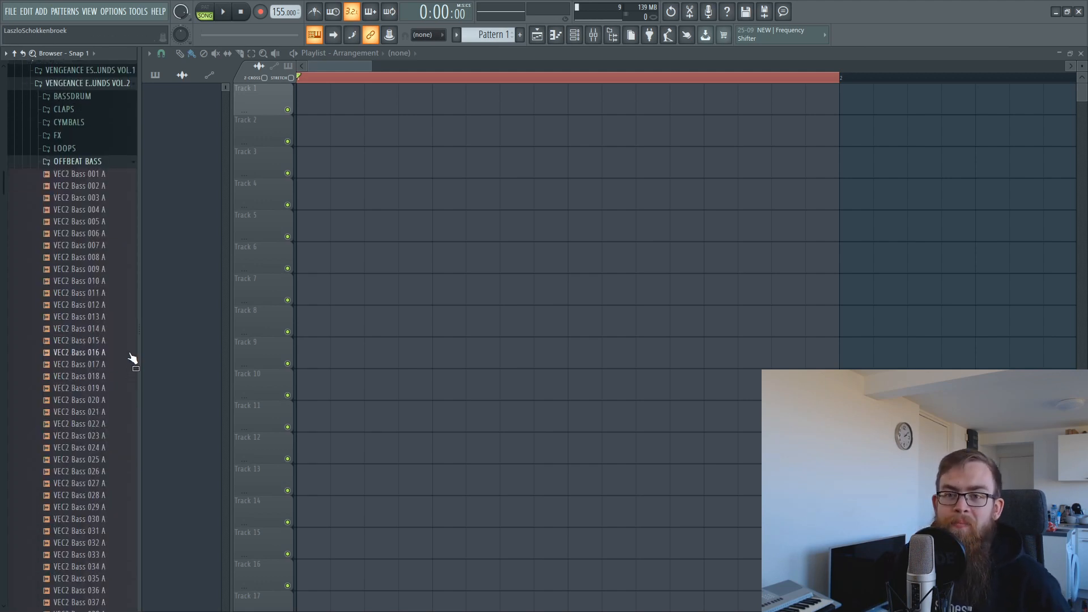
scroll(119, 349, down, 20)
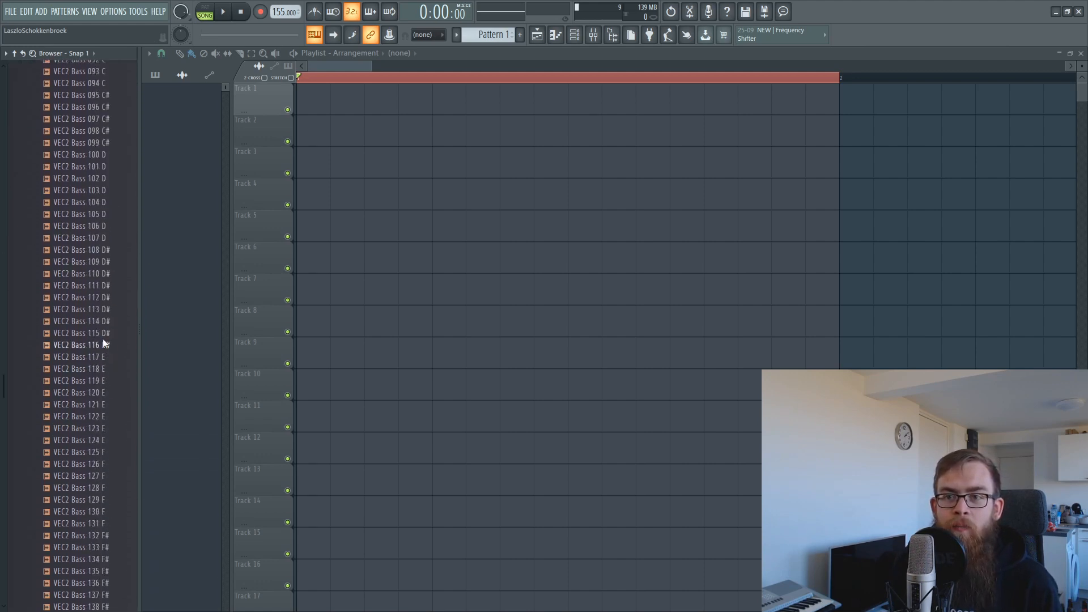
scroll(102, 343, up, 20)
scroll(56, 340, down, 20)
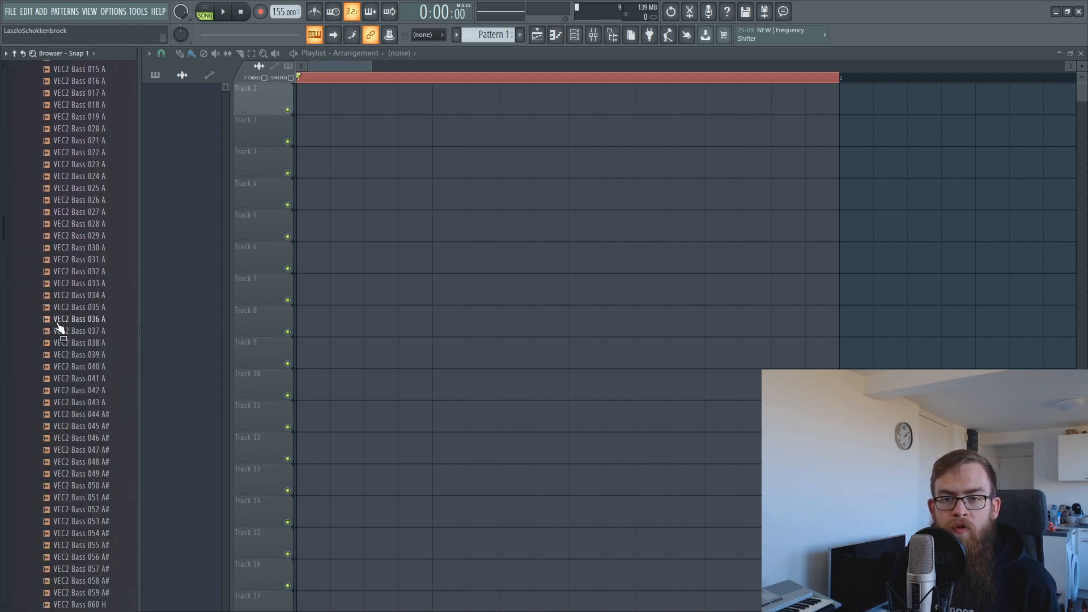
scroll(64, 391, up, 5)
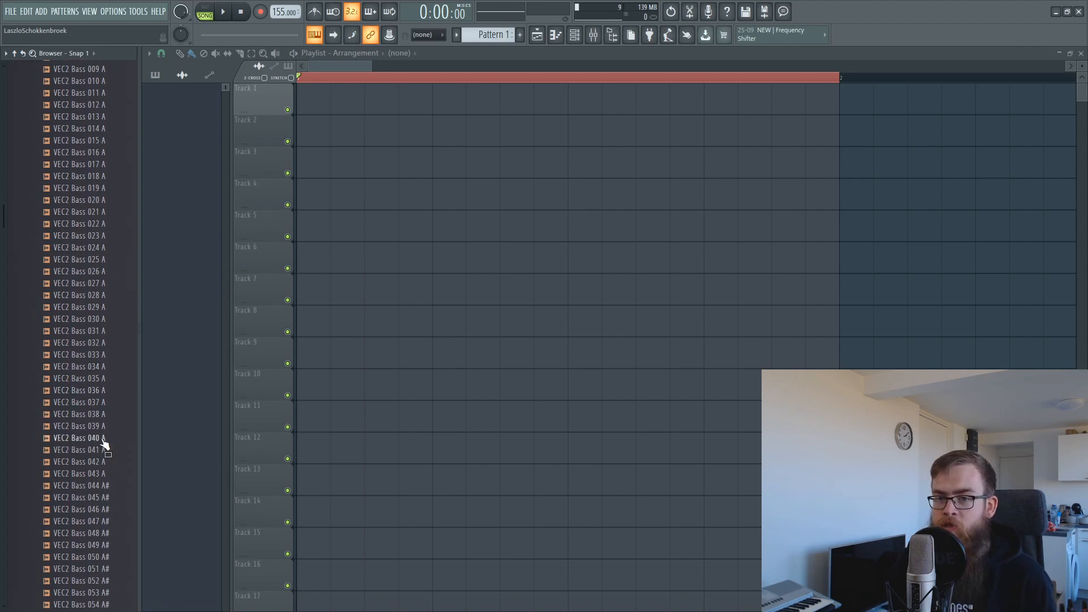
key(super)
click(431, 602)
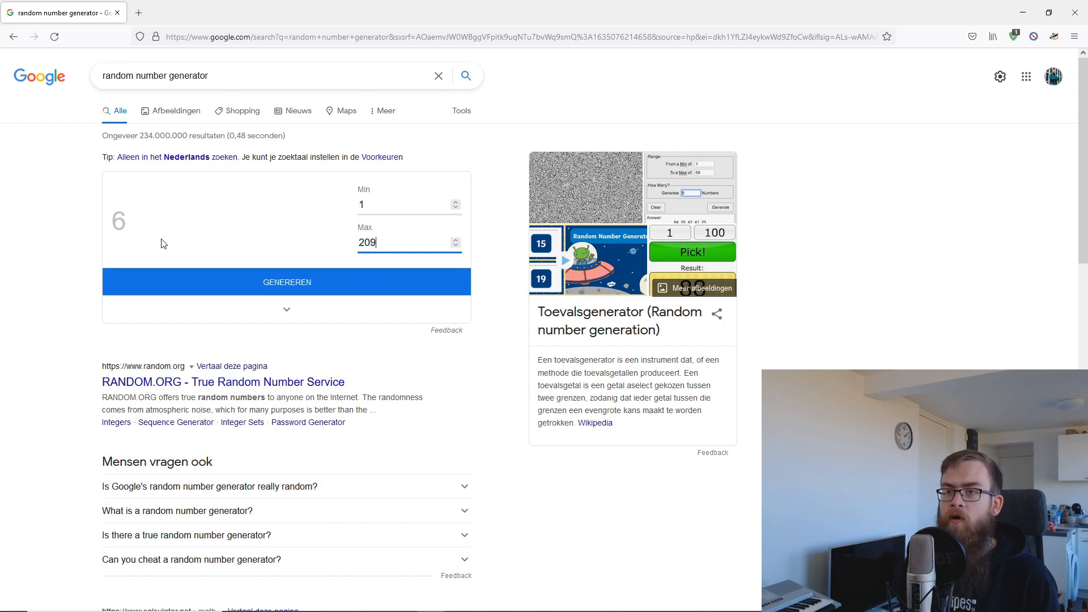
Generate a random number from 1 to 209, getting 103, then switch back to FL Studio.
click(232, 288)
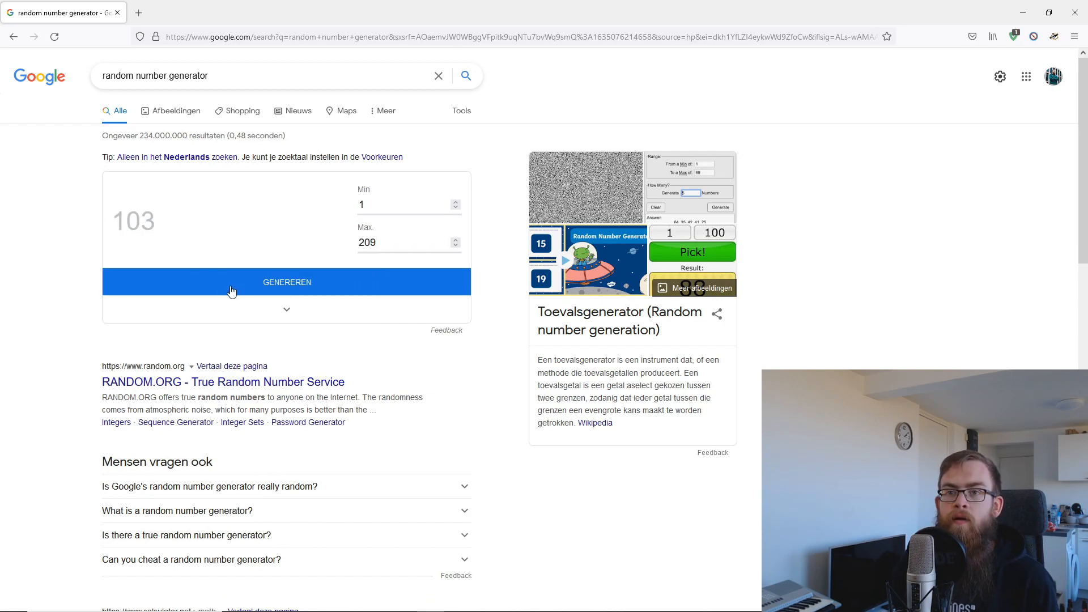
key(super)
click(486, 602)
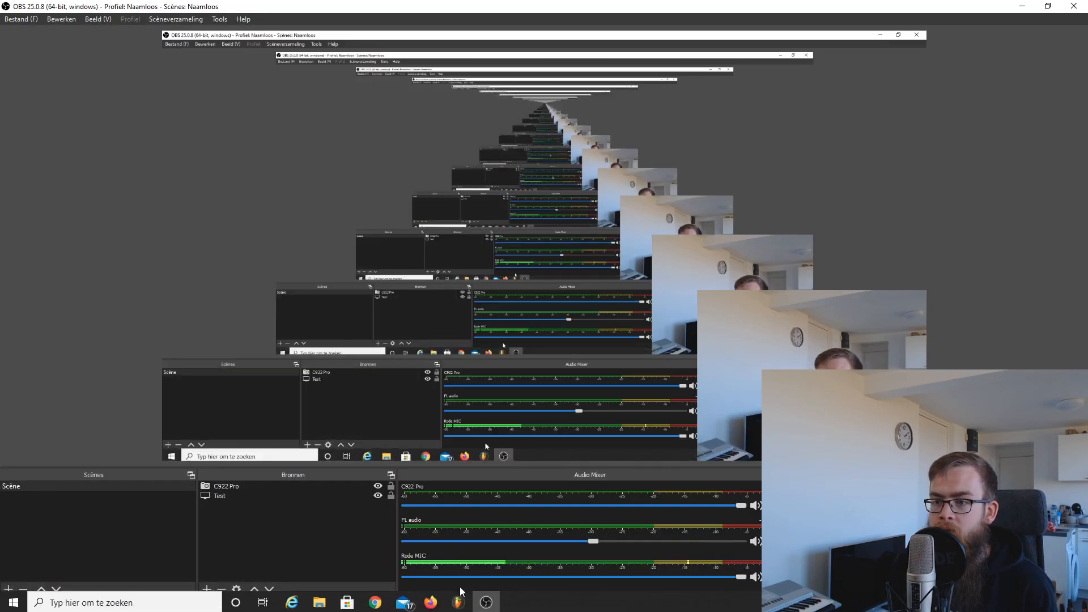
key(super)
click(431, 601)
key(super)
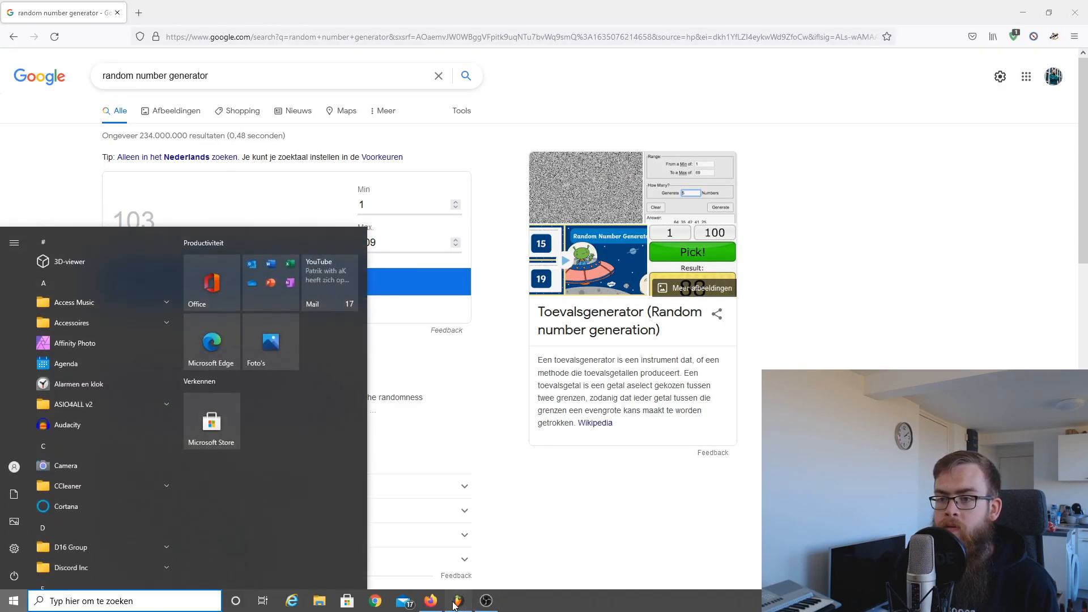
click(455, 606)
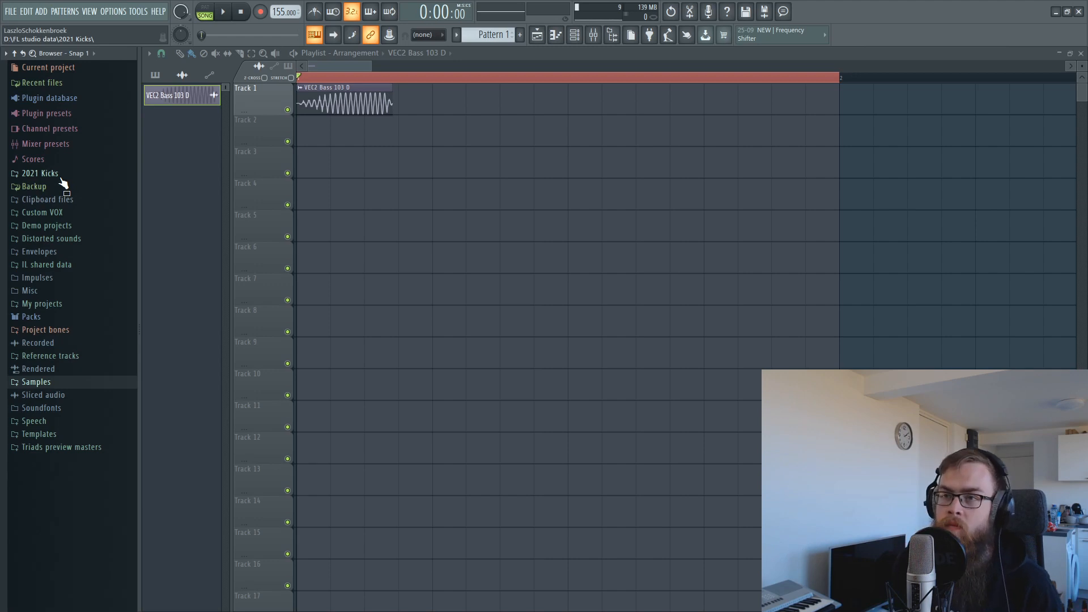
Play the VEC2 Bass 103 D clip several times, then open its channel settings.
key(space)
key(space)
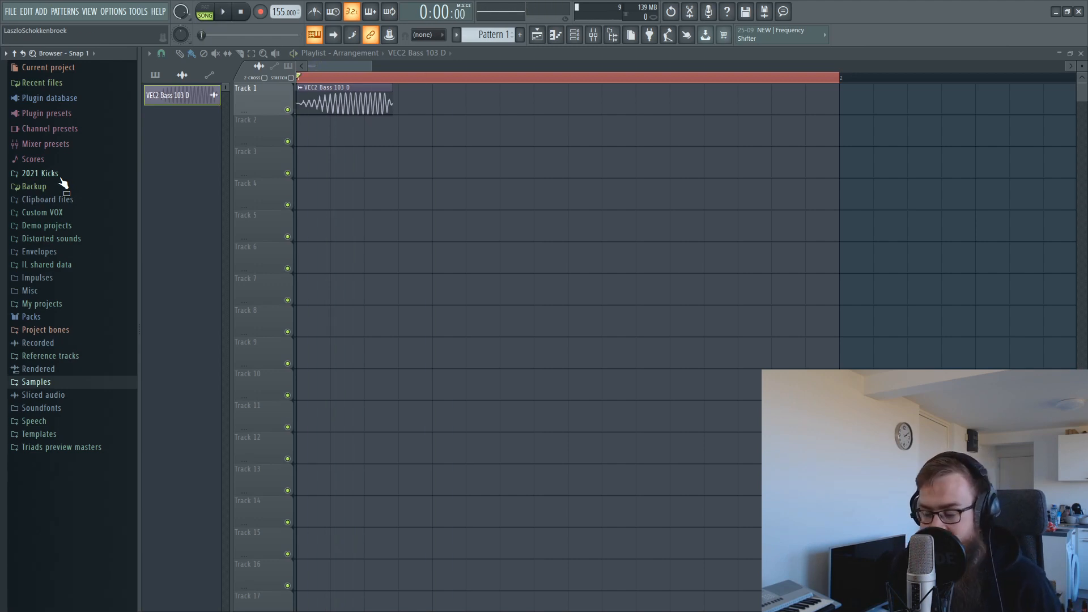
key(space)
key(space)
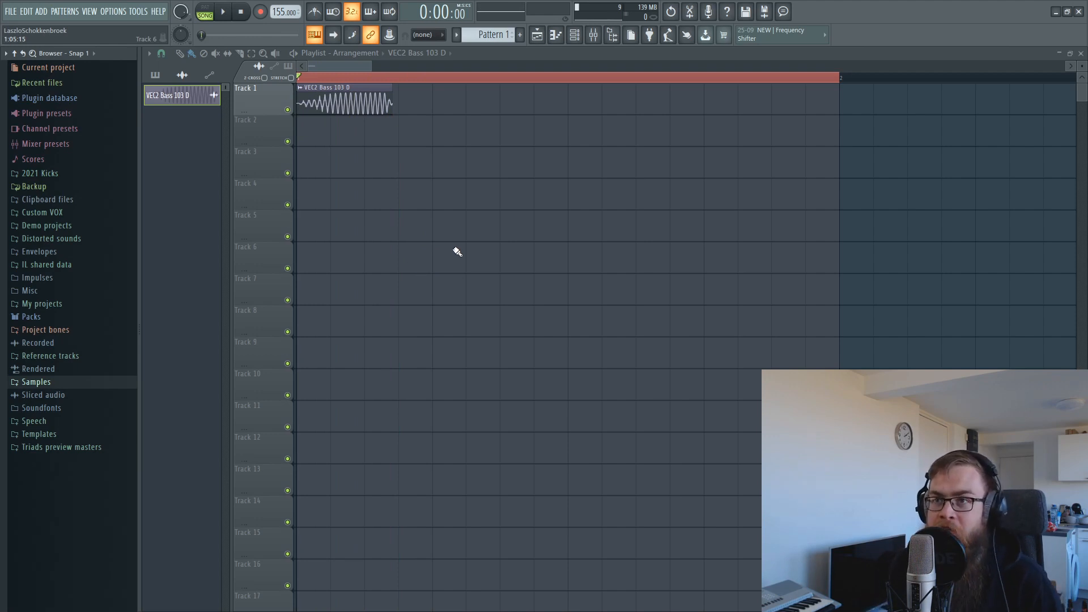
key(space)
key(space)
key(space)
key(space)
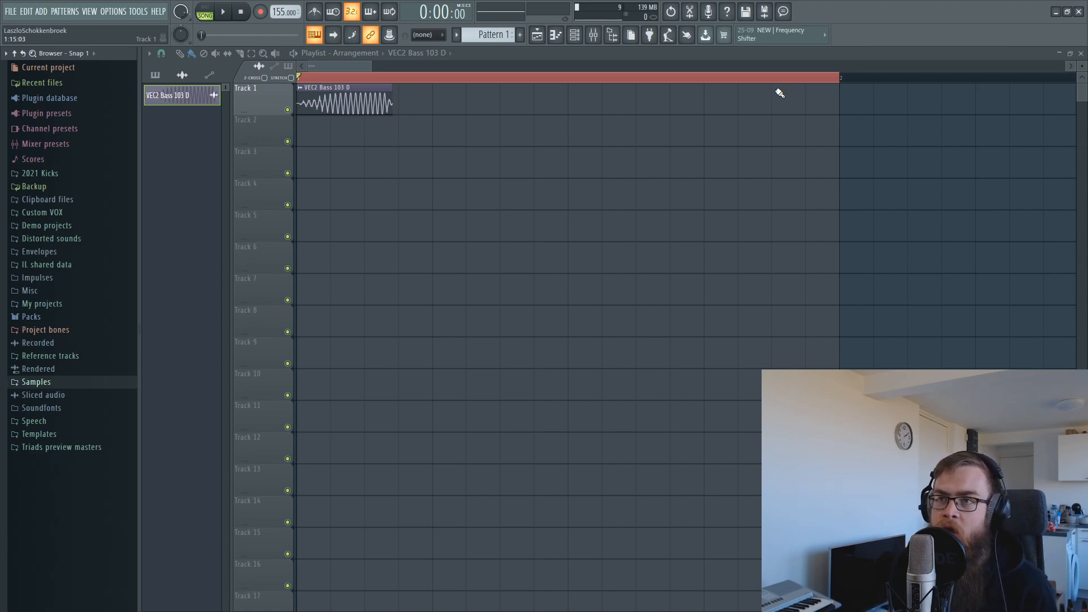
double_click(375, 94)
Reverse the VEC2 Bass 103 D sample and play it back to hear the result.
click(369, 280)
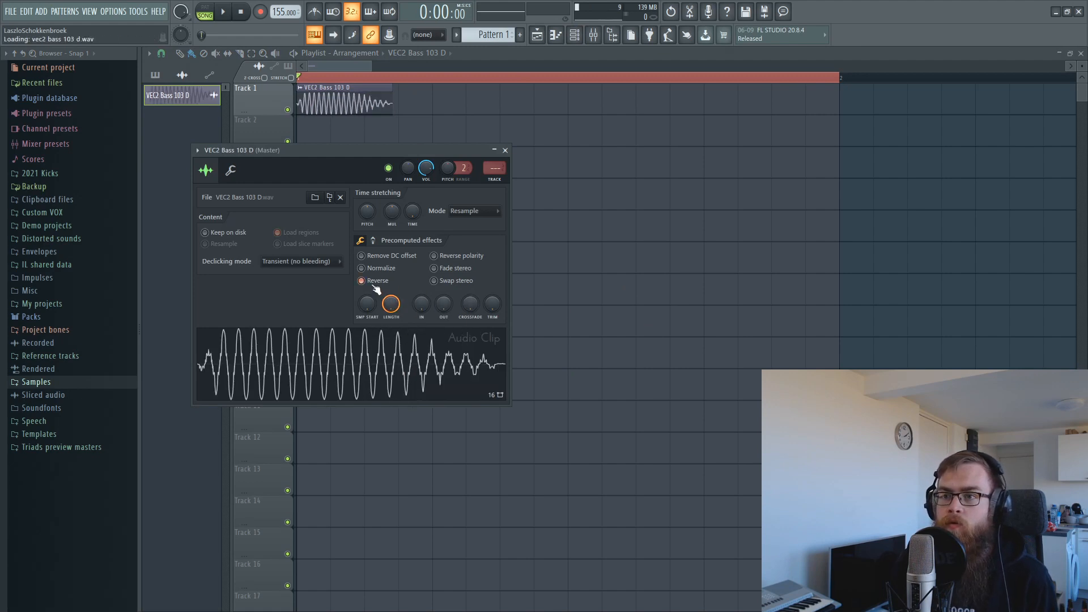
drag(331, 157, 524, 221)
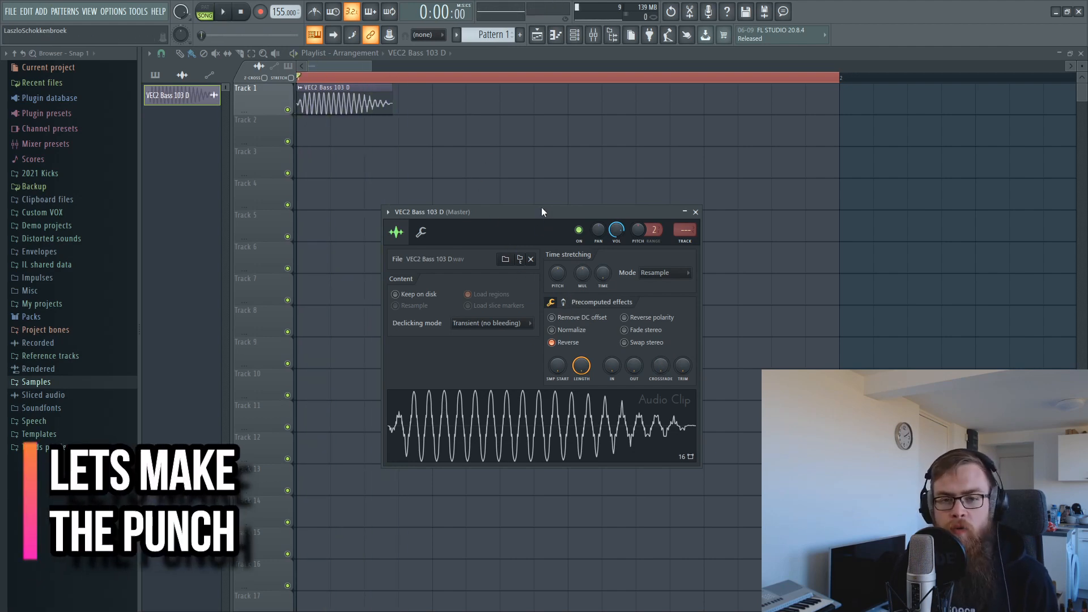
drag(542, 211, 530, 199)
click(551, 291)
key(space)
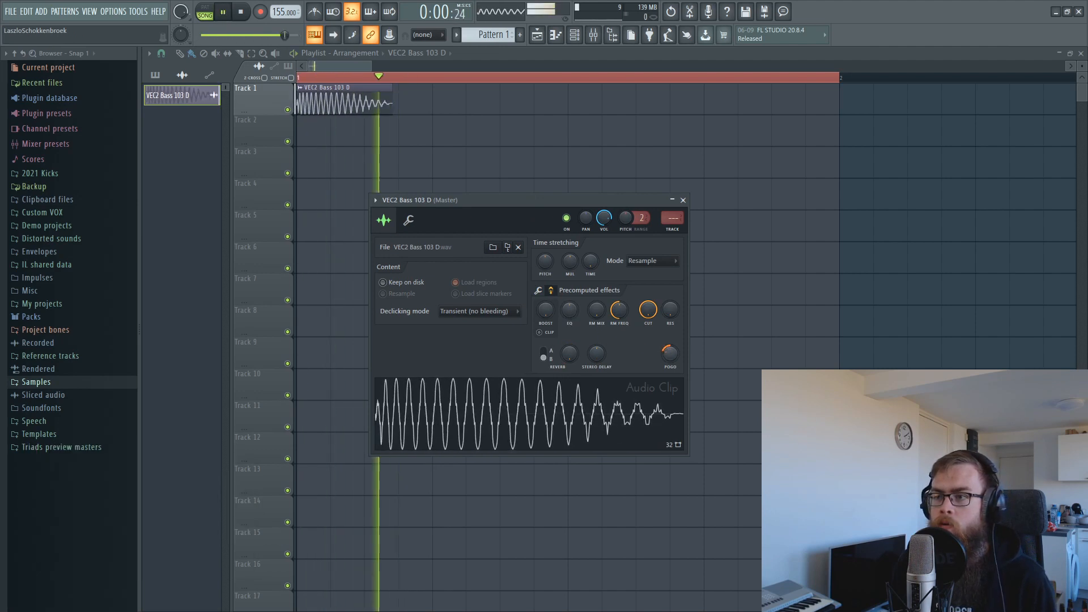
key(space)
Set the sample's declicking mode to Generic (bleeding).
right_click(488, 99)
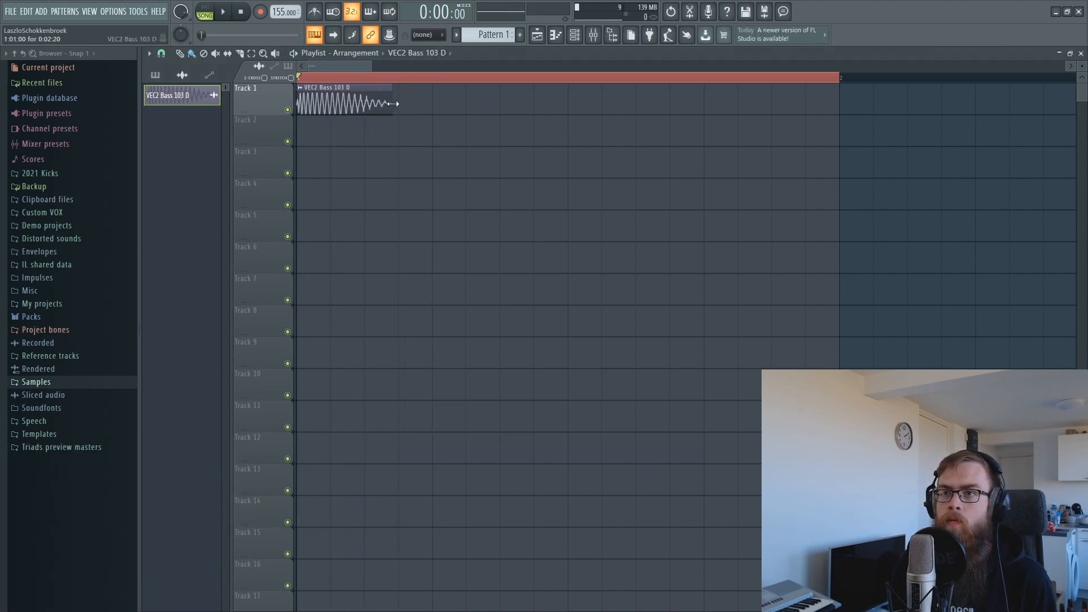
double_click(387, 107)
click(470, 315)
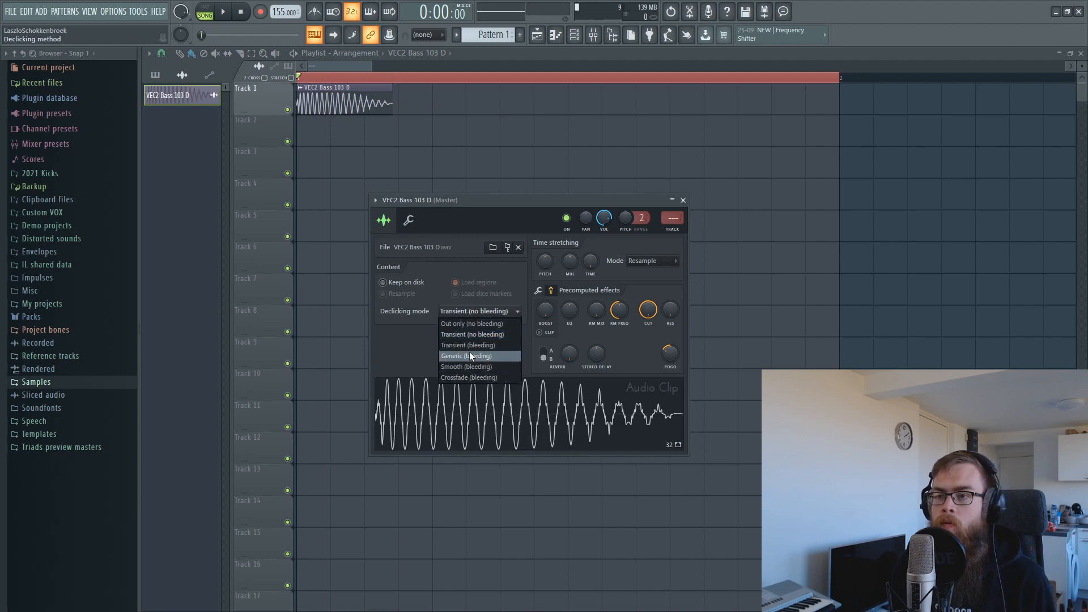
click(469, 355)
right_click(431, 120)
Trim the Track 1 bass clip shorter and audition it.
drag(389, 100, 331, 85)
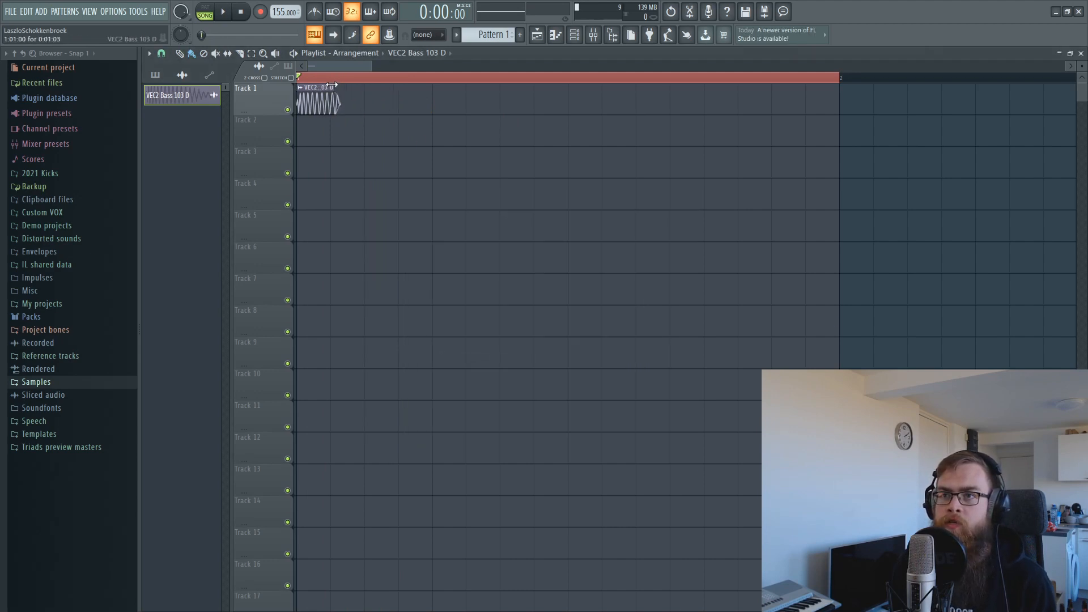
key(space)
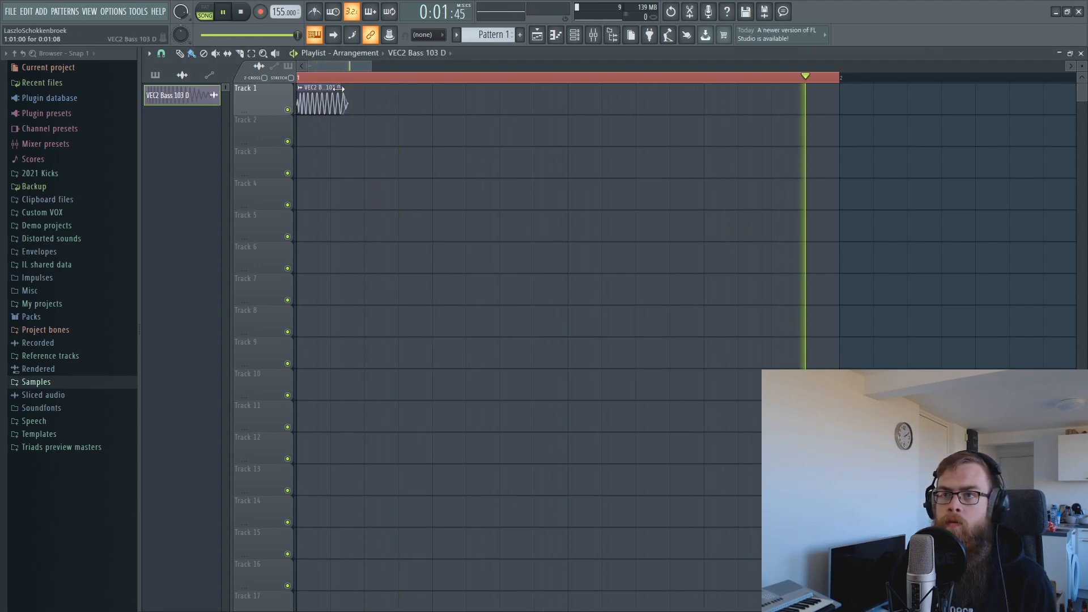
double_click(337, 88)
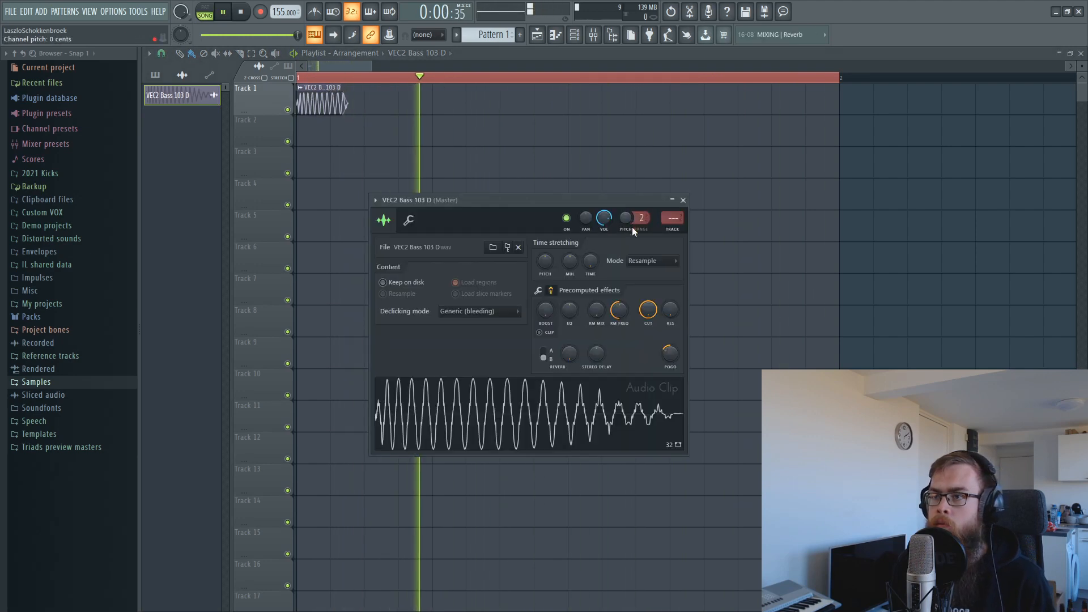
key(space)
drag(486, 201, 500, 154)
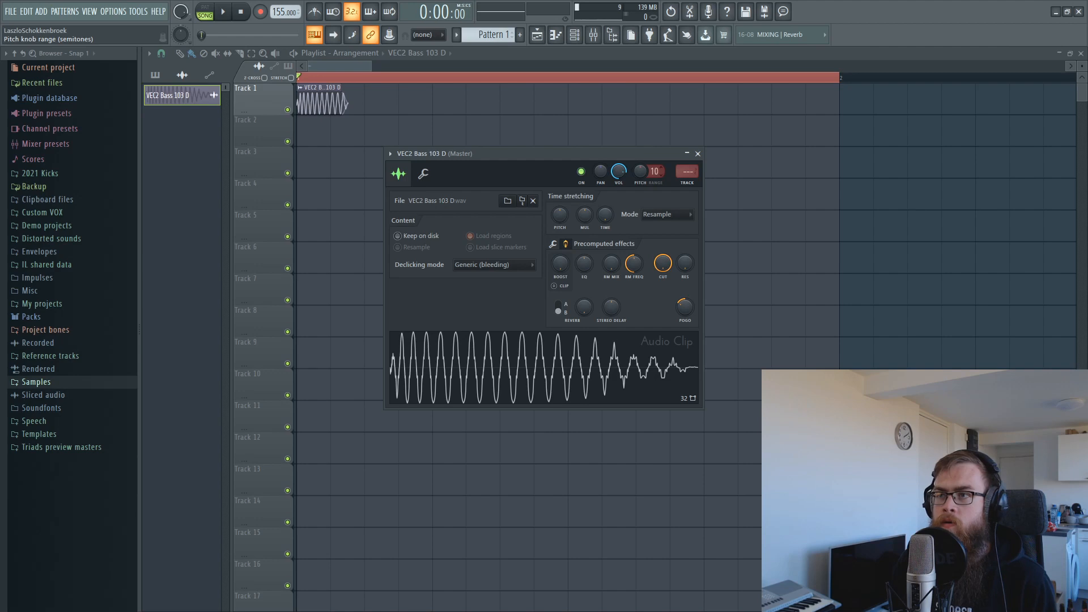
right_click(654, 170)
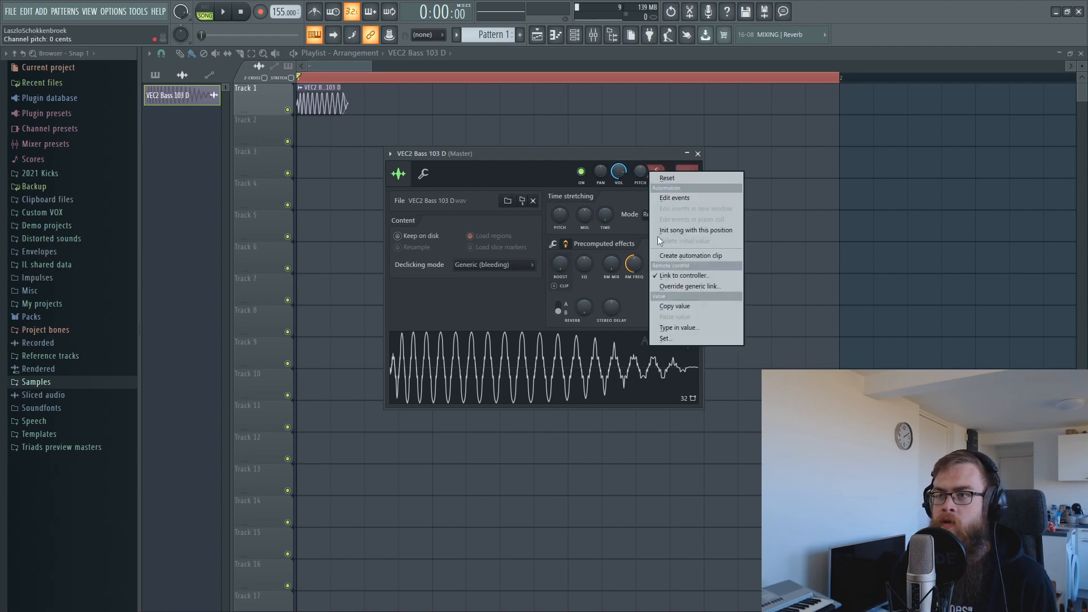
Create a Channel pitch automation clip, raise its starting point, and add a point further along.
click(675, 256)
scroll(310, 79, up, 5)
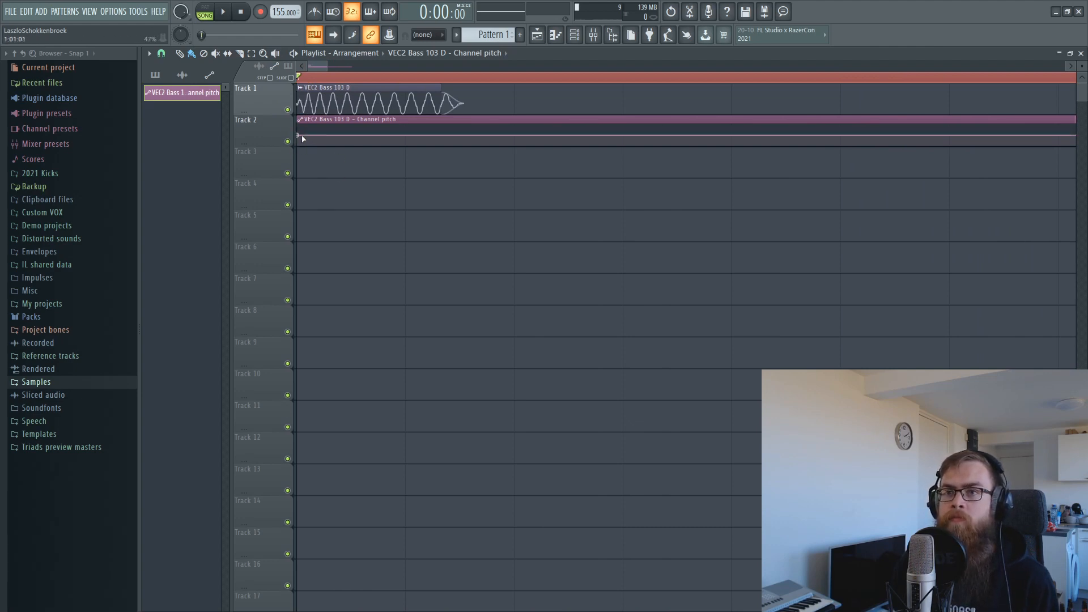
drag(299, 136, 299, 129)
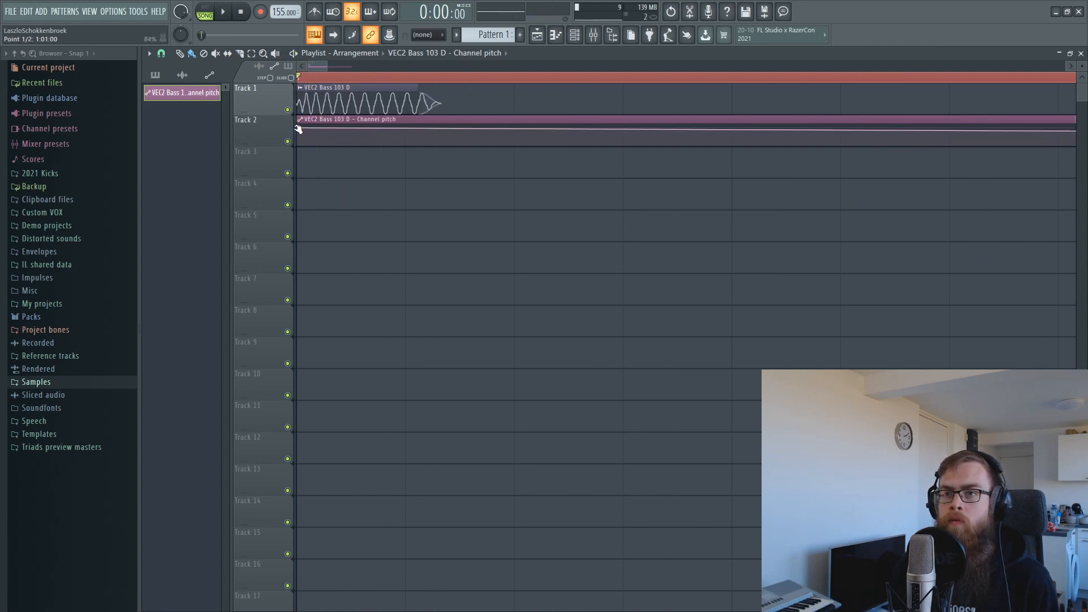
right_click(440, 136)
drag(440, 136, 480, 139)
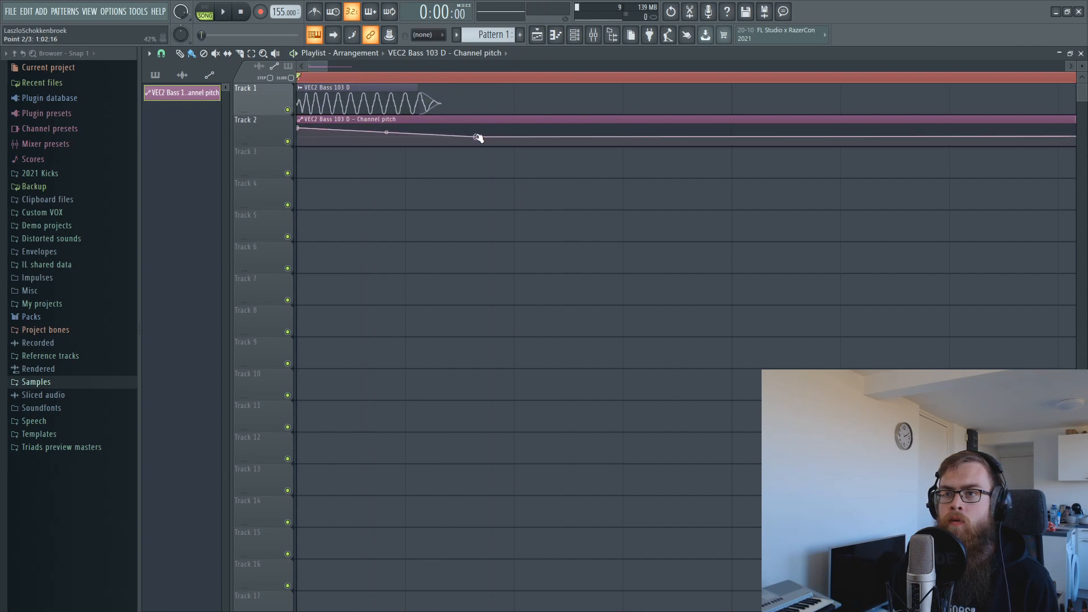
right_click(301, 135)
key(ctrl+z)
Curve the first pitch-drop segment and copy the final point's value onto the middle point.
key(space)
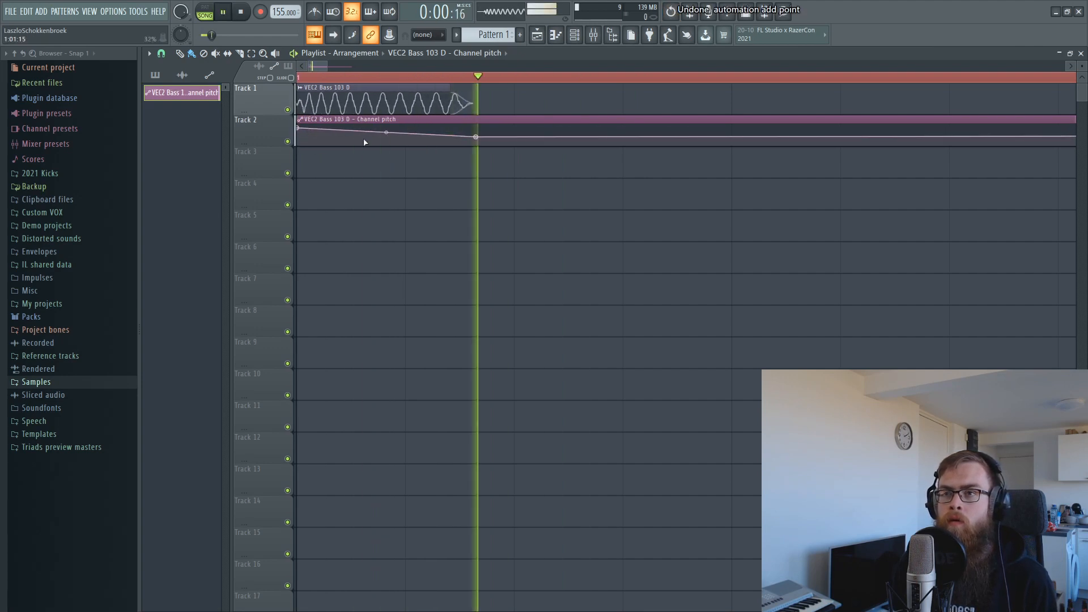
drag(386, 133, 386, 134)
scroll(397, 81, down, 3)
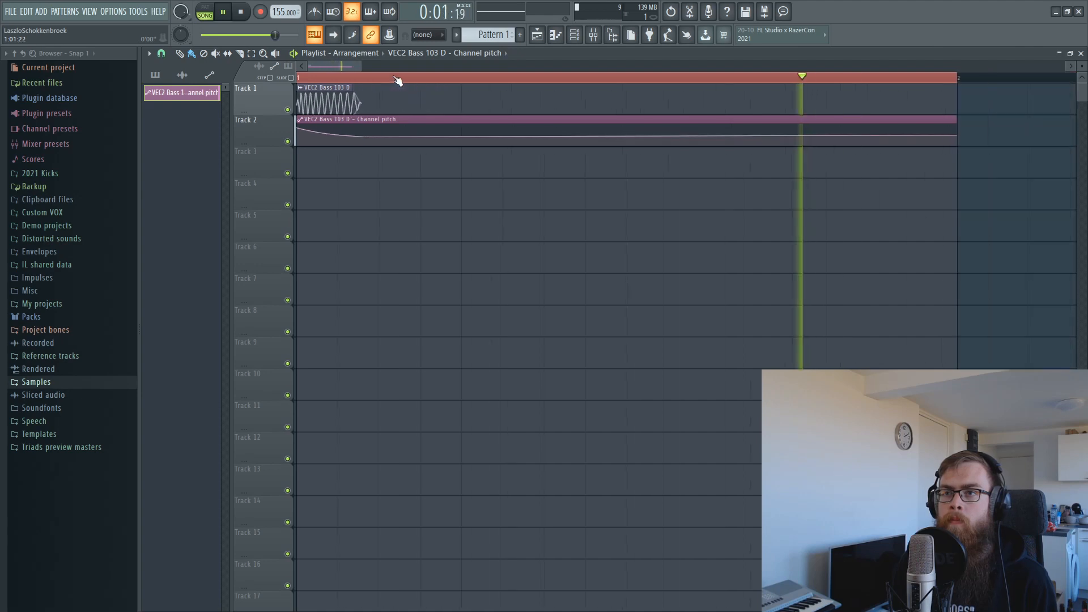
right_click(945, 136)
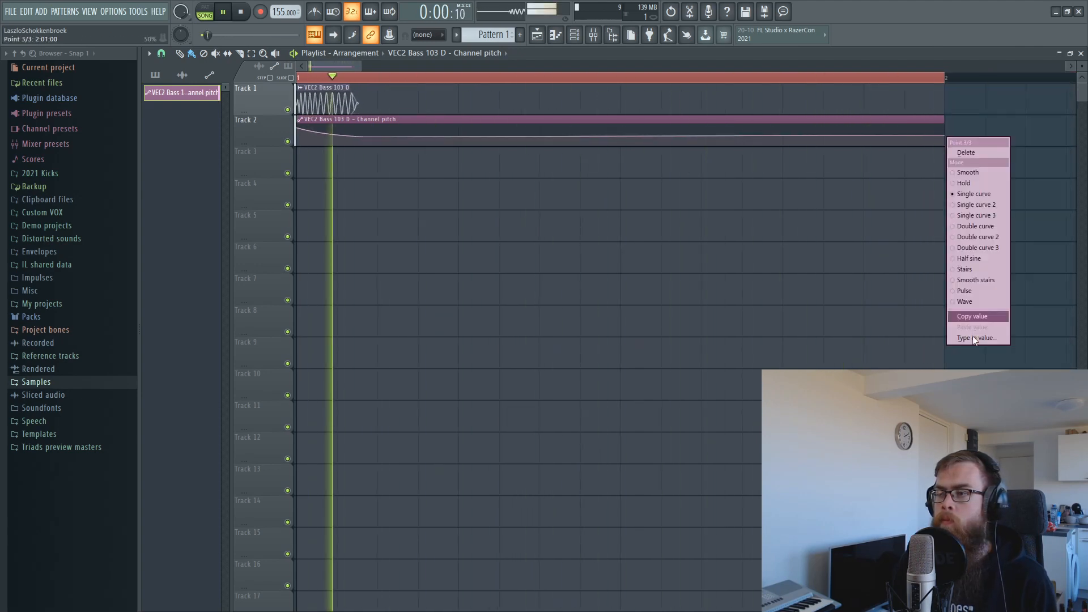
click(976, 315)
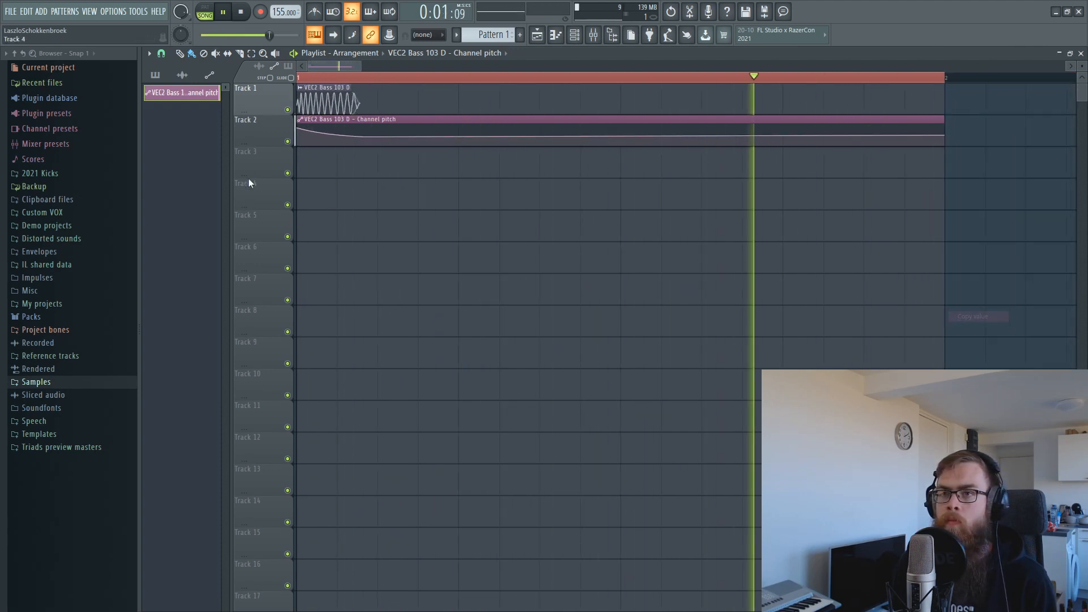
right_click(363, 137)
click(430, 323)
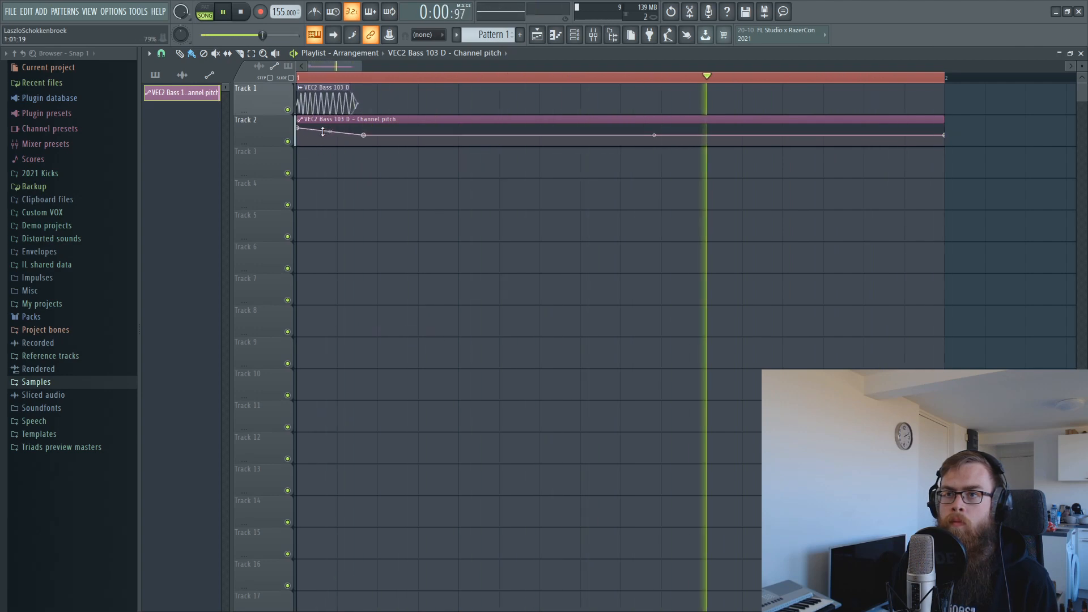
key(space)
Set snap to 1/3 step, add an earlier point in the drop, and enlarge Track 2.
click(161, 53)
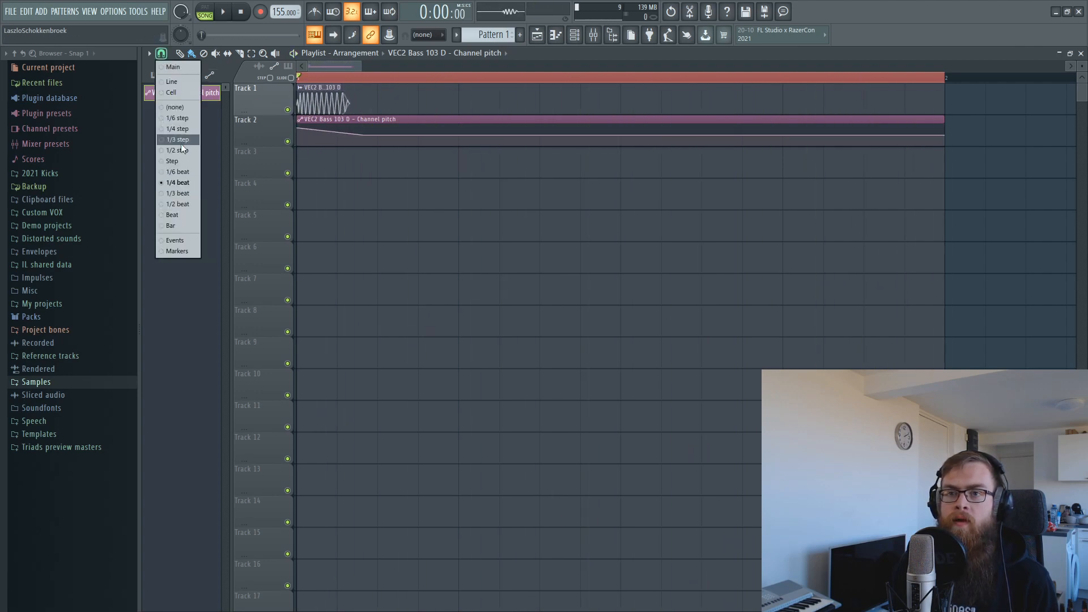
click(171, 139)
scroll(359, 128, up, 3)
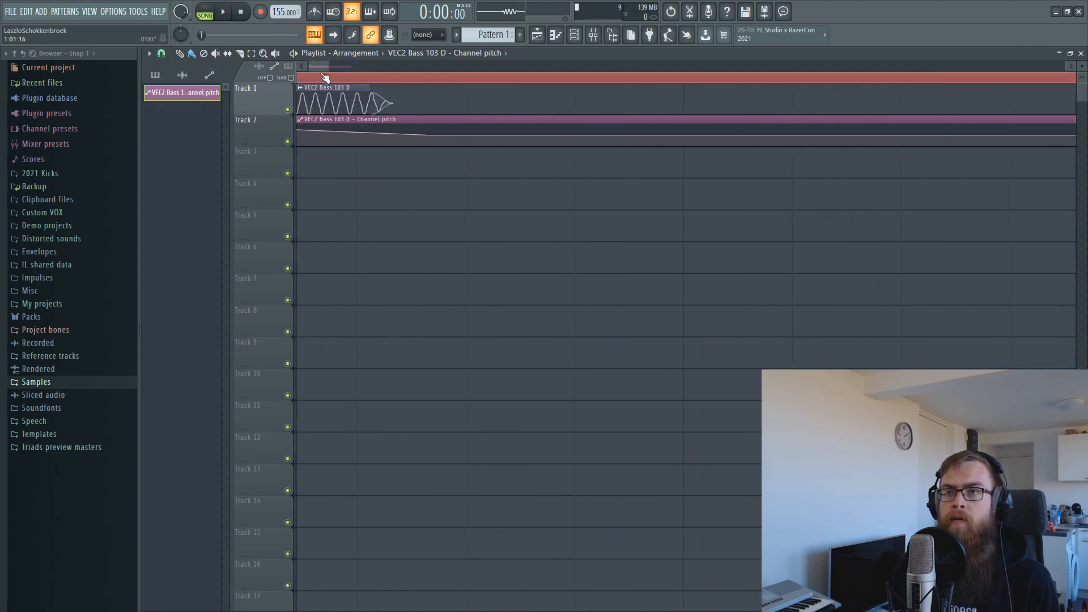
right_click(370, 132)
drag(371, 132, 260, 275)
key(space)
key(space)
key(space)
key(space)
key(space)
key(space)
key(space)
key(space)
drag(313, 194, 335, 164)
key(space)
key(space)
key(space)
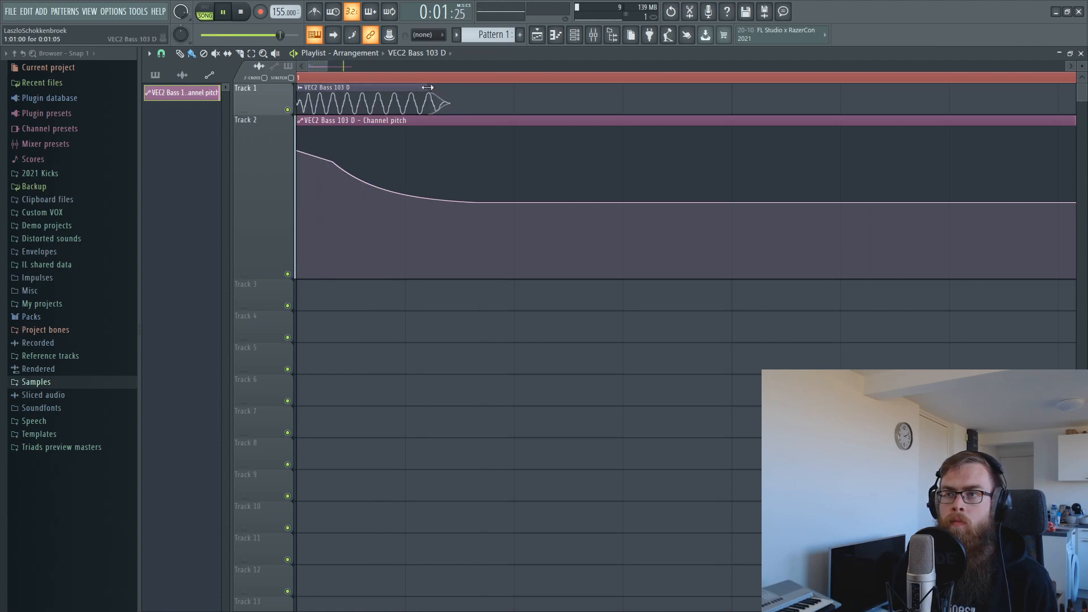
Create a Channel volume automation clip for VEC2 Bass 103 D.
key(space)
double_click(375, 88)
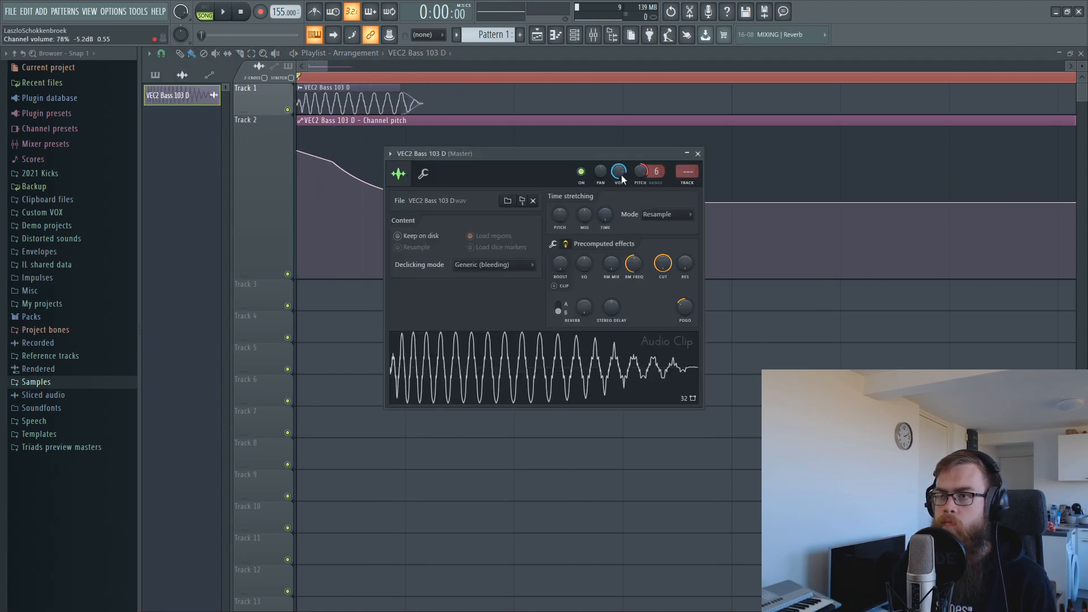
right_click(621, 175)
click(637, 249)
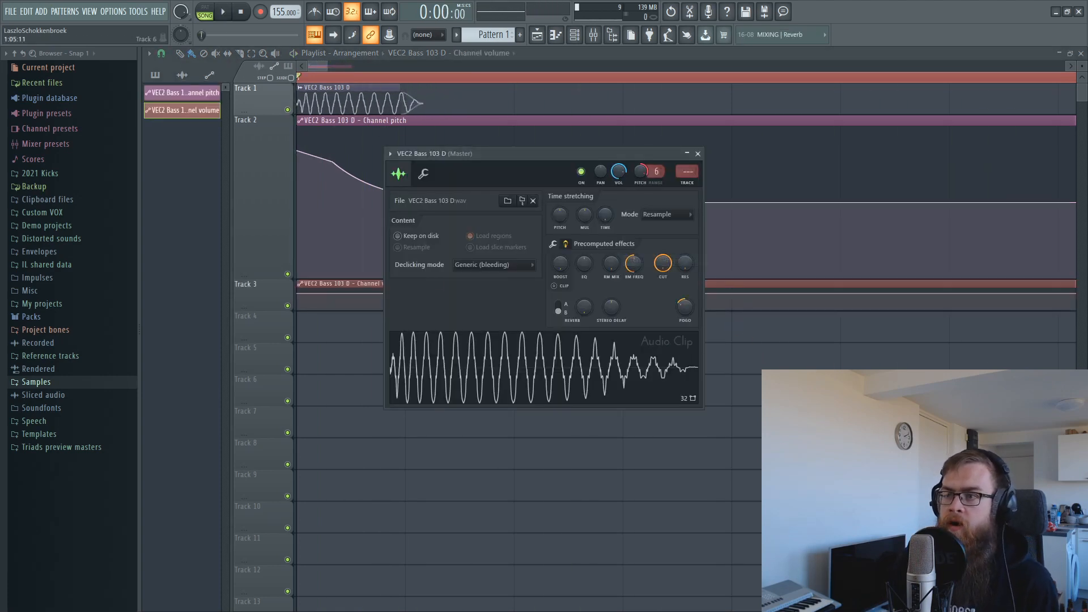
key(Escape)
Add a volume point pulled down to 0% and set it to Hold for an abrupt drop.
right_click(512, 306)
drag(512, 306, 435, 312)
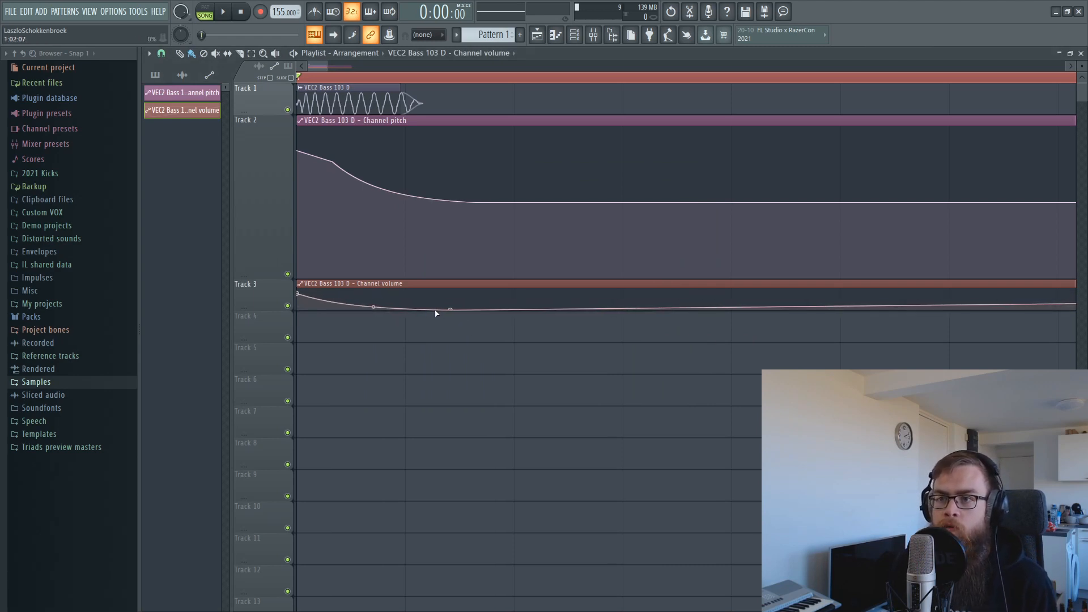
right_click(446, 308)
click(468, 359)
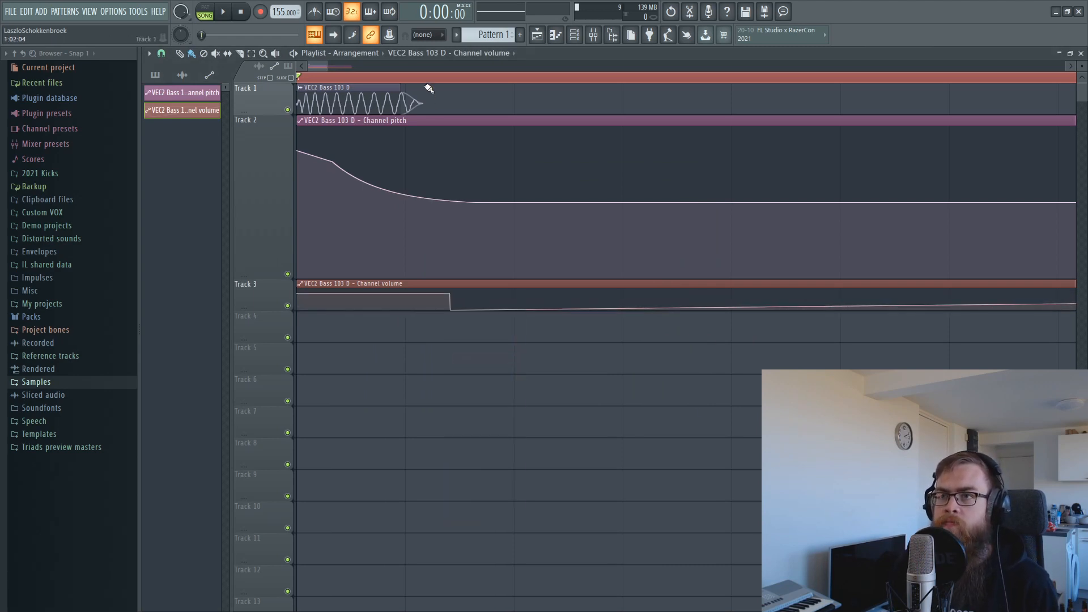
key(F9)
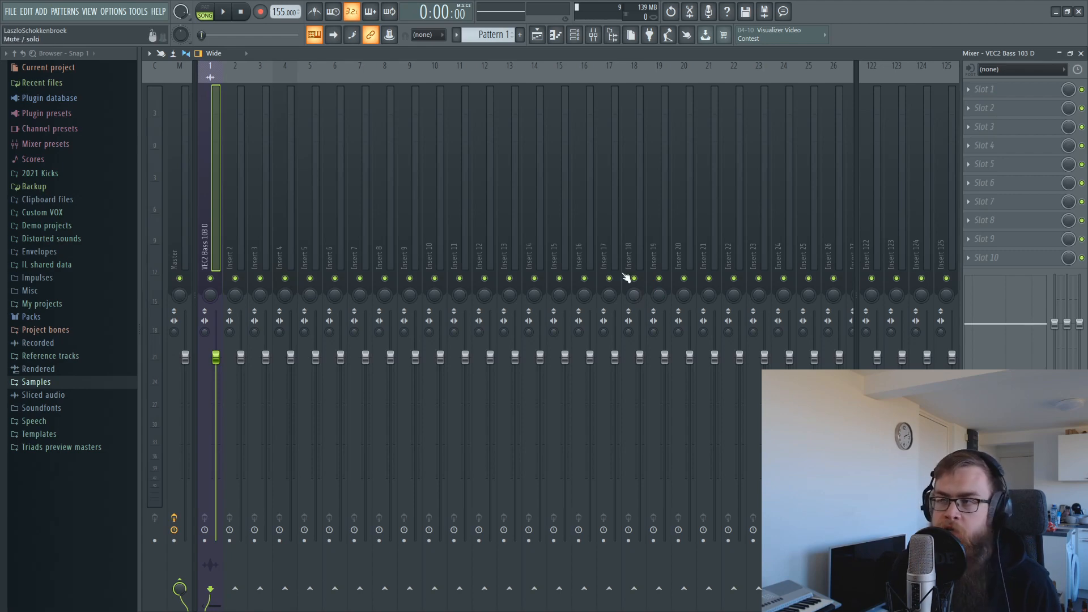
Load FabFilter Pro-Q 2 into insert slot 1 and D-Stortion into slot 2, then reopen Pro-Q 2.
click(982, 89)
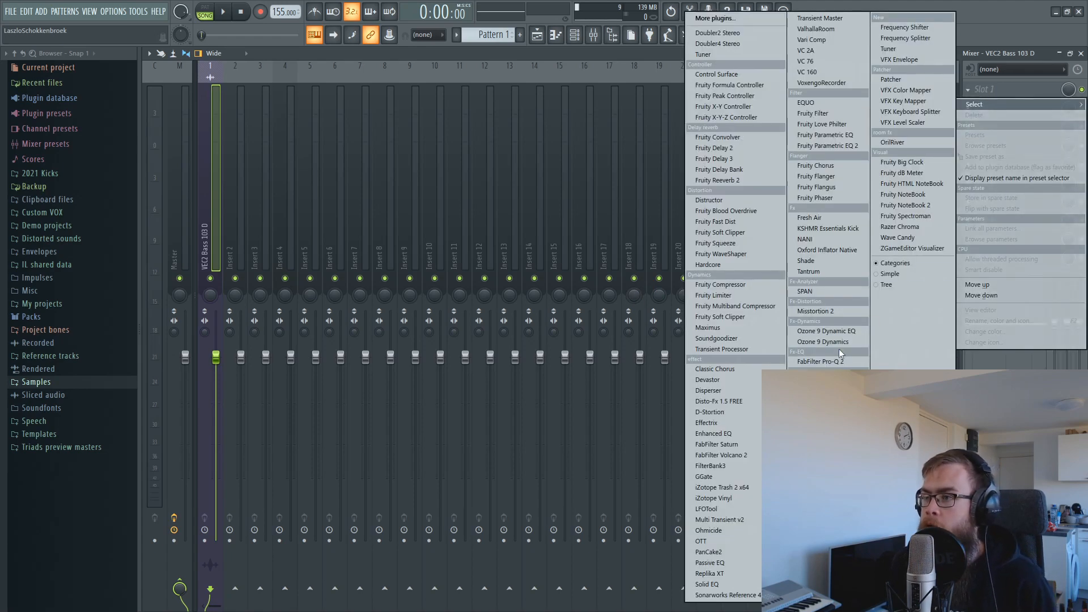
click(833, 362)
drag(424, 168, 490, 217)
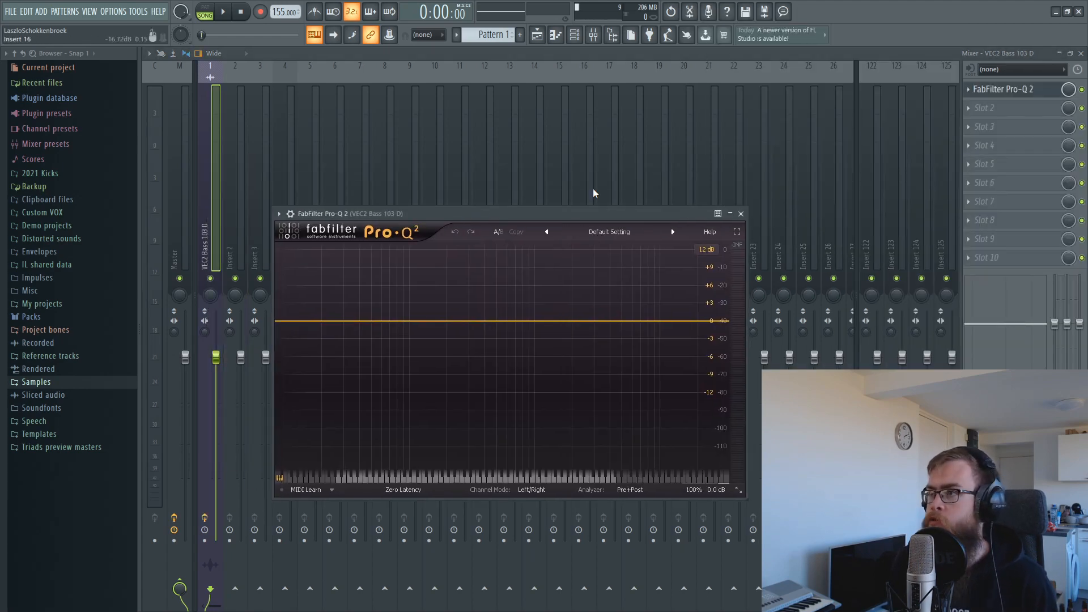
click(986, 108)
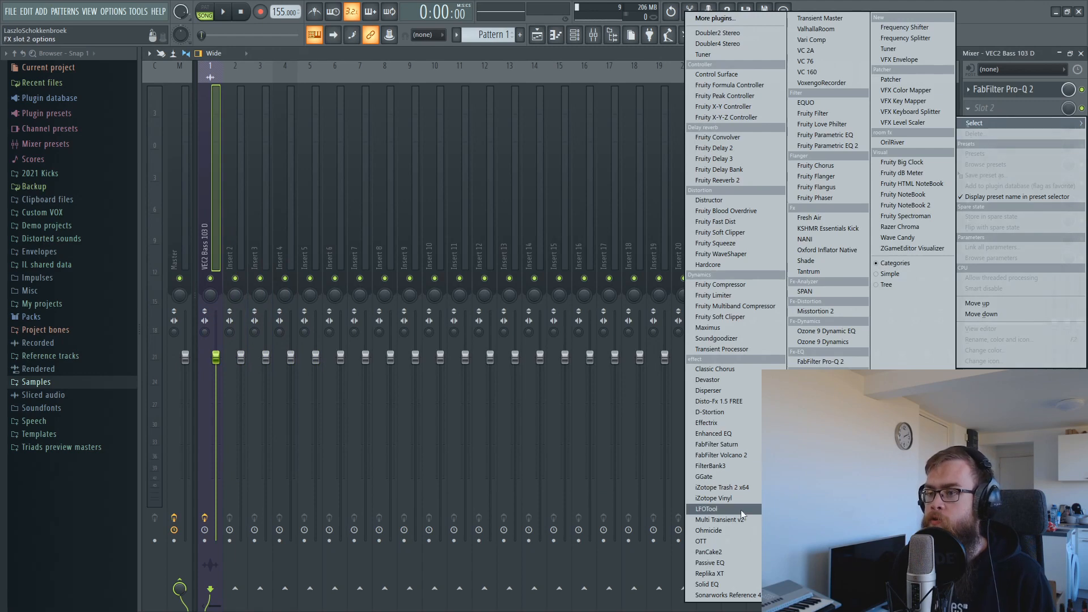
click(725, 409)
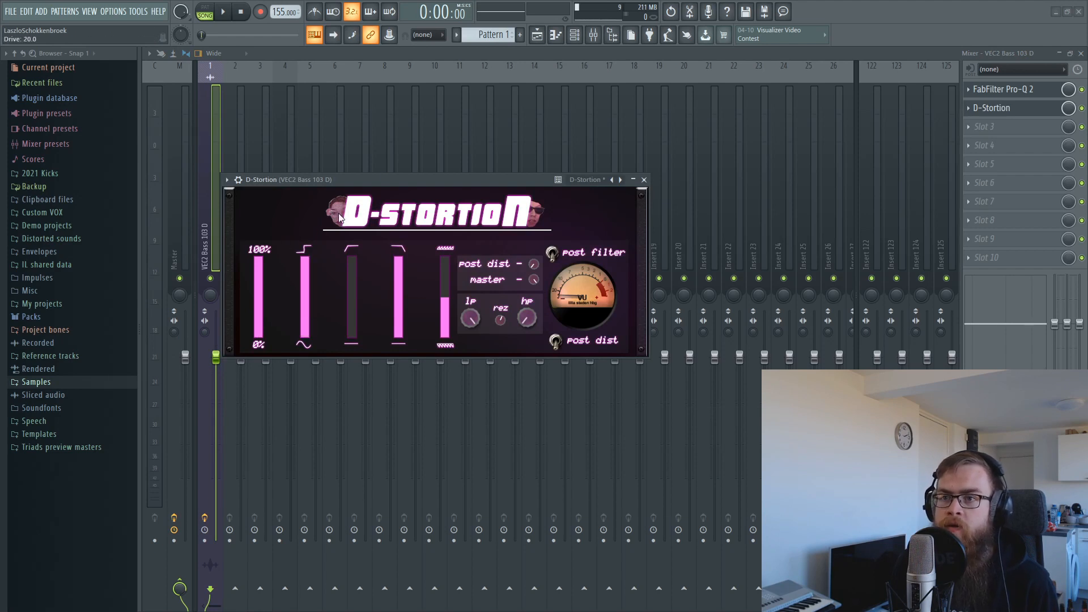
click(1003, 89)
key(space)
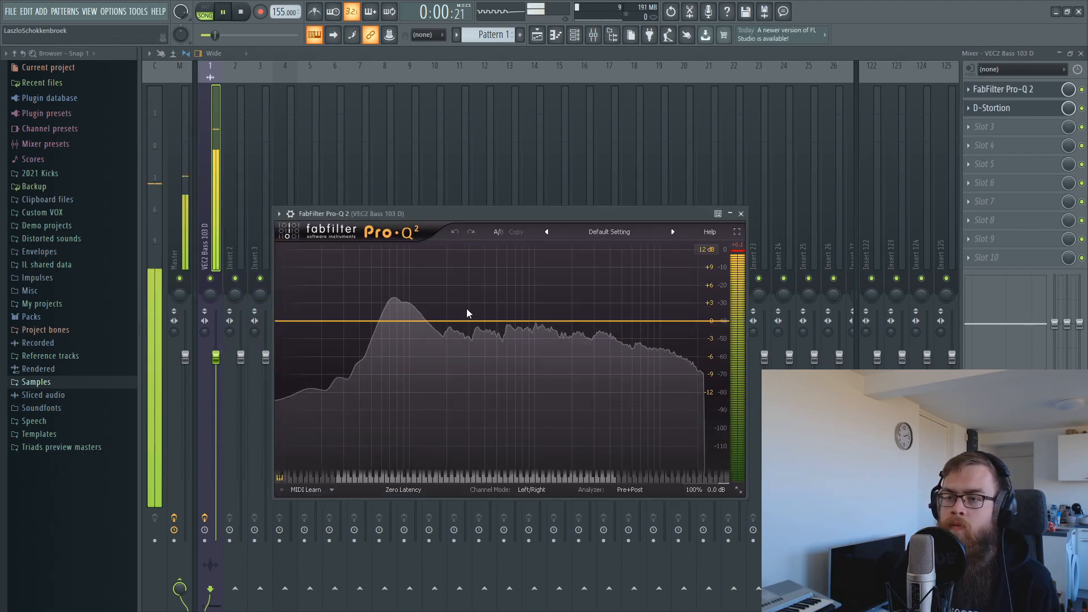
Add a Pro-Q 2 bell band boosting about +22 dB around 900 Hz.
key(space)
drag(512, 321, 522, 173)
key(space)
key(space)
key(space)
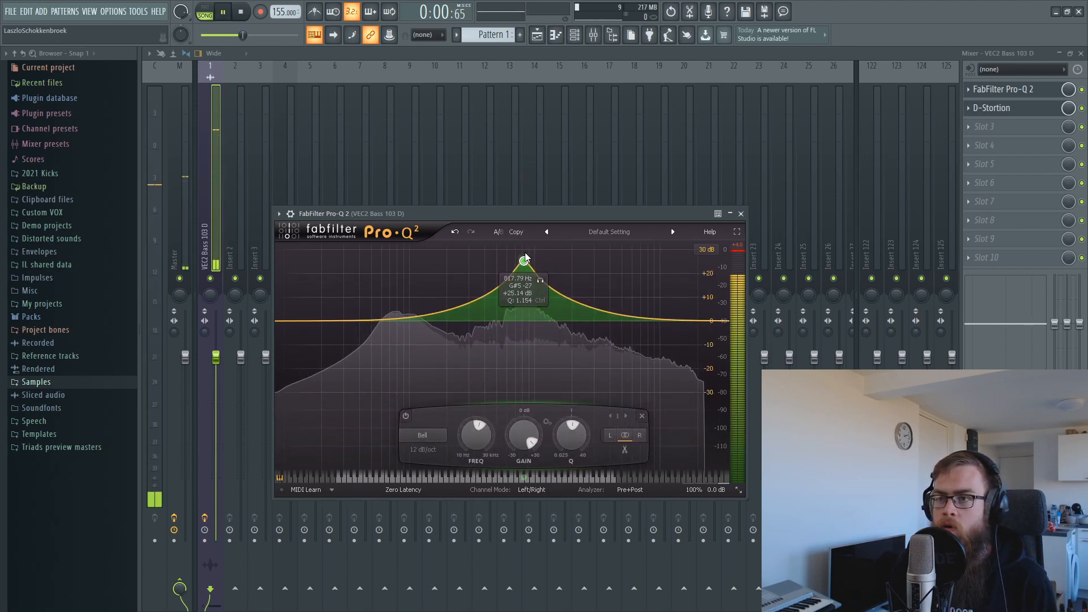
scroll(525, 263, up, 4)
scroll(524, 264, down, 6)
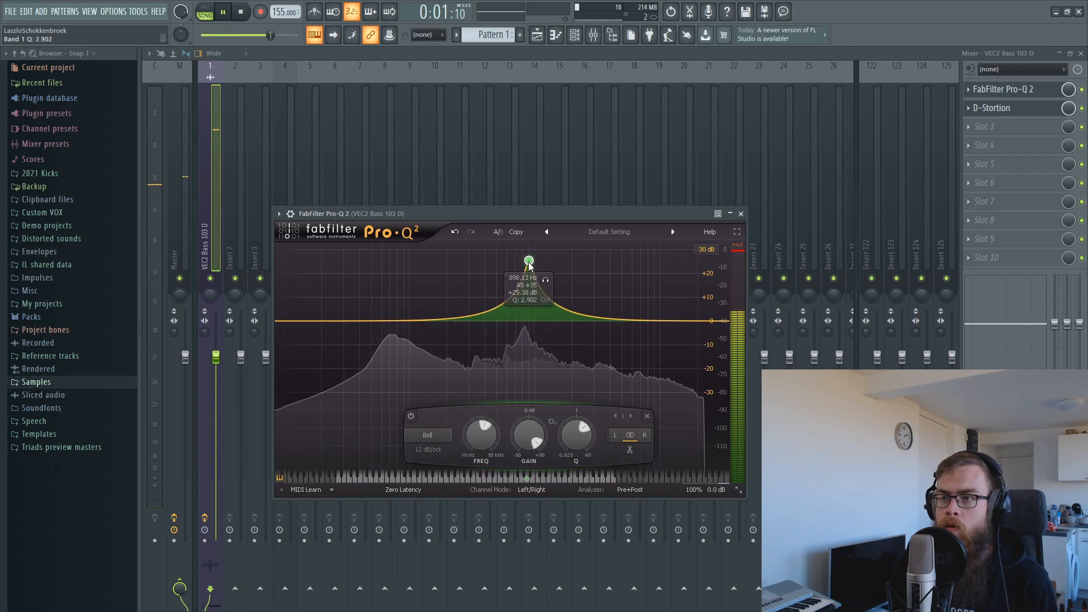
drag(525, 264, 529, 265)
drag(532, 268, 528, 270)
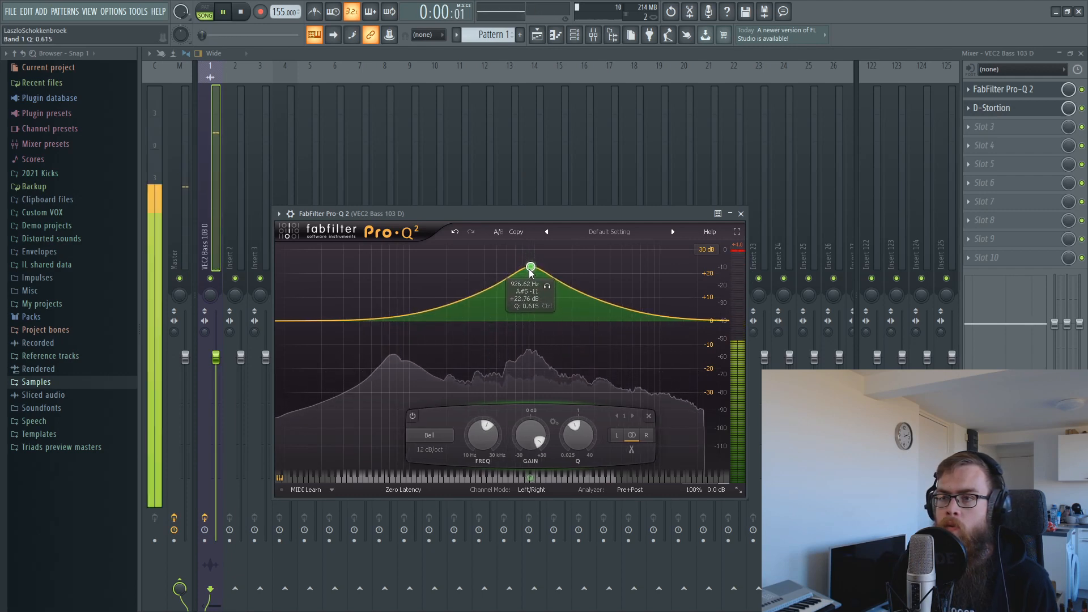
Add a narrow second boost near the first and lower the insert fader to about -3 dB.
scroll(528, 269, up, 3)
scroll(528, 269, up, 3)
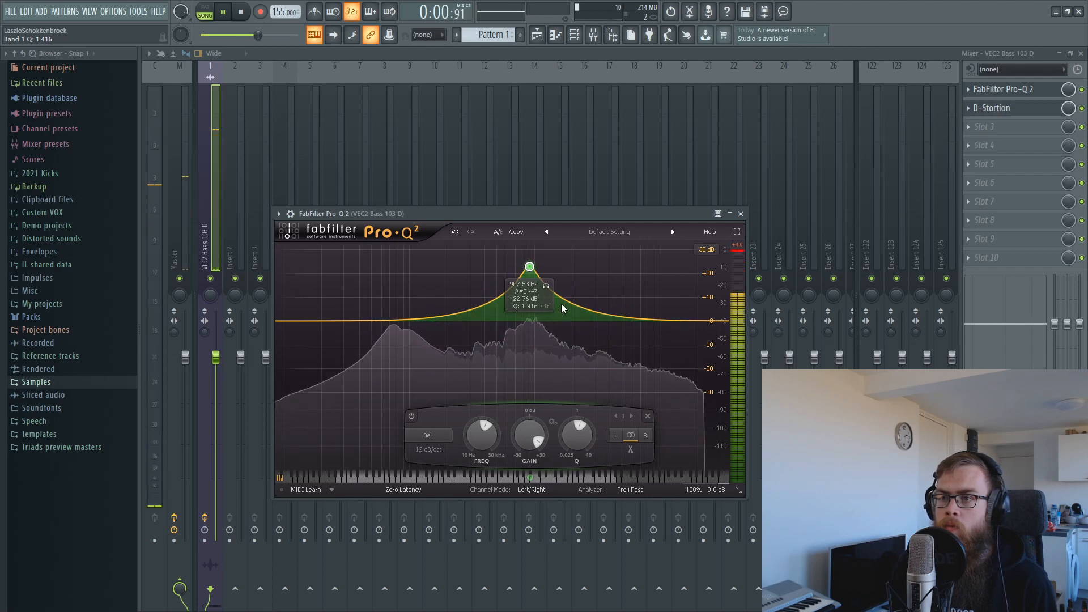
drag(564, 303, 525, 277)
scroll(537, 301, up, 10)
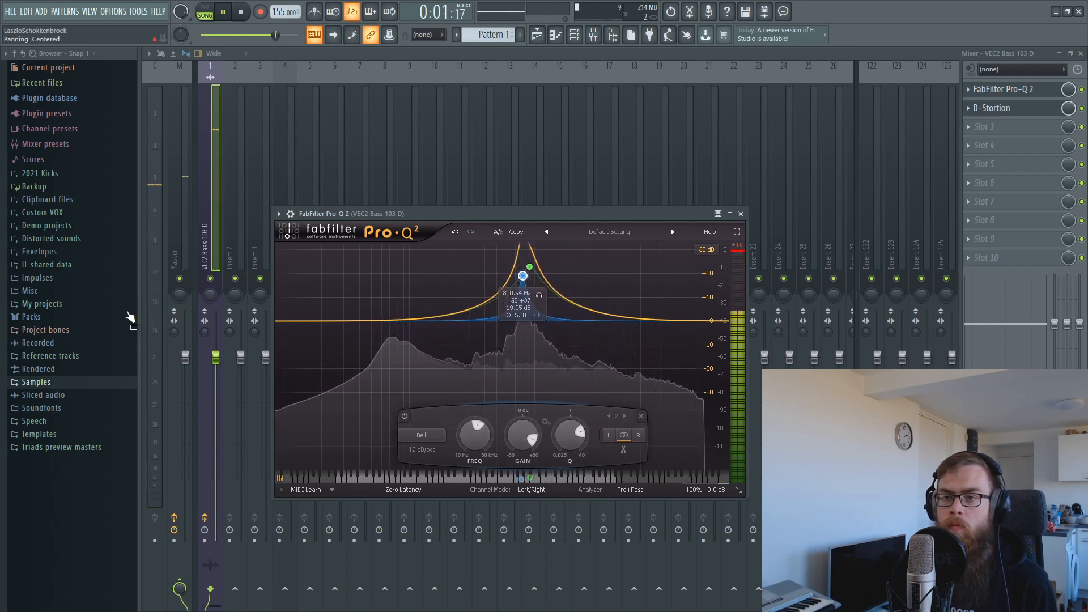
drag(215, 357, 215, 393)
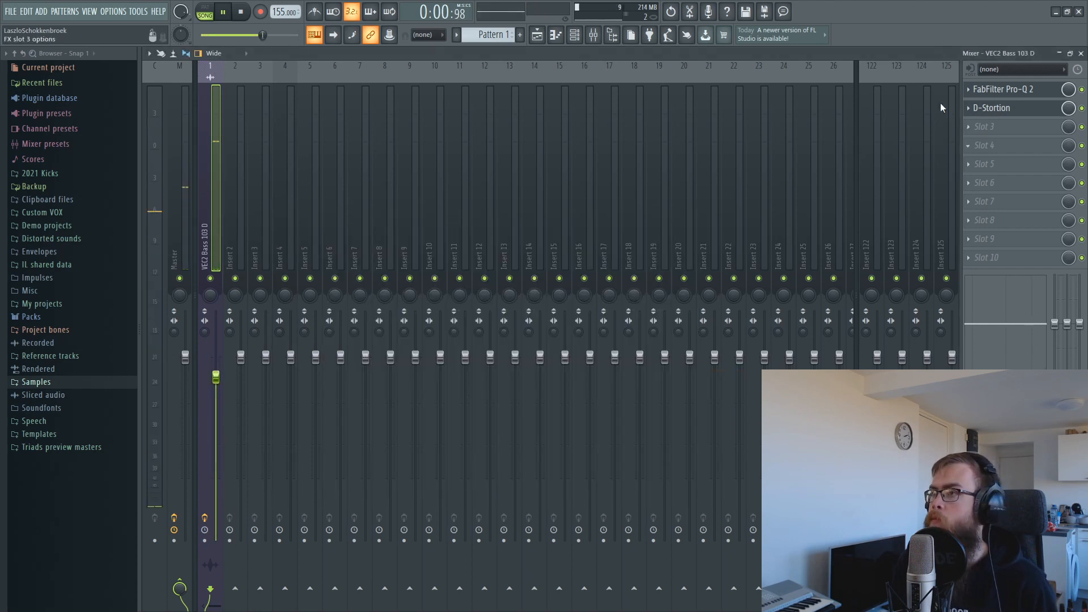
Add a low boost band near 68 Hz in Pro-Q 2 and adjust the EQ bands.
key(space)
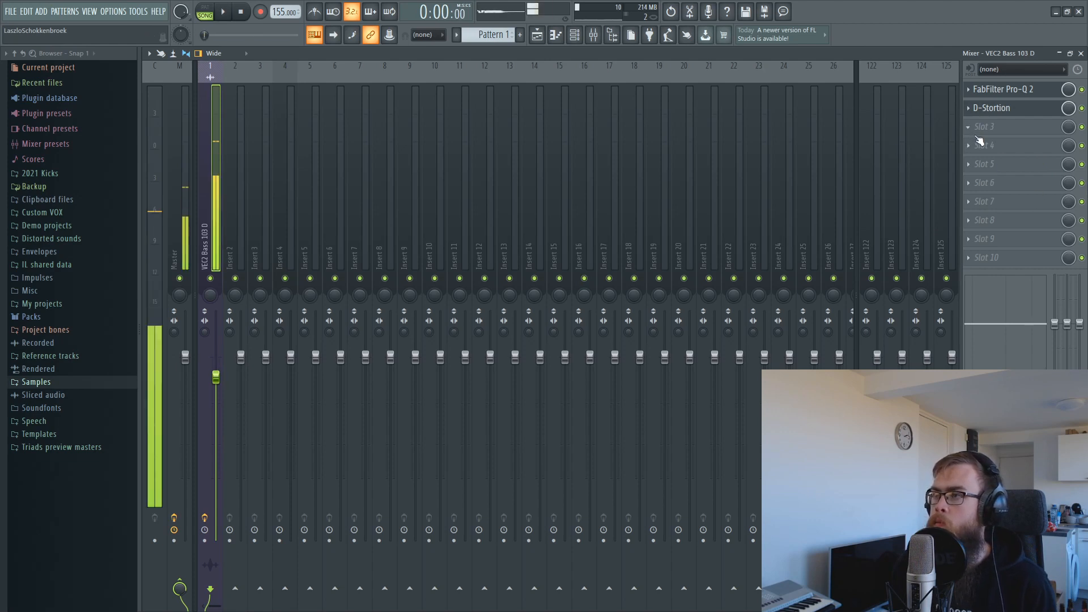
click(1003, 91)
mouse_move(411, 320)
mouse_down()
mouse_move(411, 298)
mouse_move(391, 289)
mouse_move(395, 306)
mouse_up()
key(space)
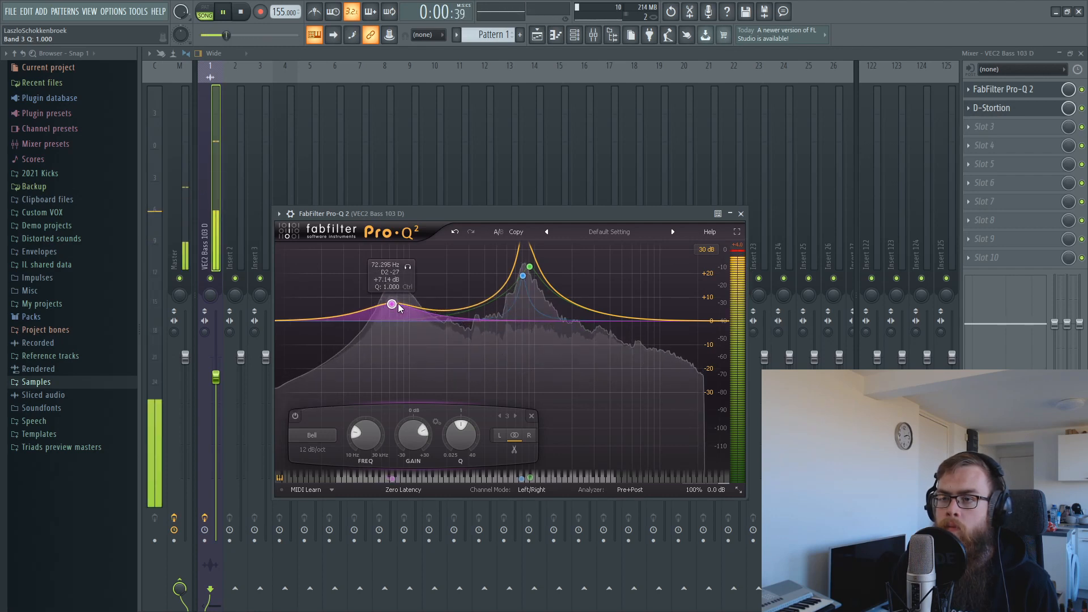
drag(600, 318, 500, 363)
scroll(465, 364, up, 6)
right_click(500, 363)
Load a second FabFilter Pro-Q 2 into insert slot 3, after D-Stortion.
click(539, 436)
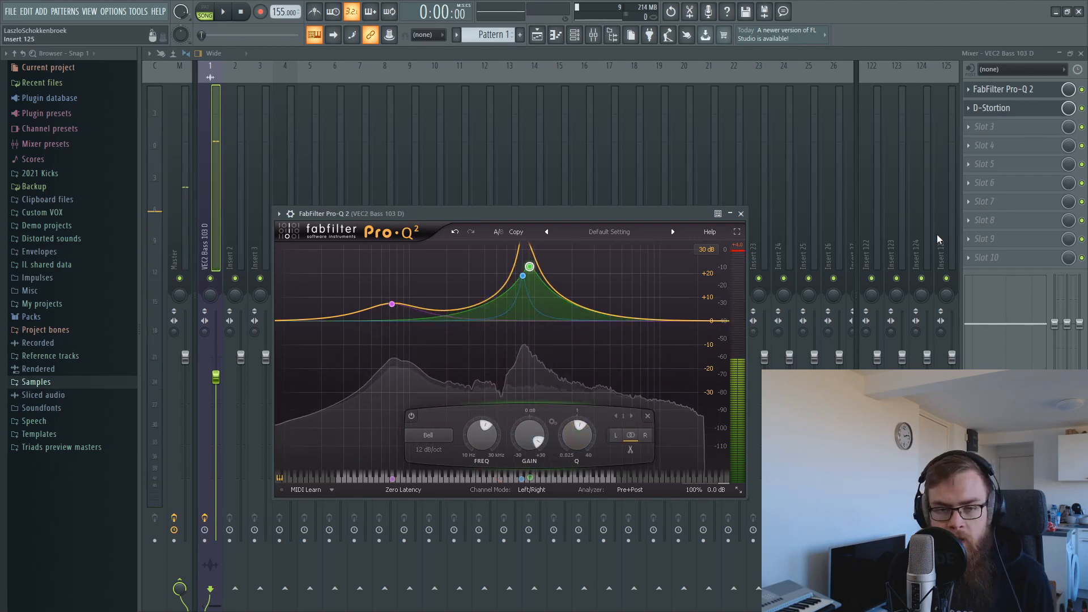
click(1000, 125)
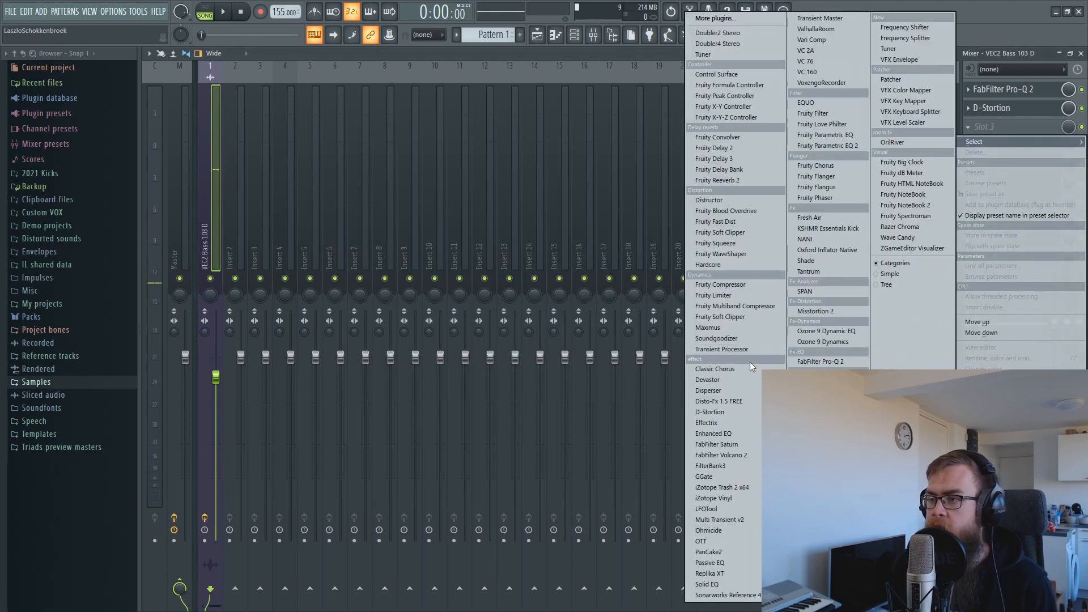
click(820, 361)
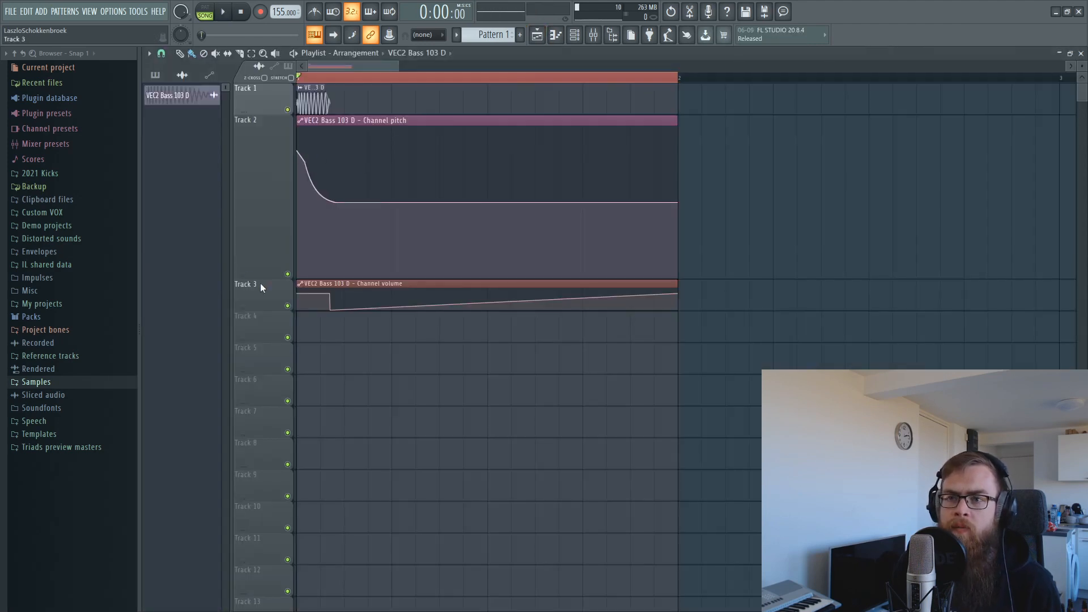
Enlarge Track 2 and compare the kick with its pitch automation muted and unmuted.
drag(261, 277, 260, 293)
scroll(332, 86, up, 3)
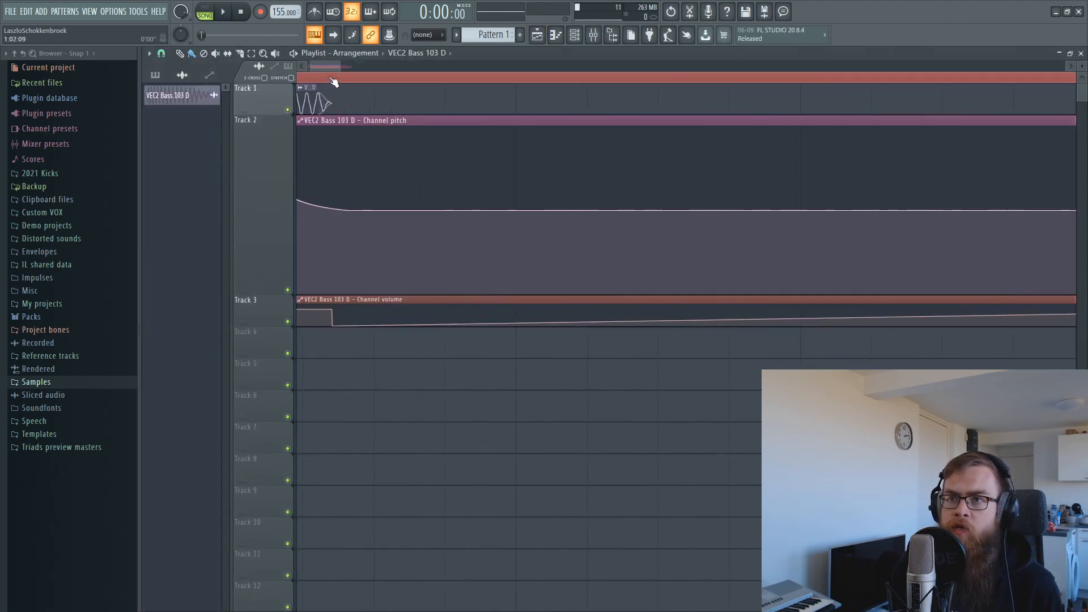
click(288, 289)
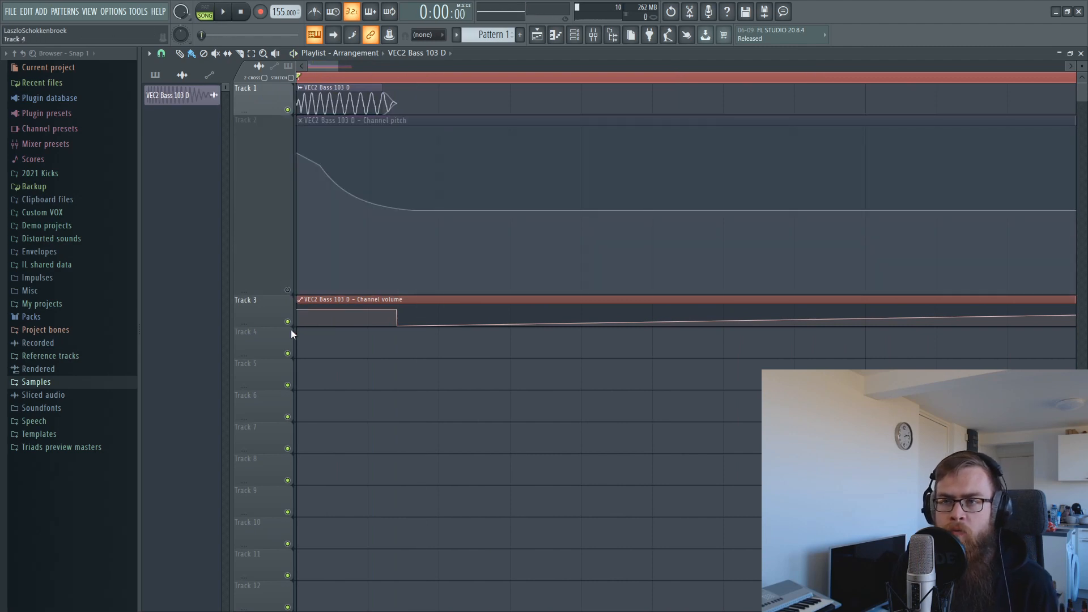
key(space)
key(space)
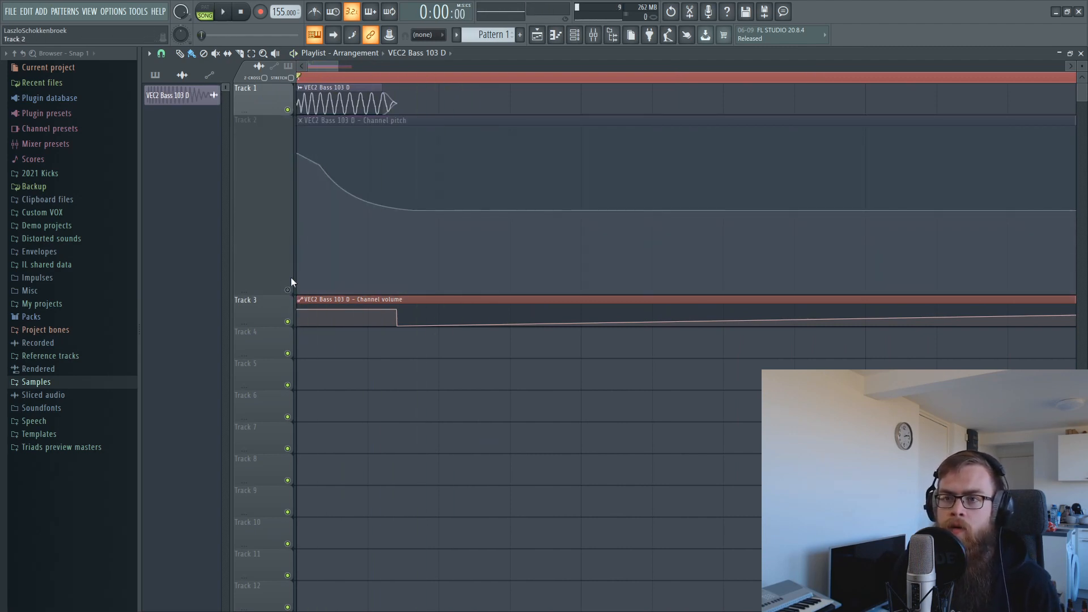
click(287, 290)
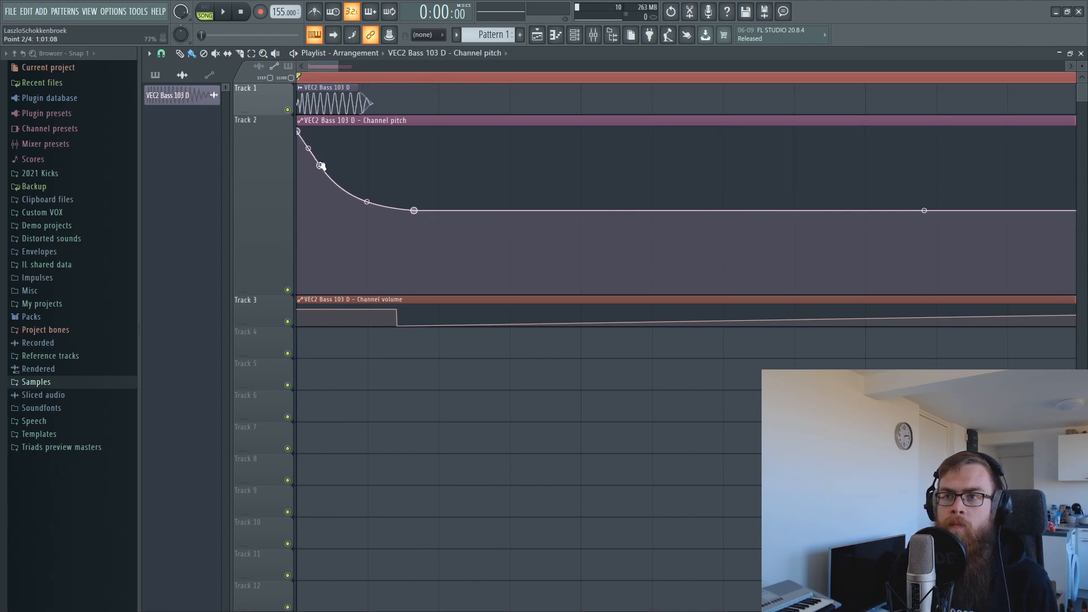
key(space)
key(space)
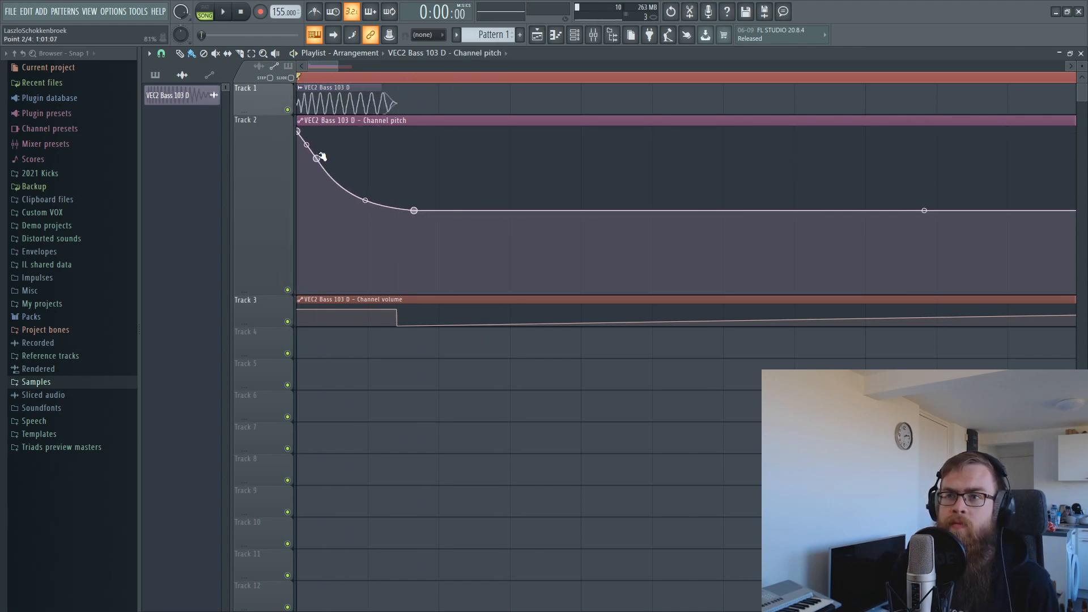
Reshape the pitch envelope: move point 2 later and lower, bend the curve, and lower the tail.
drag(414, 211, 405, 197)
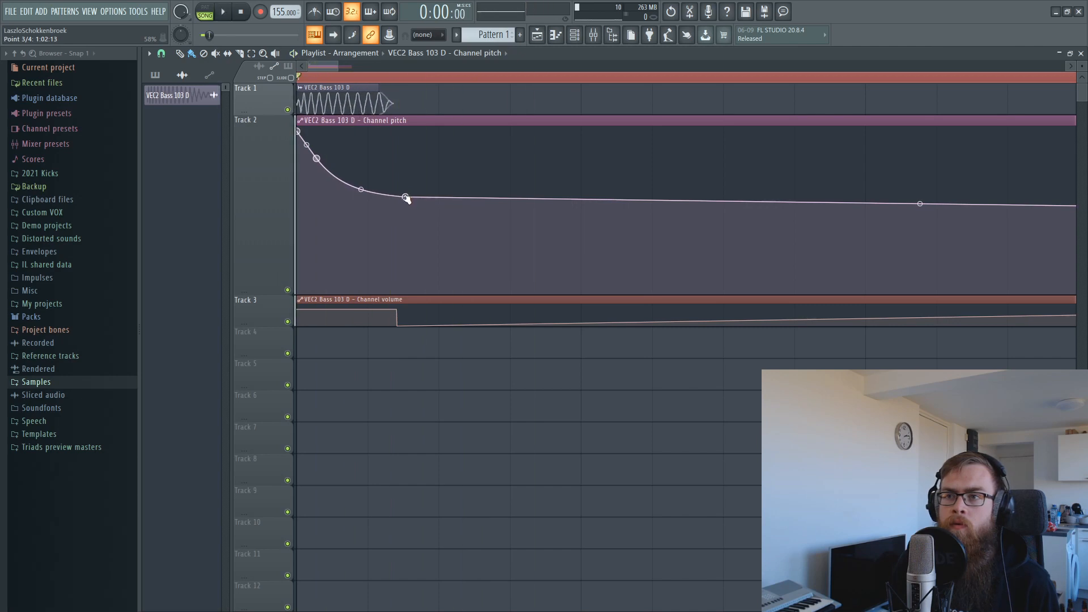
key(space)
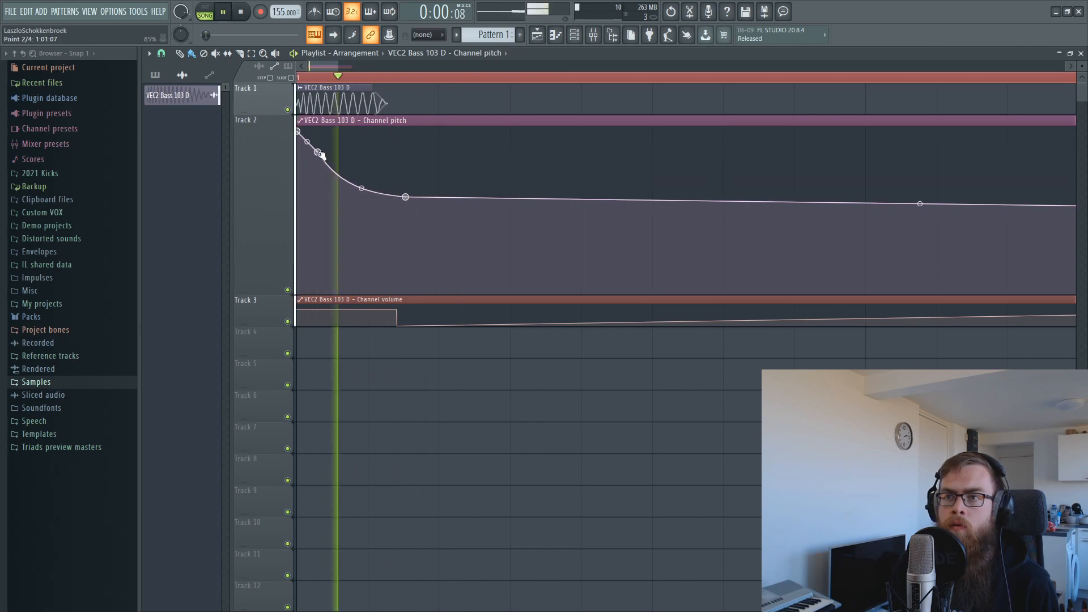
drag(362, 188, 402, 231)
key(space)
key(space)
key(space)
key(space)
key(space)
key(space)
key(space)
key(space)
key(space)
key(space)
key(space)
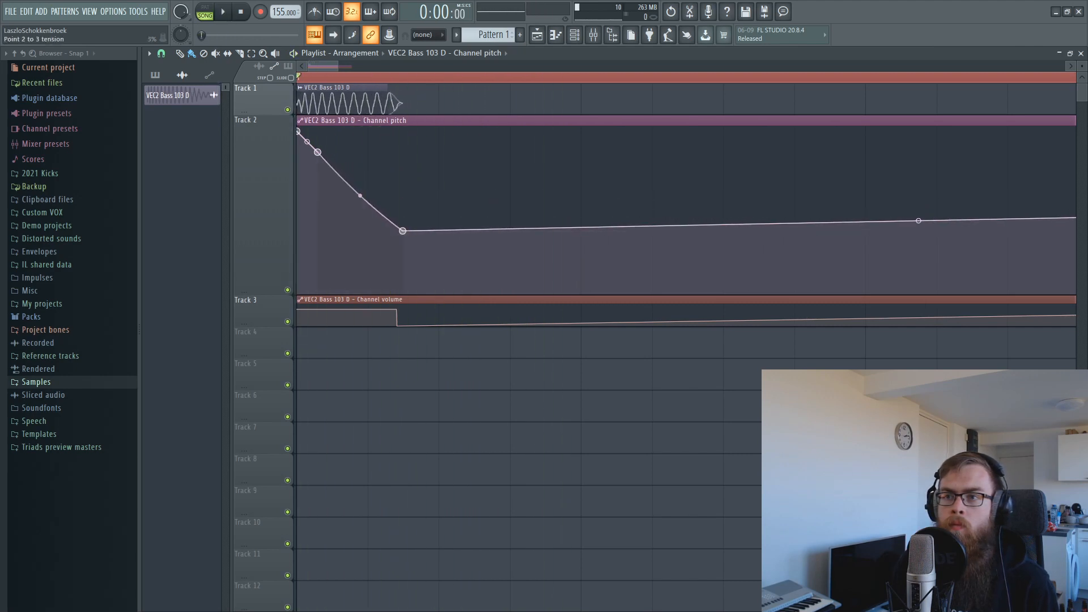
key(space)
drag(318, 152, 347, 154)
drag(402, 230, 404, 247)
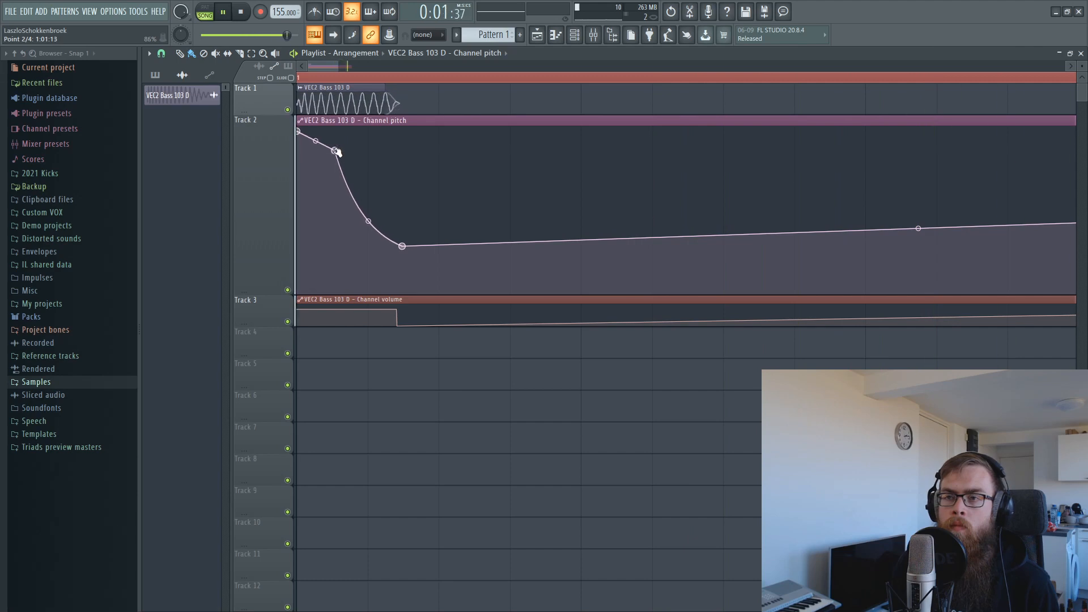
drag(336, 152, 327, 166)
key(space)
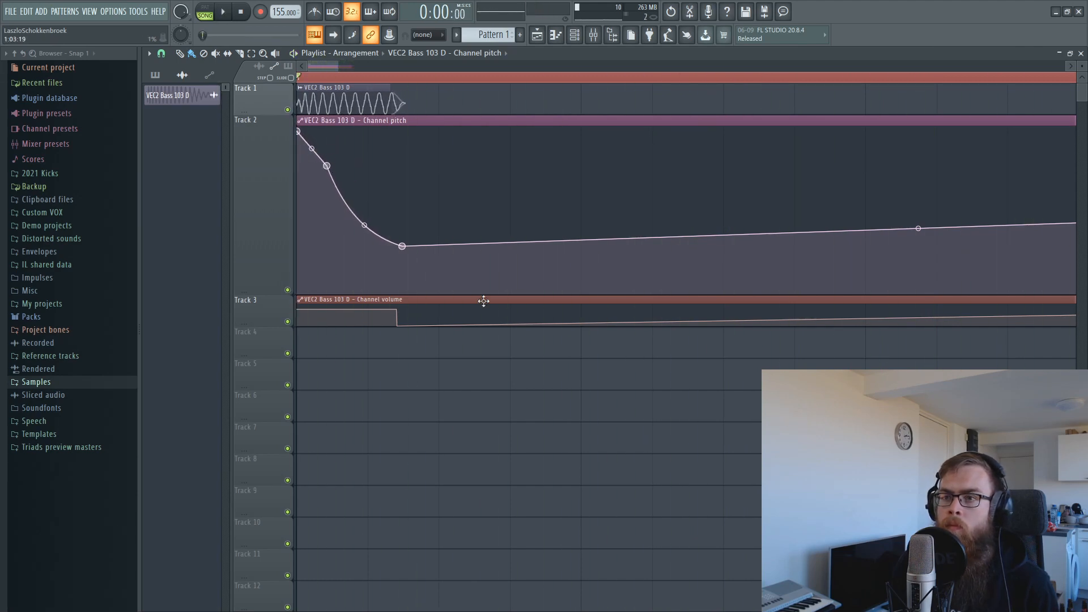
key(F9)
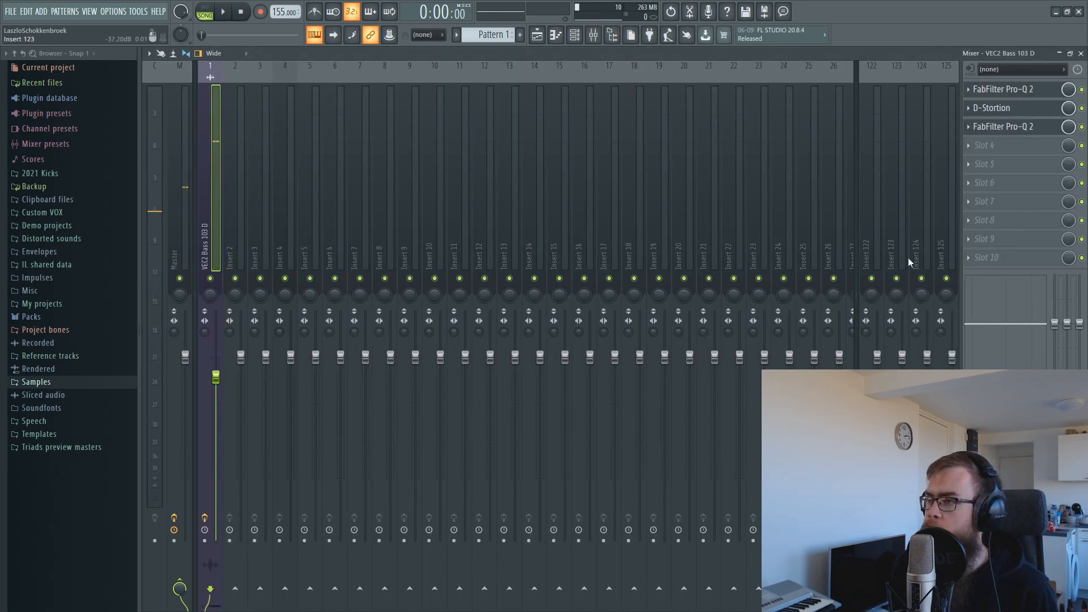
Load Fruity Balance into slot 10 and create an automation clip for its Volume.
click(977, 264)
click(815, 401)
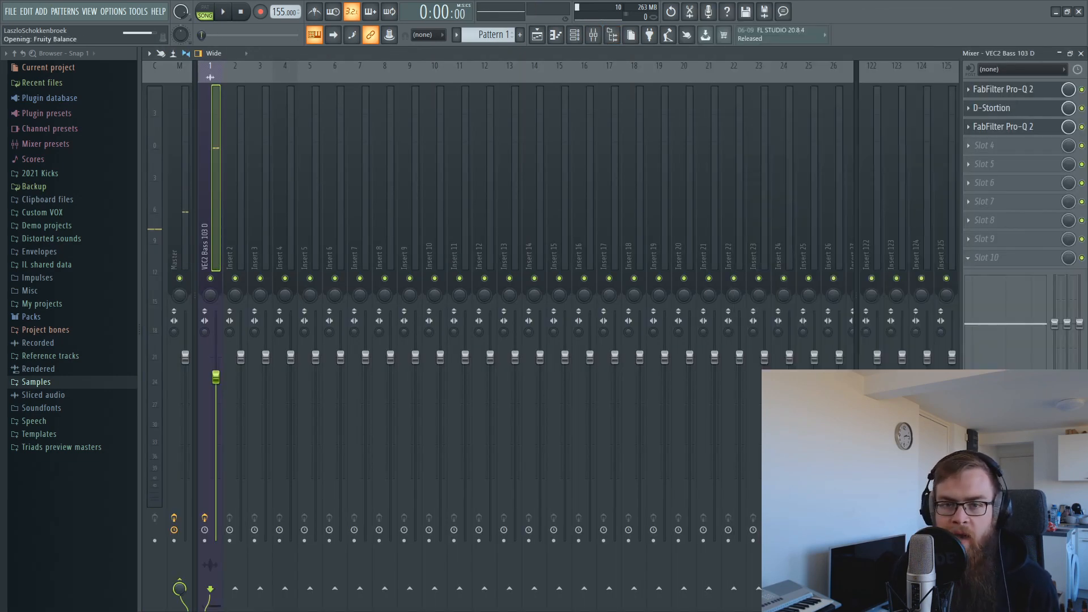
right_click(312, 238)
click(341, 321)
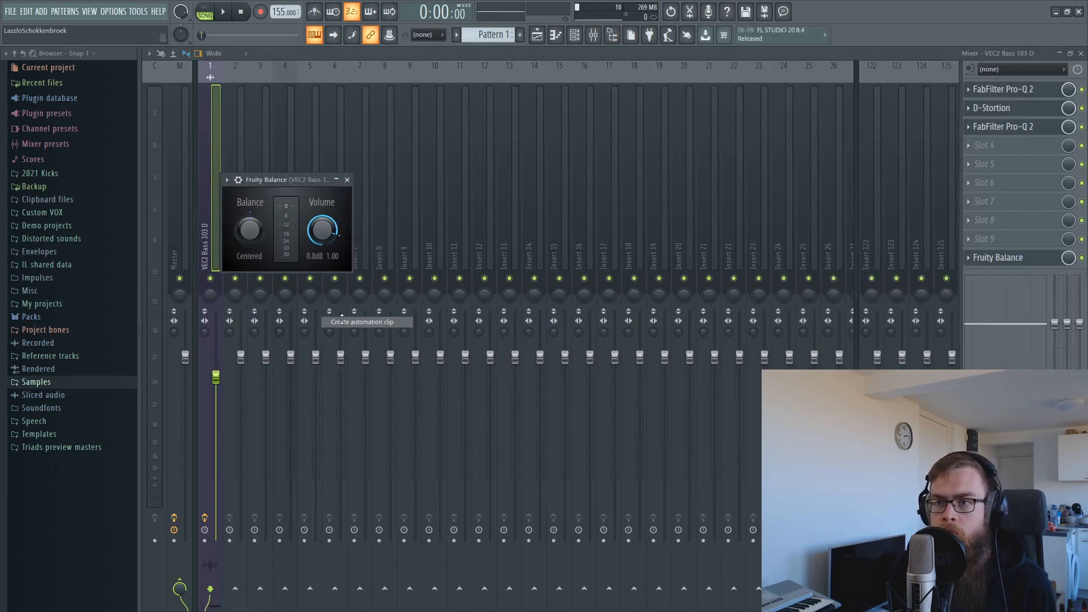
click(537, 35)
Add a zero-volume Hold point near the kick's start for a hard stepped dip.
drag(385, 353, 409, 377)
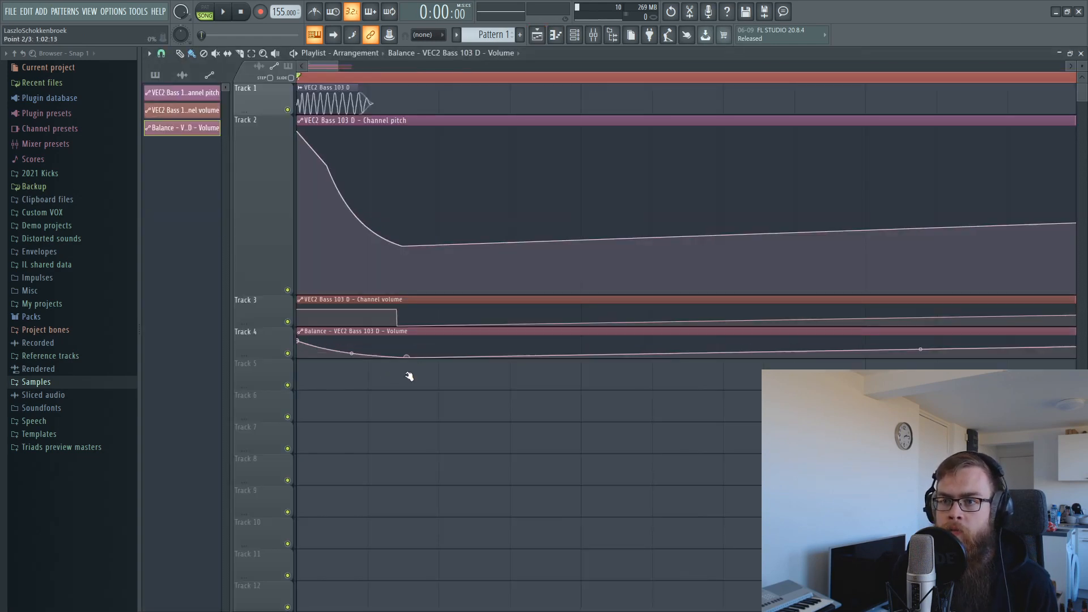
right_click(397, 359)
click(424, 406)
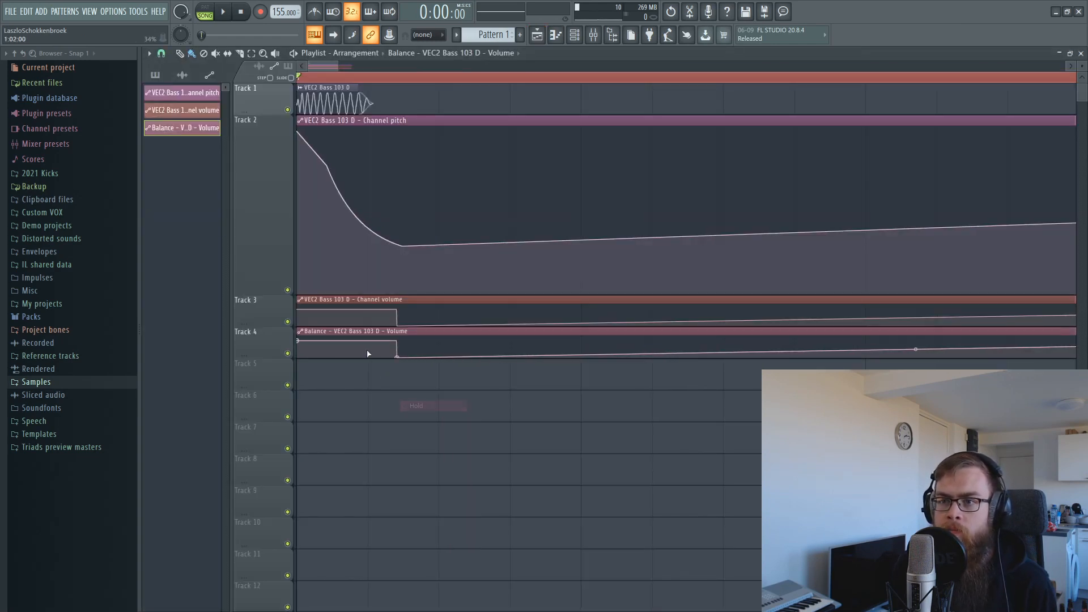
key(space)
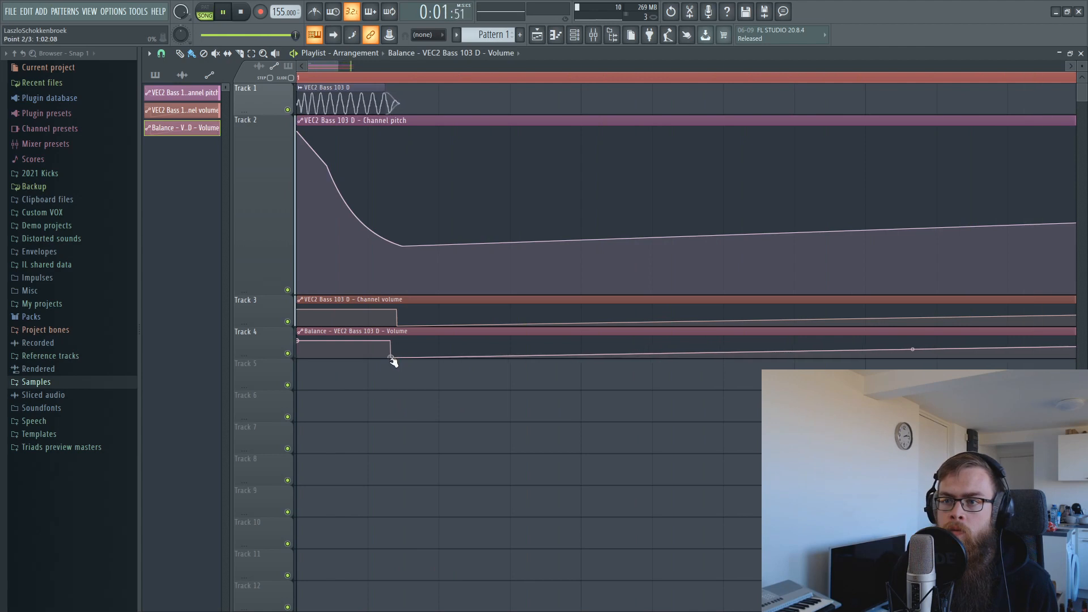
drag(393, 362, 386, 363)
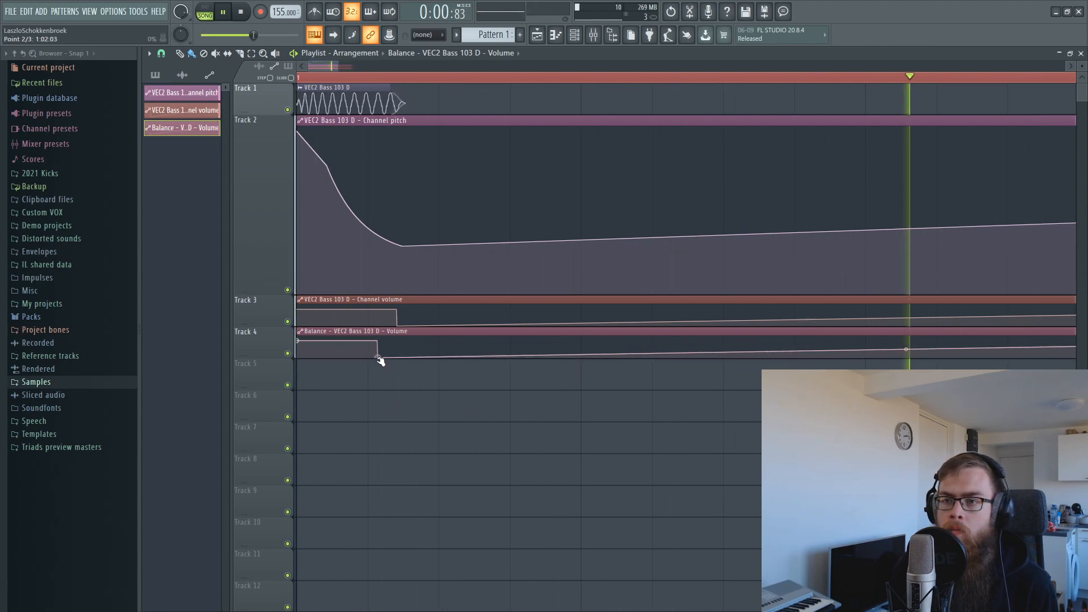
Add a later point and paste the first point's full volume value onto it.
right_click(564, 343)
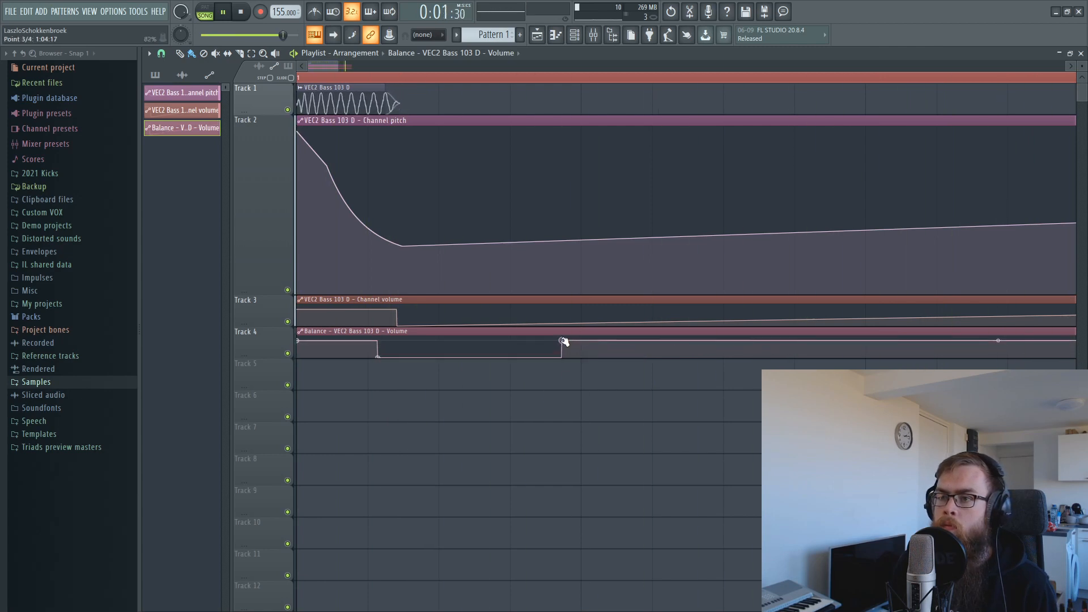
right_click(299, 342)
click(349, 521)
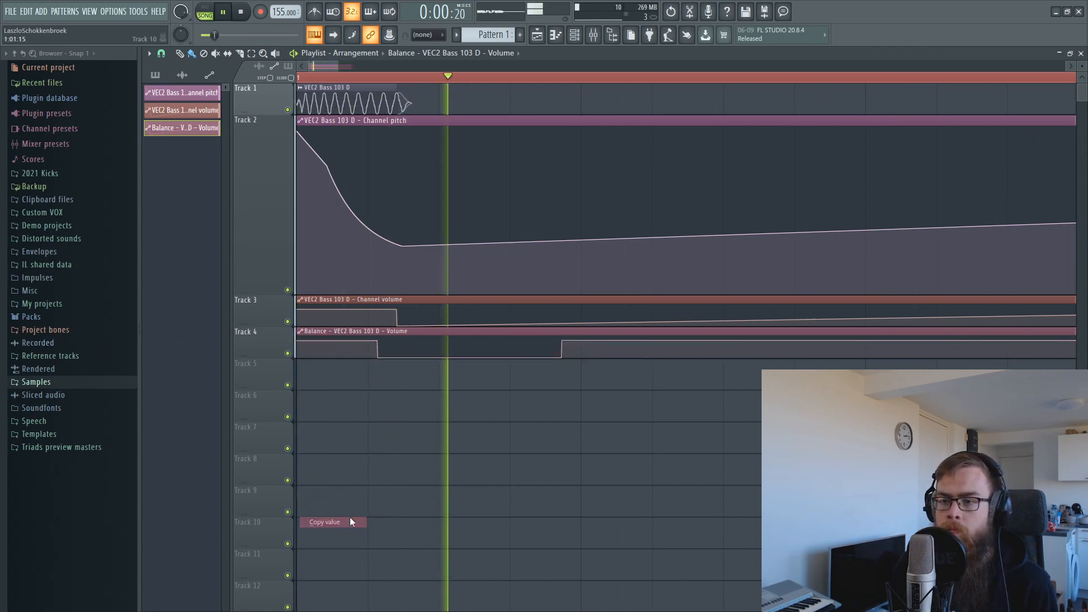
right_click(563, 341)
click(611, 530)
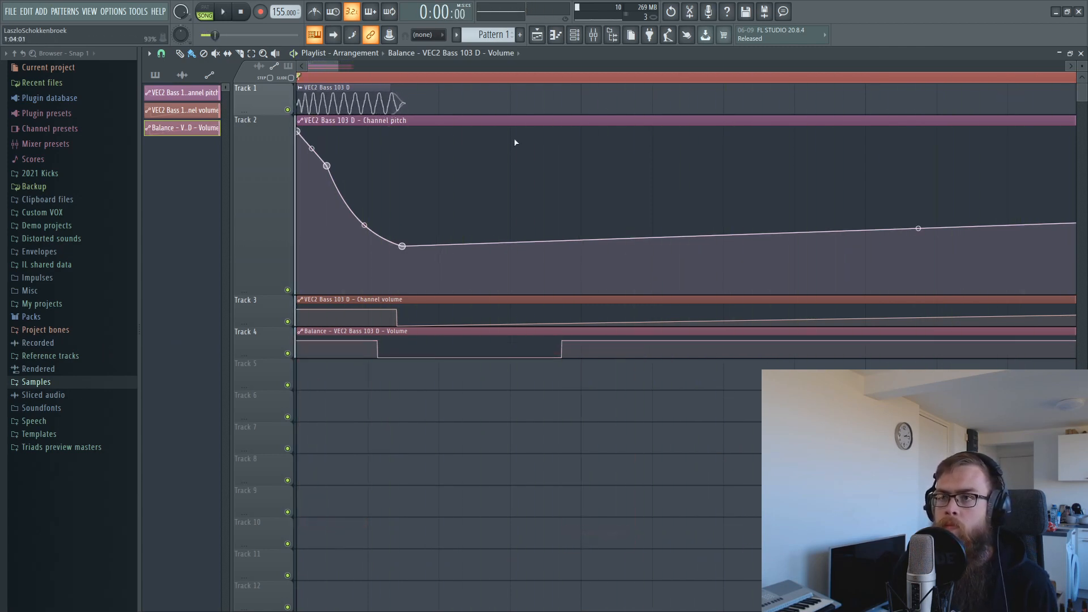
key(space)
Loop a short range over the kick with the Balance volume clip selected.
scroll(565, 77, down, 5)
drag(761, 76, 414, 78)
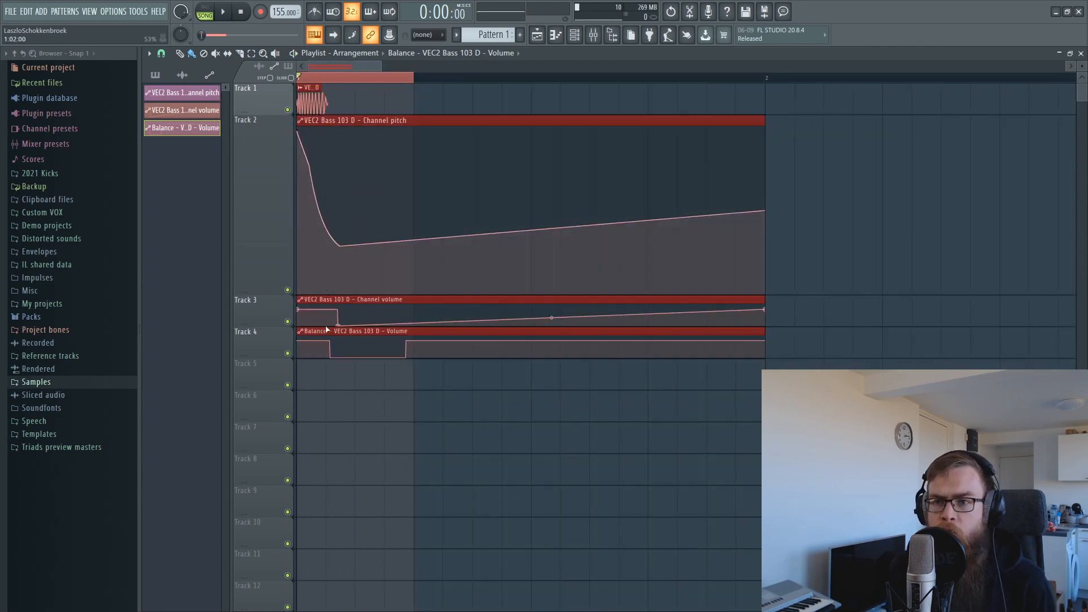
drag(308, 369, 309, 334)
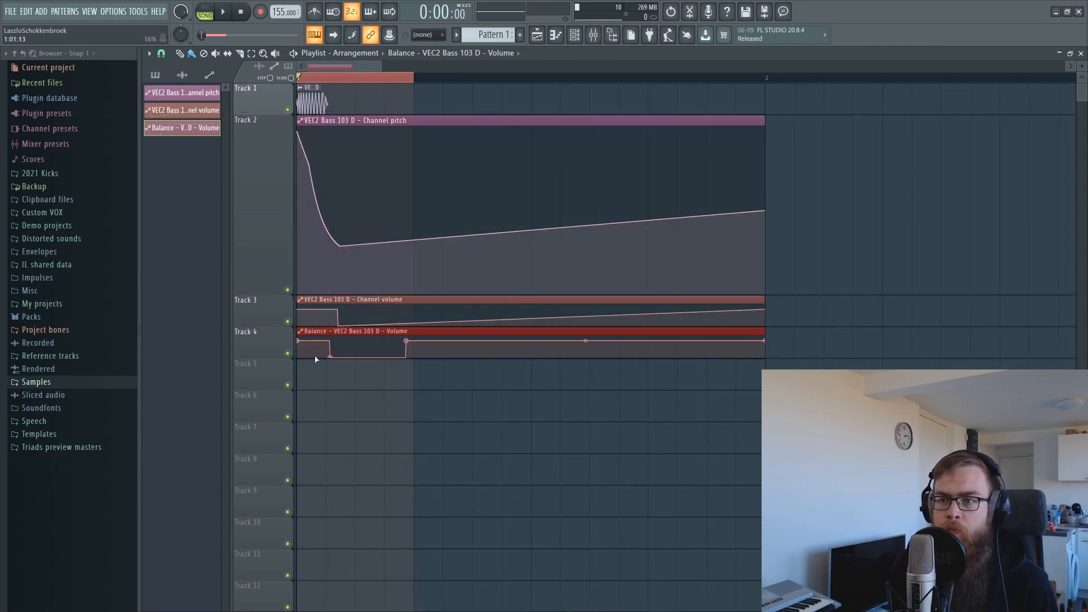
key(space)
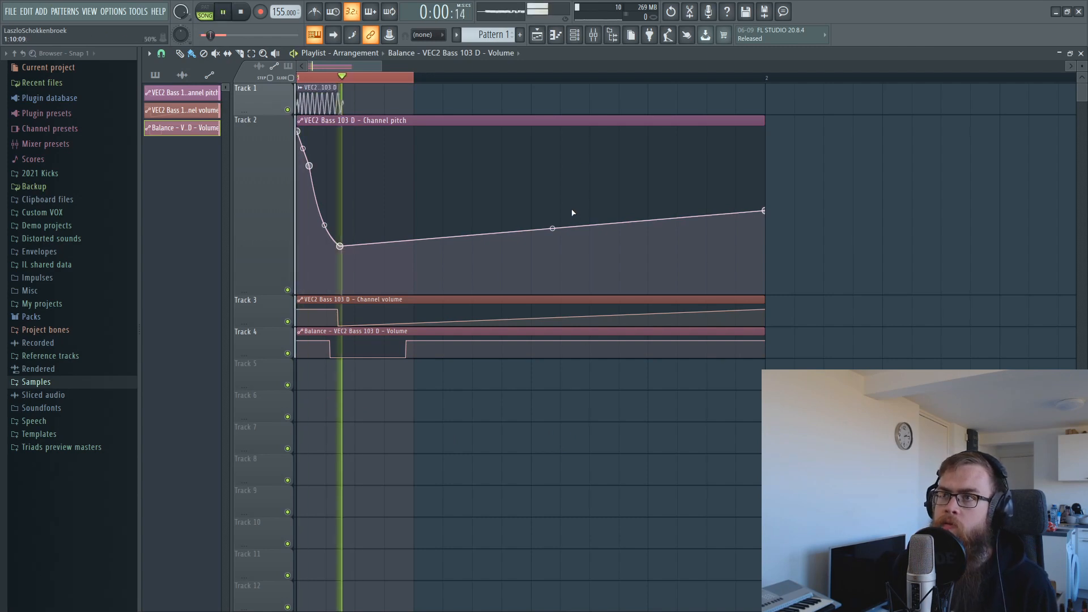
click(593, 35)
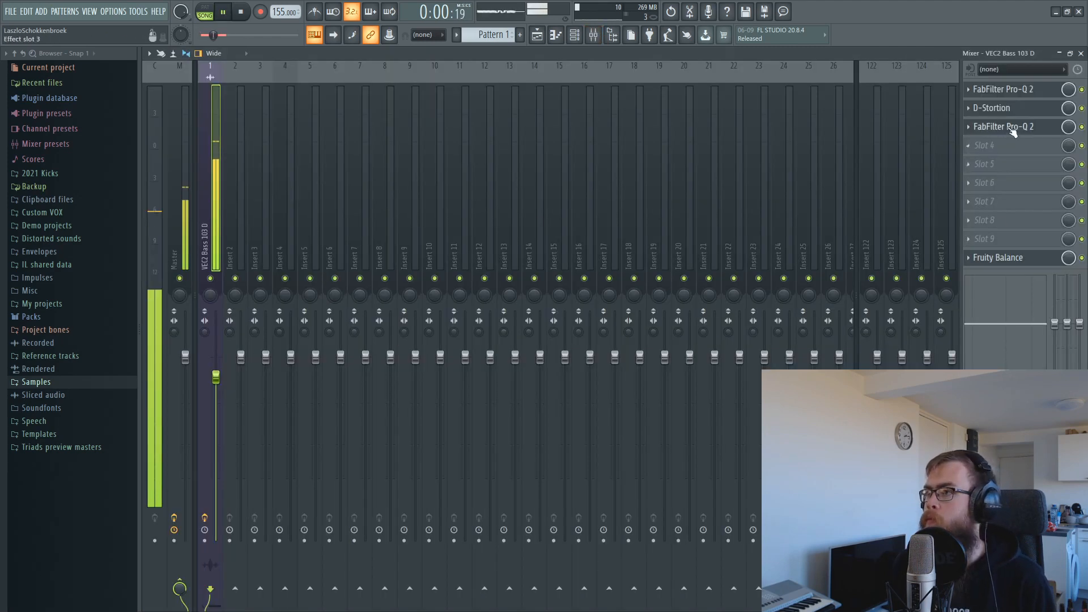
Try a narrow bell boost of about 6.67 dB in the first Pro-Q 2, then delete it.
click(1012, 127)
drag(471, 304, 483, 267)
scroll(485, 264, up, 5)
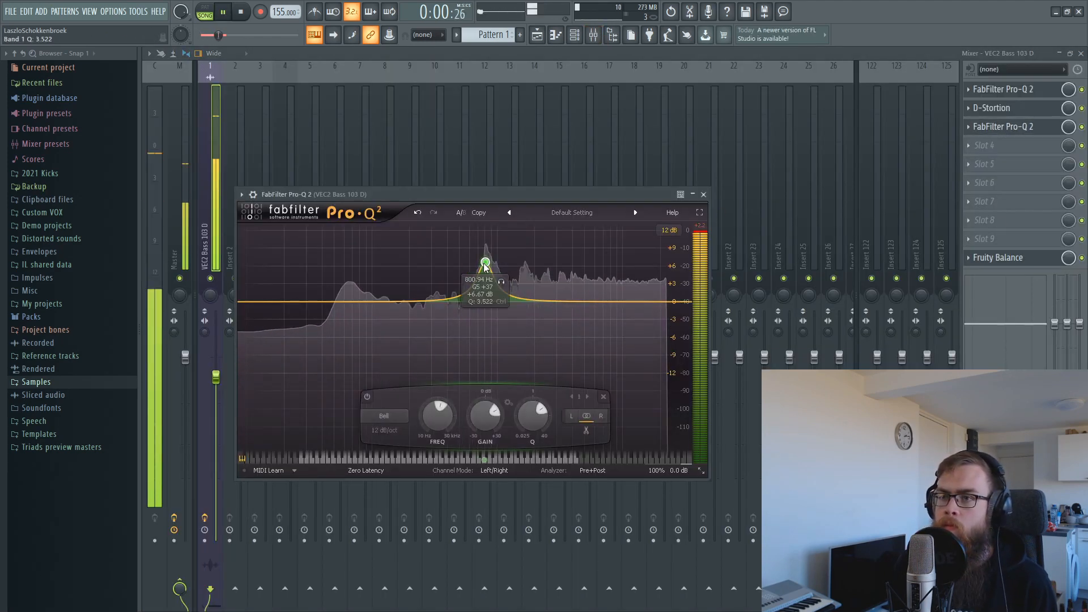
right_click(486, 264)
click(516, 342)
key(space)
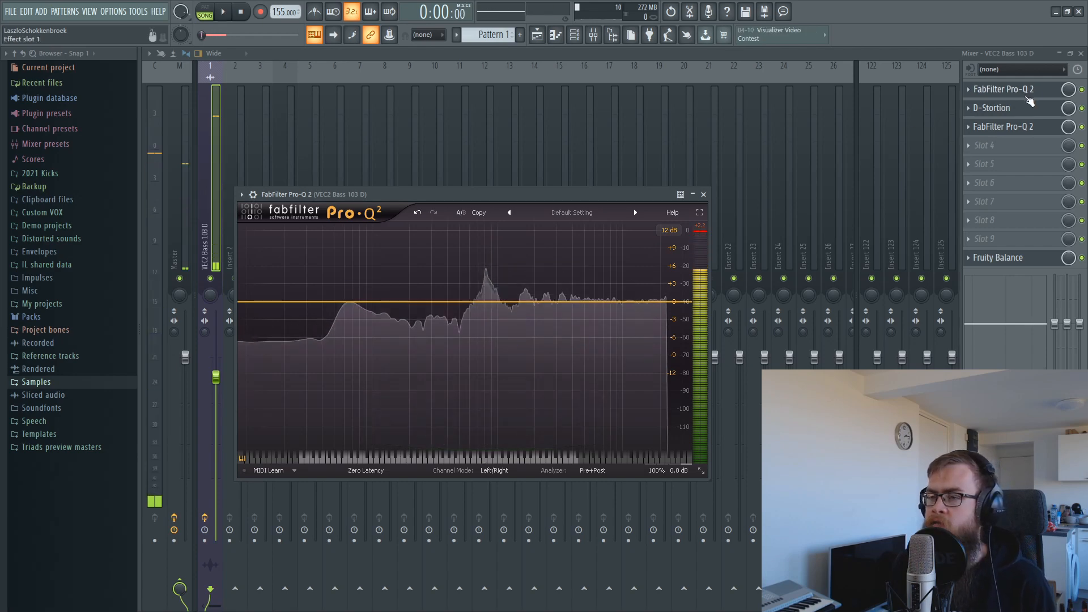
click(1027, 97)
Fine-tune the narrow peak band near 760–800 Hz in the third-slot Pro-Q 2.
click(1009, 126)
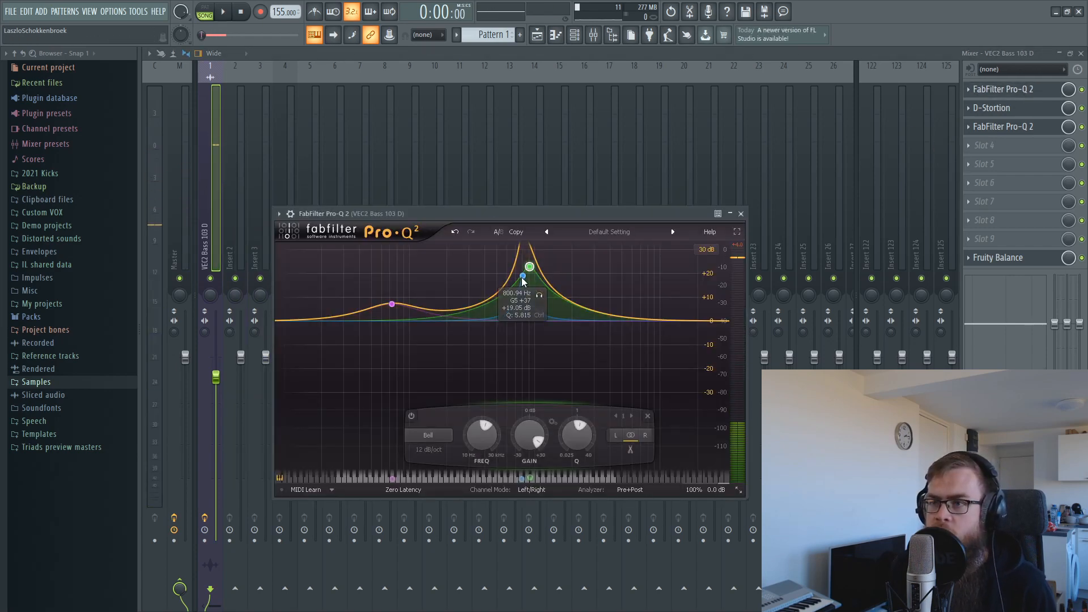
scroll(522, 278, down, 5)
key(space)
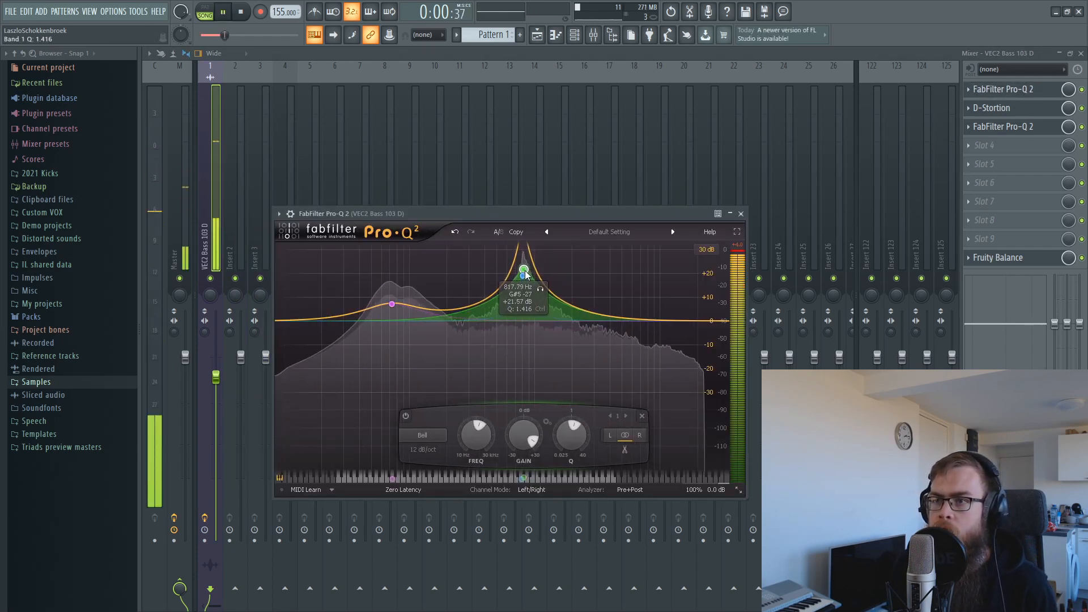
mouse_move(525, 275)
mouse_down()
mouse_move(539, 274)
mouse_move(525, 271)
mouse_up()
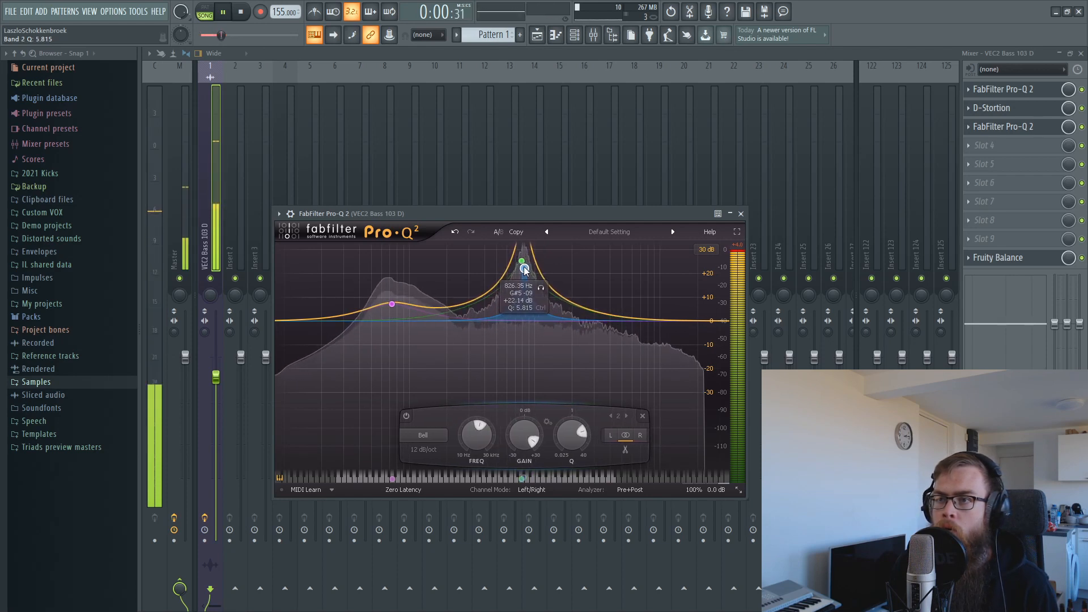
scroll(522, 263, down, 2)
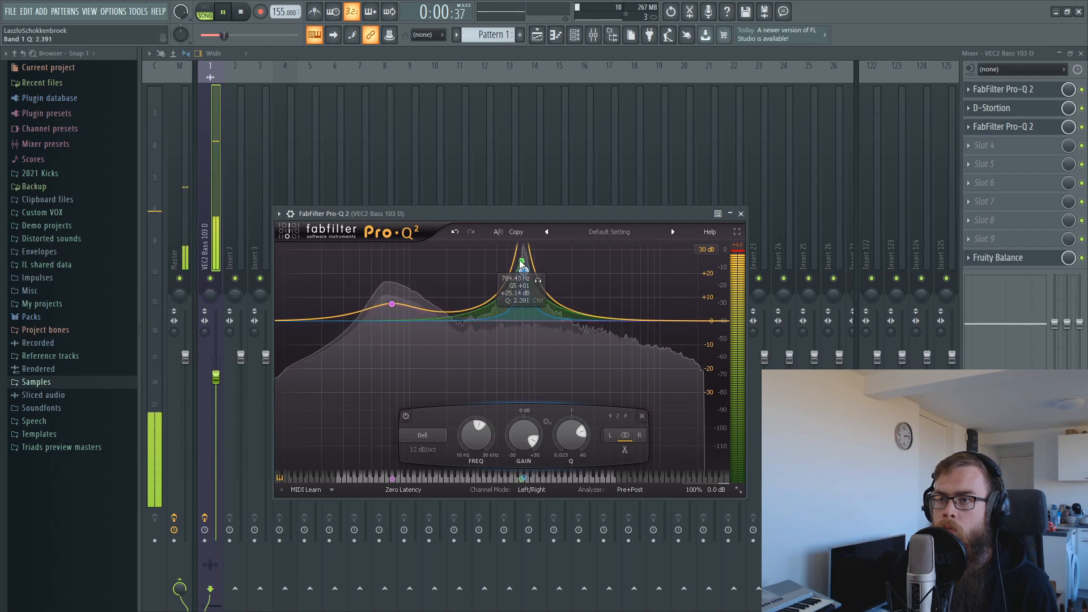
drag(521, 264, 523, 267)
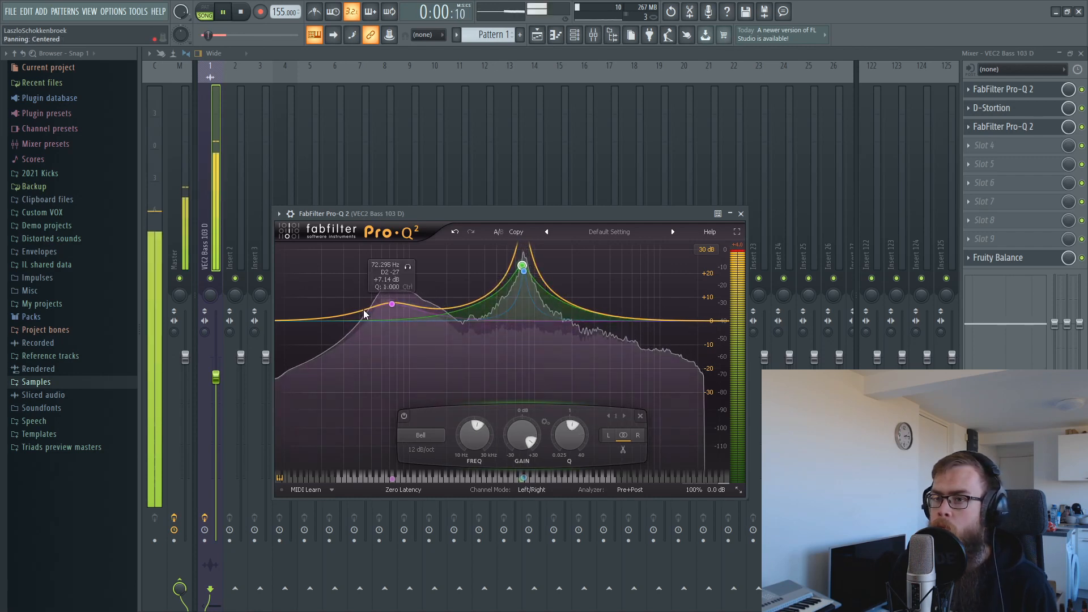
Raise the low band near 72 Hz to about +13 dB and shift band 4 higher.
mouse_move(392, 305)
mouse_down()
mouse_move(393, 291)
mouse_move(393, 315)
mouse_up()
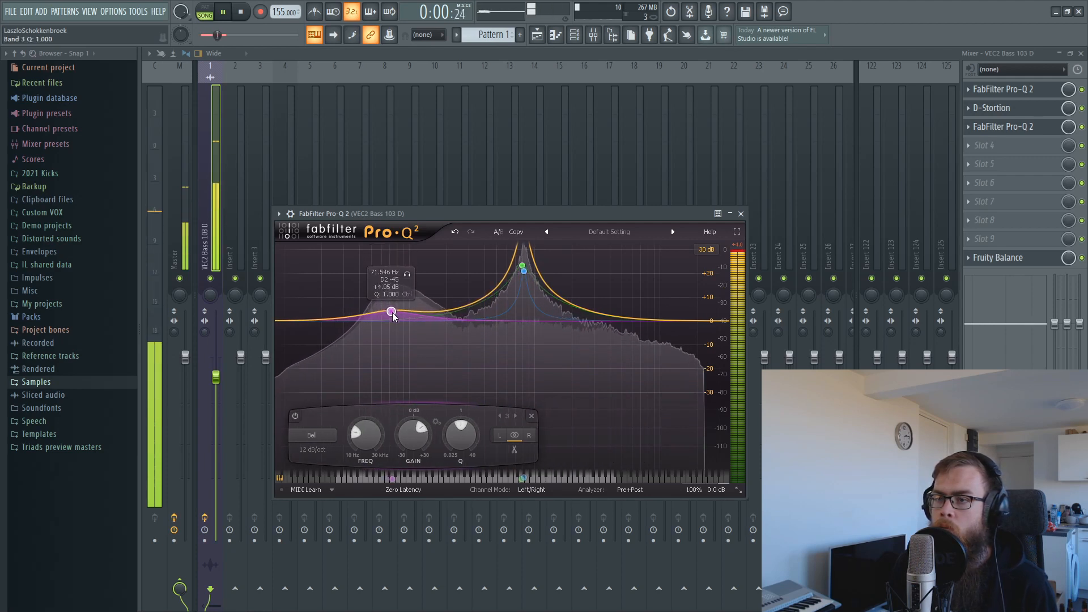
drag(465, 308, 521, 301)
scroll(527, 300, up, 10)
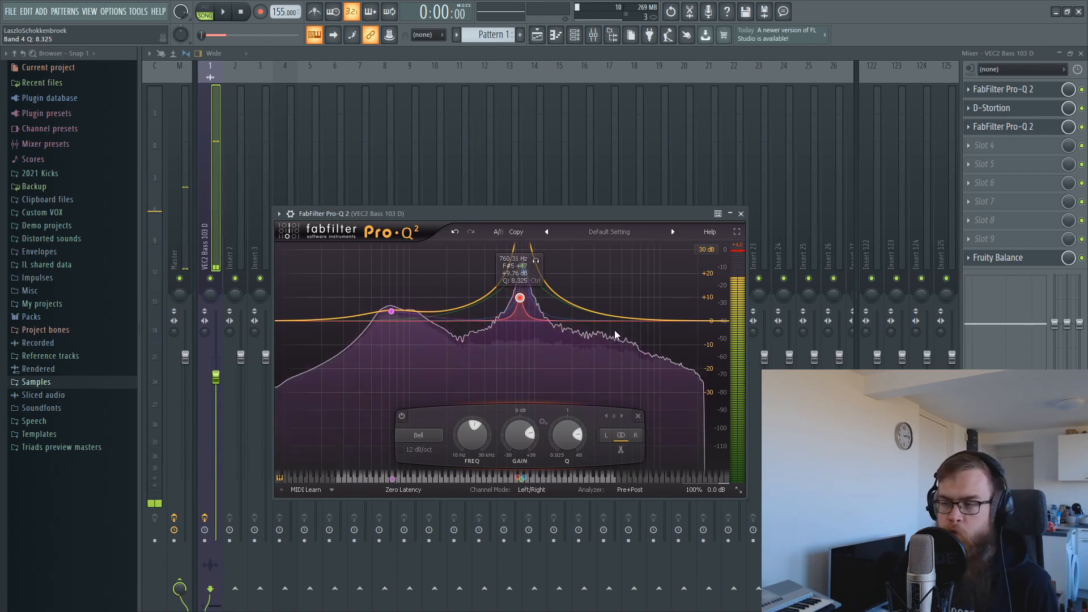
key(space)
click(991, 138)
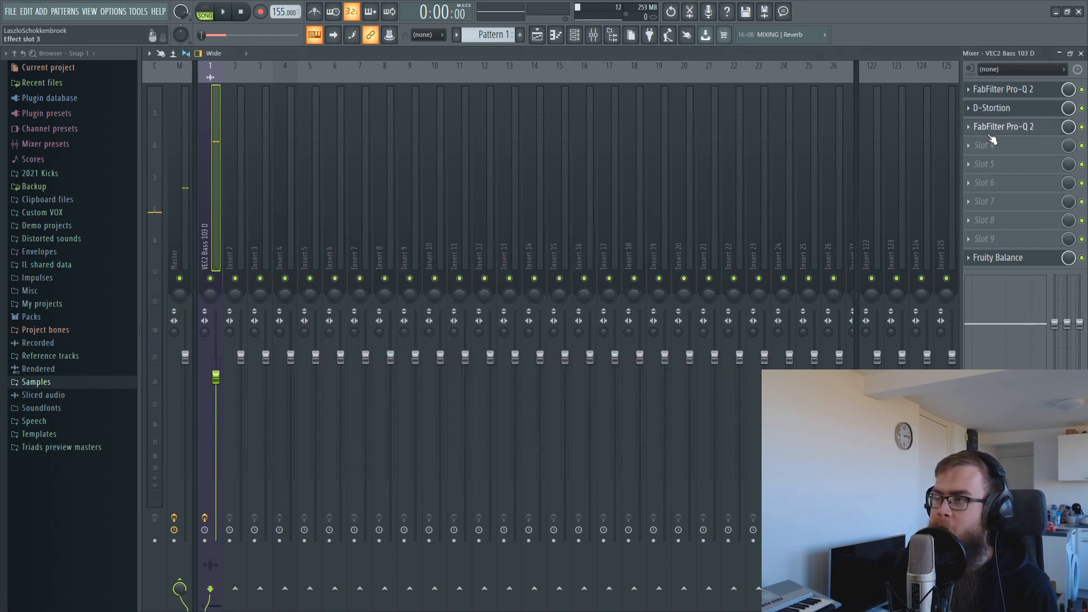
Add gentle bell boosts of about +1.6 dB near 2 kHz and 10 kHz.
key(space)
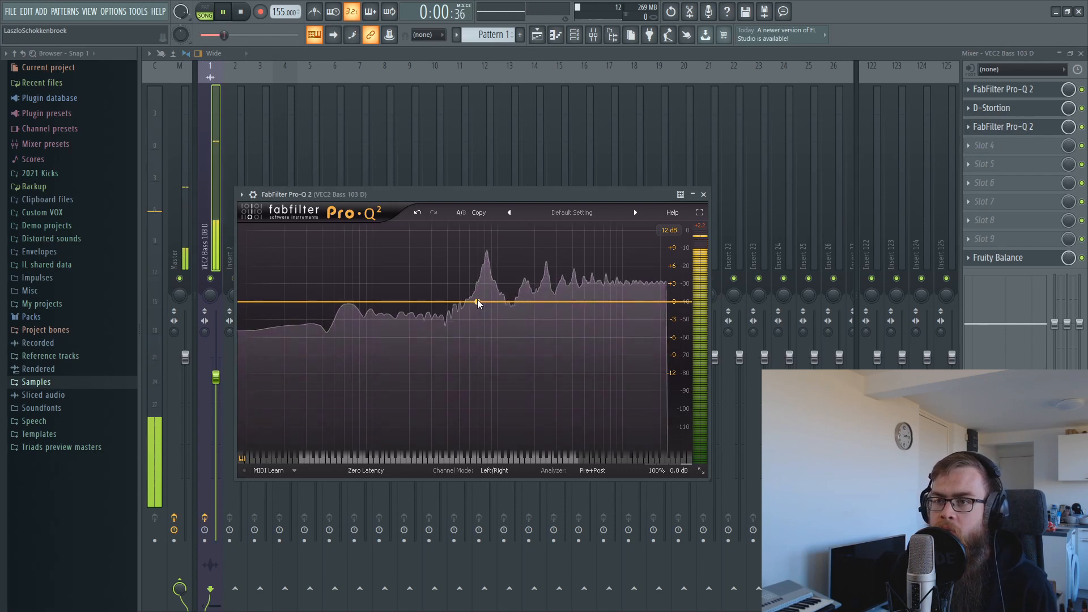
drag(477, 300, 542, 295)
click(628, 292)
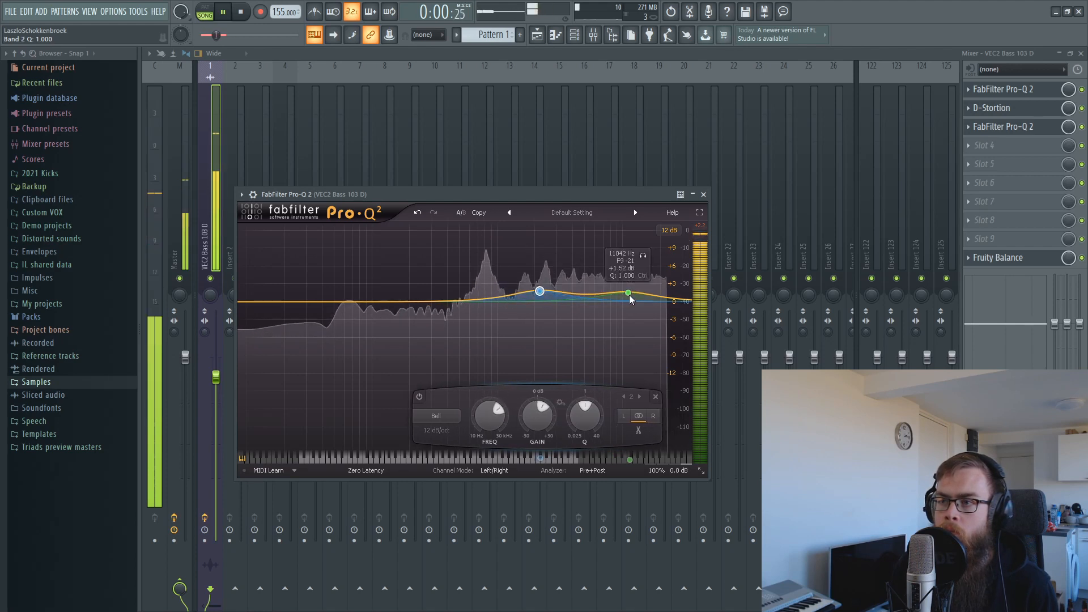
drag(629, 295, 621, 298)
drag(540, 292, 535, 293)
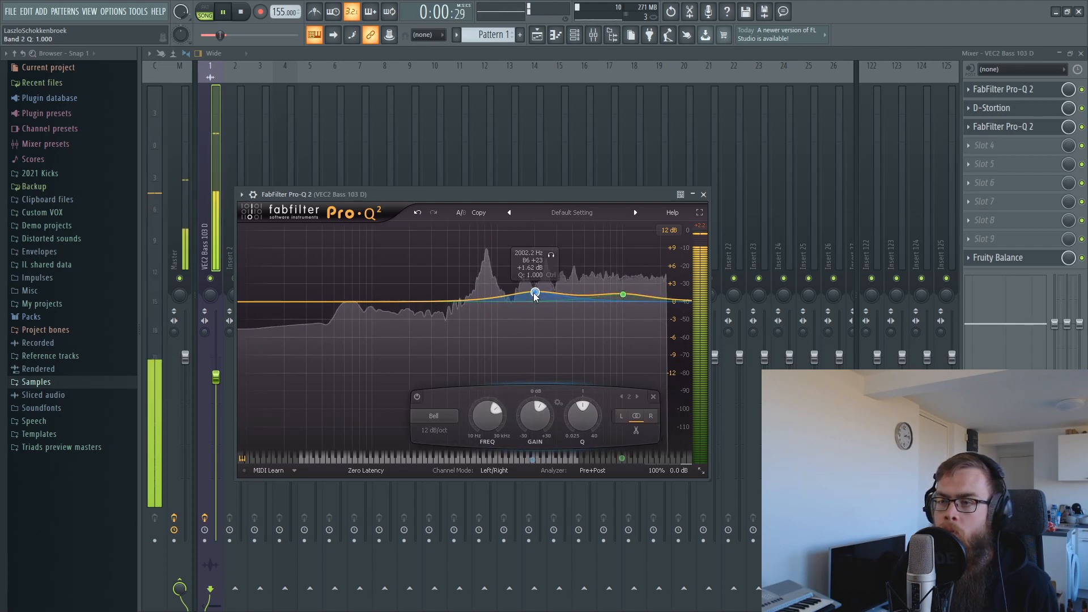
key(space)
click(991, 147)
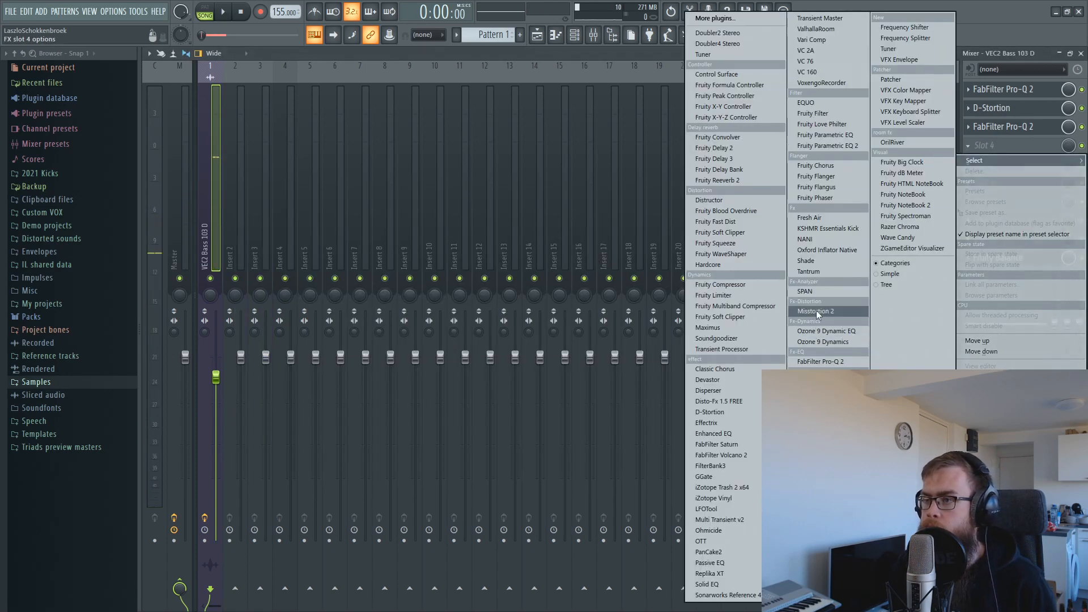
Load Misstortion 2 with Hard Clip 15.2 dB, Soft Clip 25 dB and Mix 73%.
click(816, 310)
key(space)
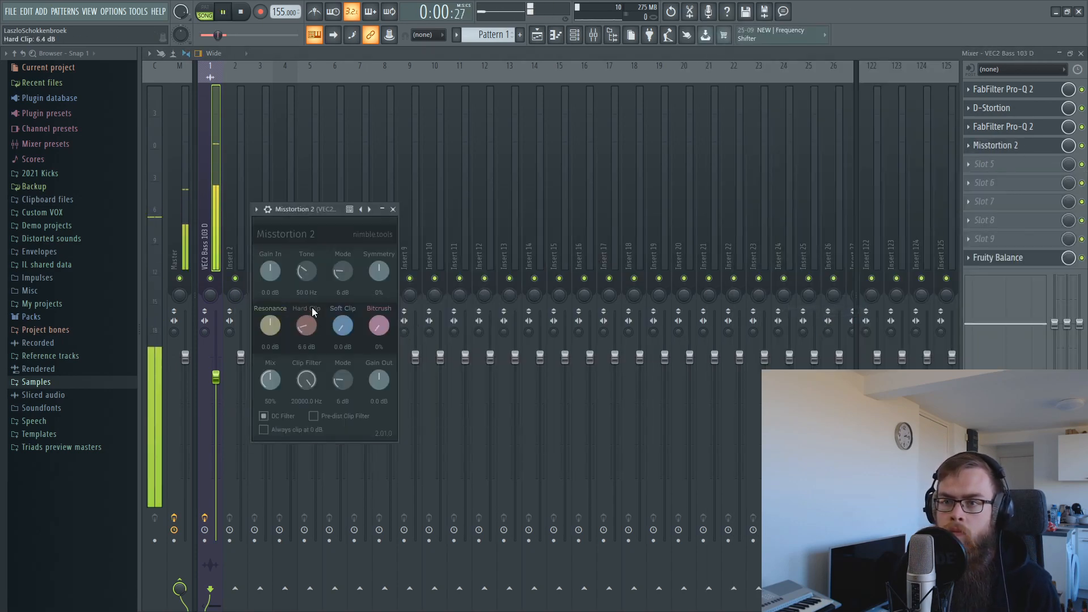
drag(310, 284, 308, 288)
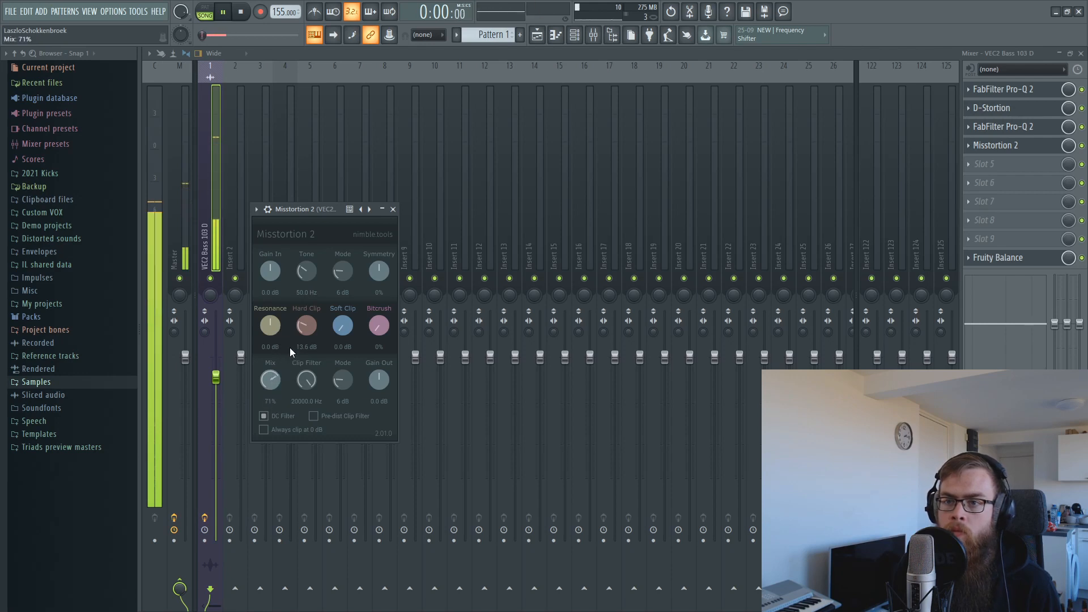
drag(341, 328, 358, 226)
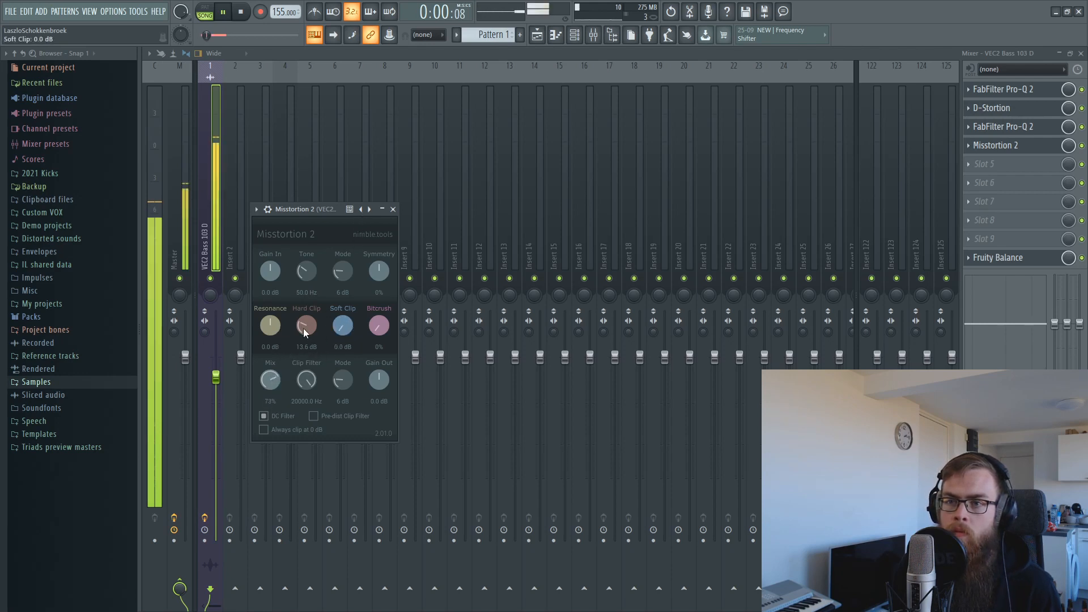
drag(316, 297, 358, 267)
scroll(301, 327, down, 2)
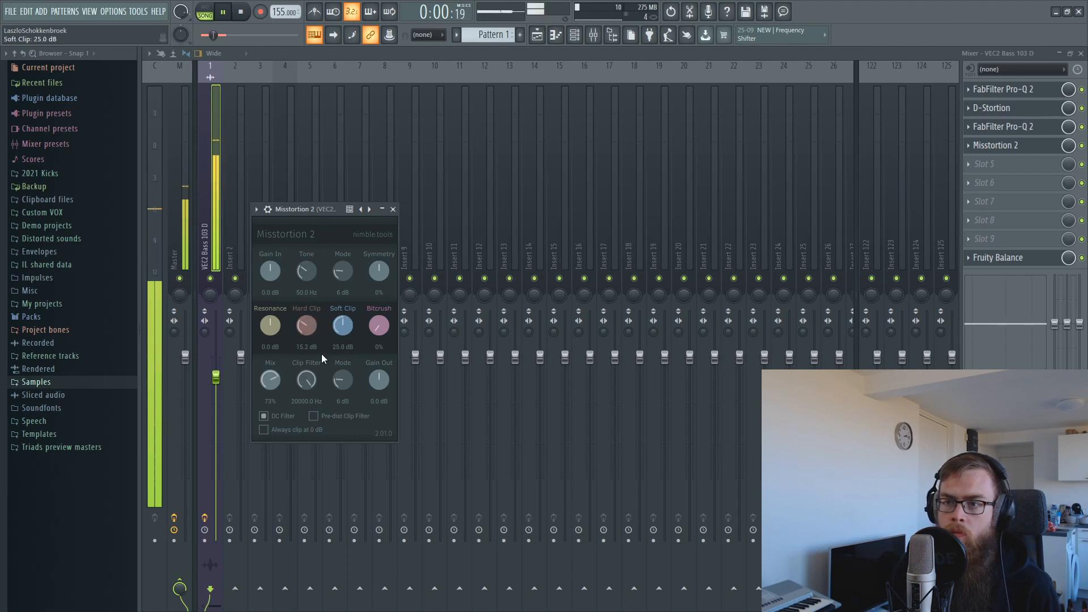
click(538, 34)
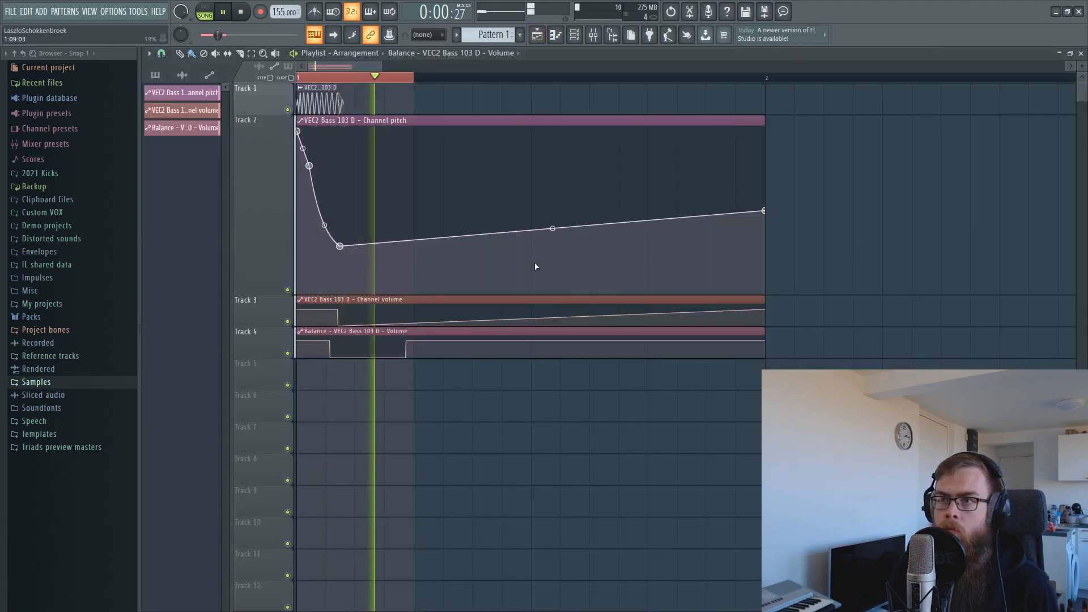
Make the Track 6 clip unique, route it to insert 2 at 95% volume, and solo it.
key(space)
scroll(337, 87, up, 3)
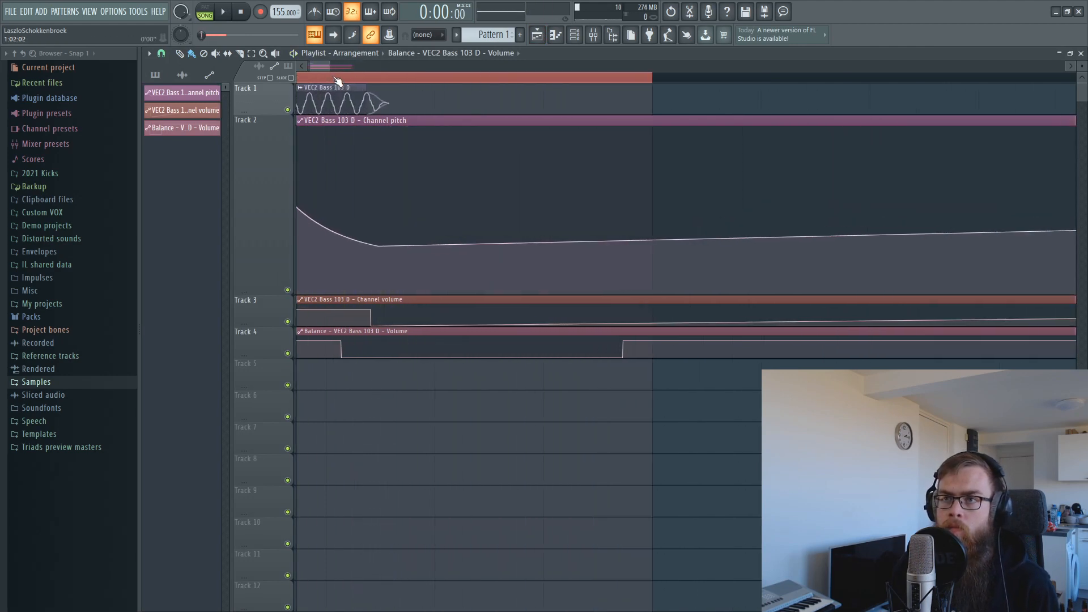
key(space)
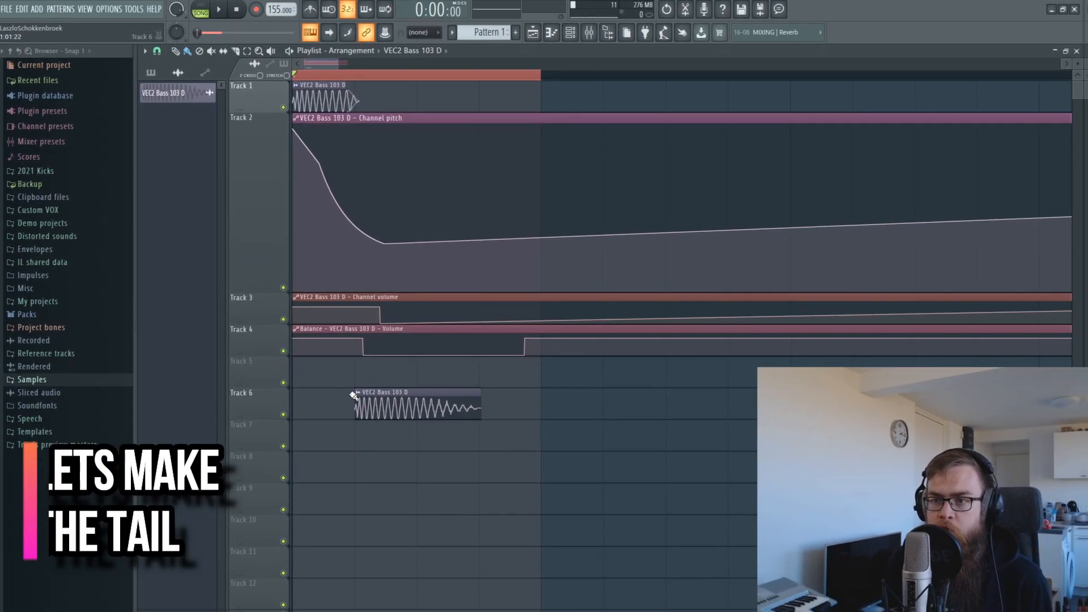
click(362, 395)
click(413, 482)
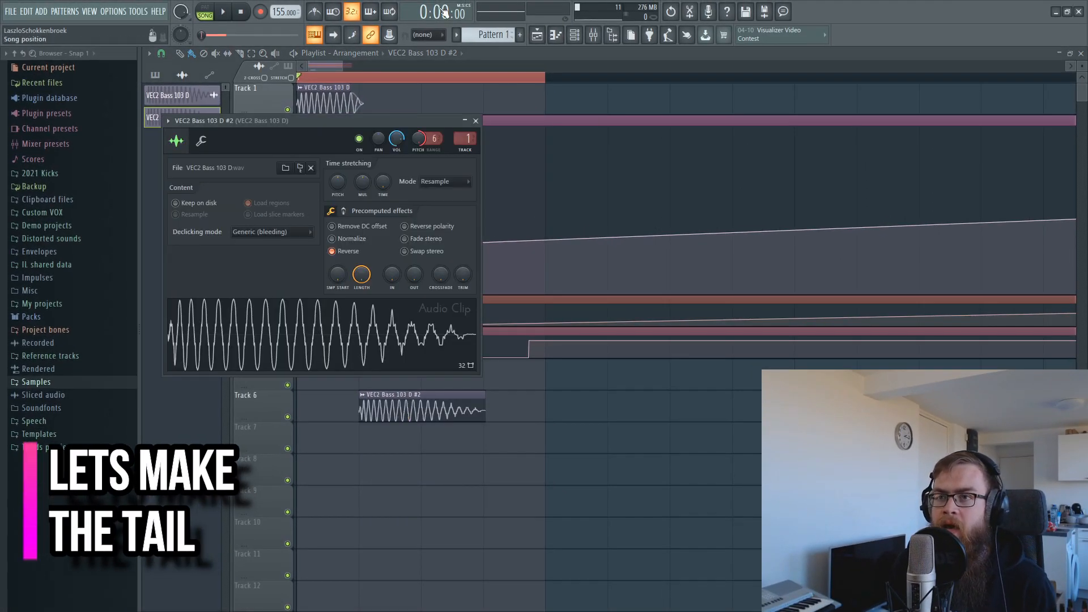
click(471, 154)
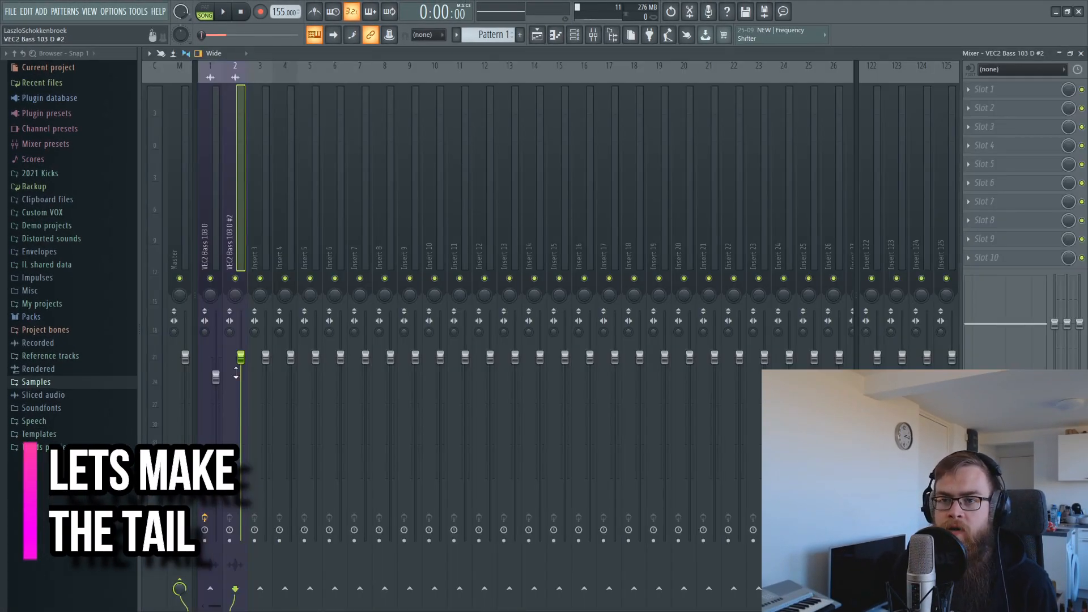
drag(241, 358, 244, 367)
right_click(236, 279)
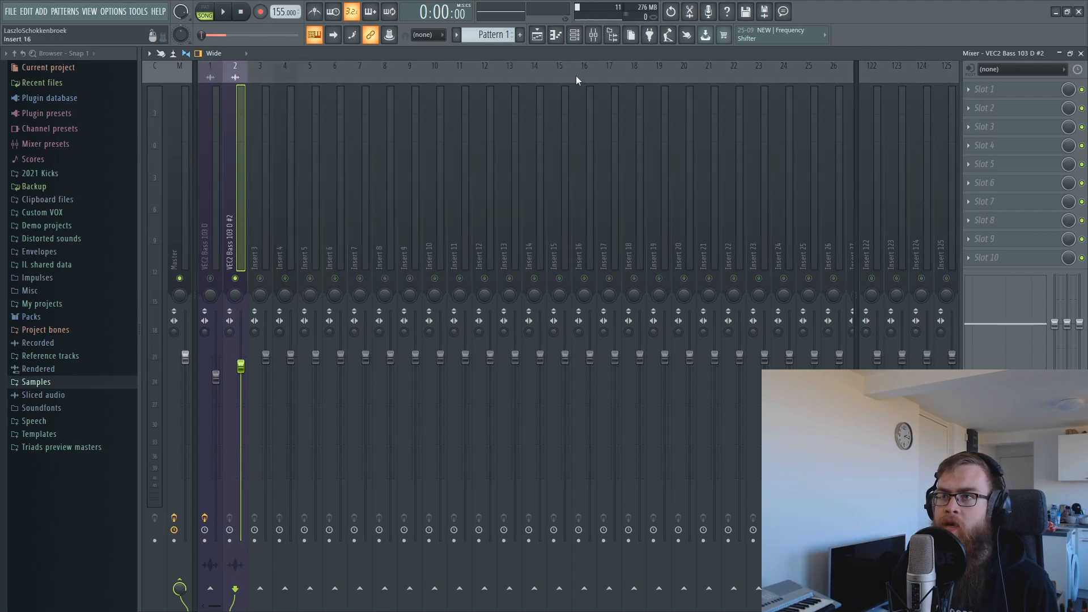
click(544, 39)
Reset the #2 tail clip's pitch to zero and give it a quick fade-in.
double_click(441, 402)
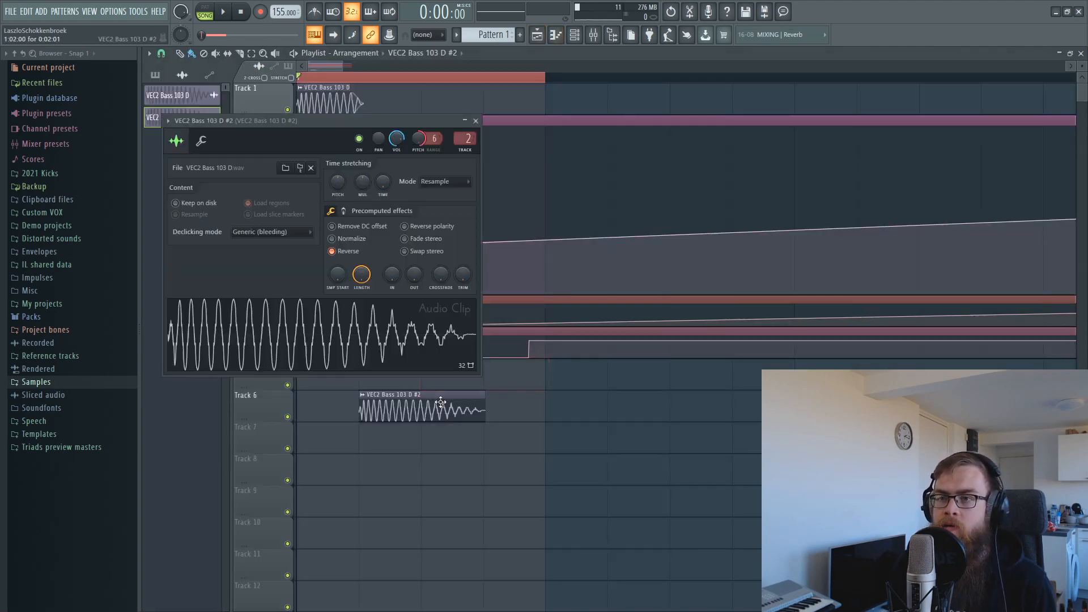
right_click(422, 141)
click(440, 146)
drag(339, 118, 612, 246)
key(space)
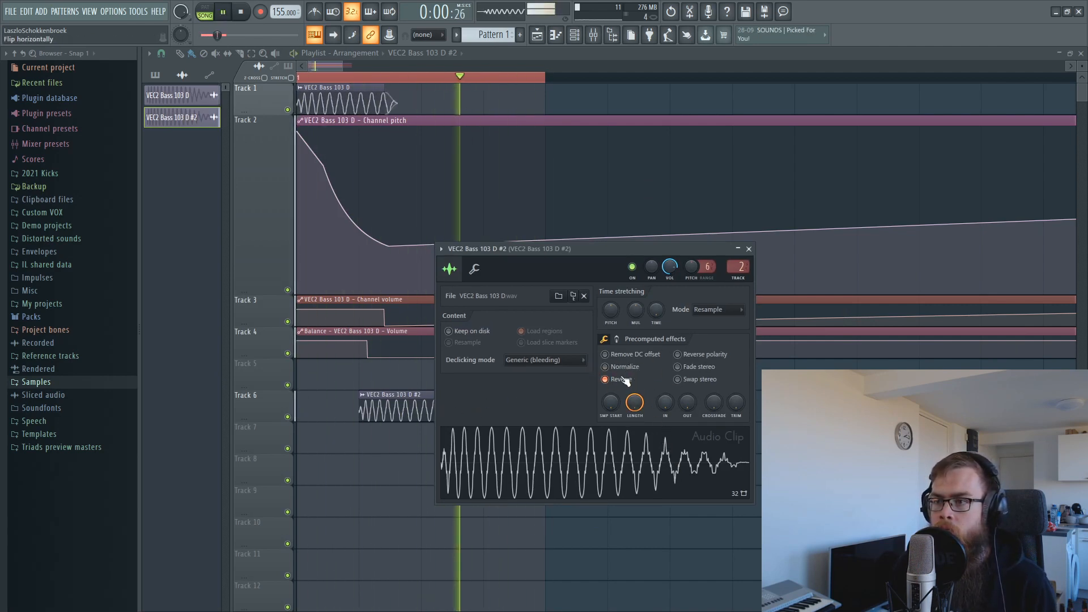
key(space)
drag(666, 402, 665, 395)
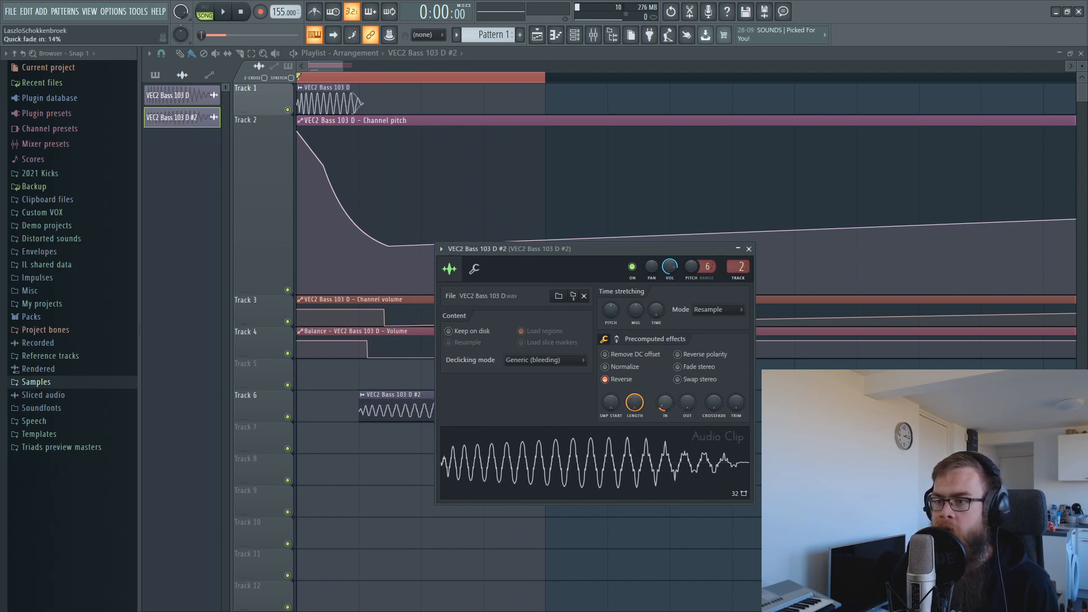
key(space)
Stretch the tail to about 119% in e3 mono, lower its pitch, and nudge it earlier.
click(716, 309)
click(708, 373)
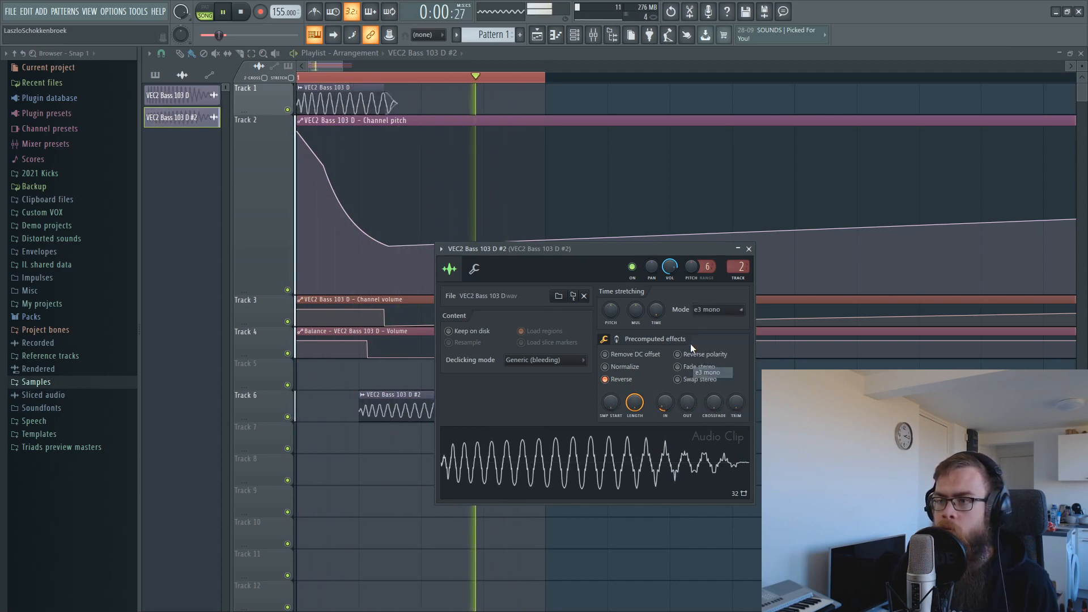
drag(635, 310, 636, 301)
drag(627, 262, 774, 305)
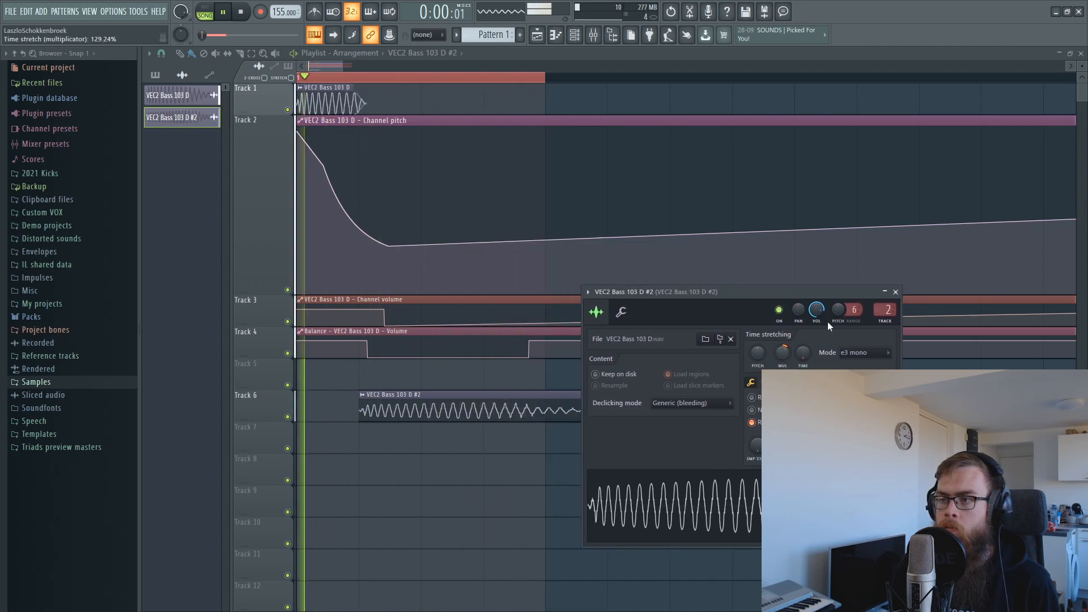
drag(842, 309, 843, 334)
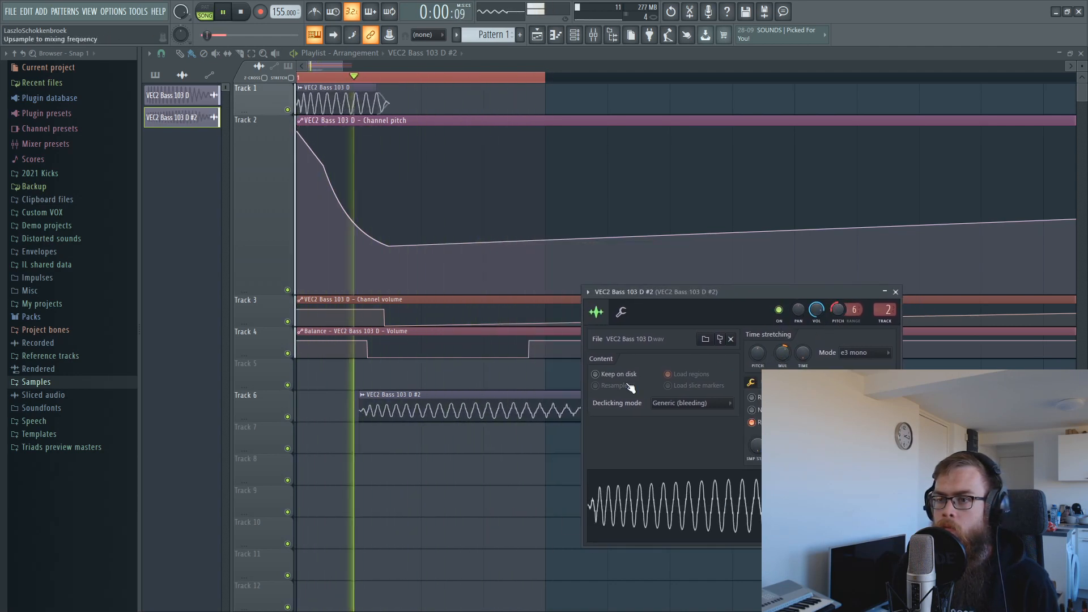
drag(386, 394, 370, 395)
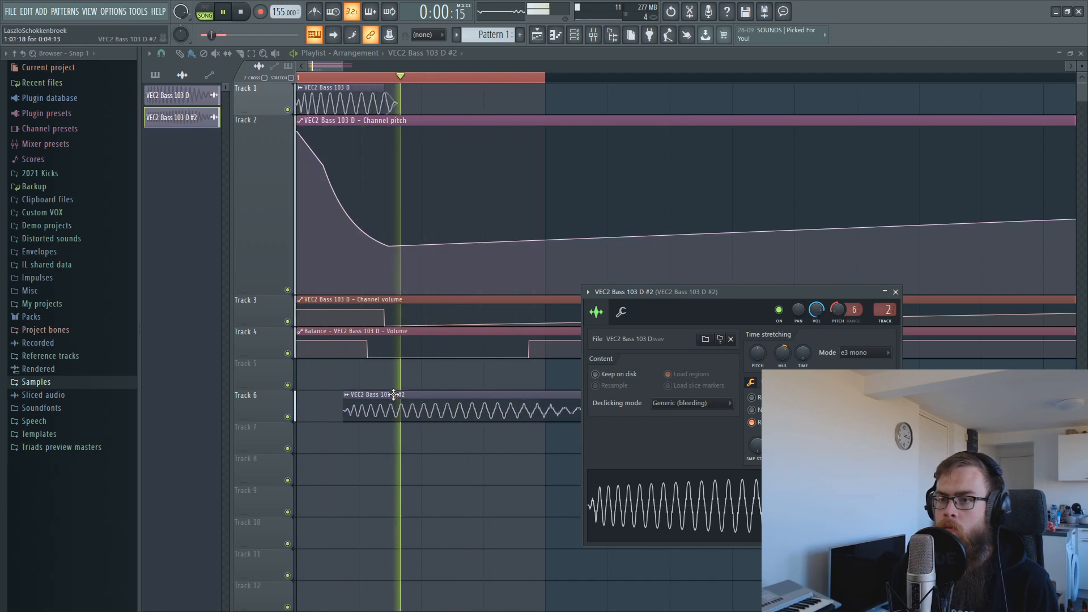
key(space)
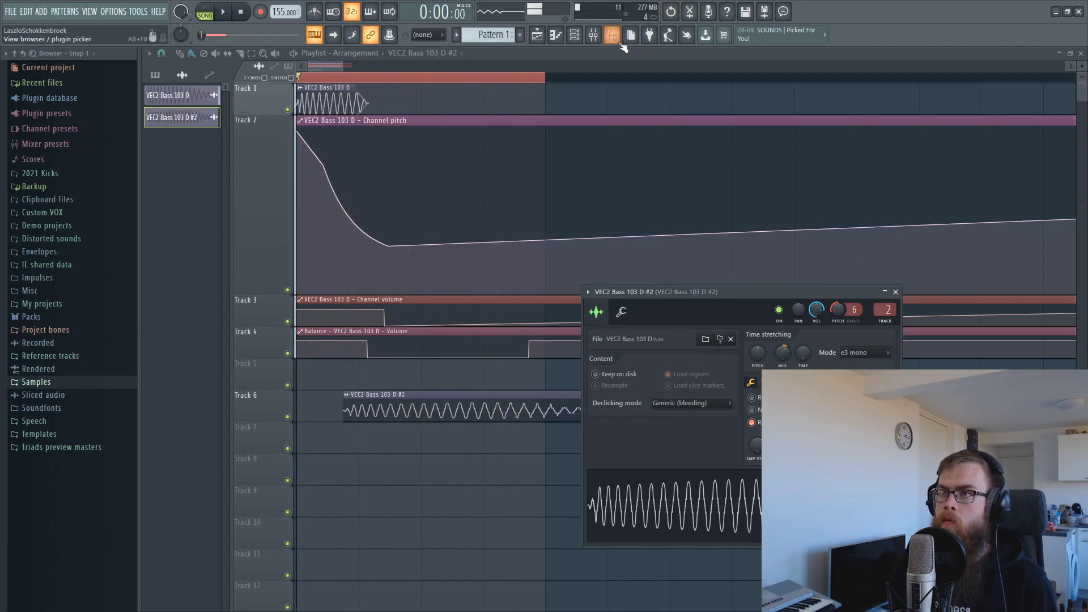
Raise the VEC2 Bass 103 D mixer insert fader to 98% (−0.4 dB).
click(593, 34)
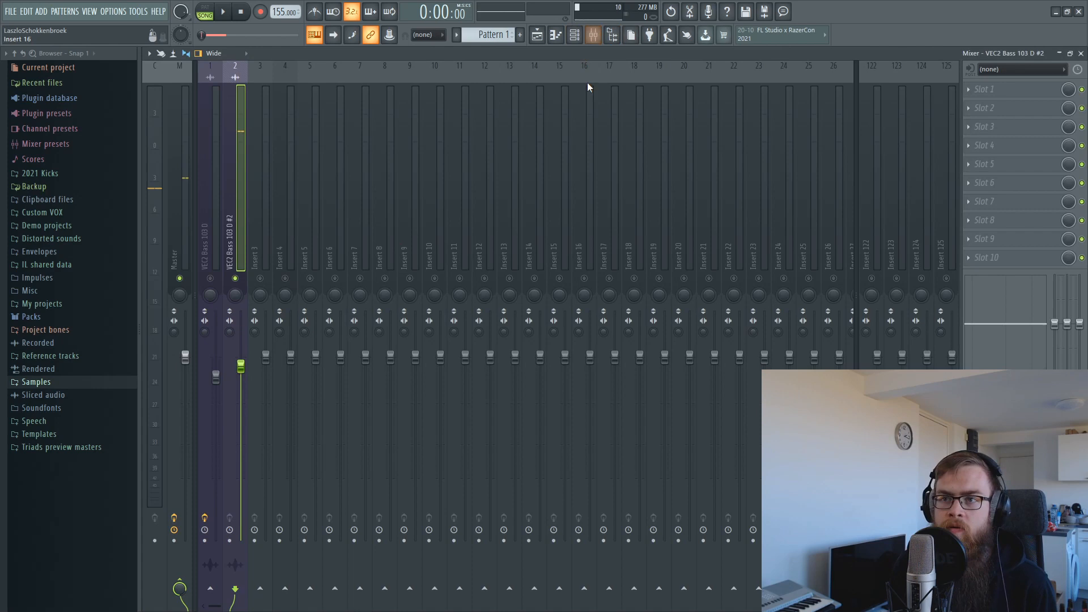
click(214, 267)
drag(215, 378, 216, 363)
key(space)
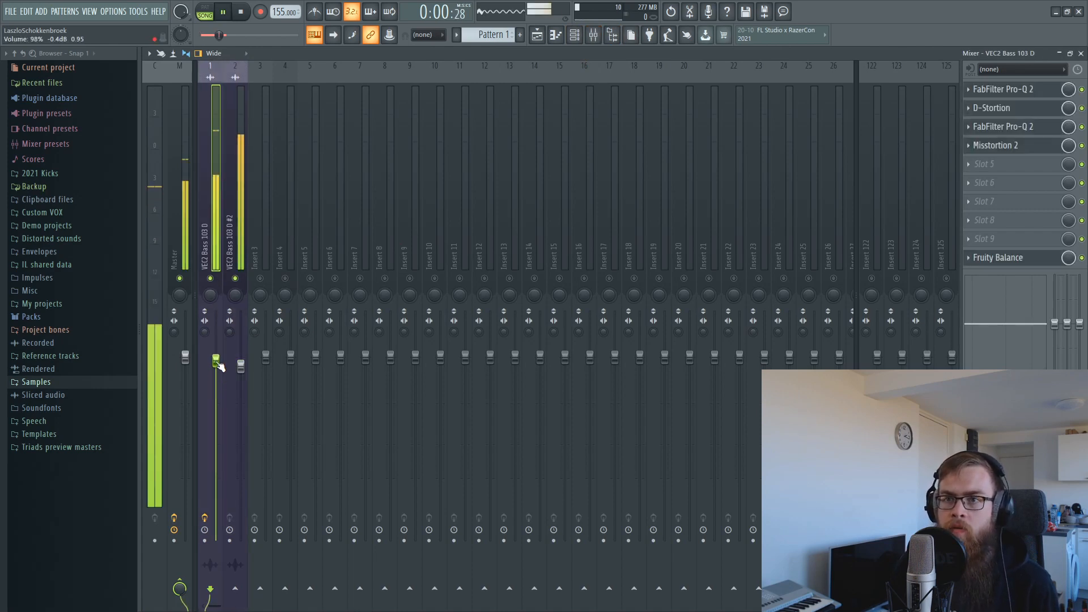
Reopen the VEC2 Bass 103 D #2 channel settings and its volume knob options.
click(544, 34)
scroll(518, 297, down, 3)
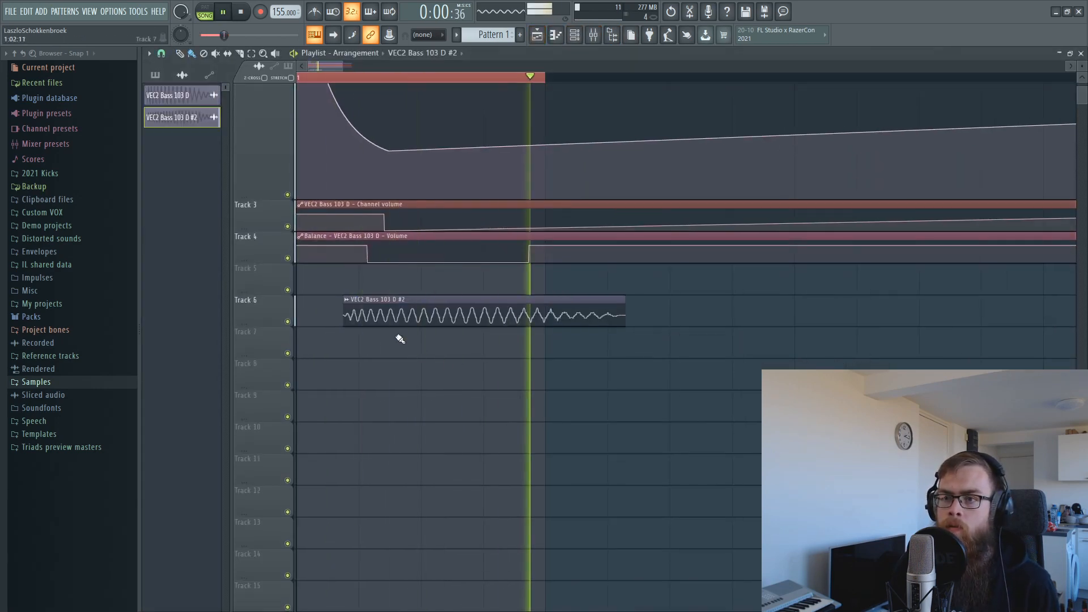
key(space)
double_click(427, 303)
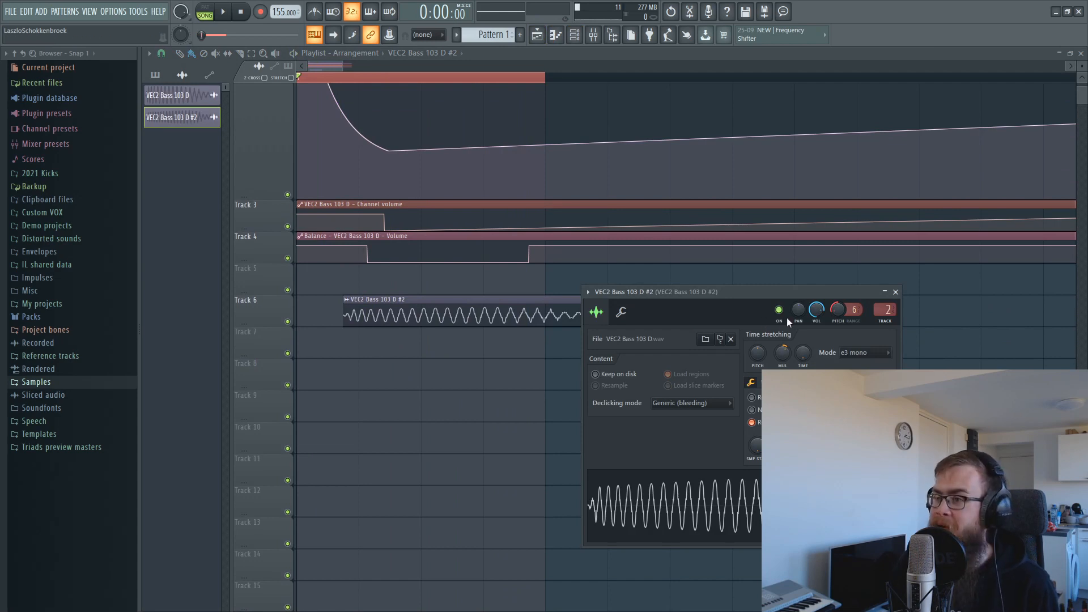
right_click(818, 309)
click(815, 305)
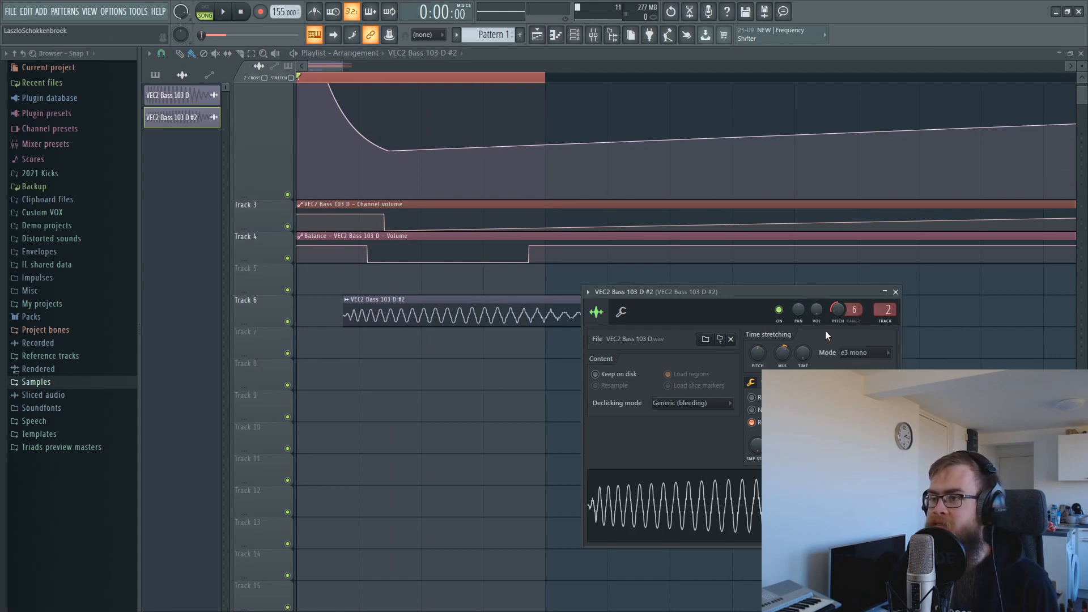
right_click(816, 309)
Create a channel volume automation clip on Track 7 with a single-curve rise.
click(853, 375)
key(Escape)
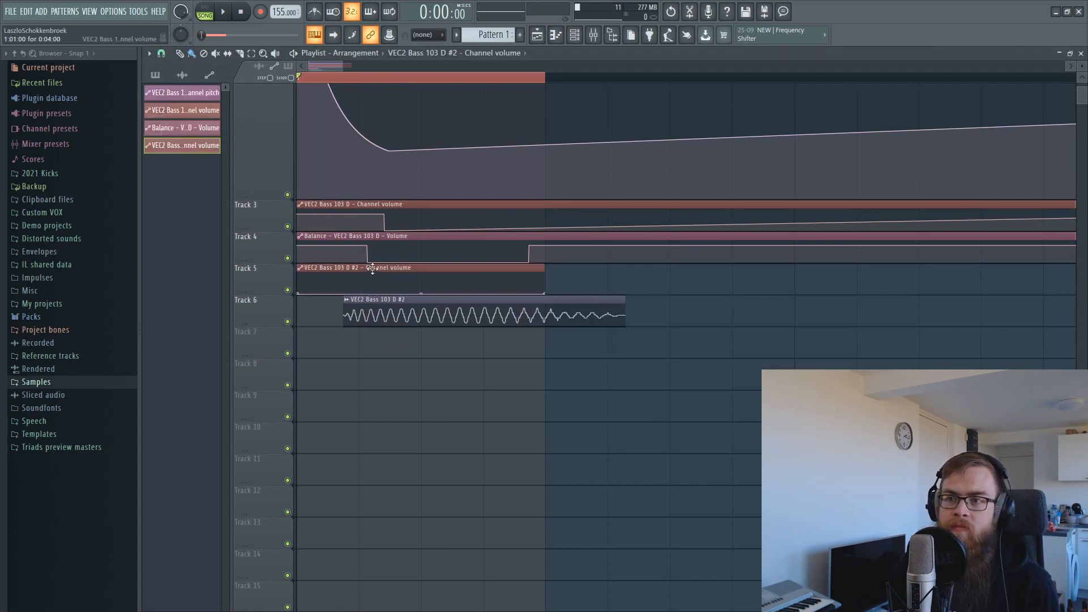
drag(372, 268, 352, 342)
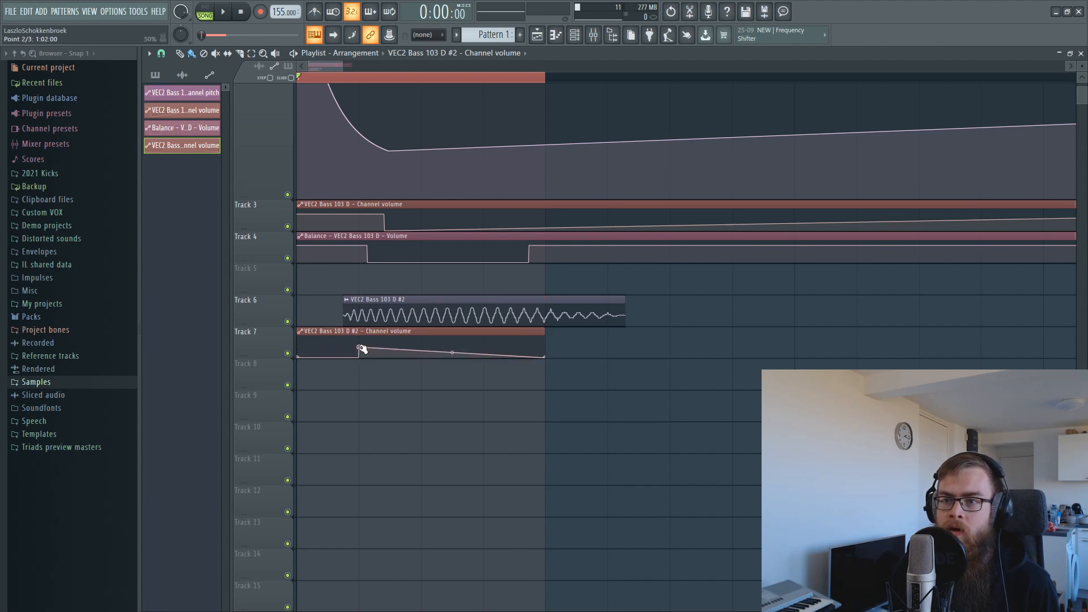
right_click(362, 349)
click(394, 406)
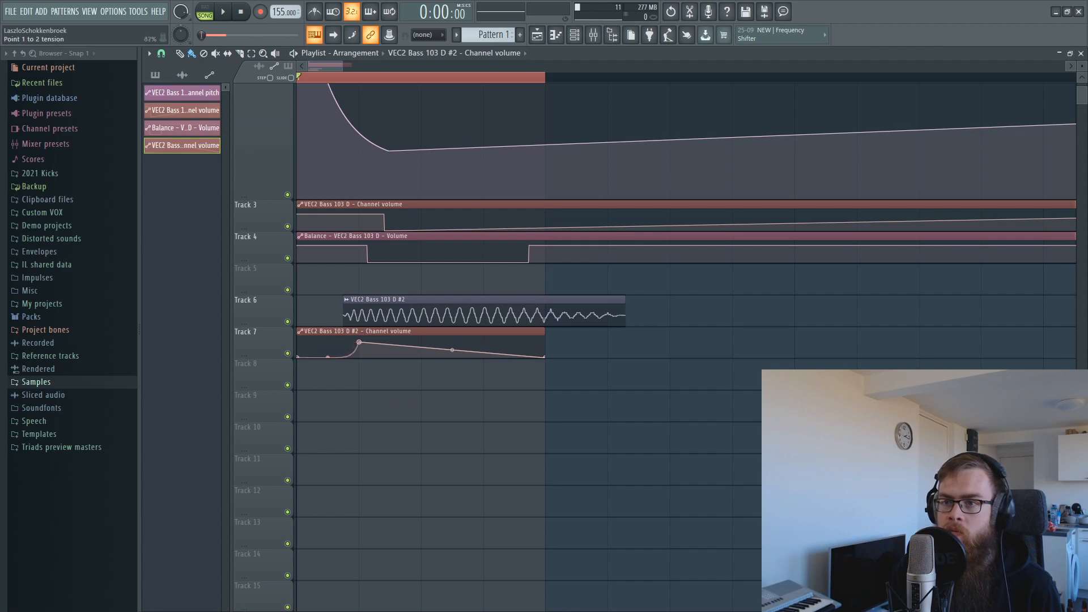
Paste the 80% value onto the peak and end points so the volume holds steady.
right_click(360, 342)
click(403, 533)
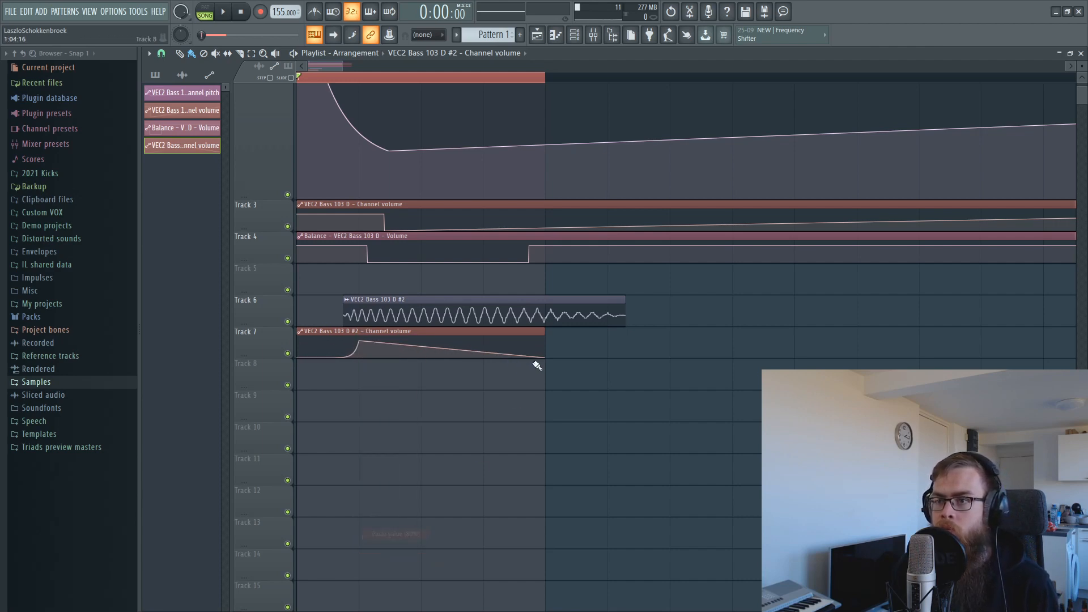
right_click(546, 358)
click(585, 548)
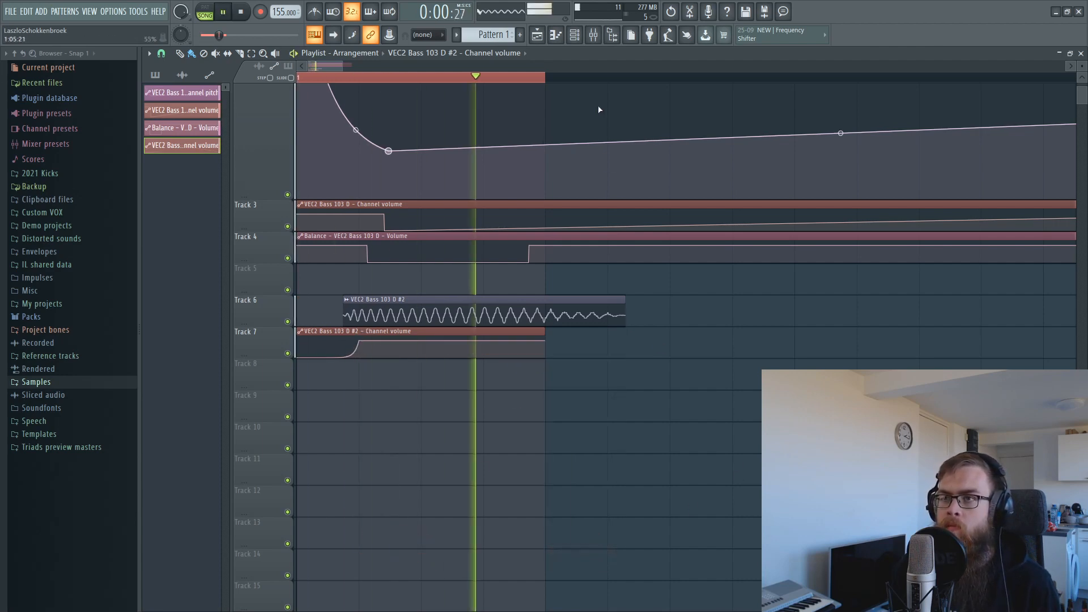
scroll(593, 84, down, 1)
scroll(594, 84, down, 1)
key(space)
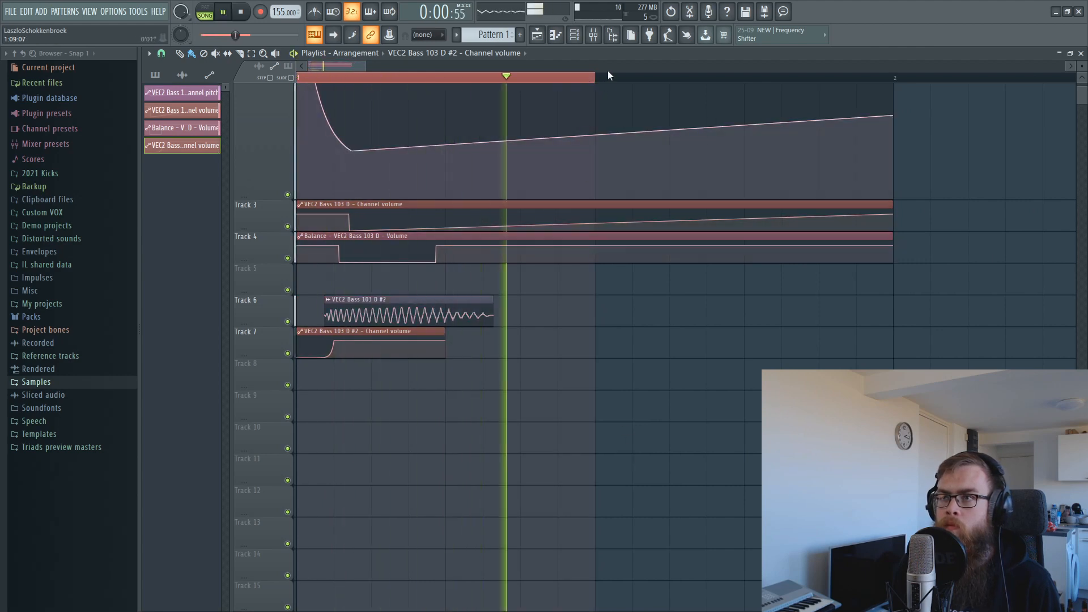
click(603, 35)
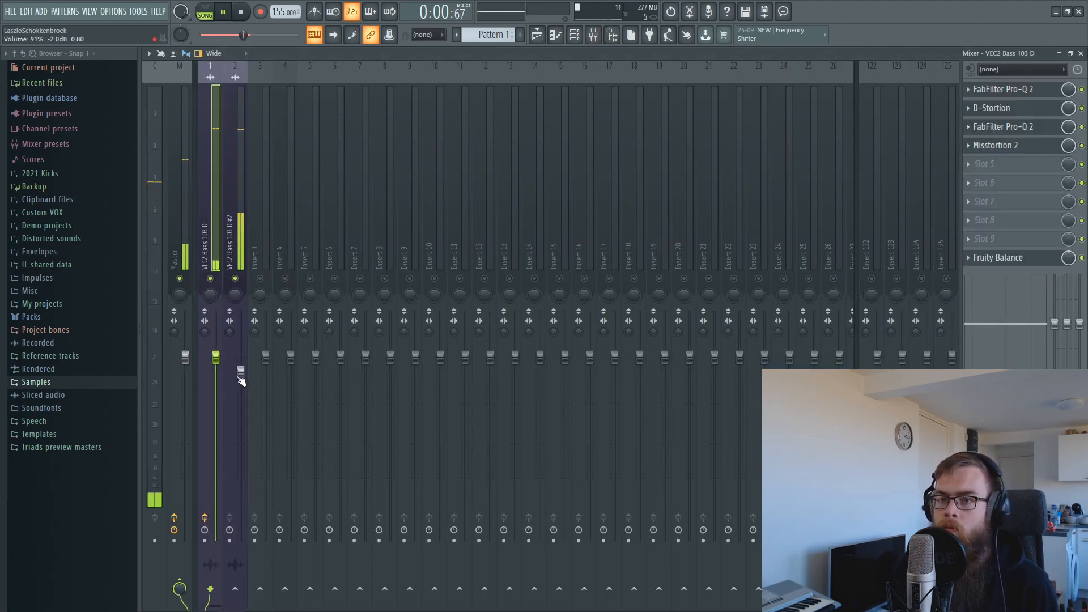
Load FabFilter Pro-Q 2 in slot 1 and Disto-Fx 1.5 FREE with the DISTORTIONS preset in slot 2.
key(space)
click(989, 89)
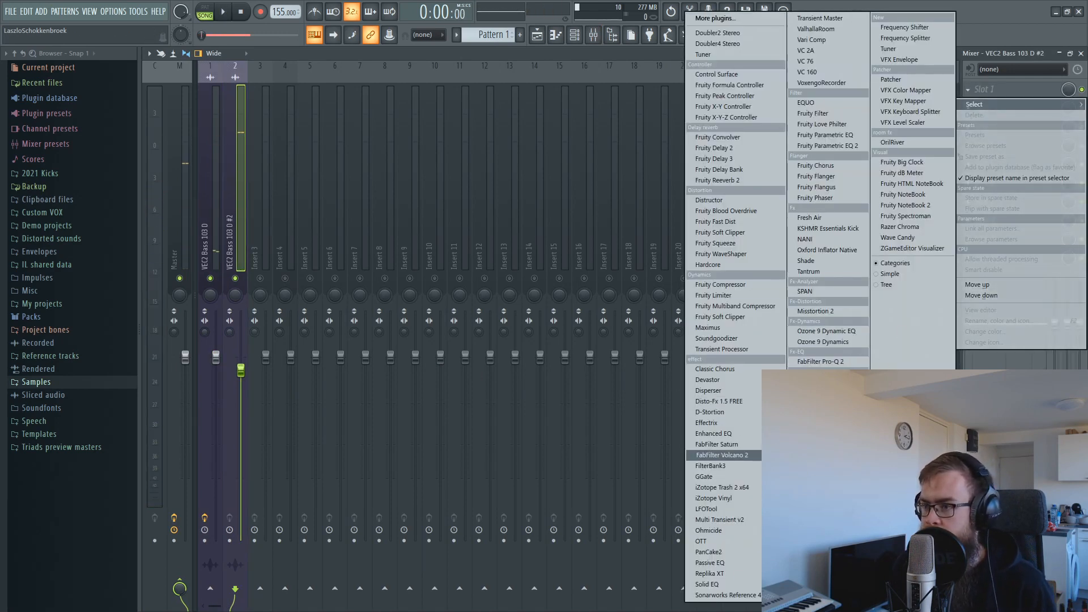
click(824, 361)
click(973, 107)
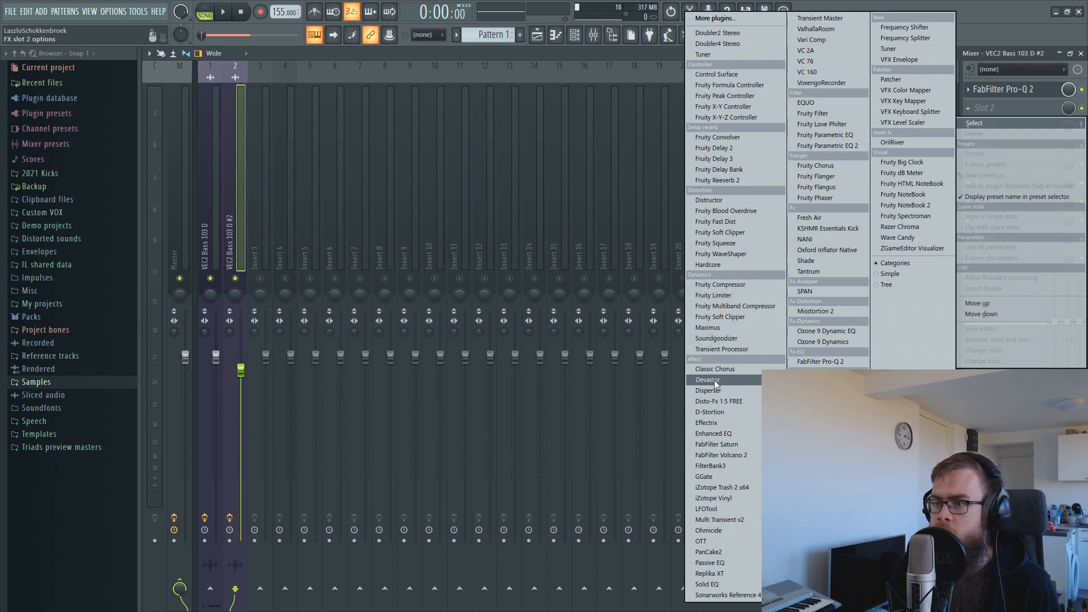
click(703, 401)
key(space)
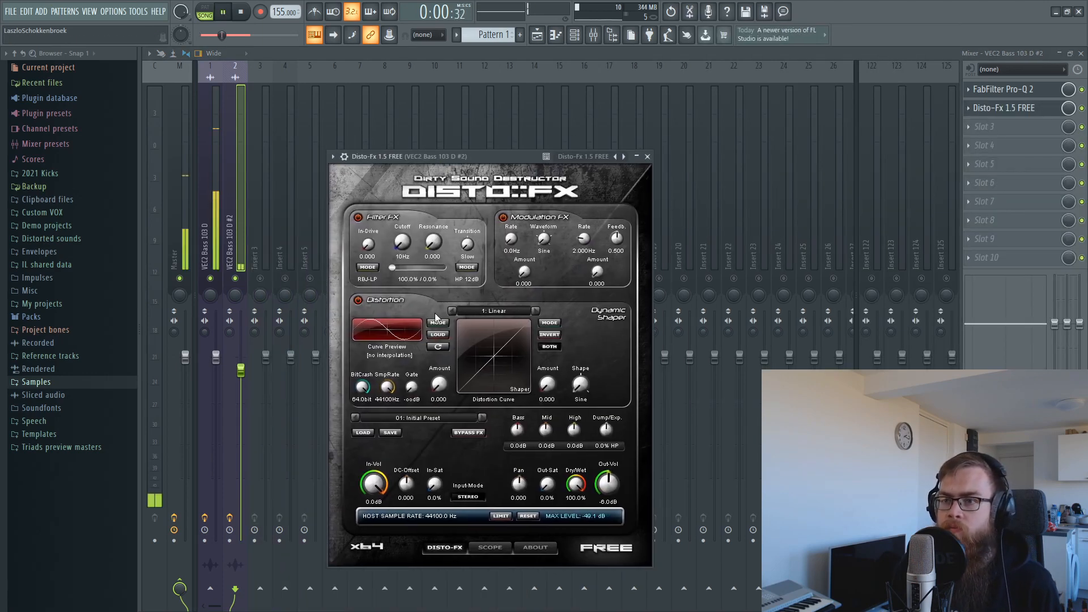
click(482, 417)
key(space)
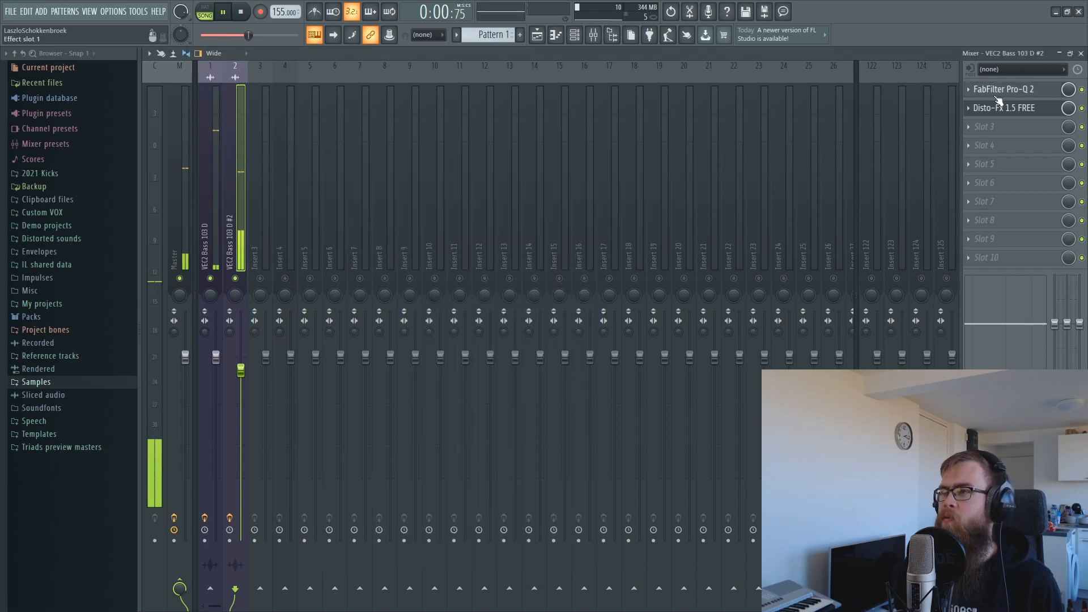
Add a strong upper-mid bell boost and a slight lift around 62 Hz in Pro-Q 2.
click(1000, 89)
drag(495, 302, 451, 253)
scroll(480, 229, up, 3)
scroll(480, 230, up, 3)
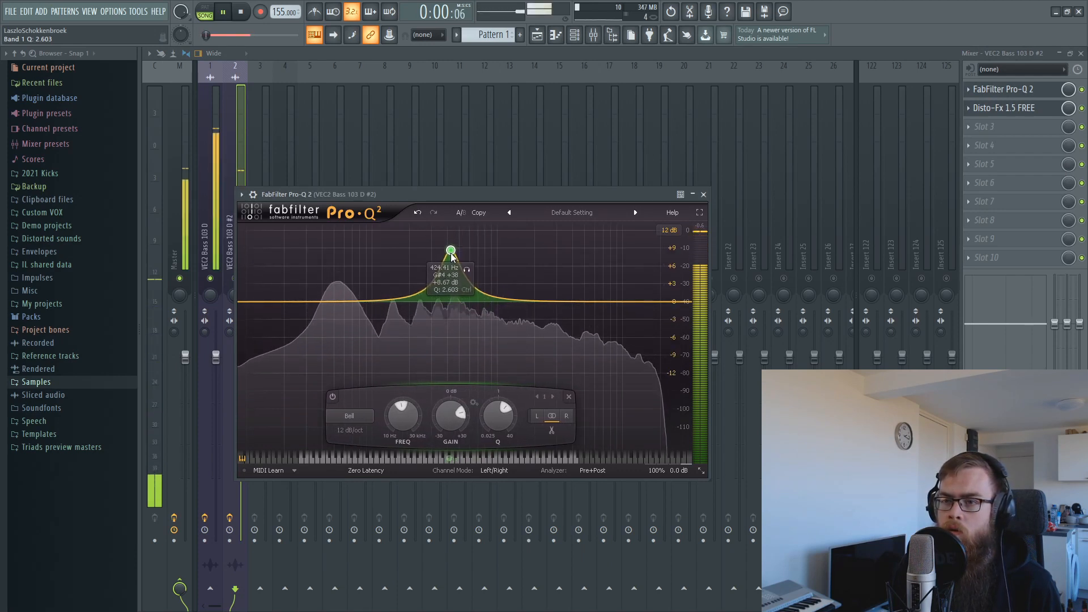
mouse_move(348, 302)
mouse_down()
mouse_move(335, 290)
mouse_move(337, 301)
mouse_up()
Lower the Disto-Fx BitCrush depth and set the Dynamic Shaper amount to 0.694.
click(988, 121)
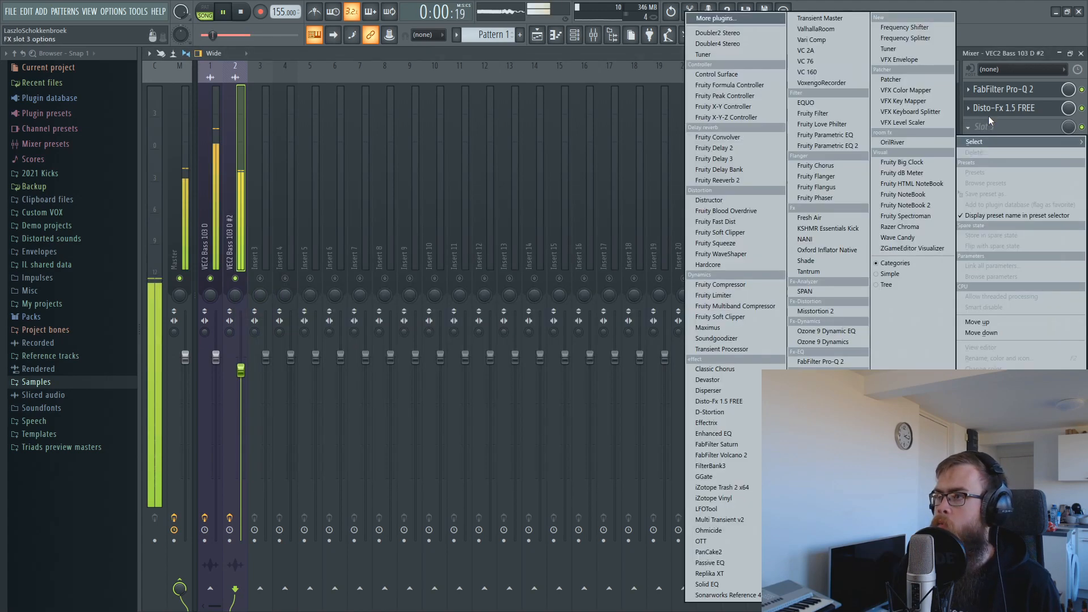
click(989, 115)
click(992, 112)
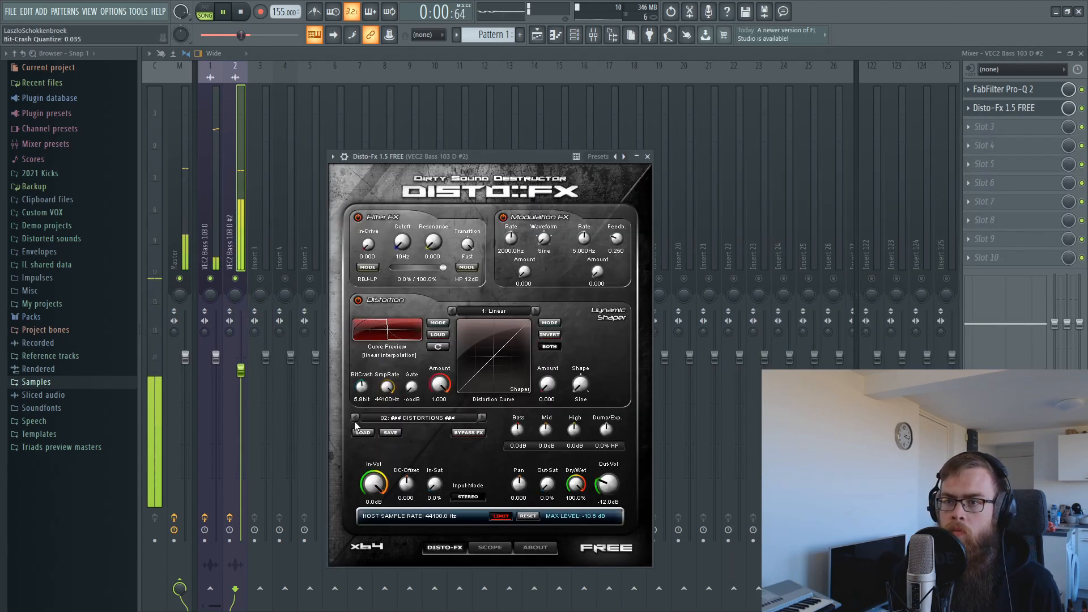
drag(355, 420, 385, 328)
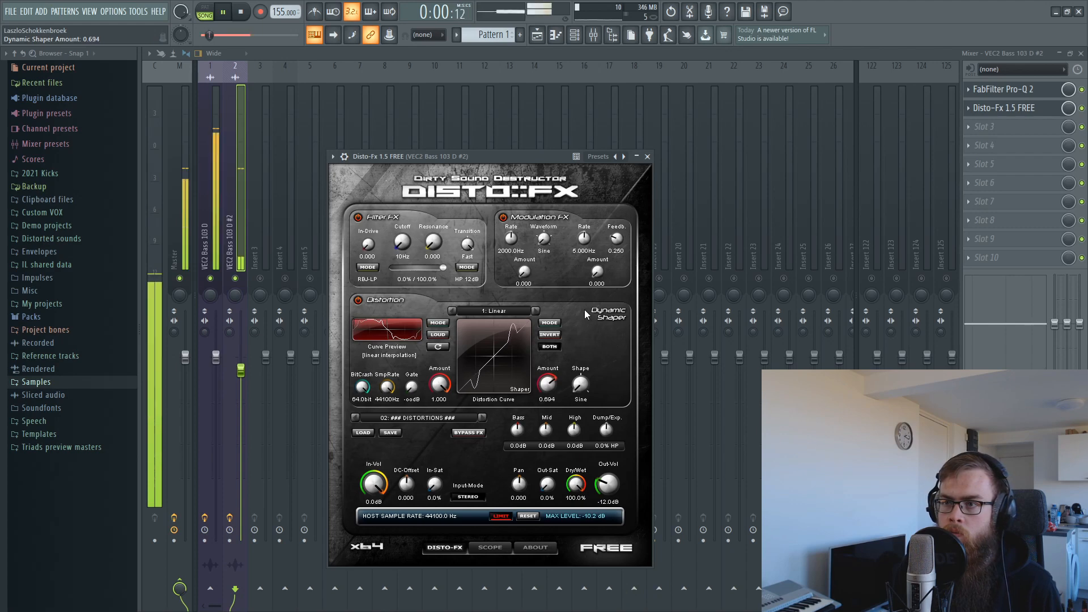
drag(585, 310, 655, 321)
click(983, 126)
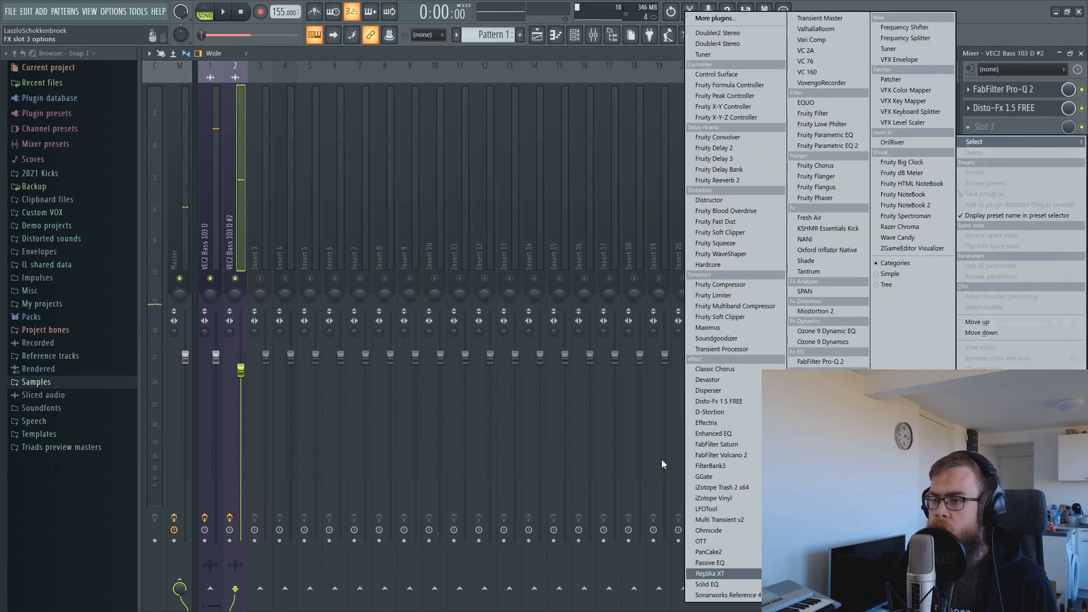
Load D-Stortion as the third effect on the #2 bass and play the song.
click(708, 412)
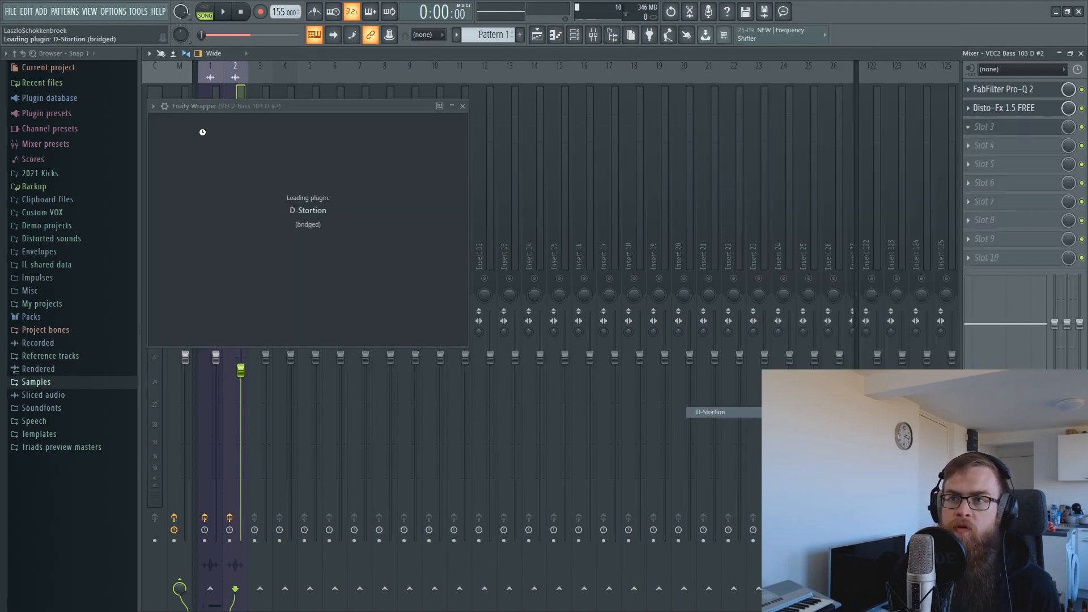
drag(260, 110, 392, 170)
key(space)
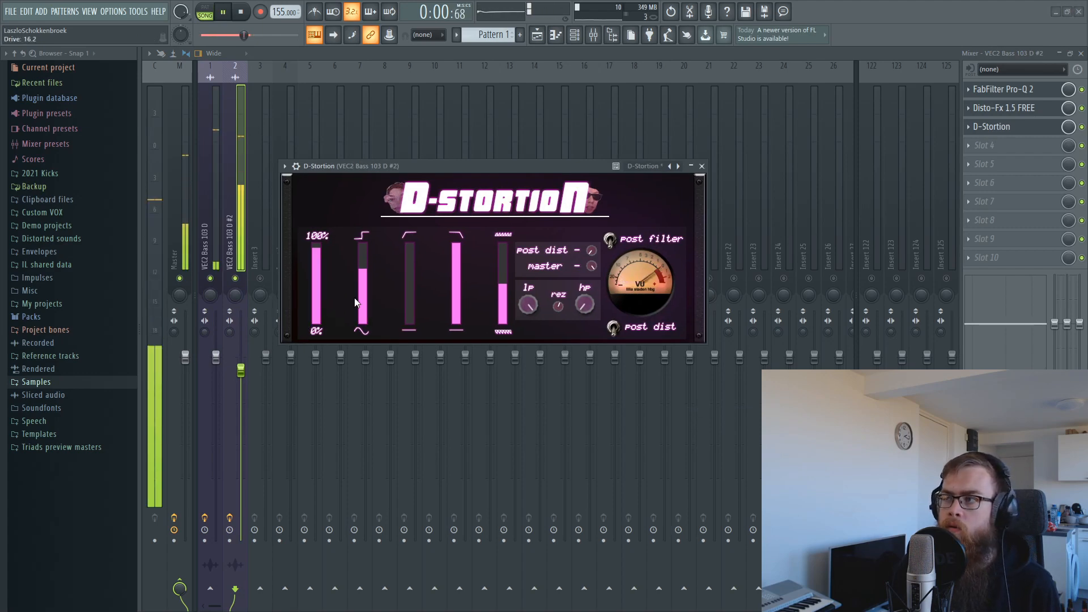
Insert a second Pro-Q 2 before D-Stortion with a mid boost of about +8 dB near 450 Hz.
click(983, 126)
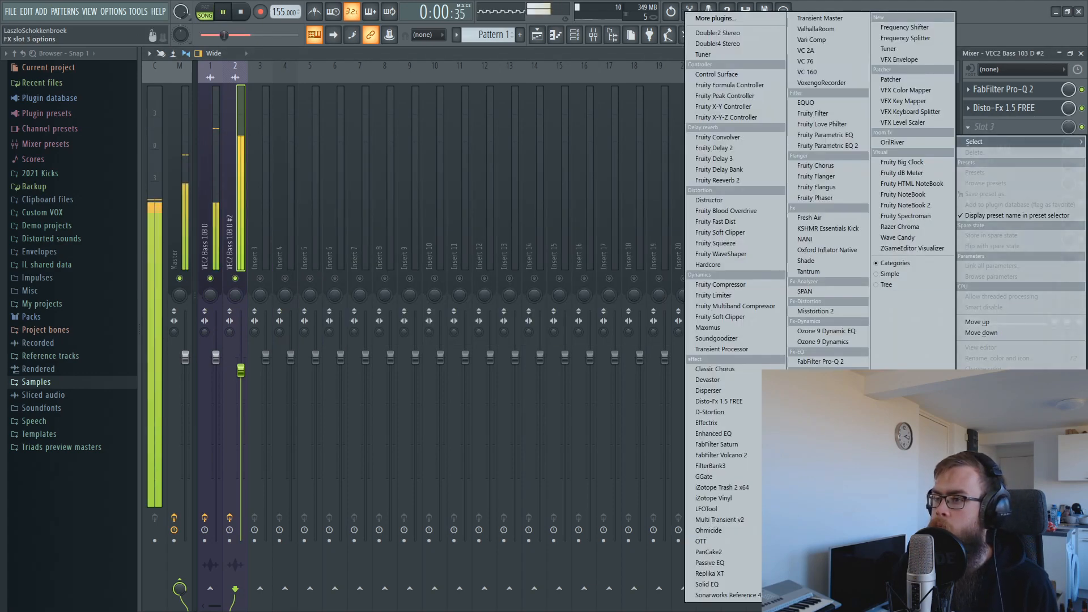
click(841, 362)
drag(377, 229, 380, 183)
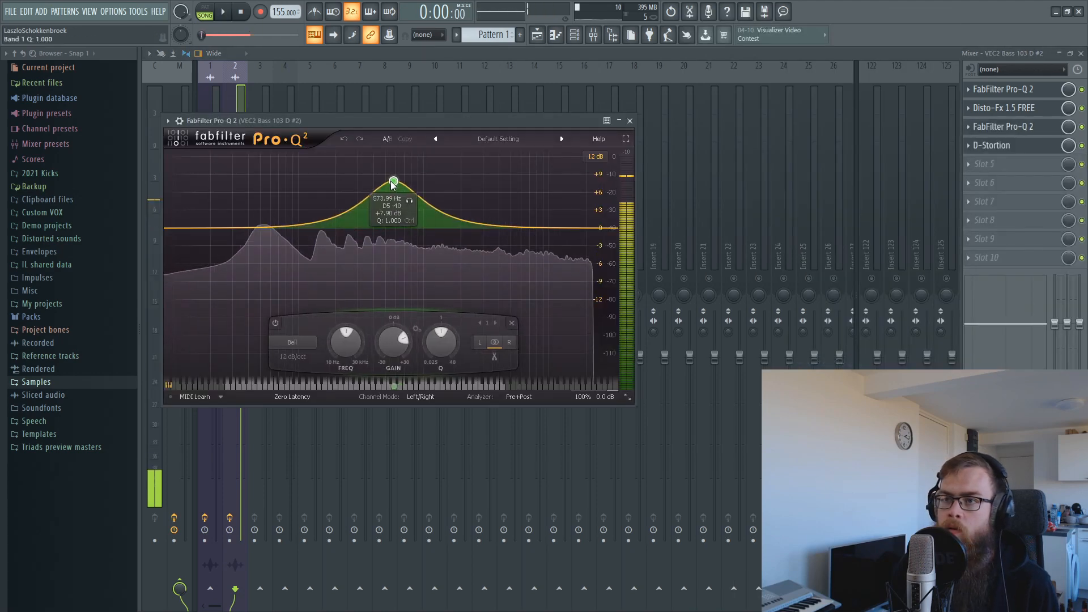
key(space)
drag(379, 118, 374, 177)
Cut a few dB around 155 Hz, then deepen it, deleting an extra fourth band.
drag(267, 229, 329, 260)
scroll(323, 250, up, 3)
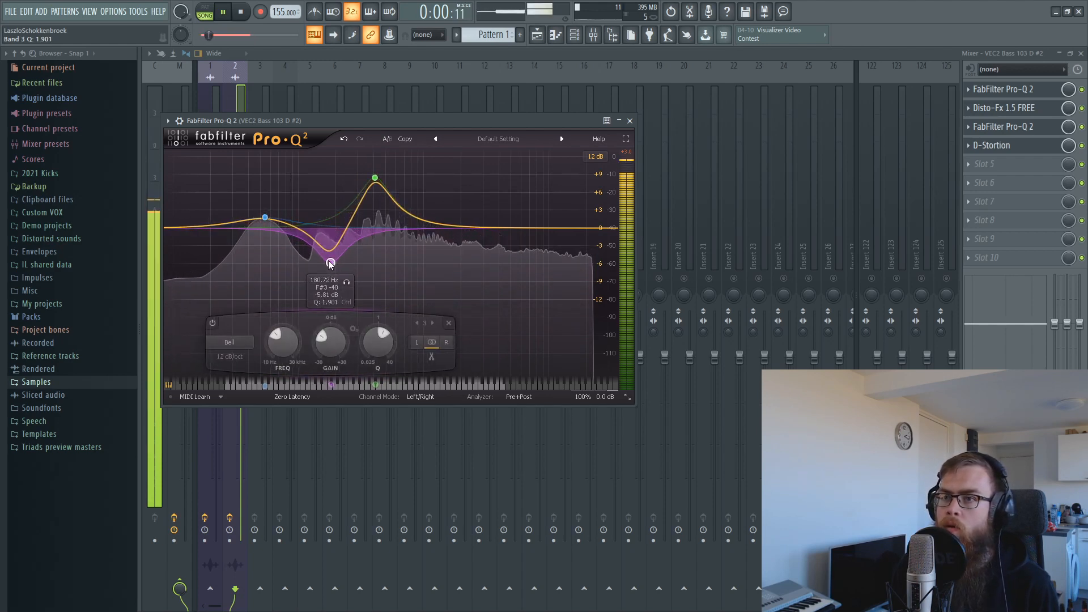
drag(375, 177, 399, 156)
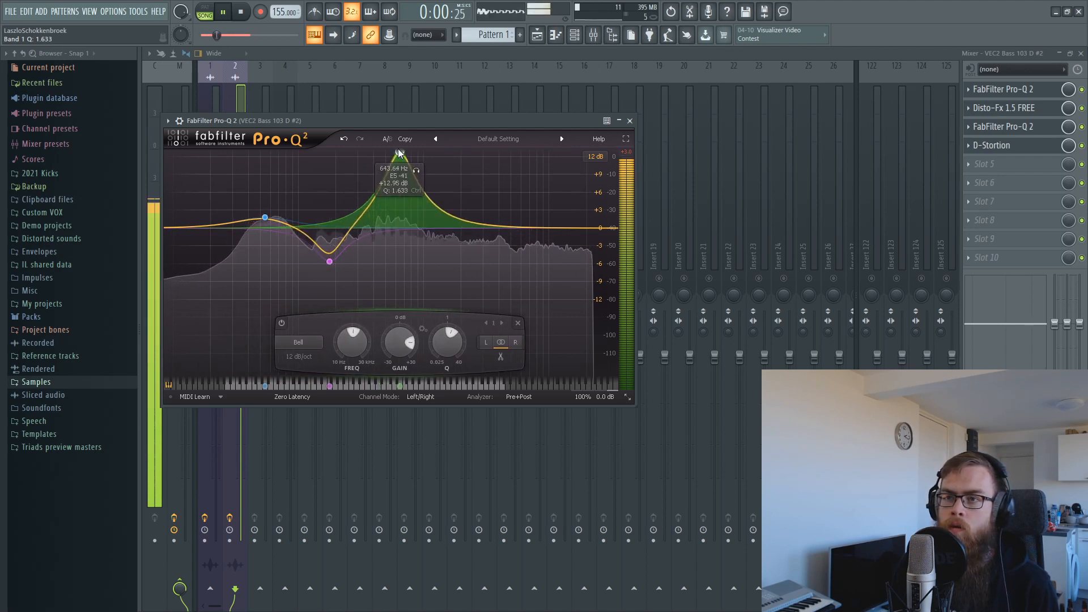
scroll(400, 158, up, 7)
click(396, 162)
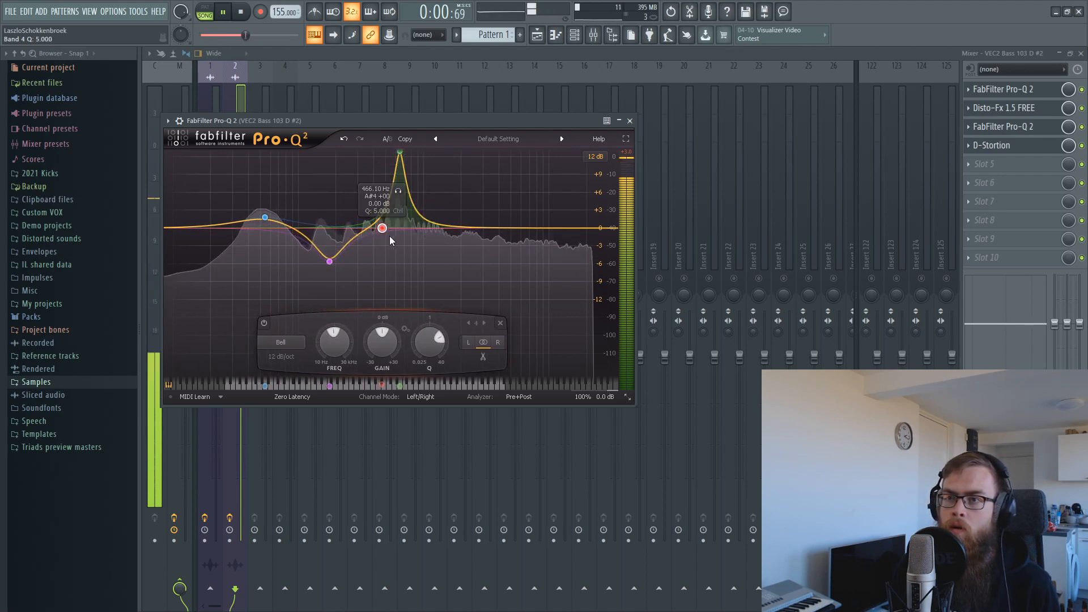
right_click(382, 228)
click(407, 303)
Move the main boost to about 429 Hz, lift the low band slightly, and close the EQ.
drag(402, 151, 380, 164)
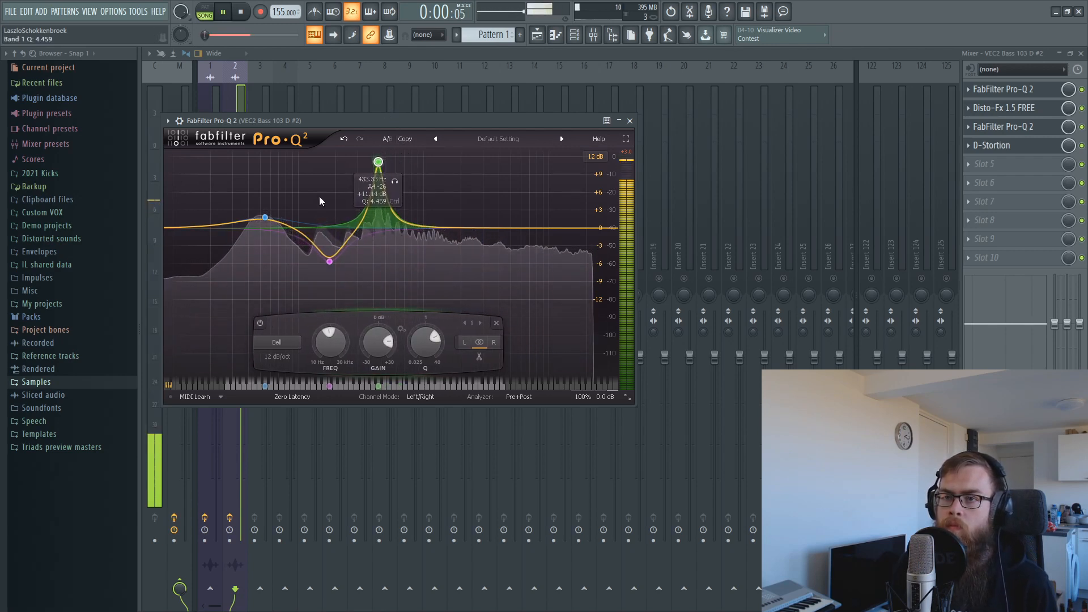
drag(264, 217, 264, 211)
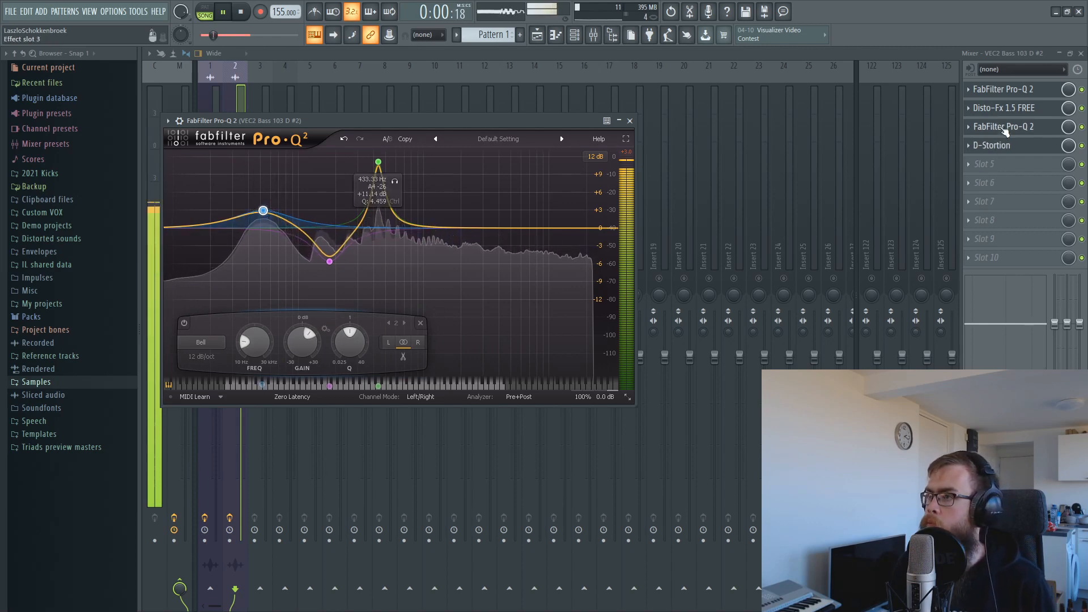
click(1004, 128)
click(1005, 128)
key(space)
key(Escape)
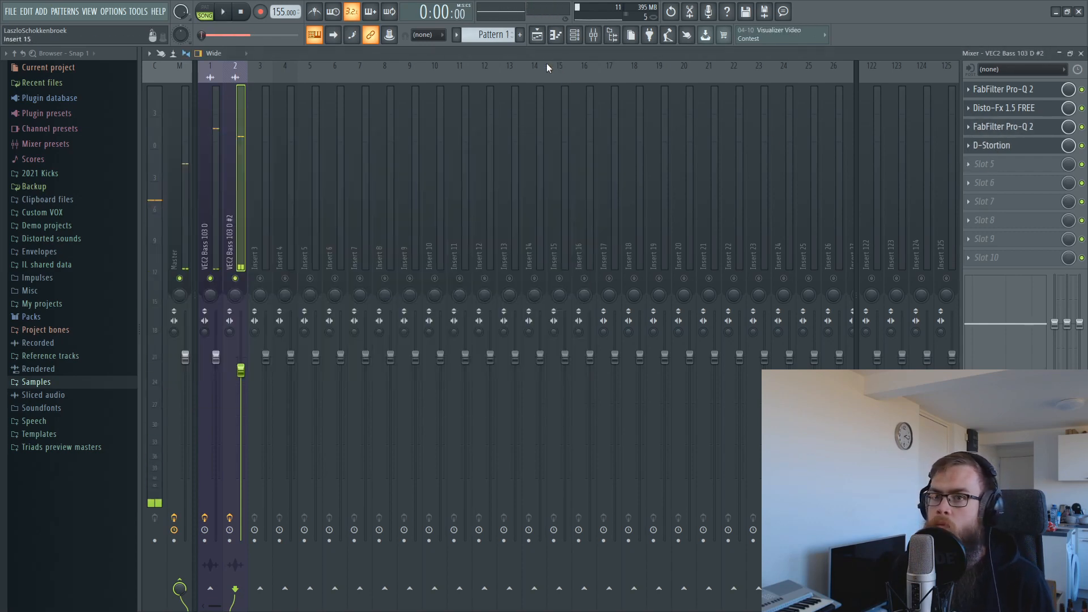
Raise the VEC2 Bass 103 D fader and select the #2 mixer track.
drag(218, 358, 241, 370)
click(241, 374)
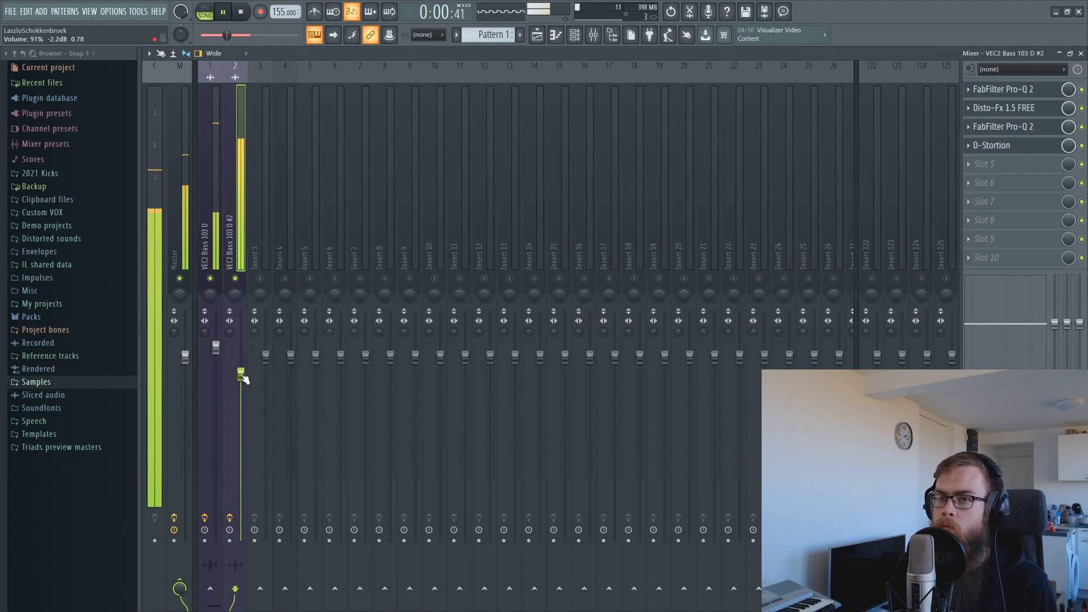
key(space)
In the first Pro-Q 2, add a narrow notch near 359 Hz and audition the kick.
click(1004, 127)
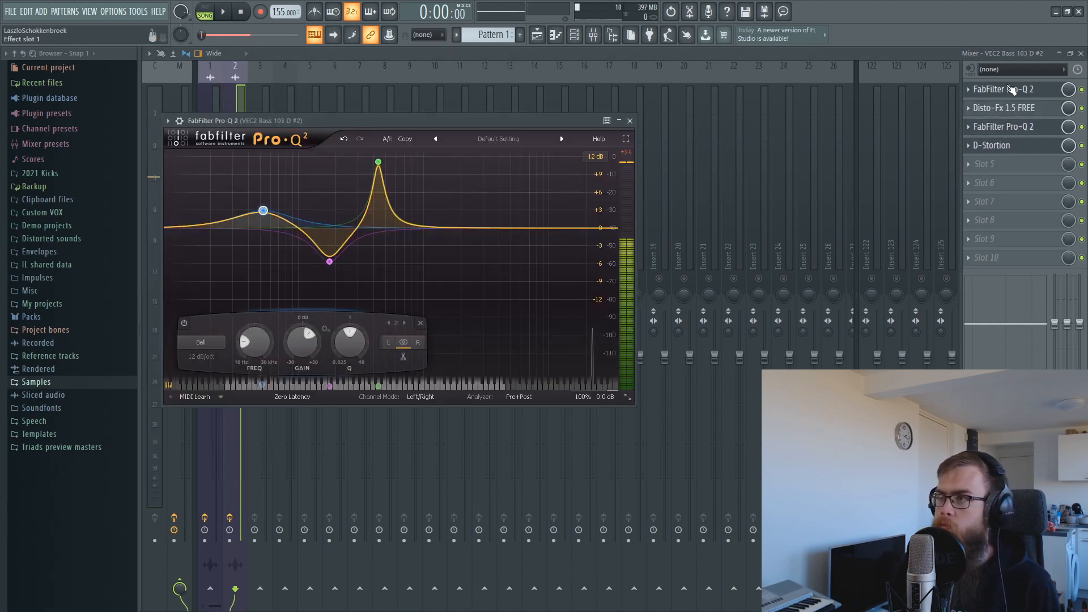
click(1010, 89)
drag(402, 301, 441, 413)
scroll(402, 338, up, 5)
key(space)
key(space)
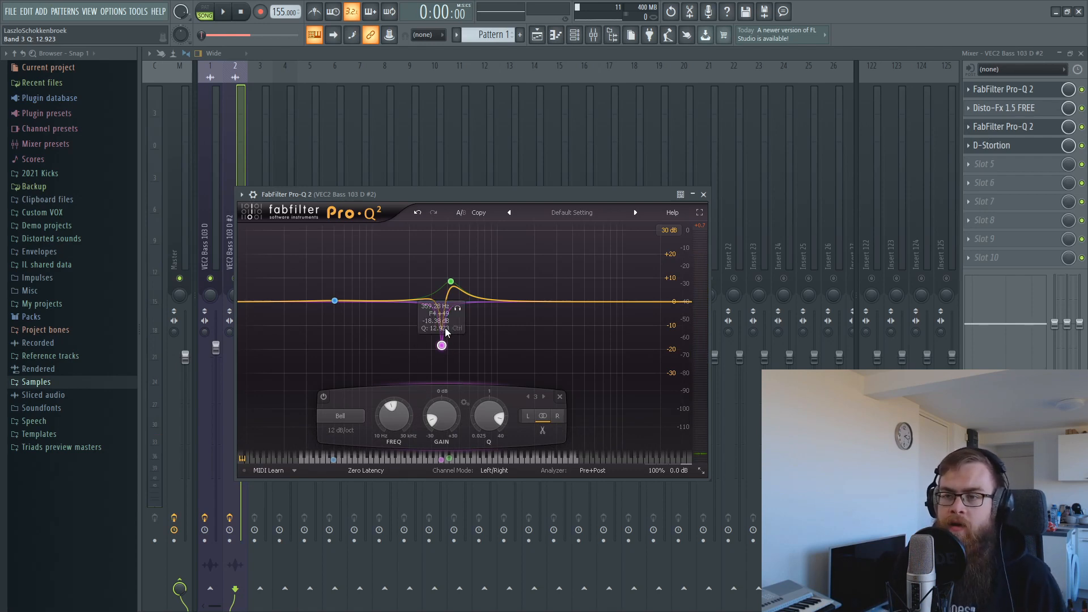
key(space)
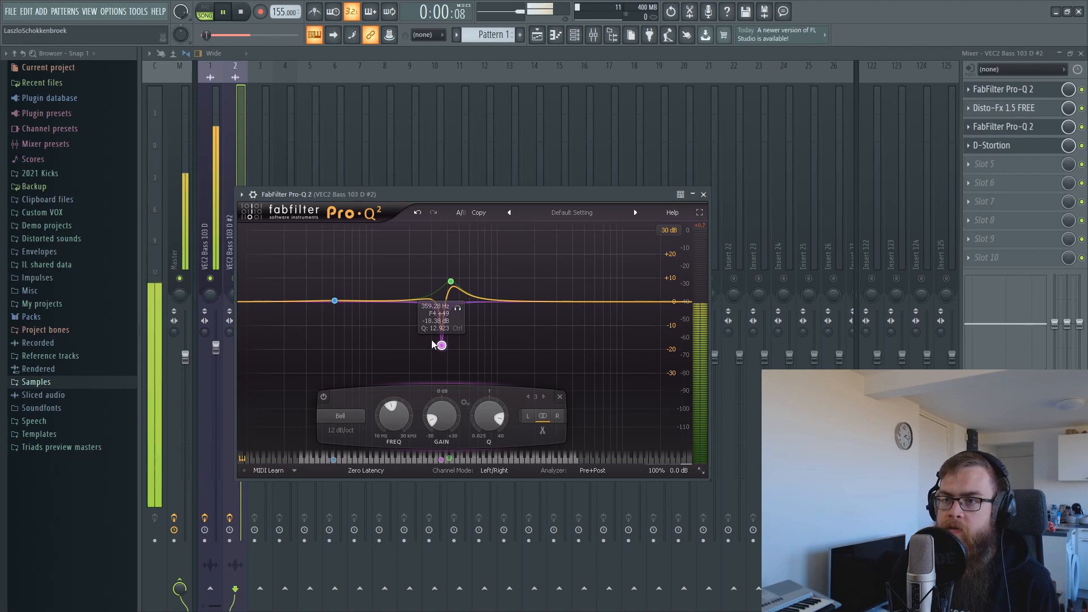
key(space)
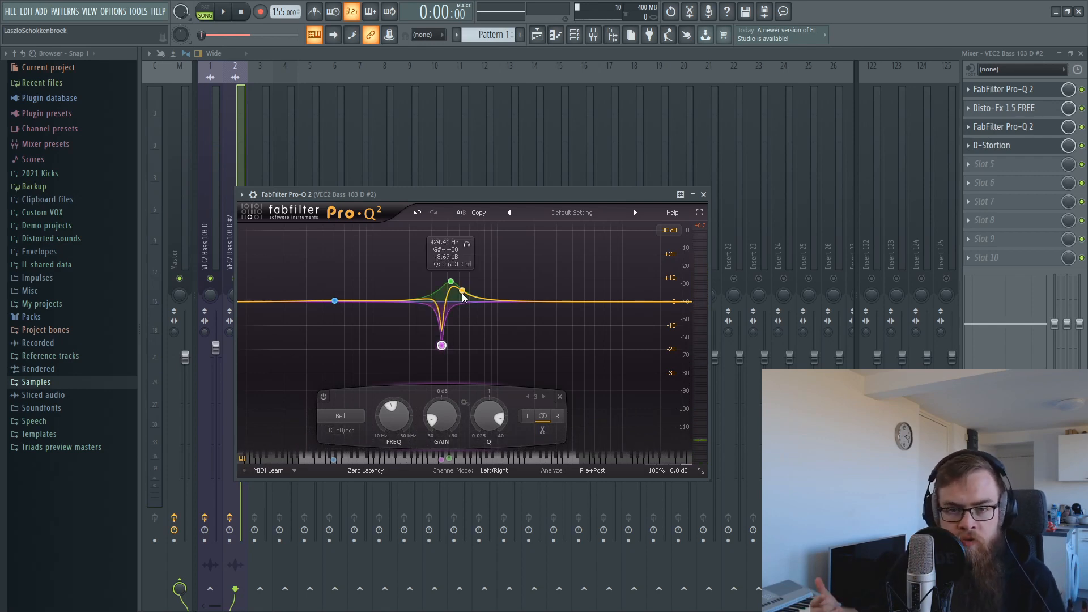
key(space)
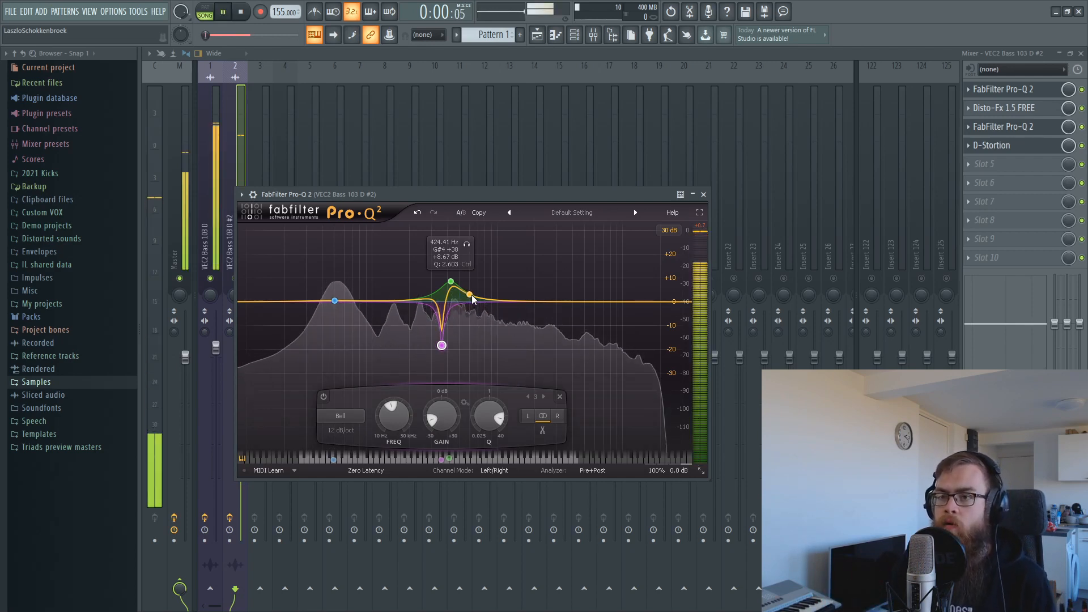
Remove a stray fourth band near 637 Hz and bring up the plugin list for empty slot 5.
mouse_move(463, 290)
mouse_down()
mouse_move(473, 322)
mouse_move(453, 314)
mouse_move(451, 282)
mouse_up()
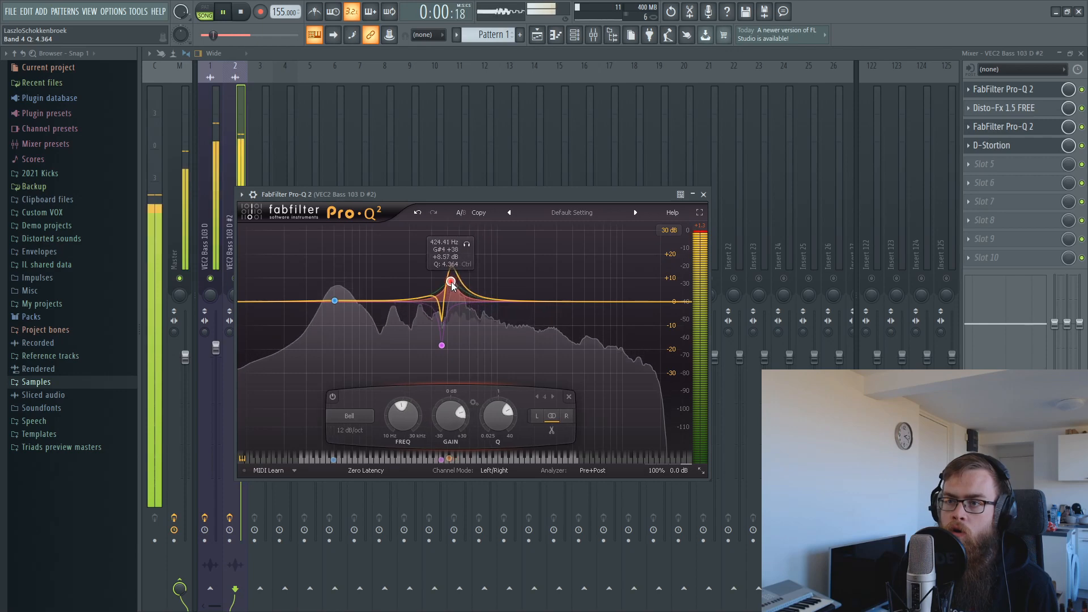
right_click(450, 281)
click(481, 356)
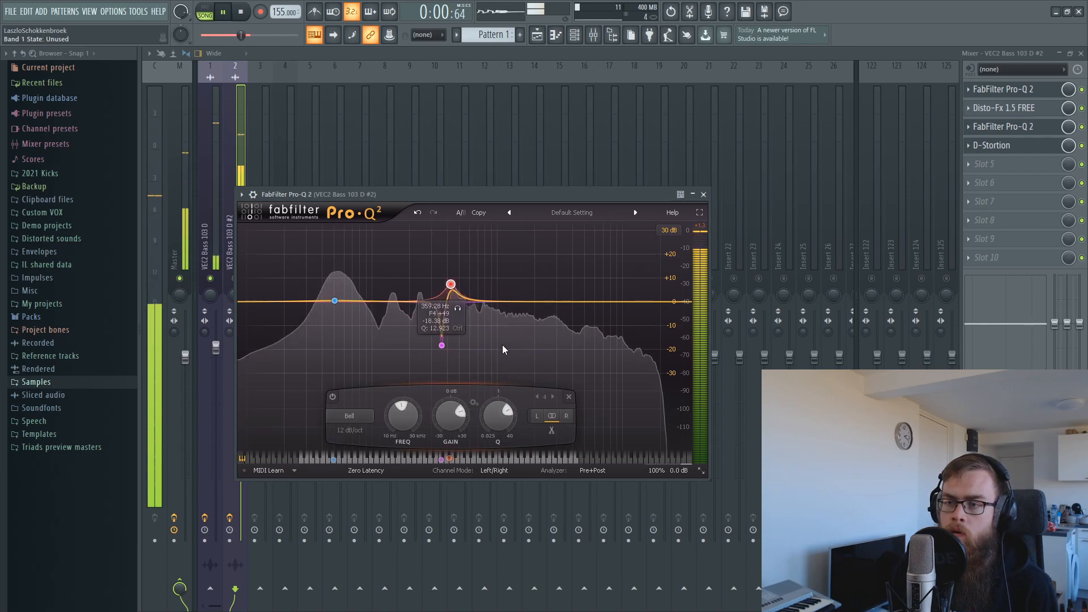
click(987, 165)
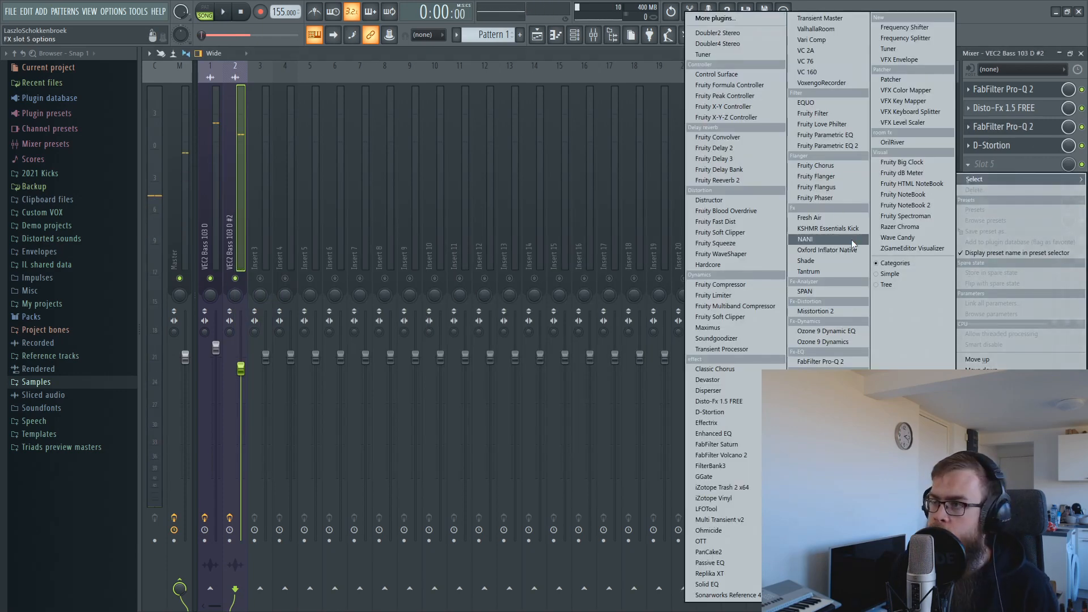
Load Shade on the #2 bass, resize its window and show the modulation section.
click(818, 260)
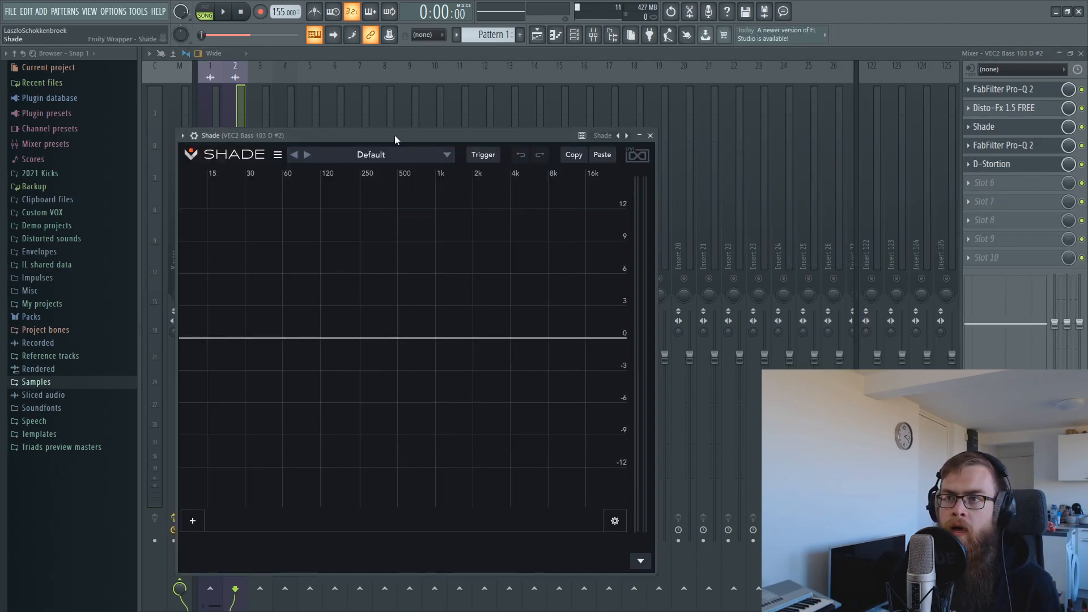
drag(394, 134, 477, 78)
drag(631, 515, 624, 387)
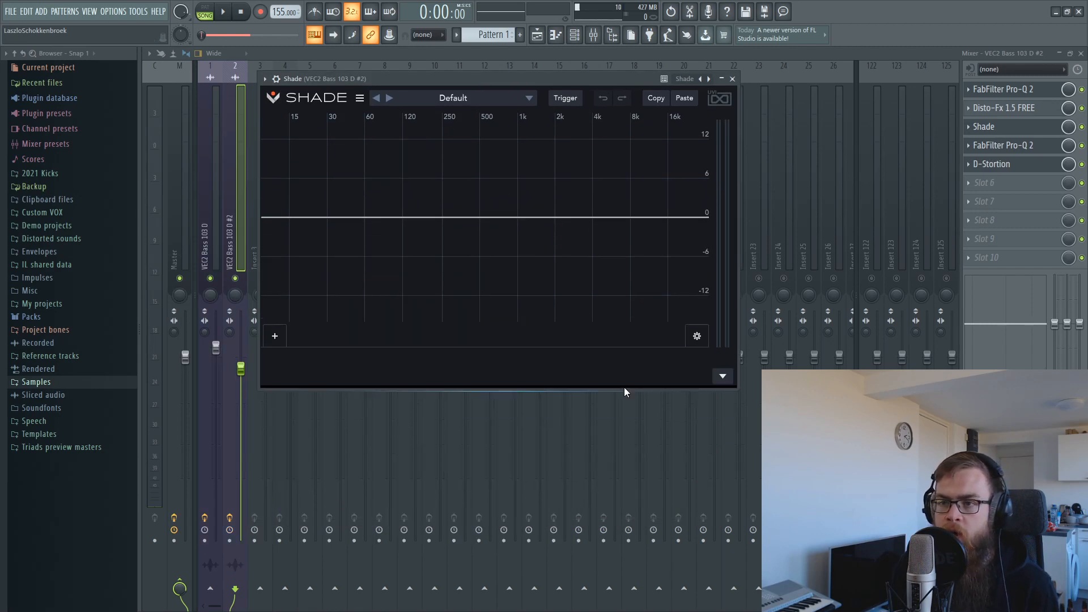
click(722, 372)
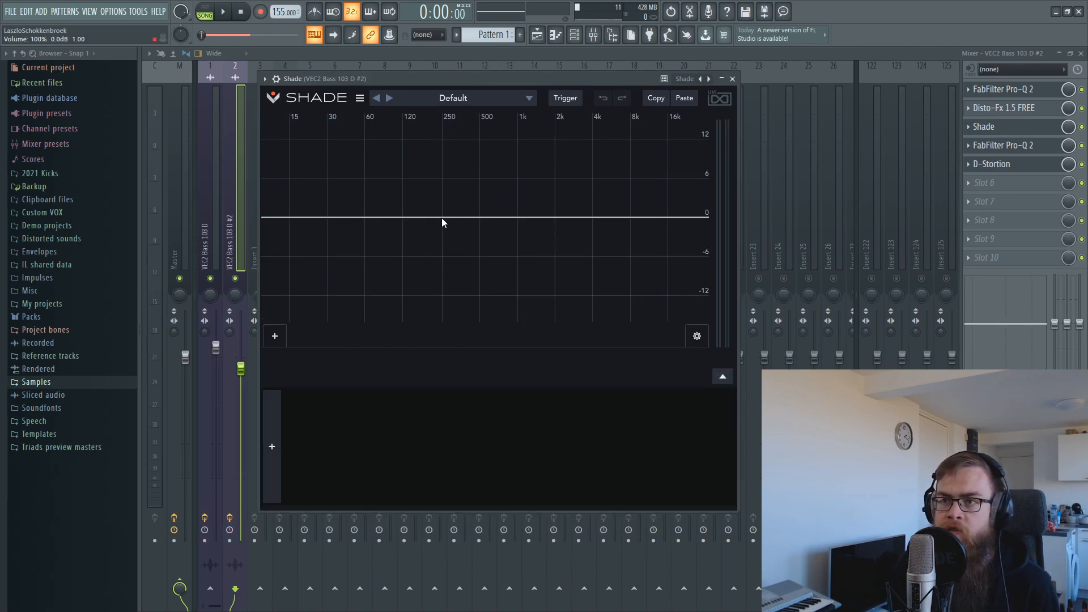
Add a Comb/Flanger Classic band at 196 Hz with its mix at 40%.
click(429, 229)
right_click(291, 341)
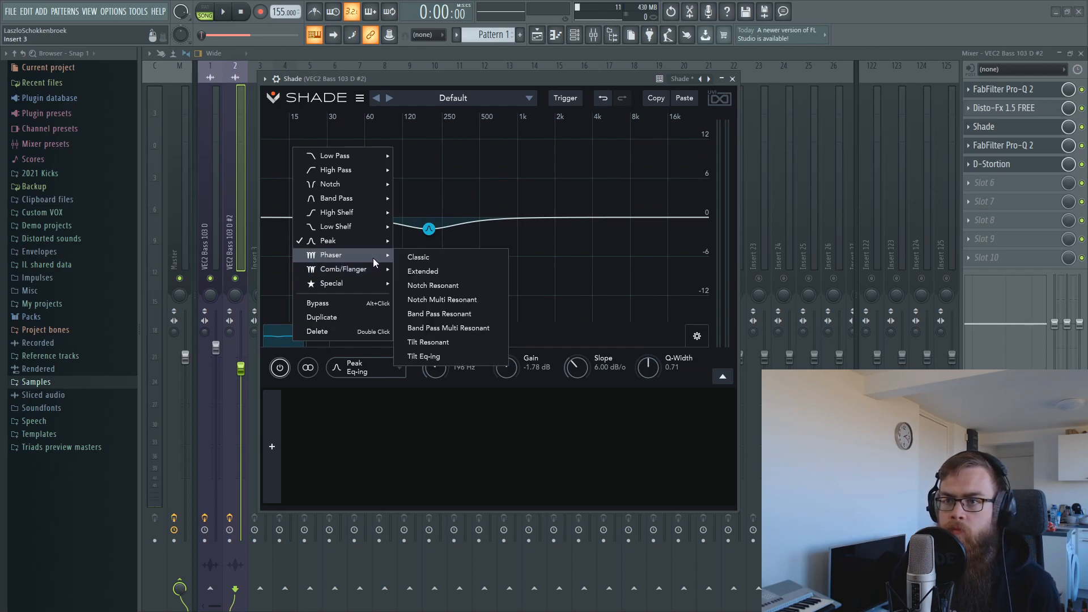
mouse_move(366, 267)
click(416, 271)
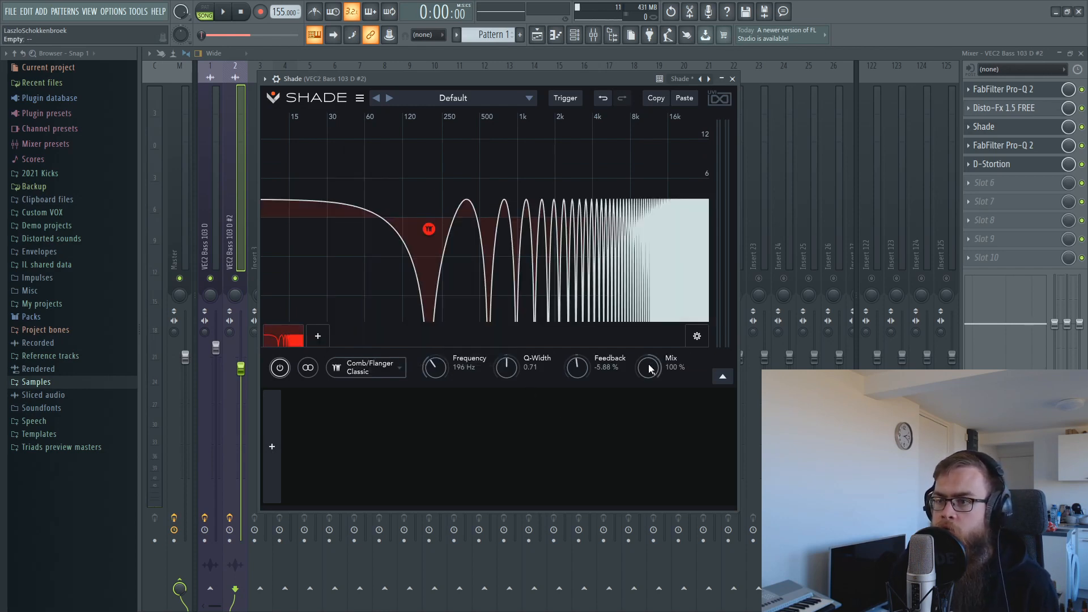
drag(650, 369, 638, 416)
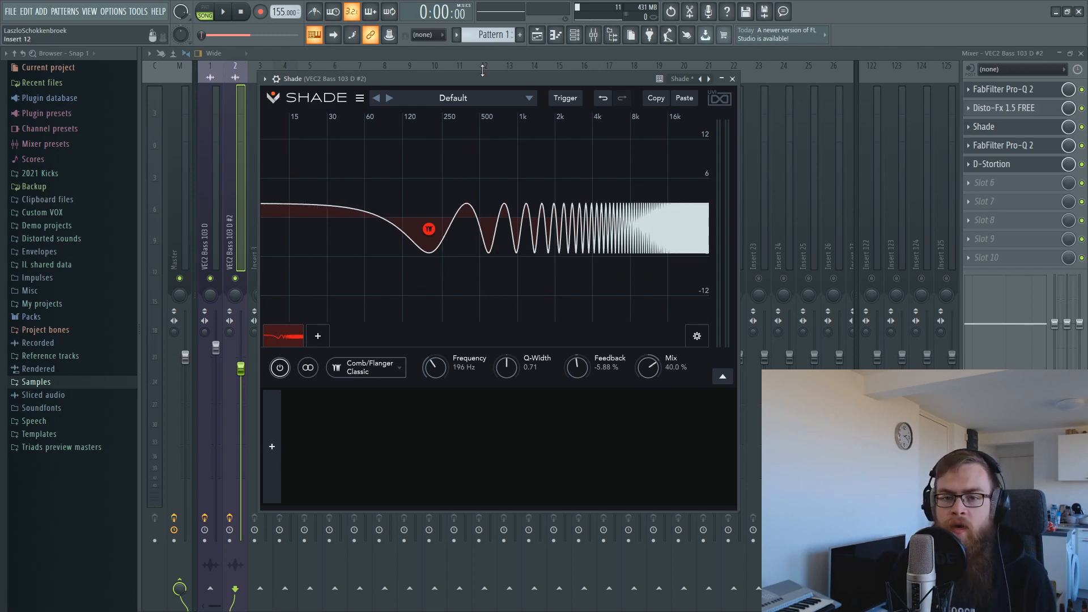
Switch to the Playlist and shorten the loop region to the first part.
drag(481, 79, 488, 98)
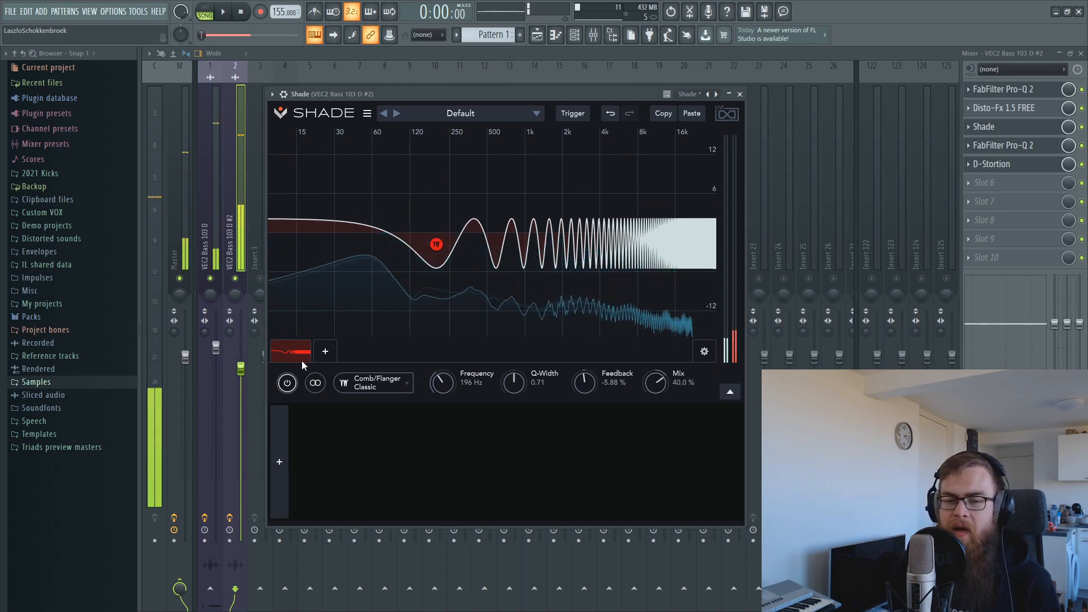
key(space)
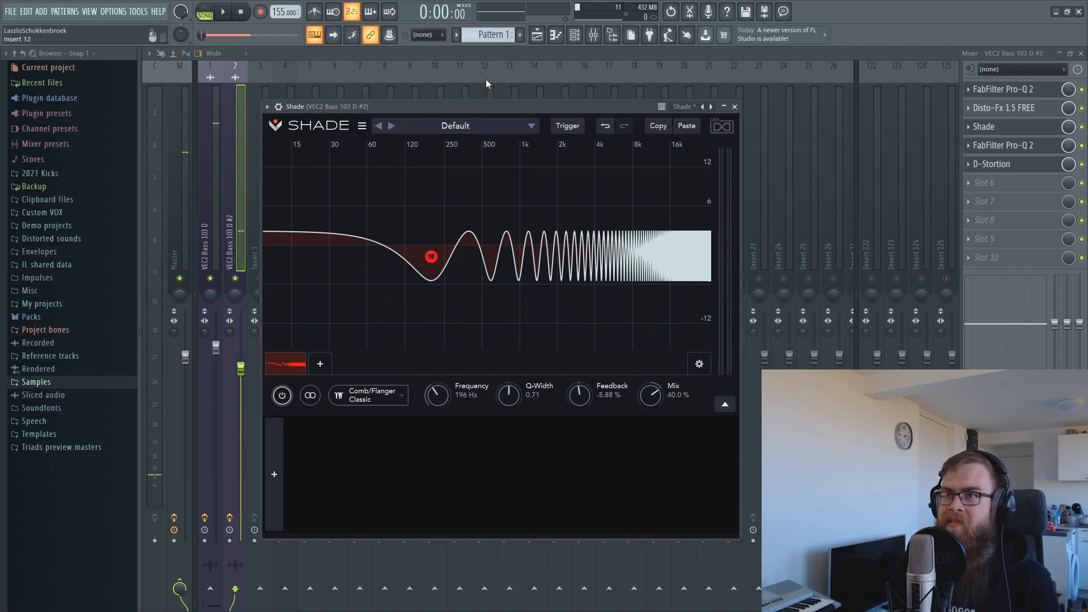
click(546, 34)
key(space)
drag(594, 78, 433, 101)
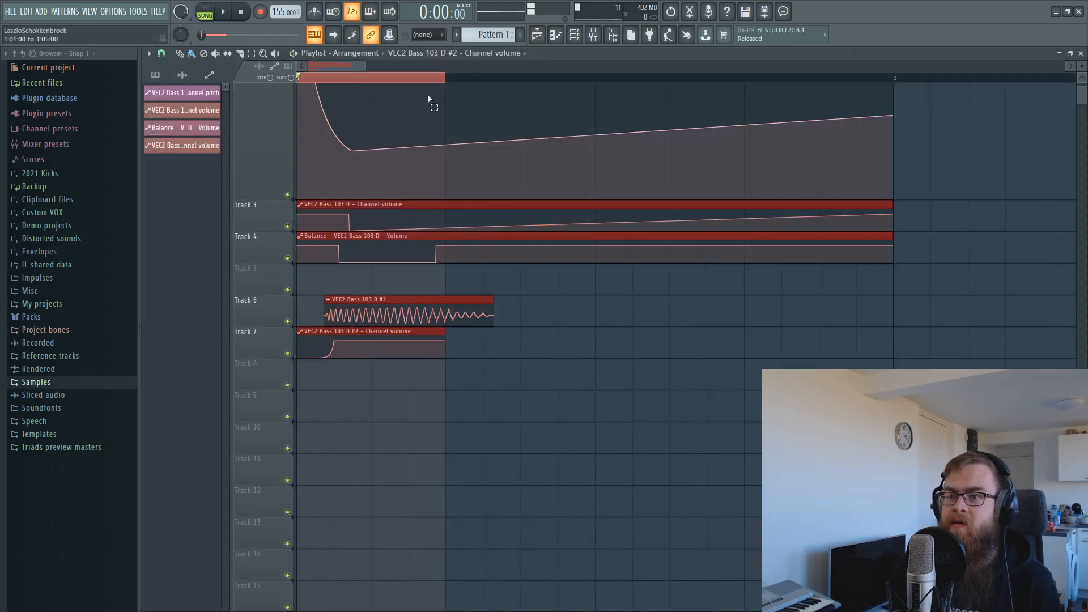
Reopen Shade from the mixer and retune the comb band to 249 Hz.
key(space)
click(593, 34)
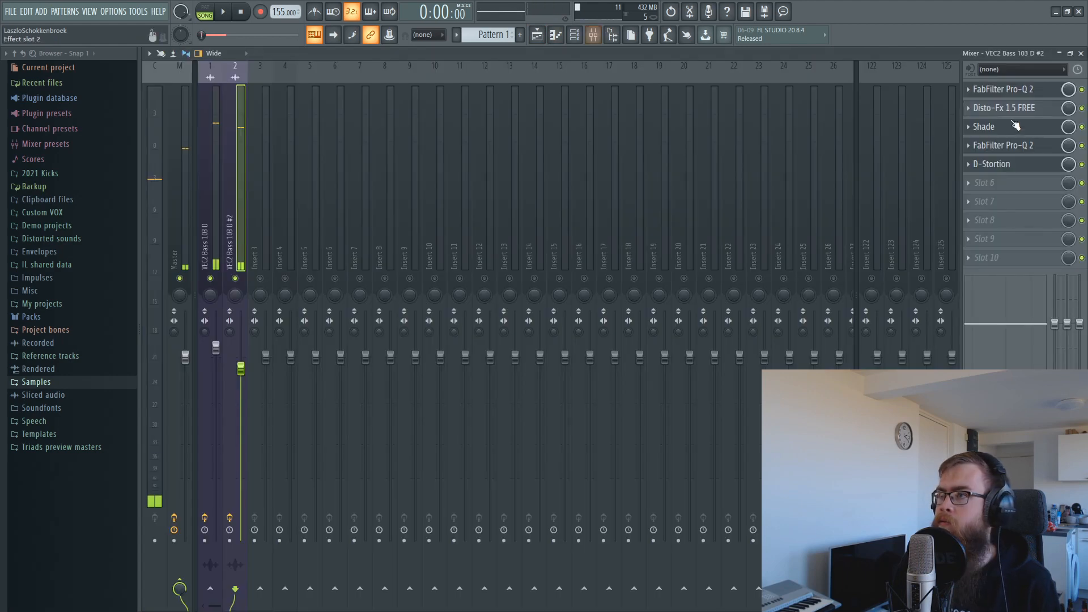
click(986, 127)
key(space)
mouse_move(445, 258)
mouse_down()
mouse_move(412, 258)
mouse_move(452, 252)
mouse_up()
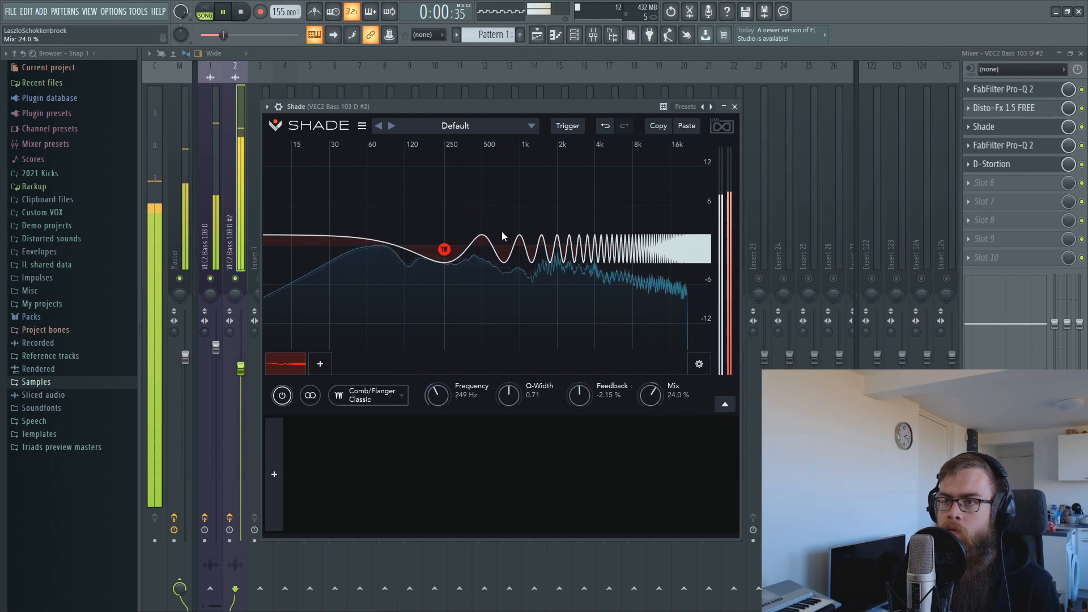
Add a narrow Peak band boosted to +17.9 dB near 928 Hz.
double_click(491, 213)
drag(490, 213, 533, 269)
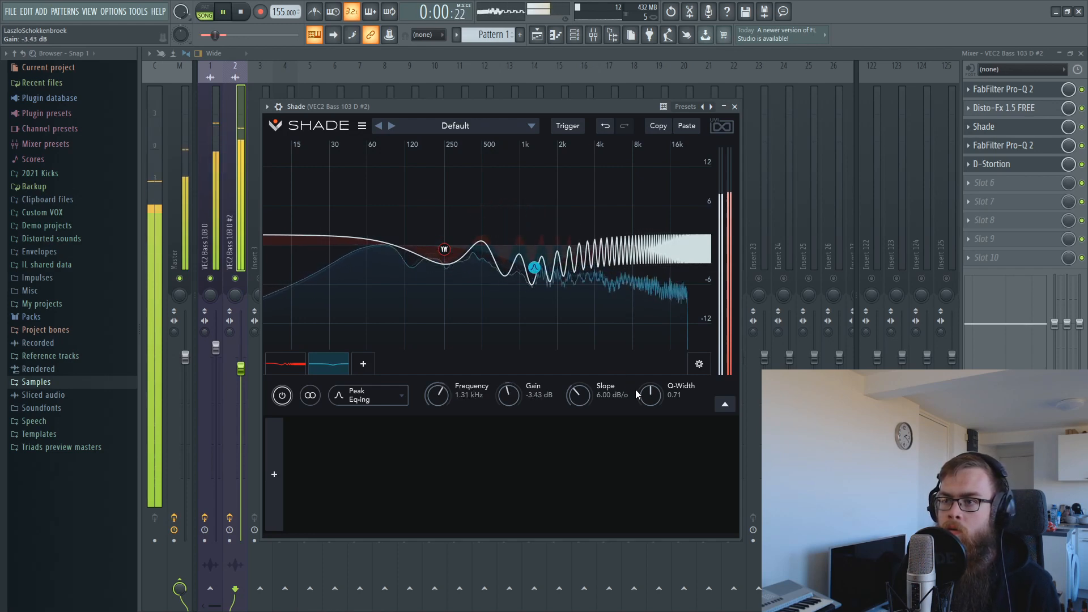
drag(649, 393, 650, 356)
drag(534, 266, 523, 108)
key(space)
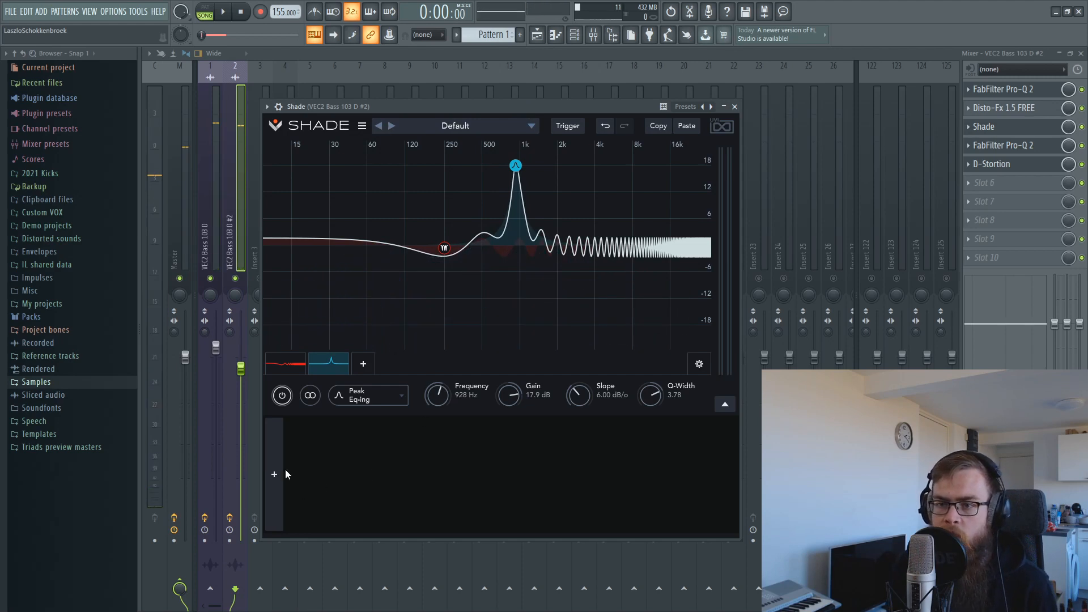
Add a tempo-synced LFO modulating the Shade peak band's frequency.
click(275, 474)
click(307, 382)
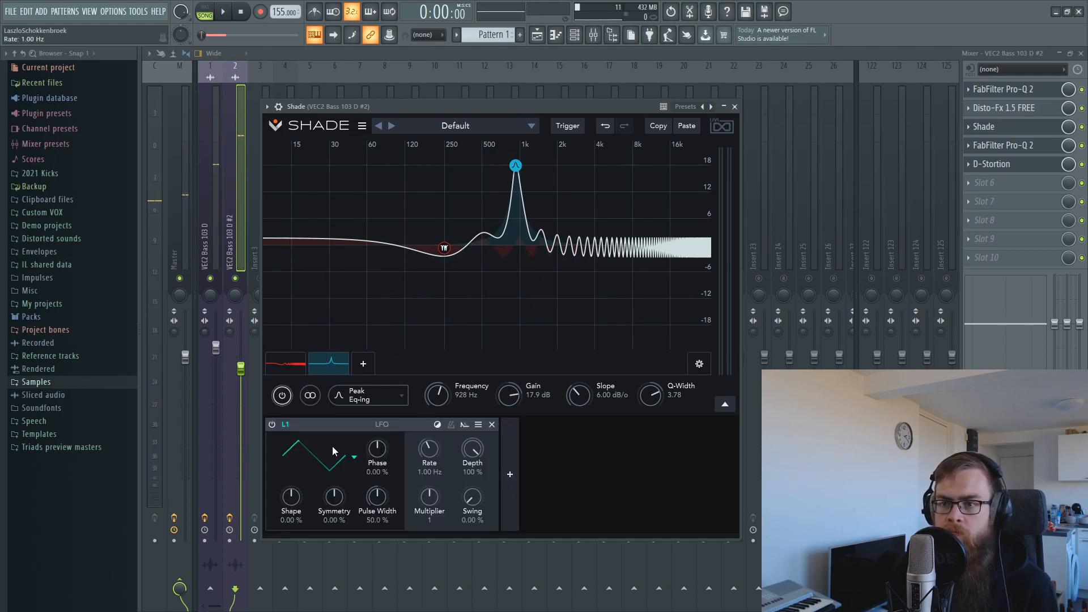
drag(501, 395, 442, 398)
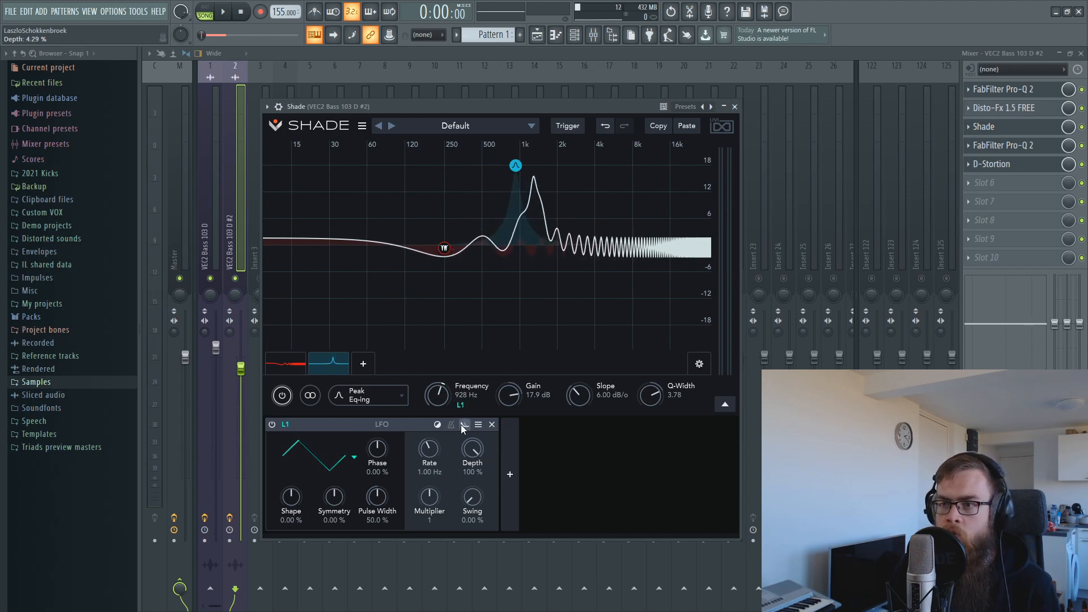
click(451, 426)
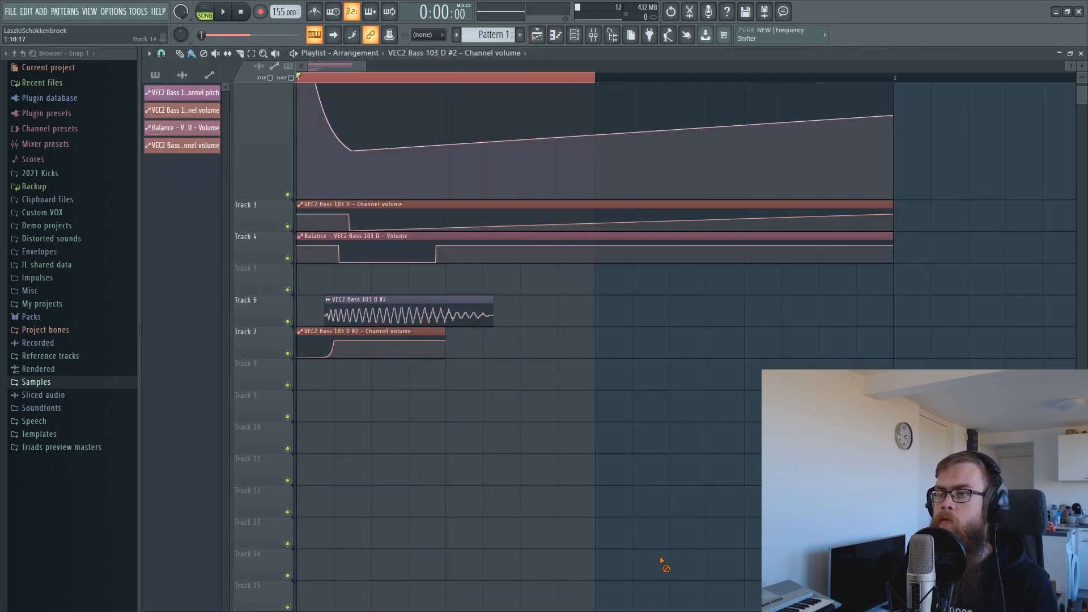
key(space)
Set the LFO to Symmetry -25.7%, Shape 34.3%, Phase -12.6%, audition, and close Shade.
key(F9)
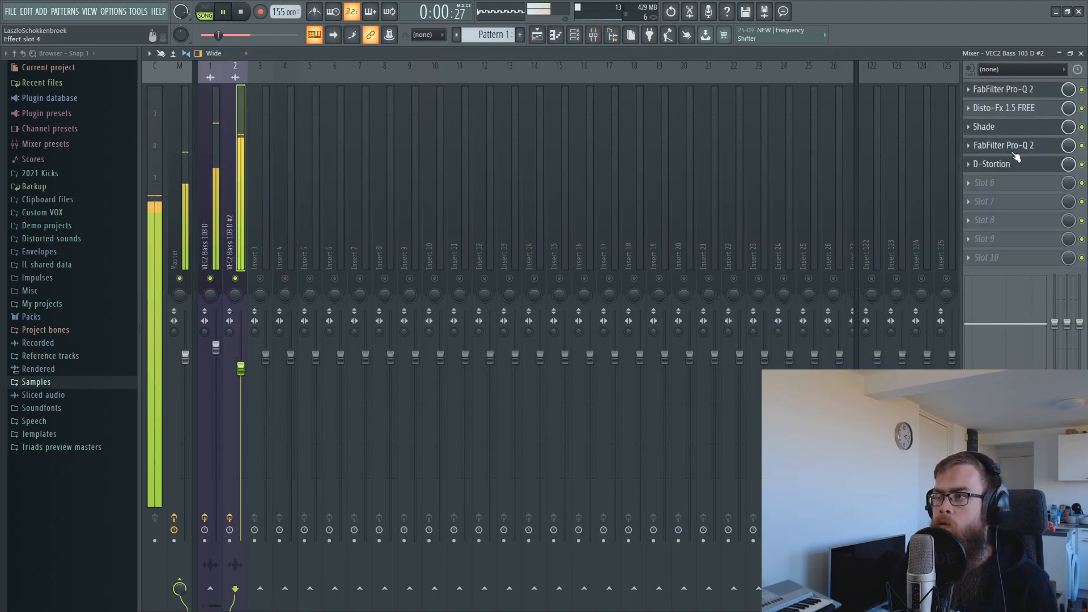
click(989, 126)
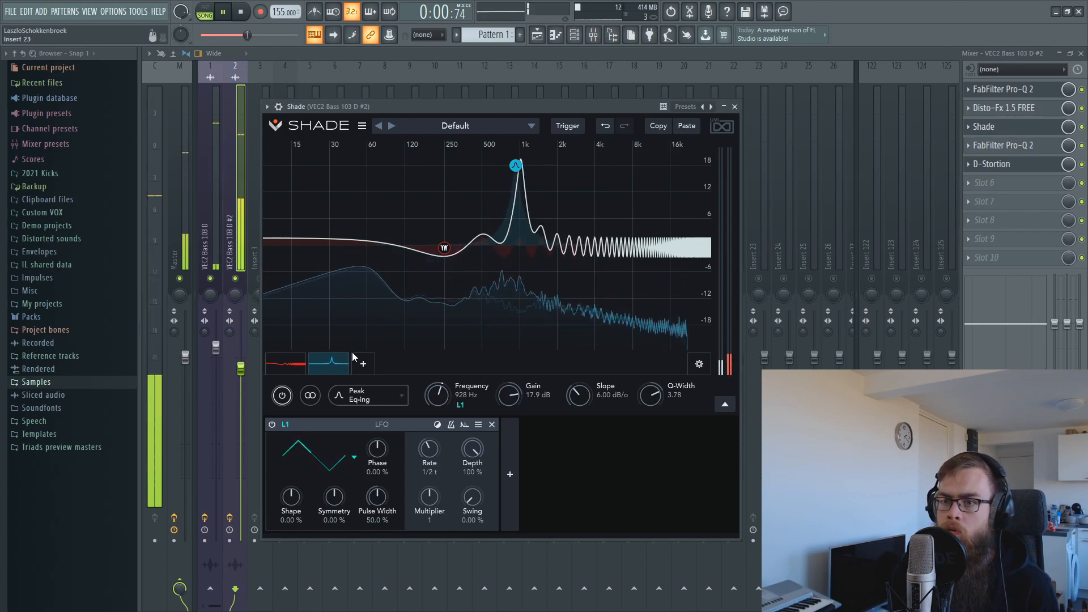
key(space)
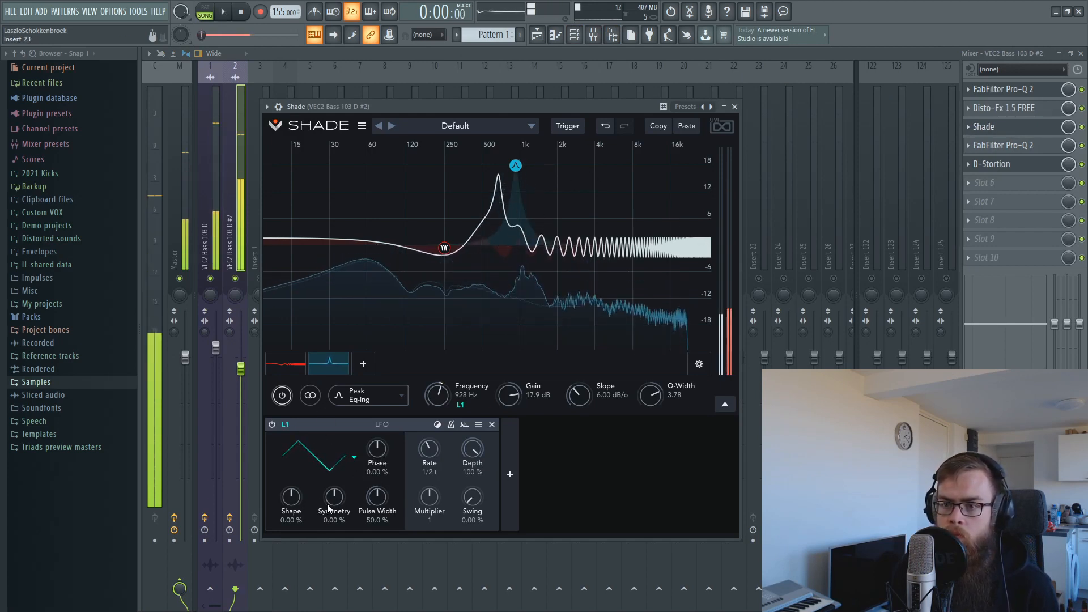
drag(334, 496, 301, 474)
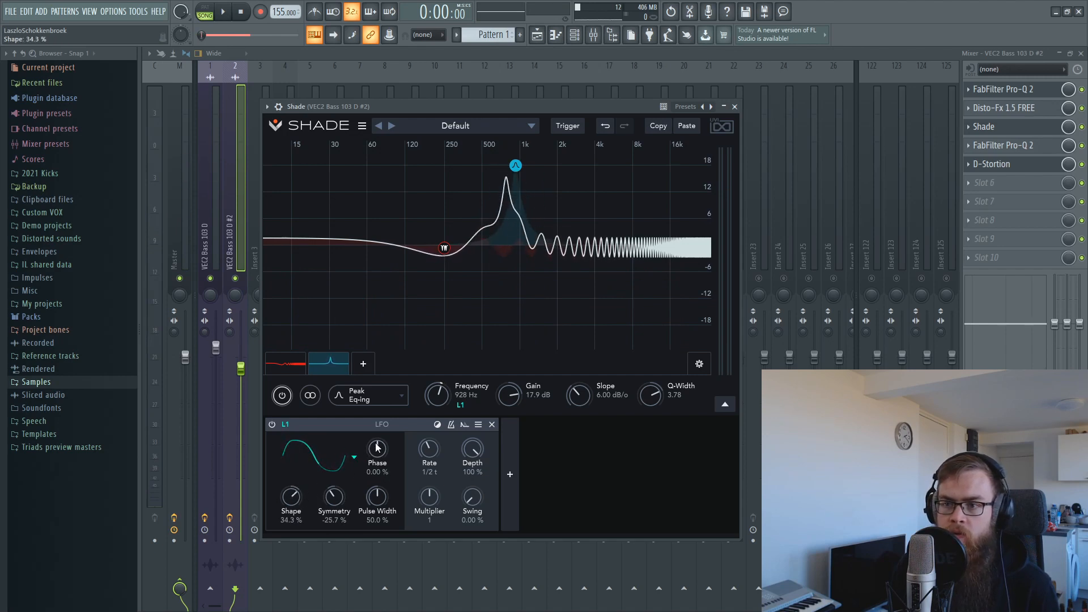
drag(377, 447, 376, 461)
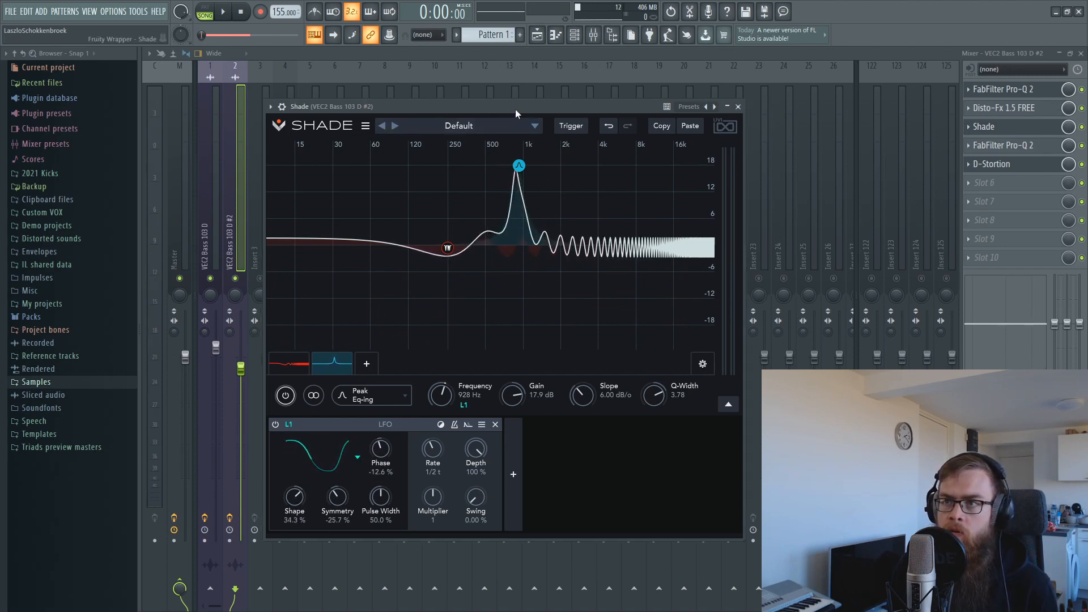
drag(515, 108, 541, 108)
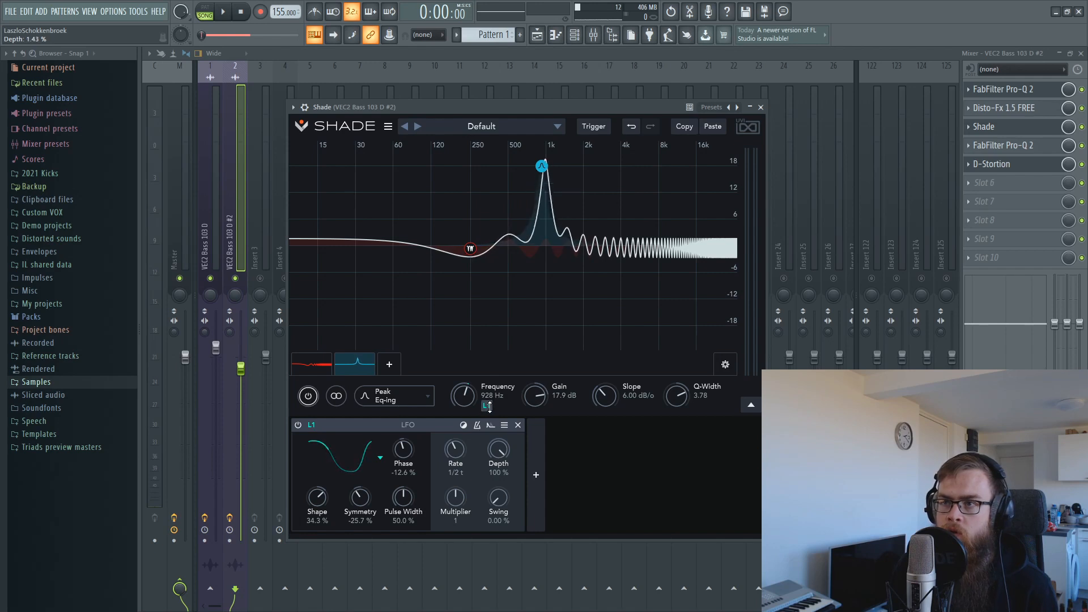
drag(521, 107, 553, 111)
key(space)
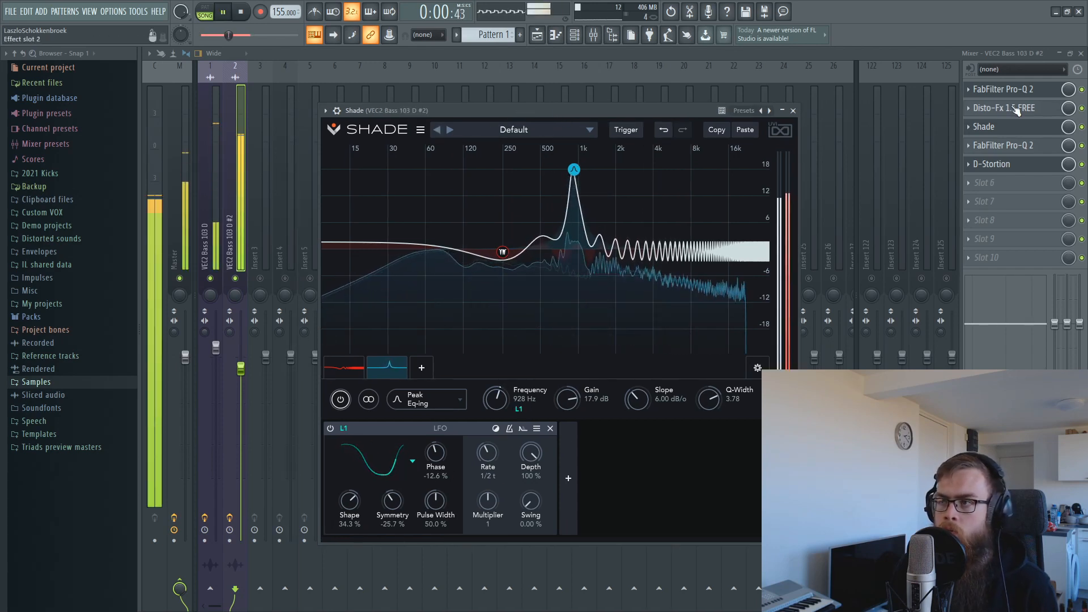
click(226, 199)
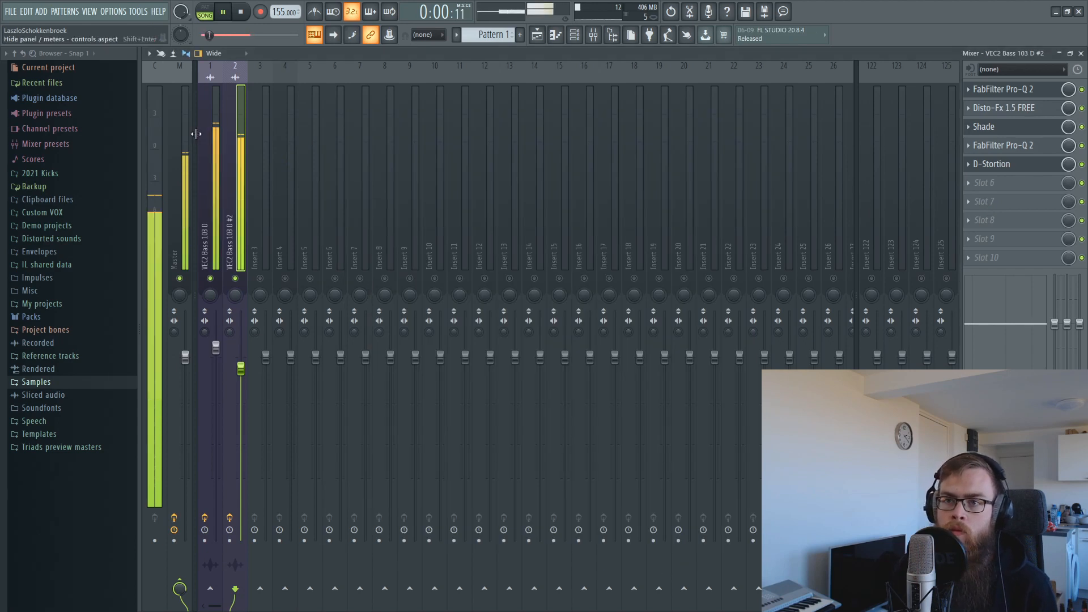
Raise the VEC2 Bass 103 D fader to 108% and select the #2 track.
drag(196, 133, 194, 196)
click(208, 238)
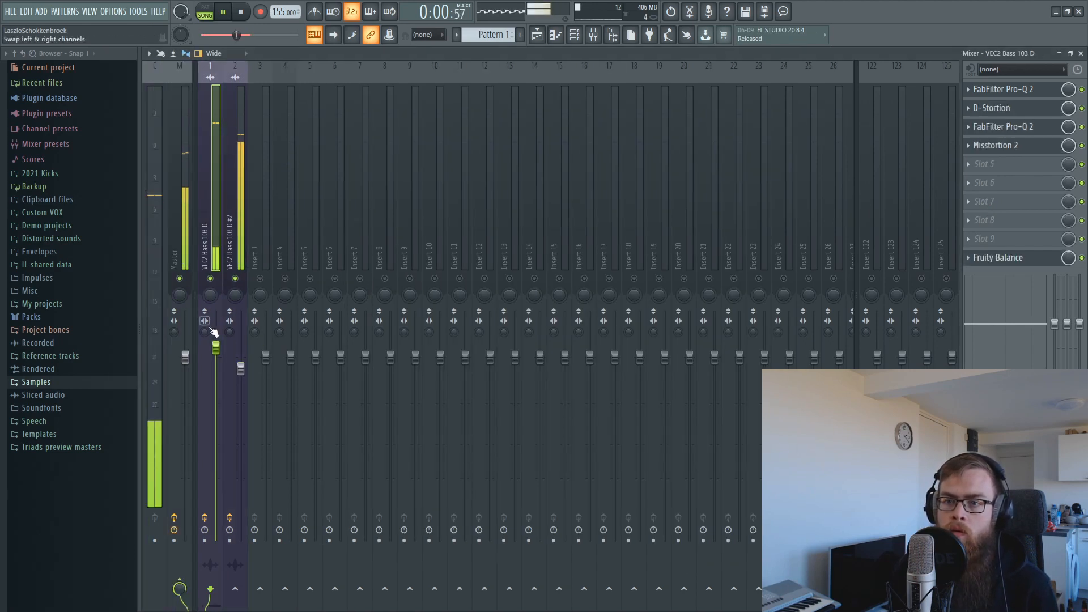
drag(216, 347, 241, 366)
click(241, 369)
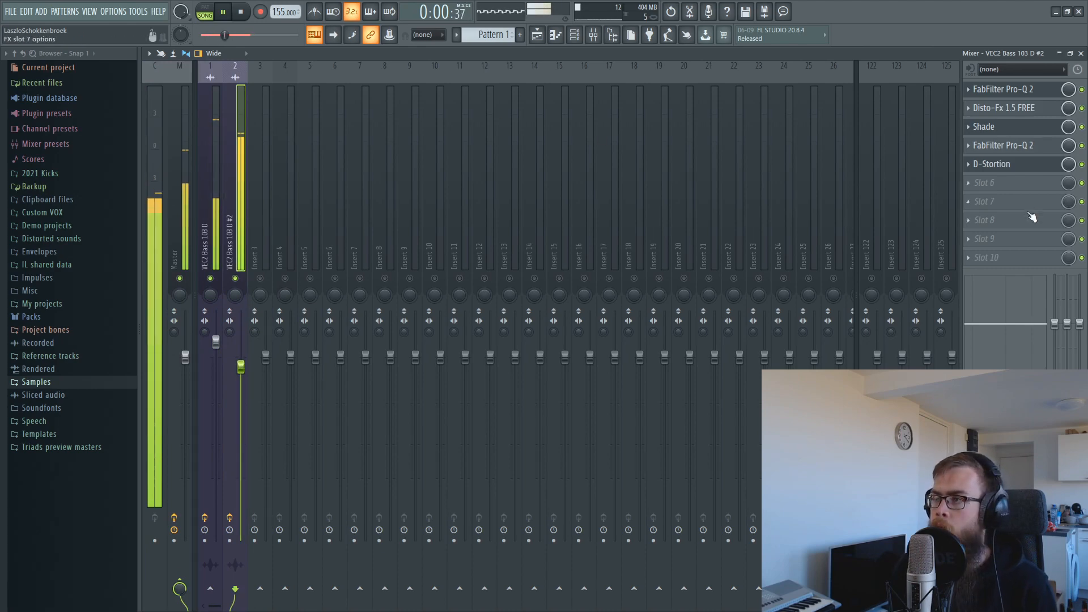
click(1008, 183)
key(space)
click(226, 215)
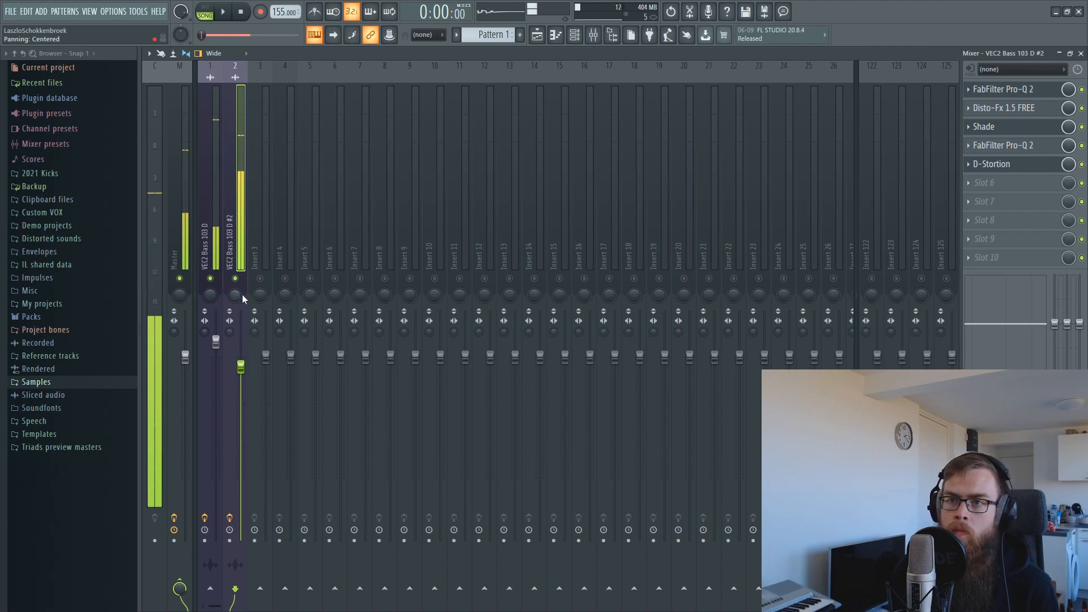
Audition with mute, nudge the #2 layer to 99% and VEC2 Bass 103 D to 112%.
click(210, 278)
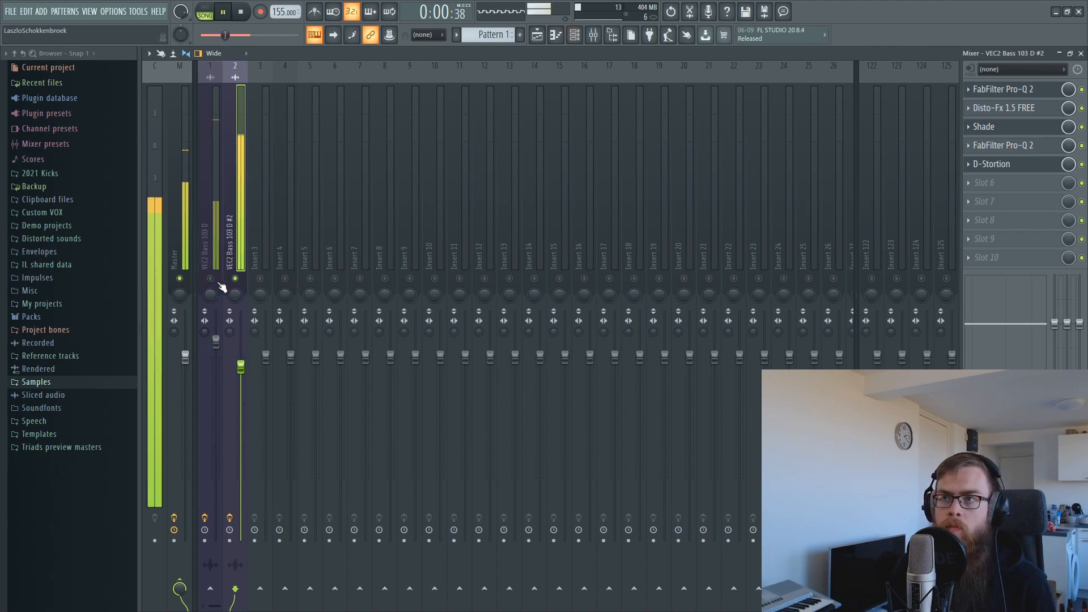
click(210, 278)
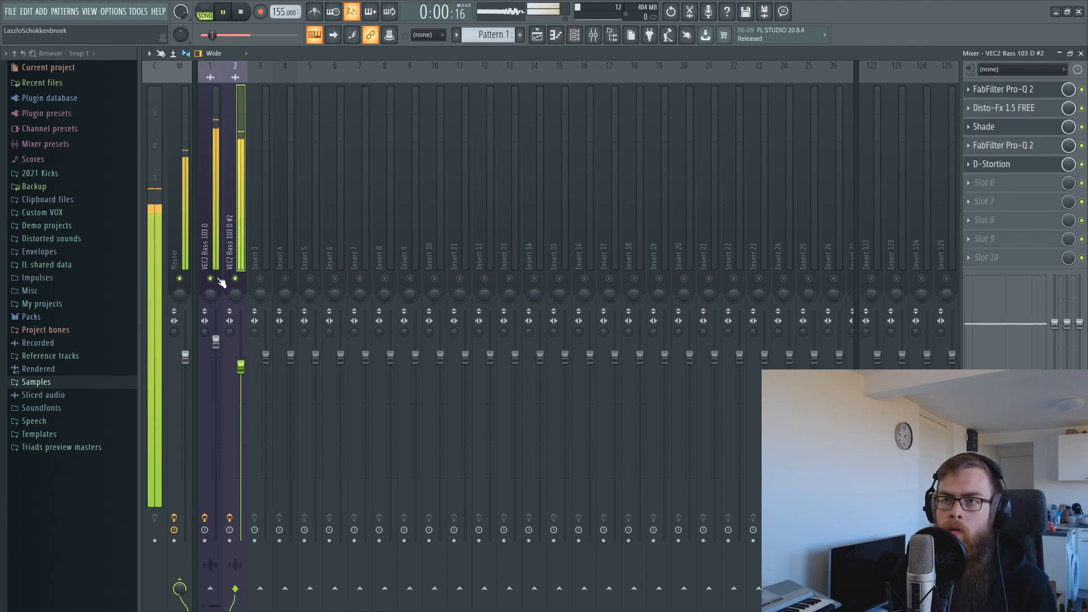
key(space)
drag(241, 365, 242, 364)
key(space)
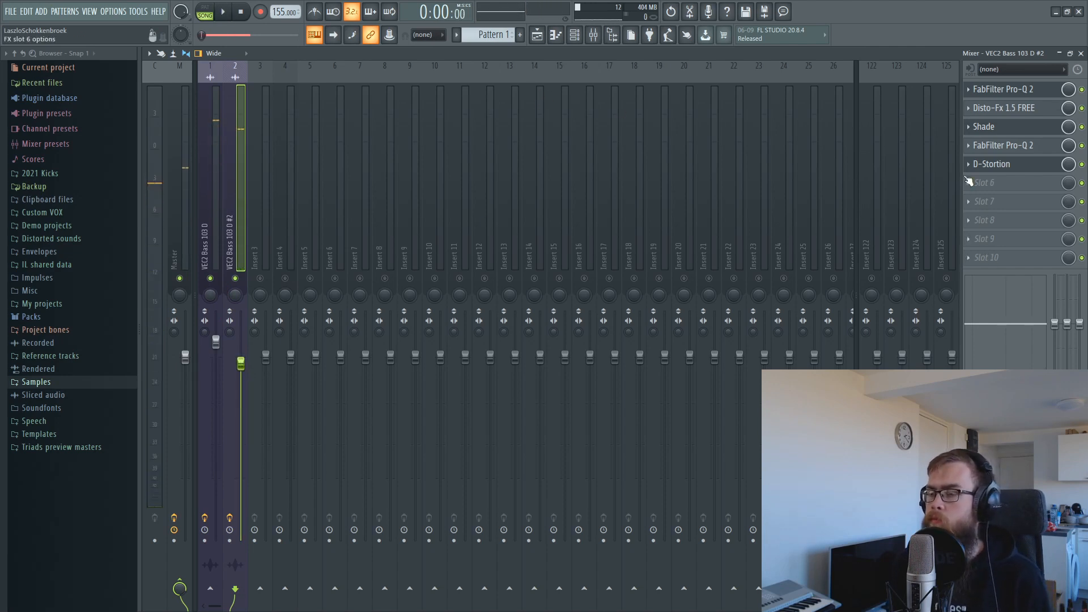
key(space)
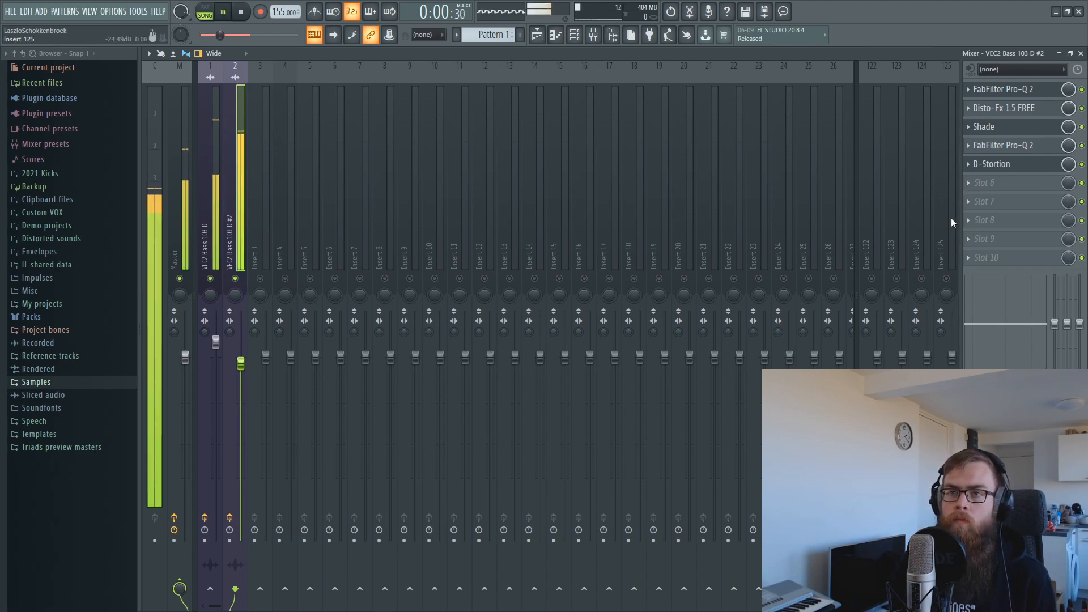
drag(216, 341, 217, 335)
key(space)
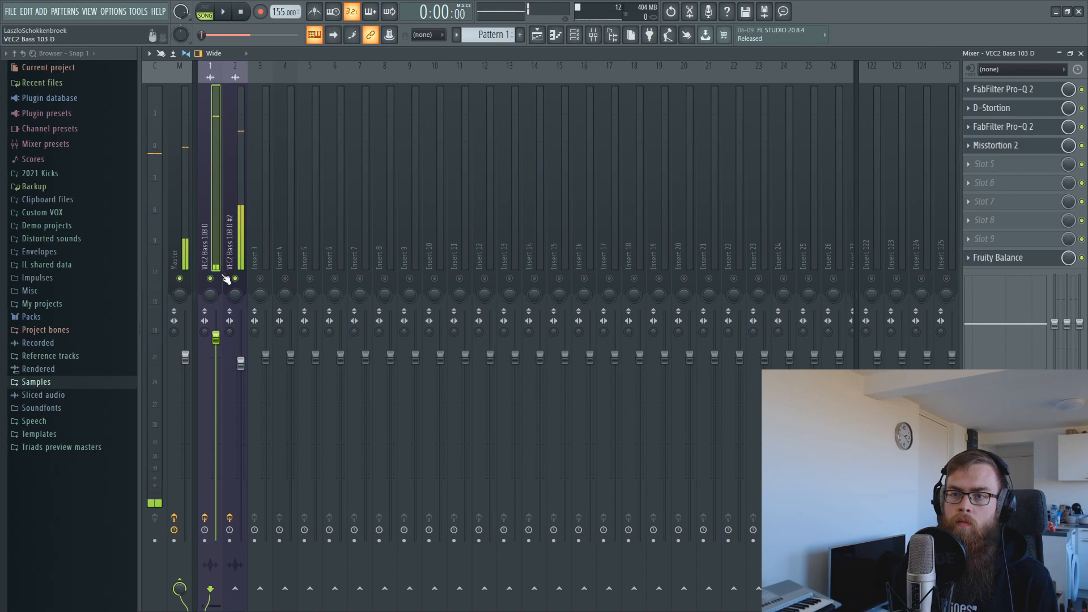
key(space)
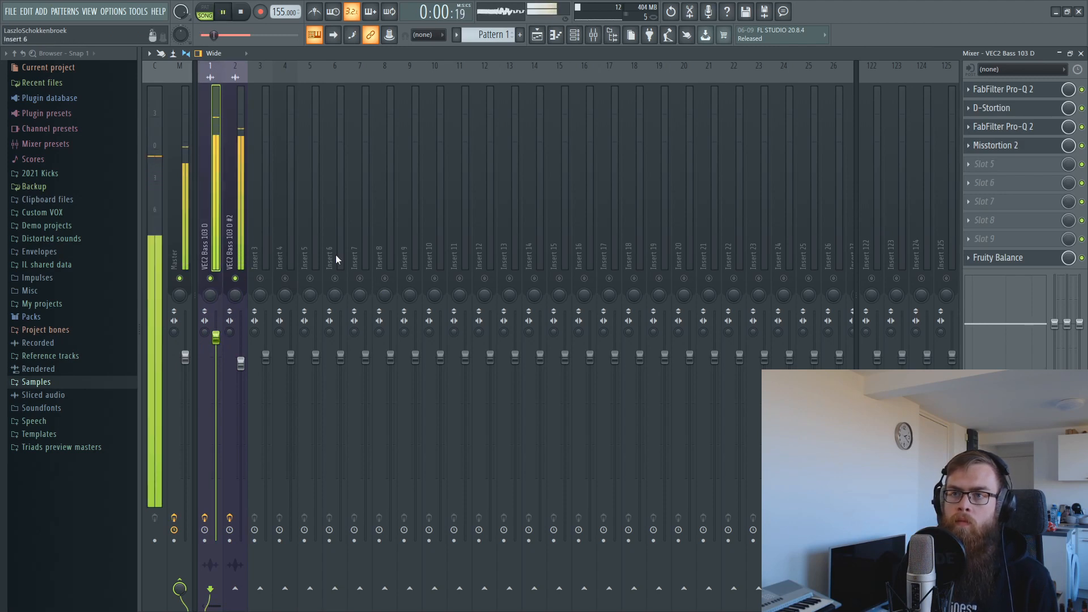
key(space)
Reset the Playlist loop range to the song start, then reopen Shade on the #2 track.
click(537, 36)
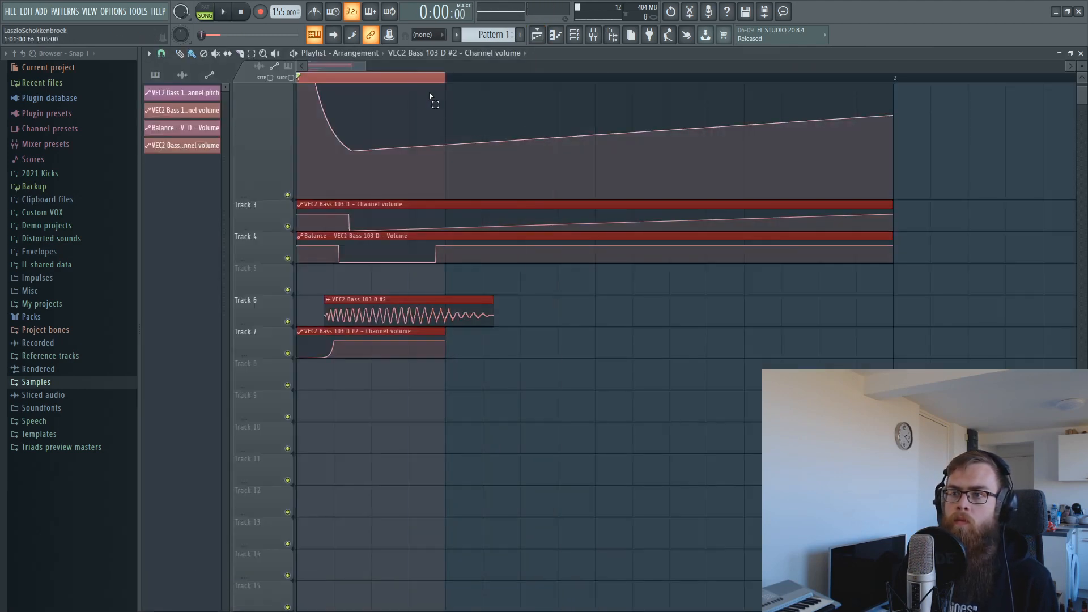
key(space)
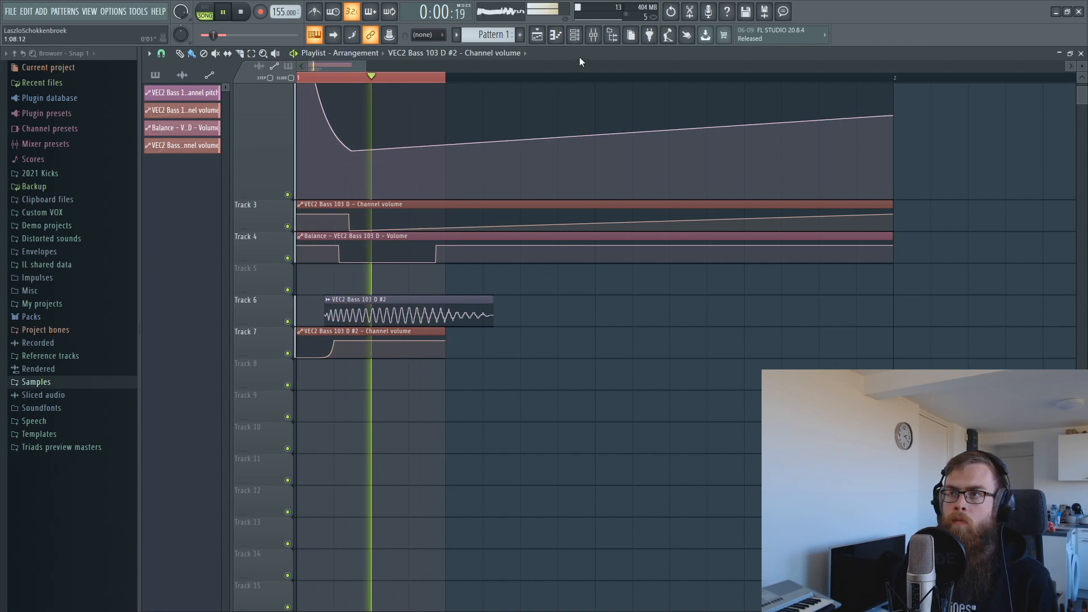
click(594, 36)
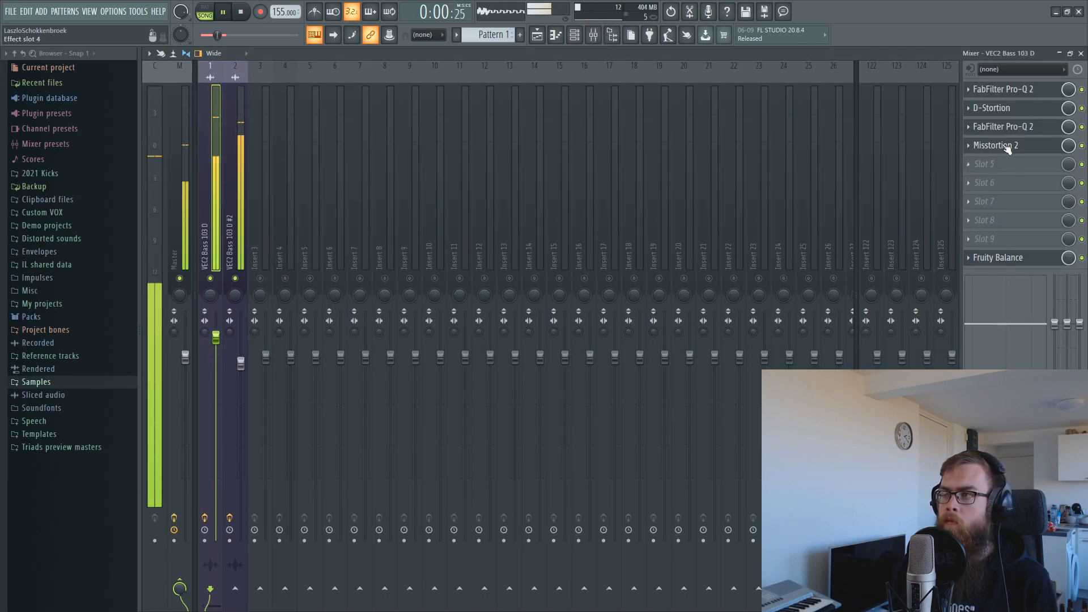
key(space)
click(537, 36)
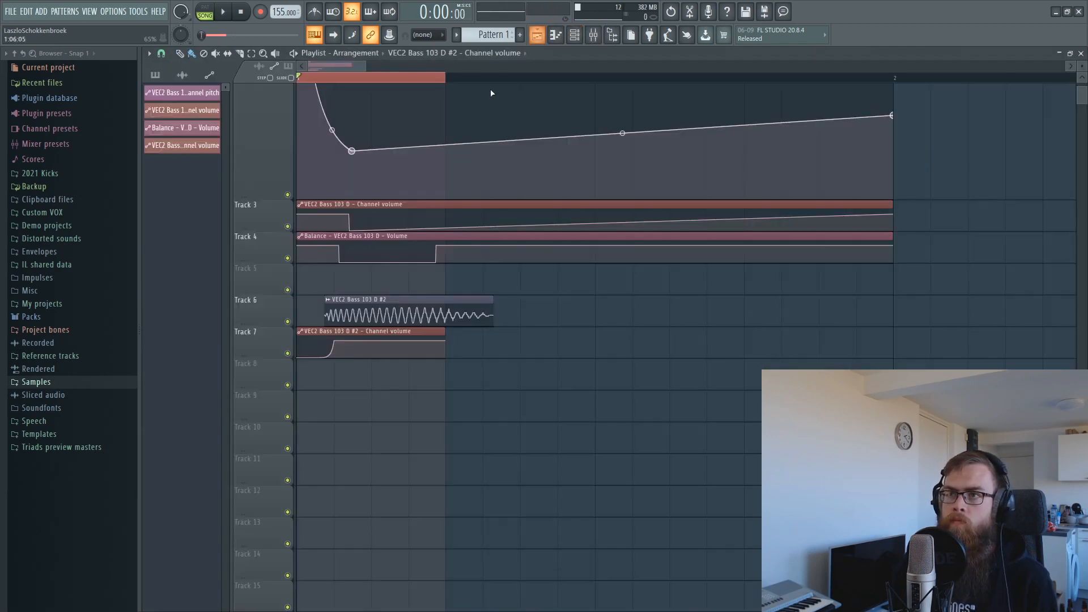
right_click(442, 79)
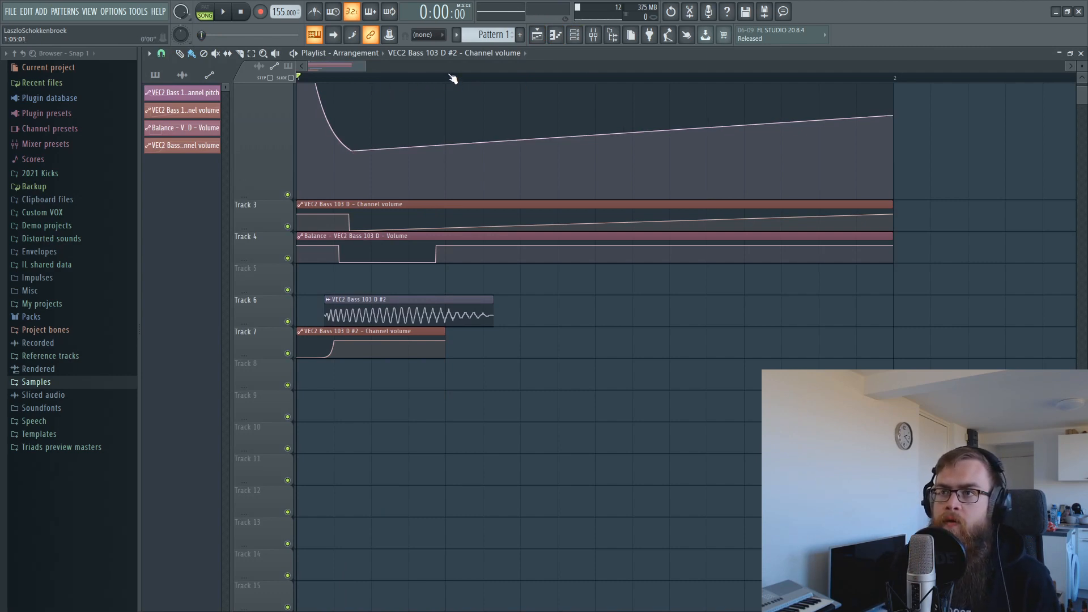
drag(445, 79, 44, 109)
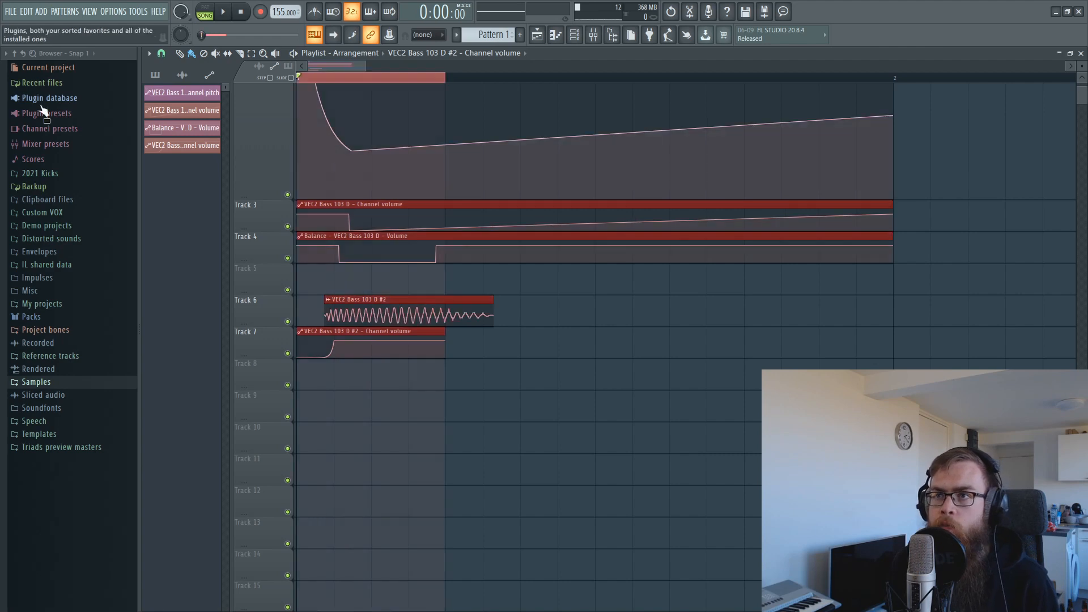
click(605, 34)
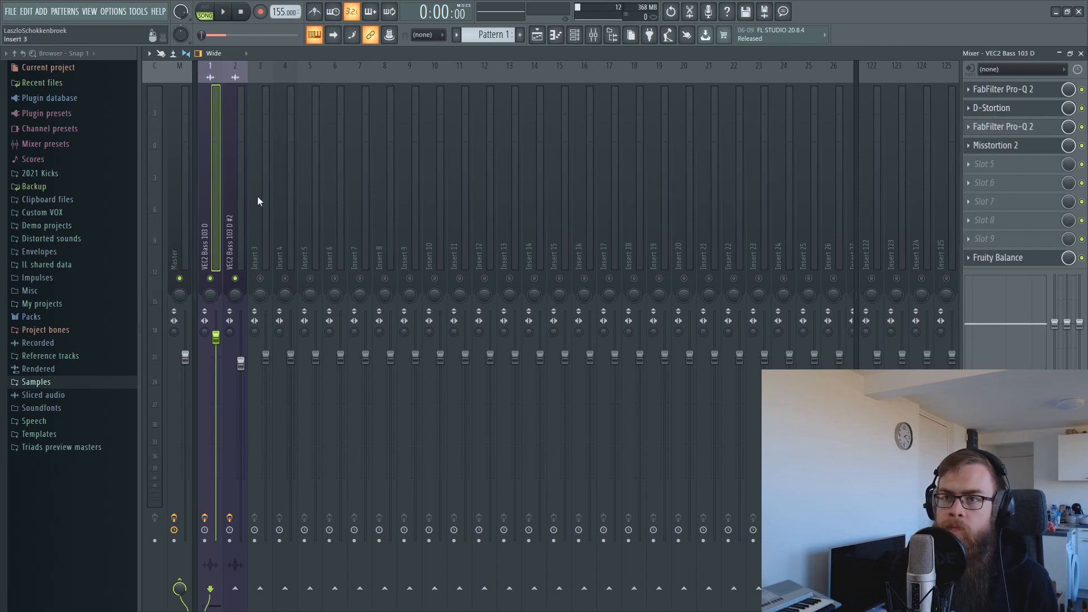
click(237, 204)
click(1010, 126)
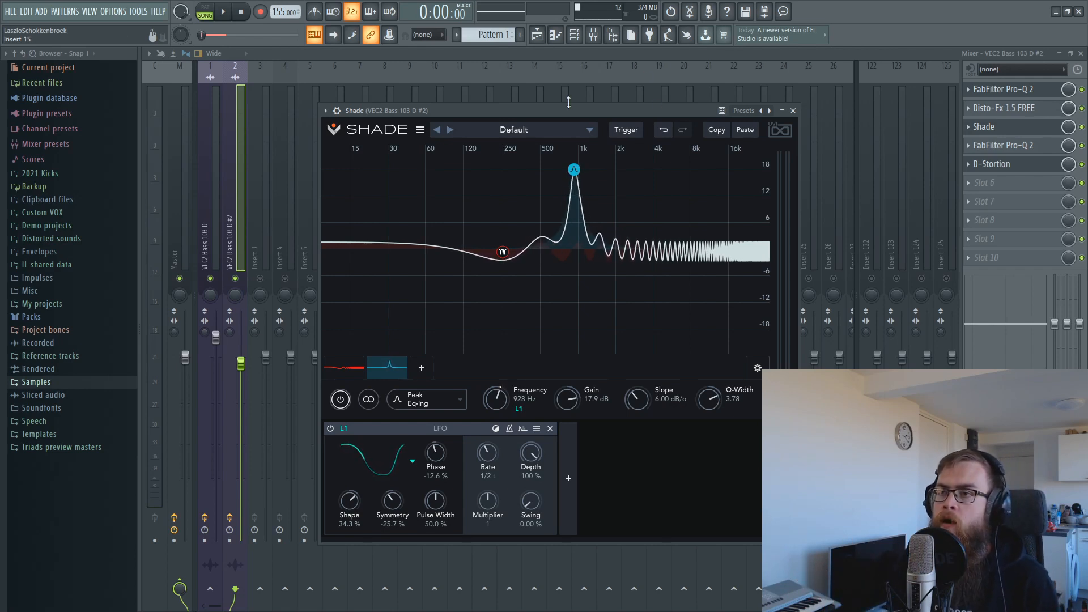
Boost Shade's resonant peak gain and add a low band boosting around 76 Hz.
drag(568, 113, 573, 130)
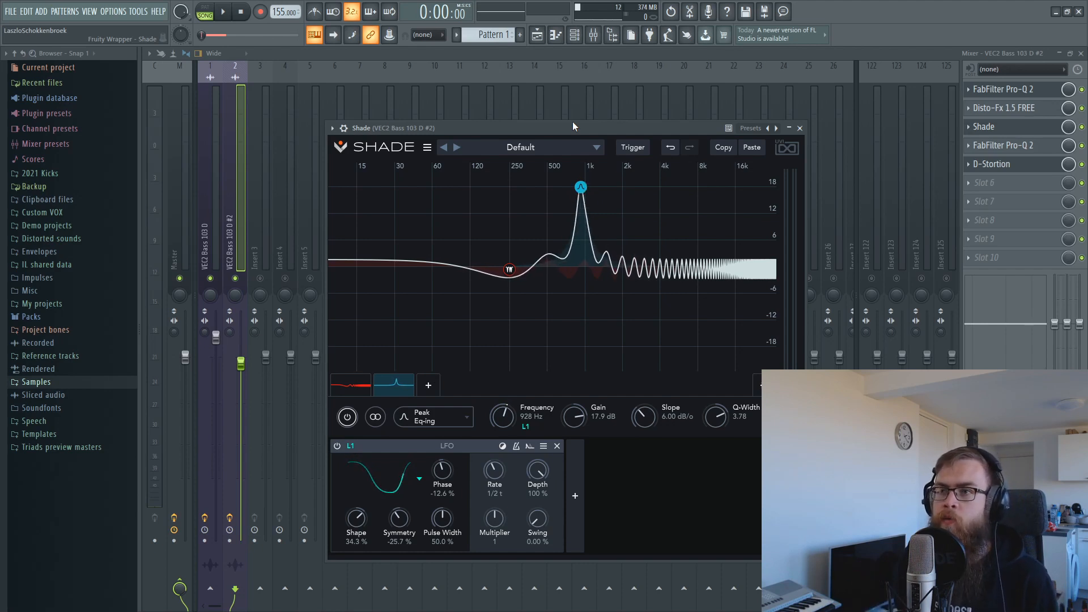
drag(607, 127, 615, 128)
key(space)
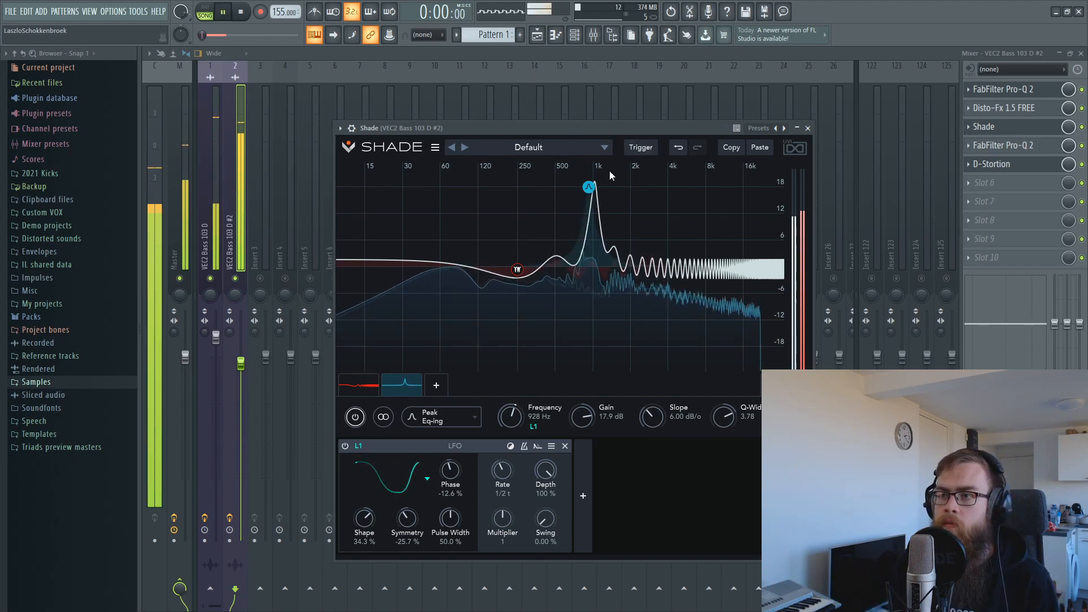
drag(589, 199, 584, 184)
double_click(451, 243)
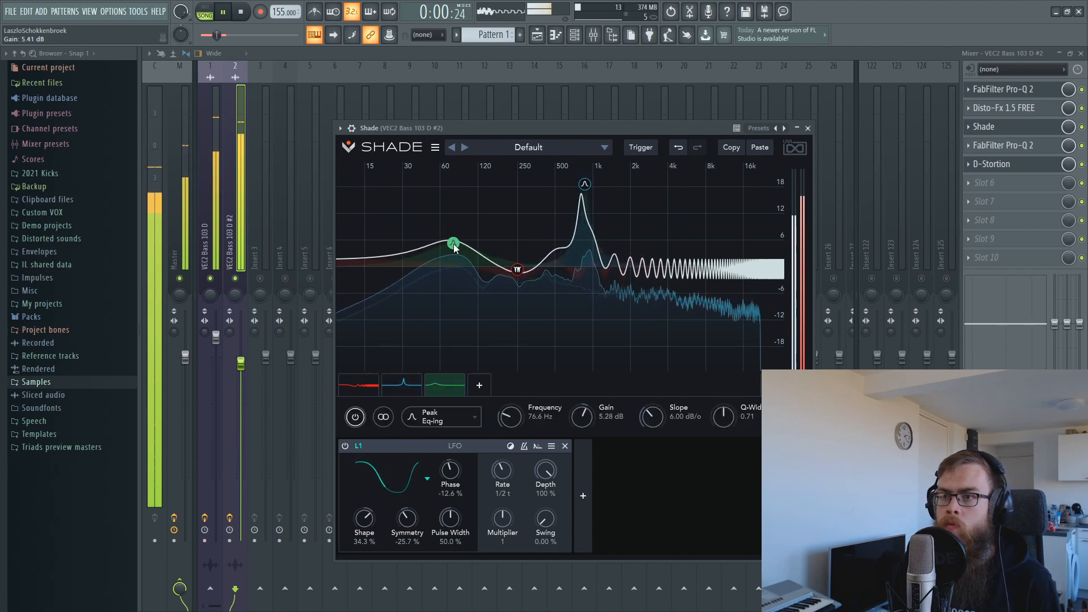
drag(452, 243, 485, 250)
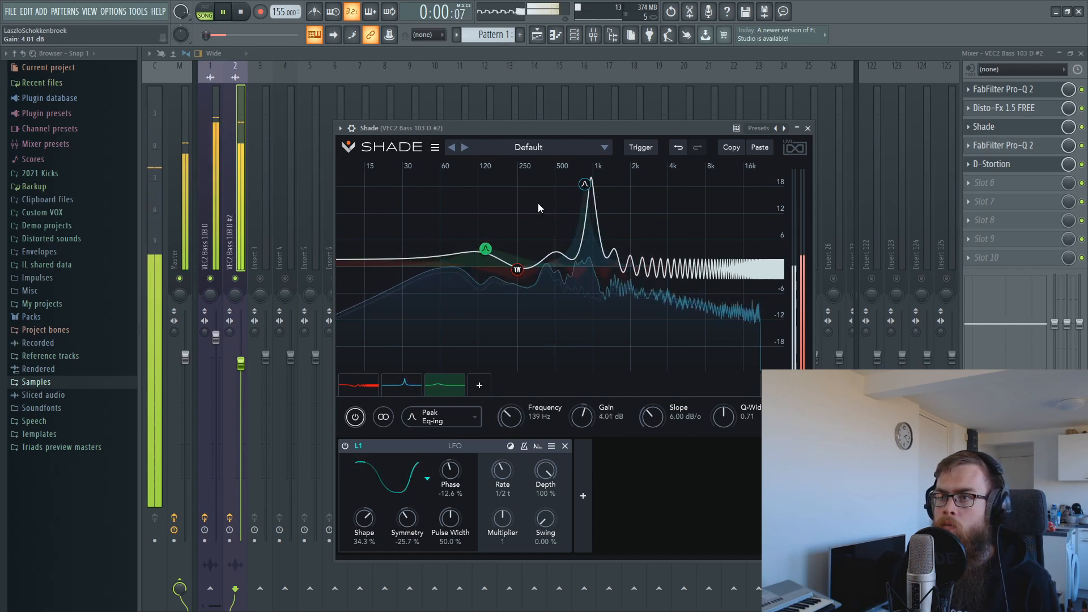
Shift the resonant peak to 836 Hz, audition the shaped bass, and return to the mixer.
click(577, 193)
drag(577, 193, 579, 193)
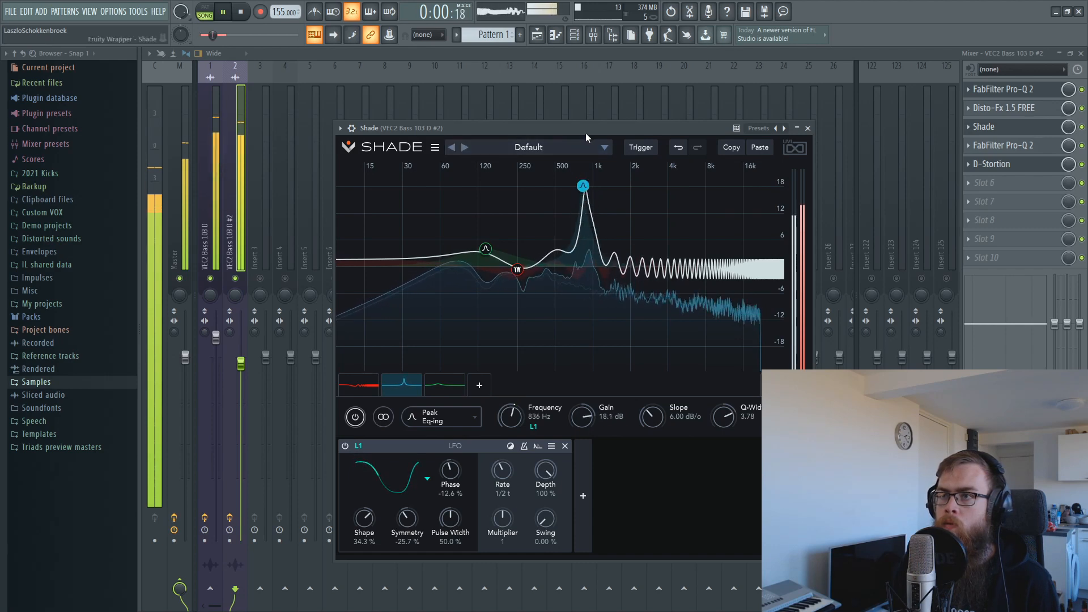
drag(586, 130, 590, 145)
key(space)
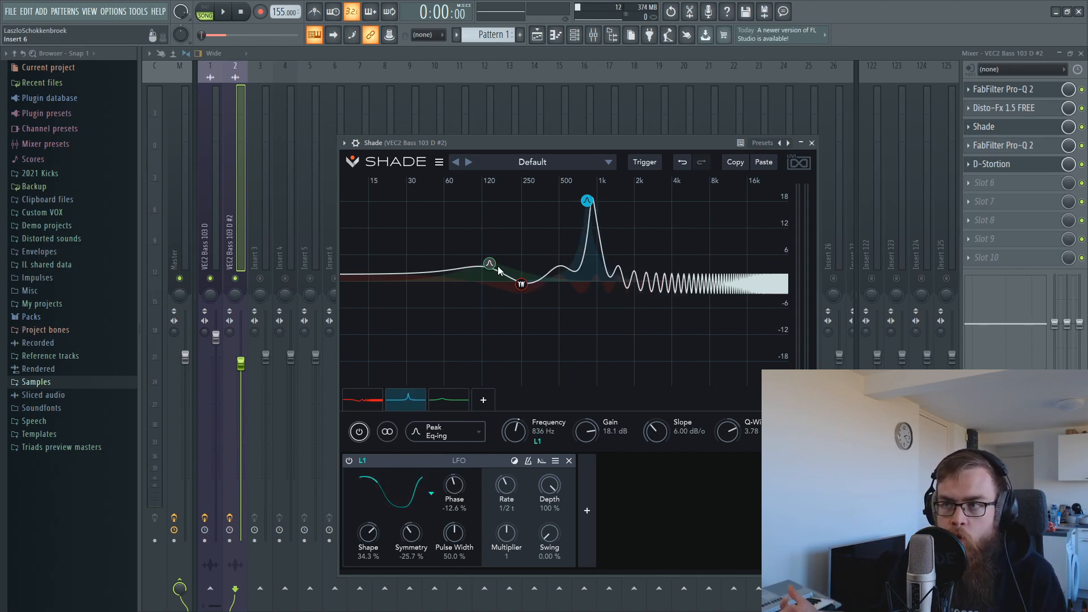
key(space)
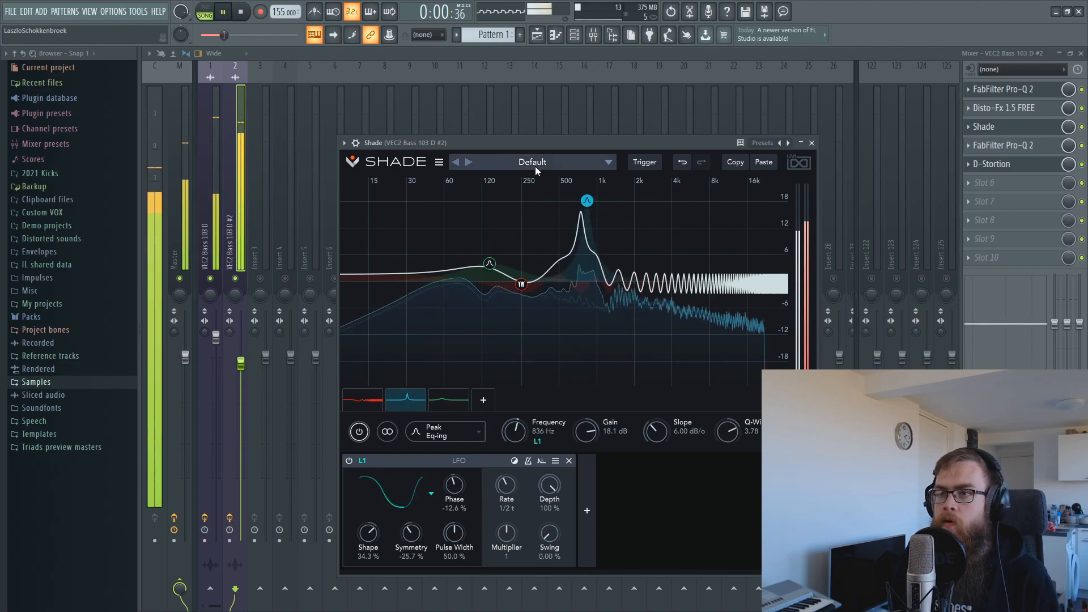
click(236, 175)
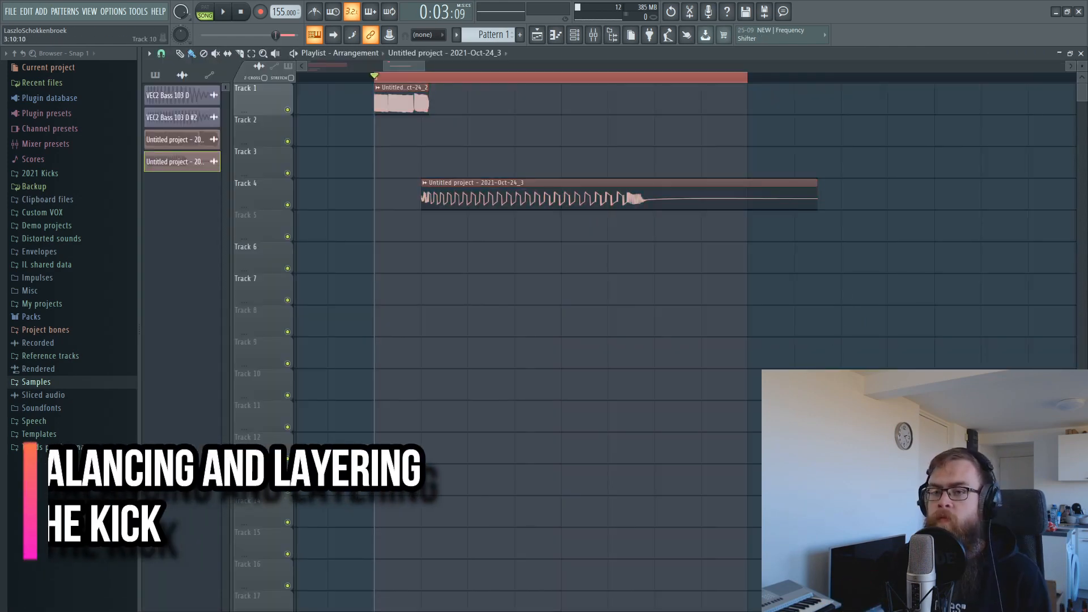
Move the long rendered clip to Track 3 and place its volume automation clip on Track 4.
drag(497, 181, 499, 161)
right_click(506, 321)
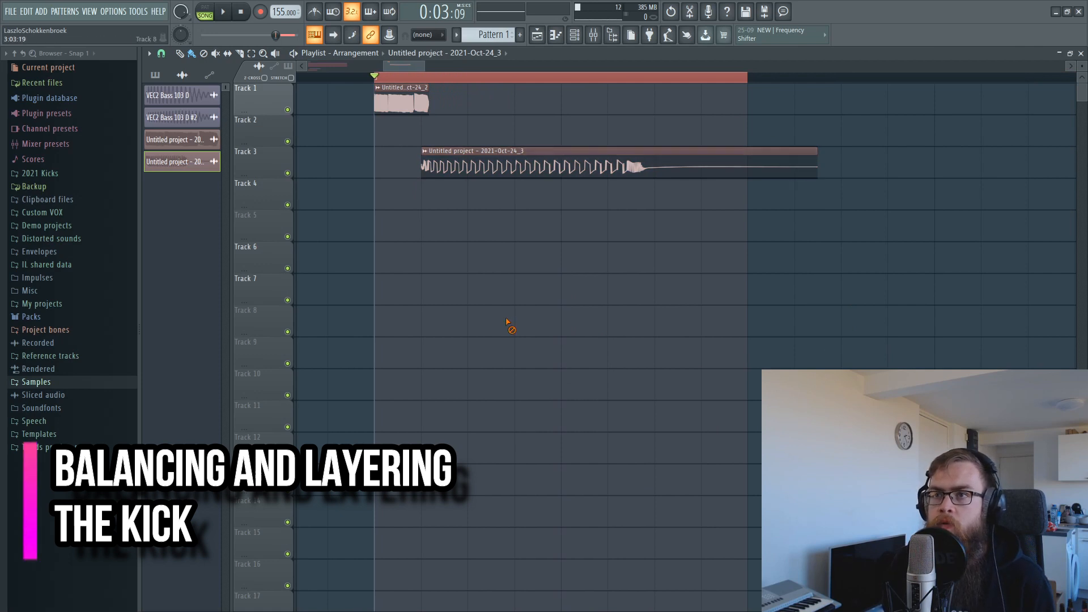
double_click(527, 165)
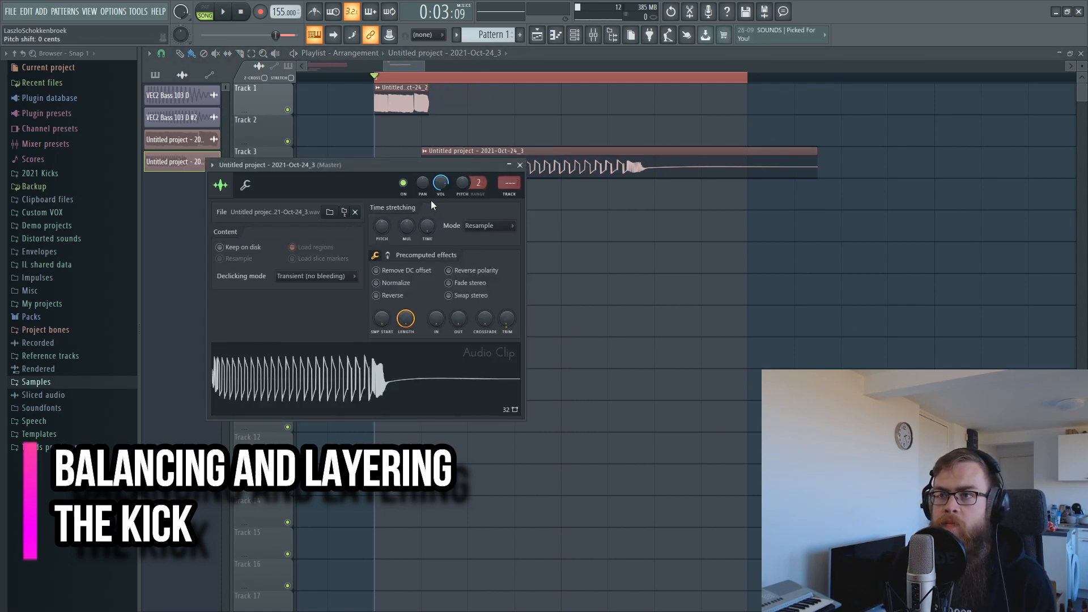
right_click(447, 178)
click(493, 266)
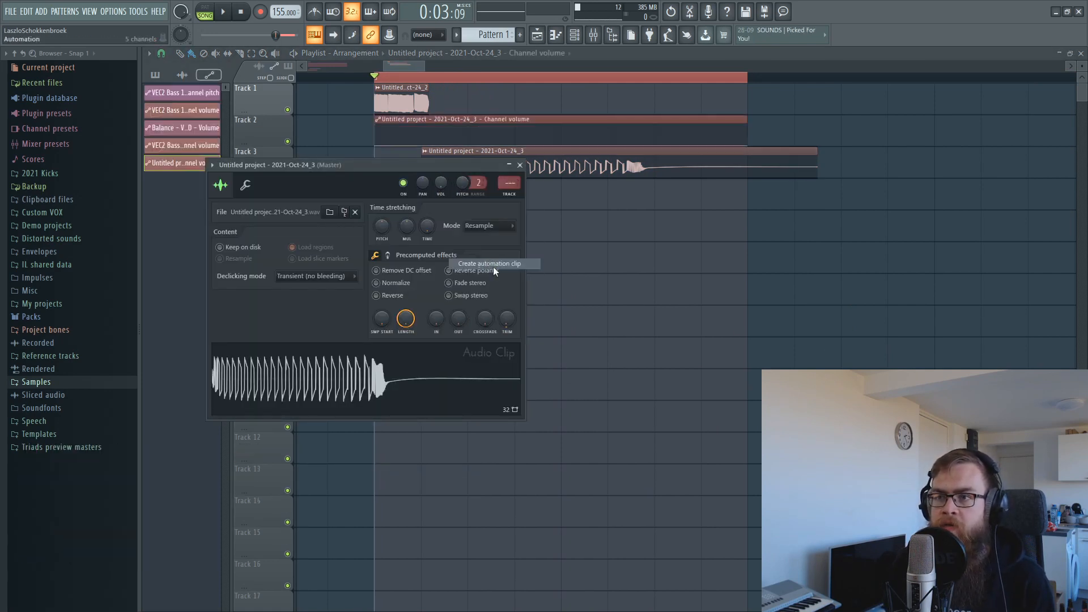
drag(448, 137, 450, 181)
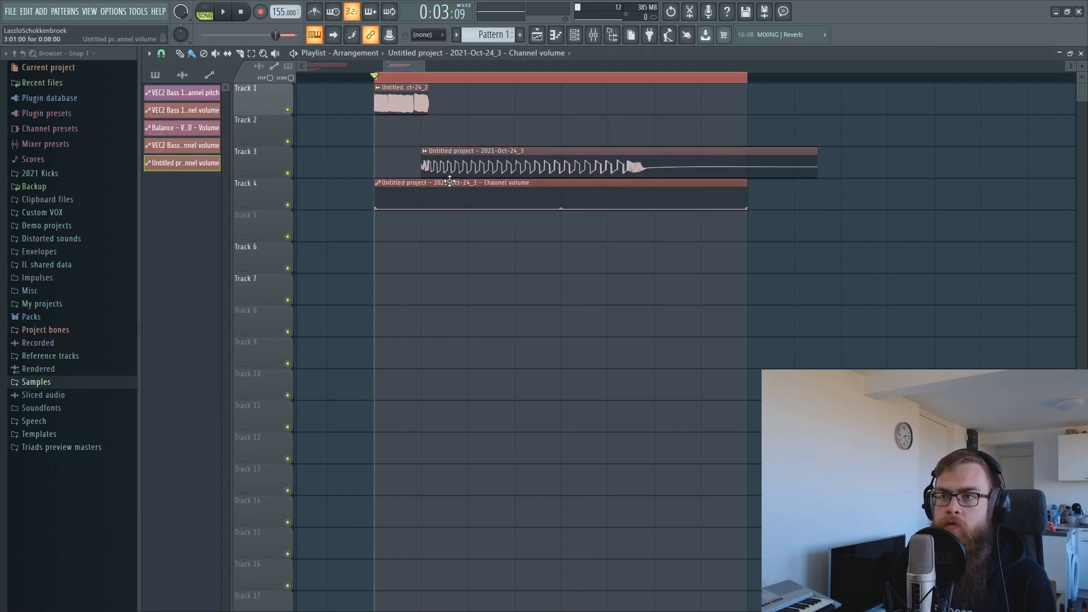
Set the Track 1 clip's declicking mode to Generic (bleeding) and check the Track 3 clip.
double_click(419, 111)
click(318, 261)
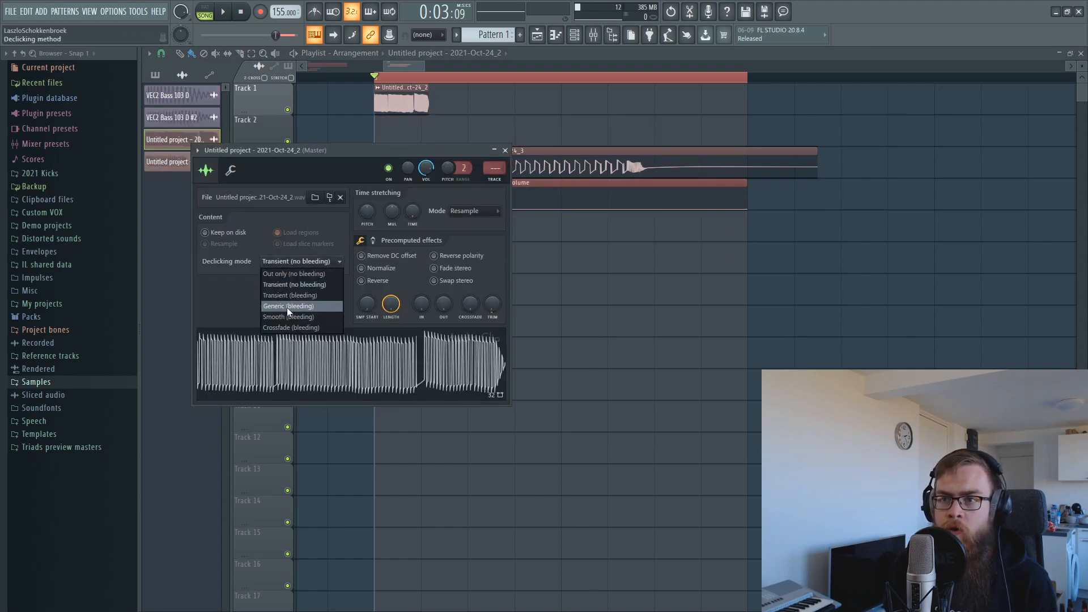
click(287, 308)
key(Escape)
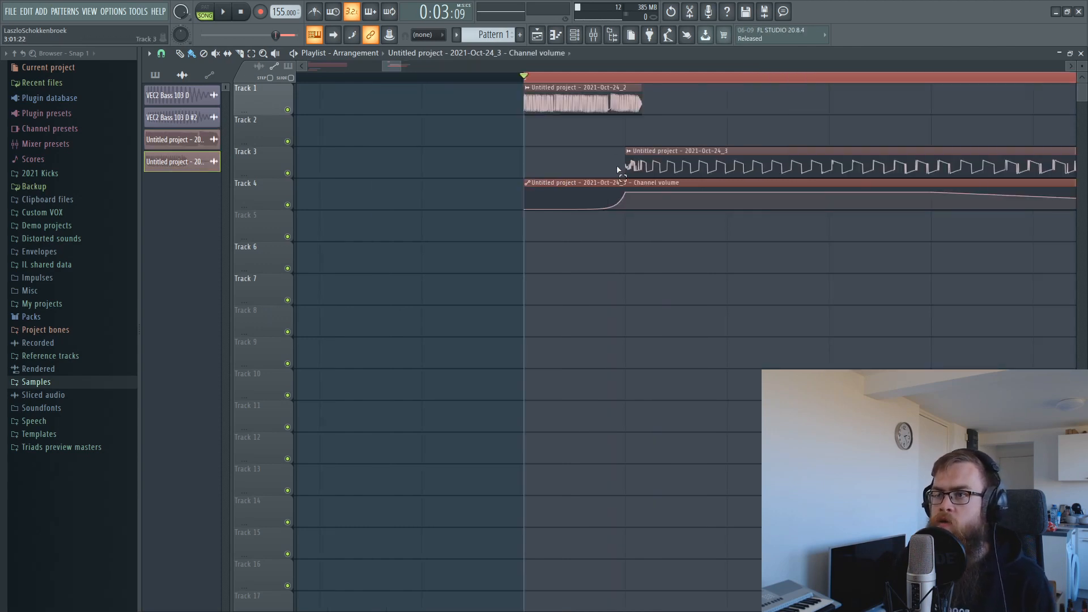
click(647, 156)
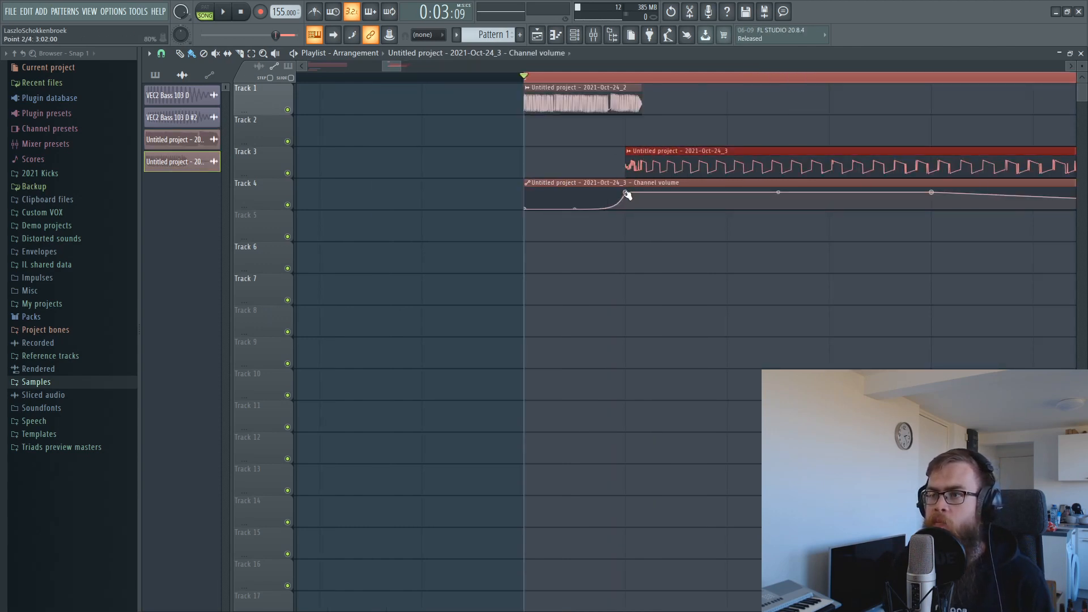
double_click(640, 163)
click(542, 256)
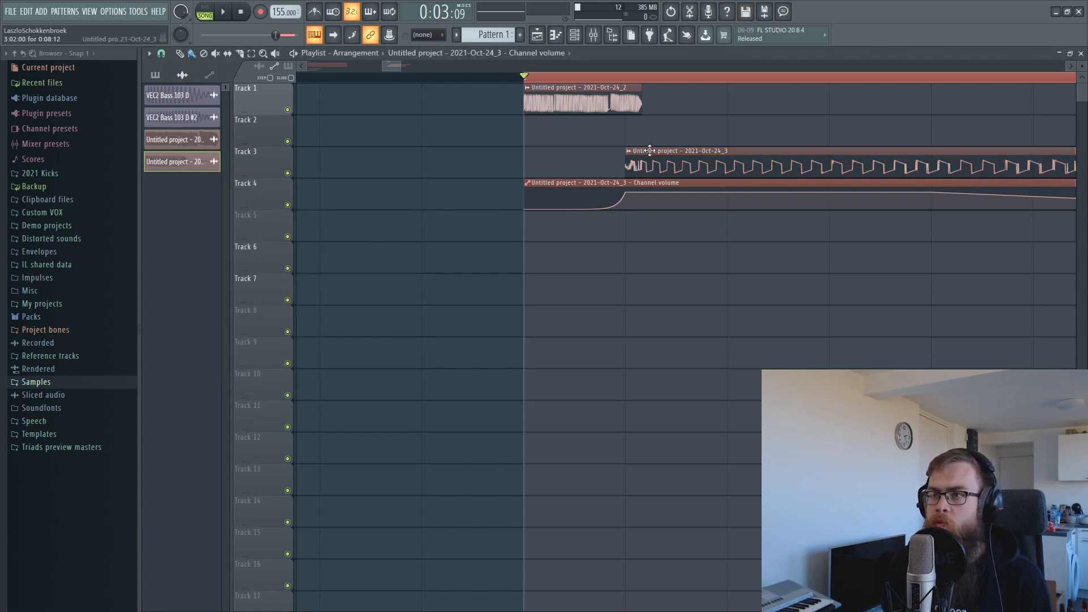
Loop bars 3:01 to 3:05 and nudge the Track 3 clip slightly earlier.
double_click(722, 79)
scroll(723, 80, down, 3)
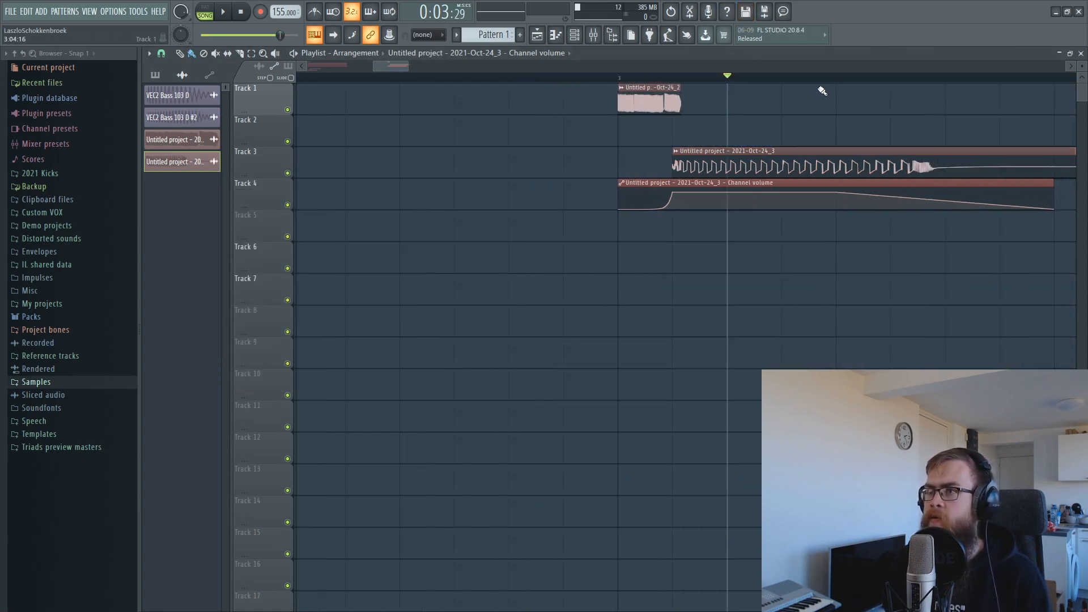
drag(843, 81, 603, 87)
key(space)
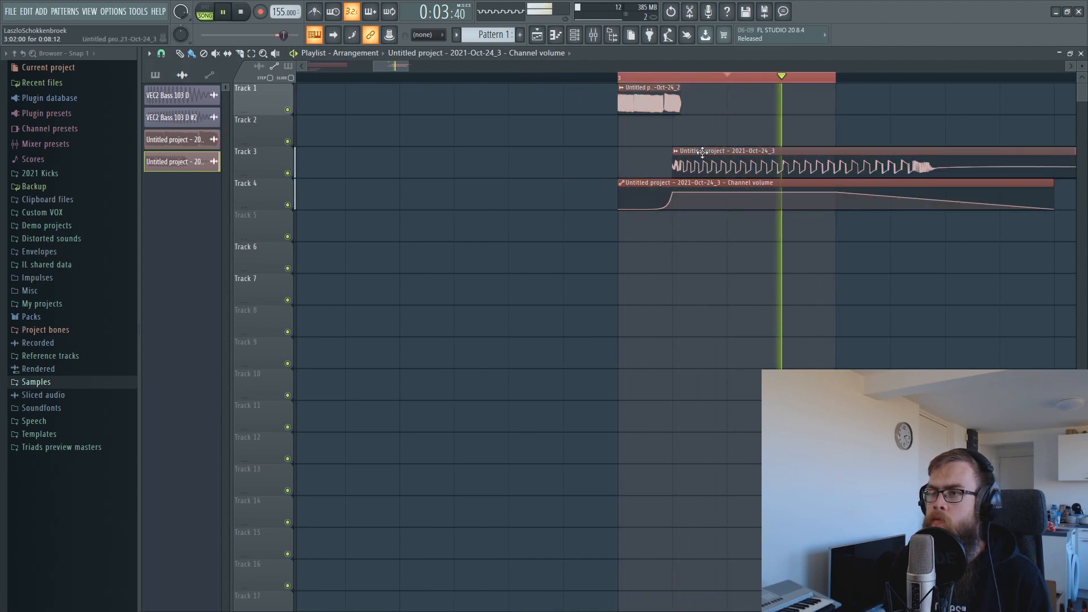
drag(709, 151, 700, 151)
scroll(715, 85, up, 3)
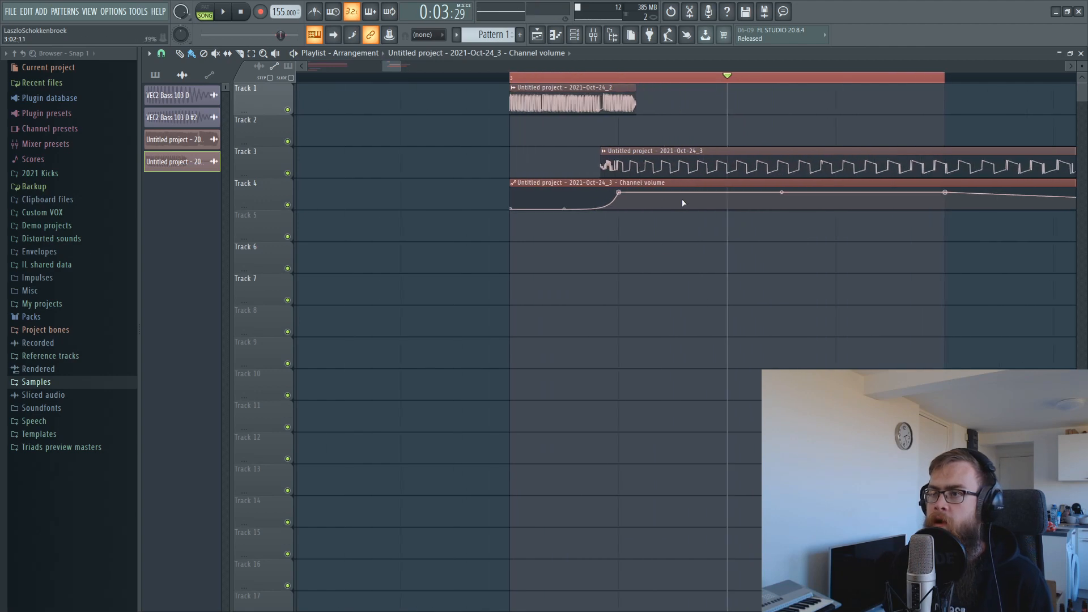
Set the Track 3 clip's declicking to Generic (bleeding) and trim its start slightly.
double_click(620, 154)
click(311, 275)
click(275, 320)
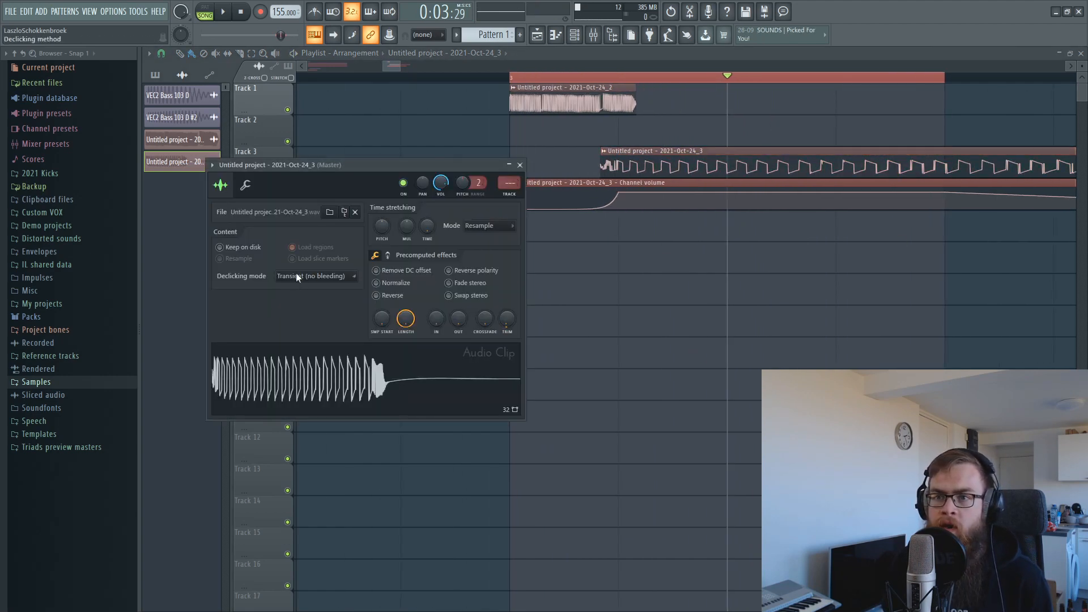
click(296, 274)
click(295, 321)
key(Escape)
drag(605, 169, 608, 170)
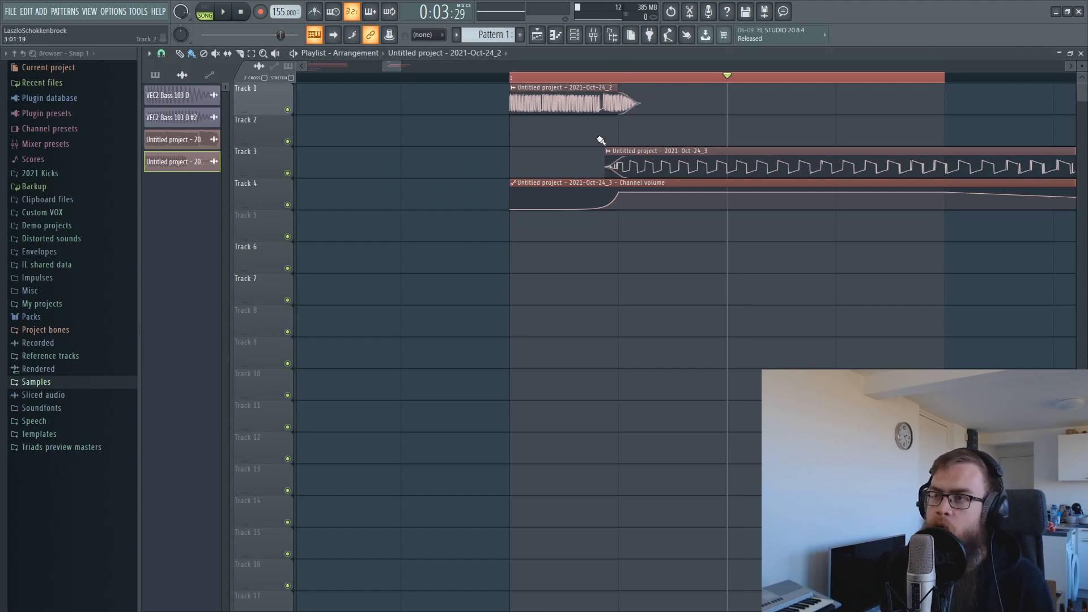
Select the Track 1 clip and loop the layered clips from bar 3 to audition them.
drag(598, 137, 635, 108)
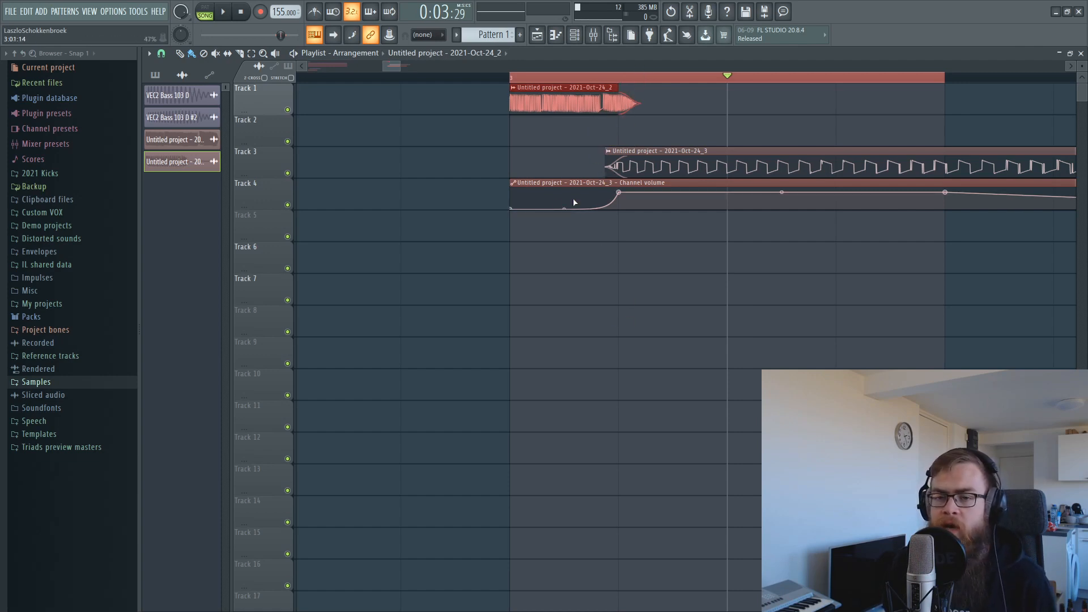
click(513, 78)
scroll(512, 79, down, 3)
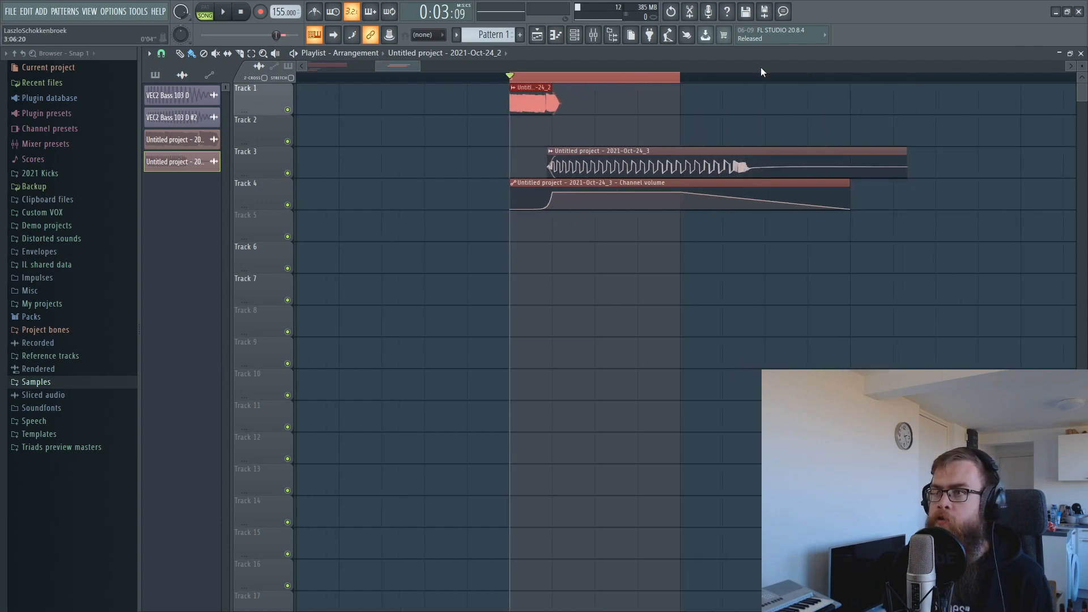
drag(762, 73, 863, 95)
key(space)
key(space)
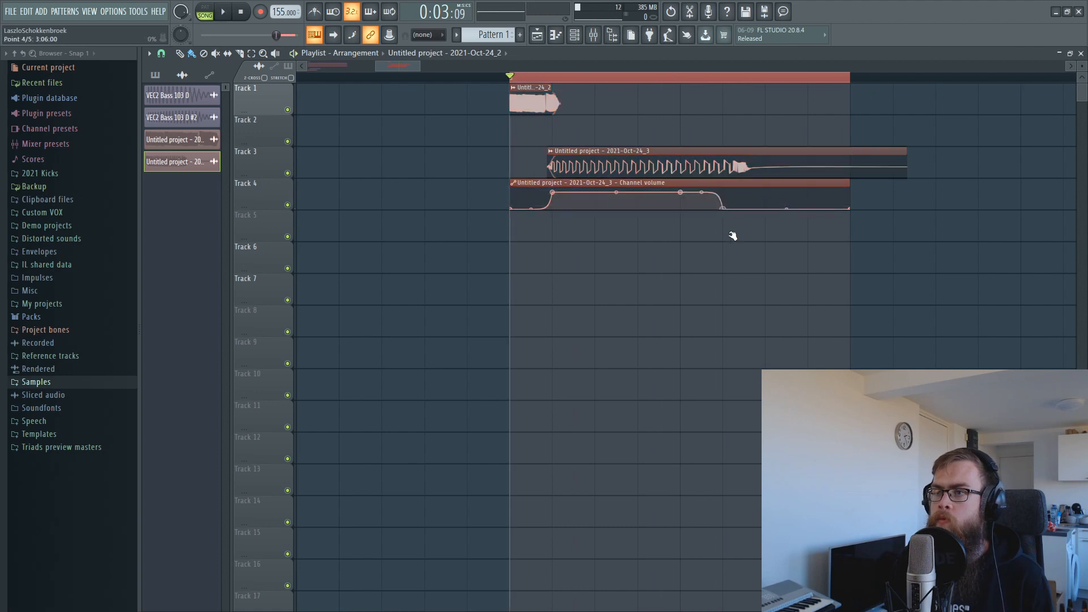
key(space)
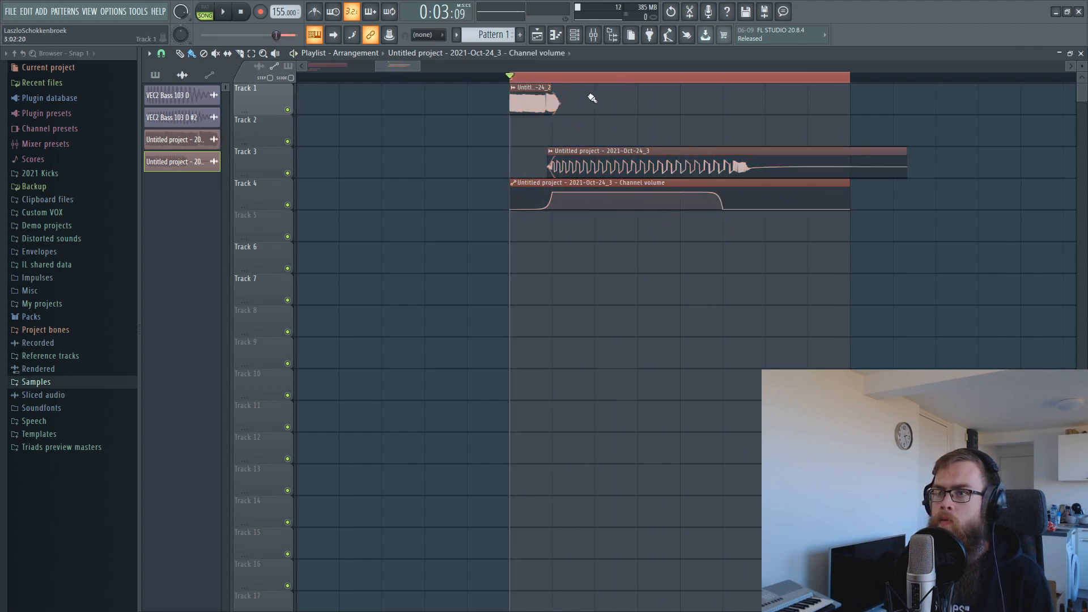
scroll(577, 84, up, 3)
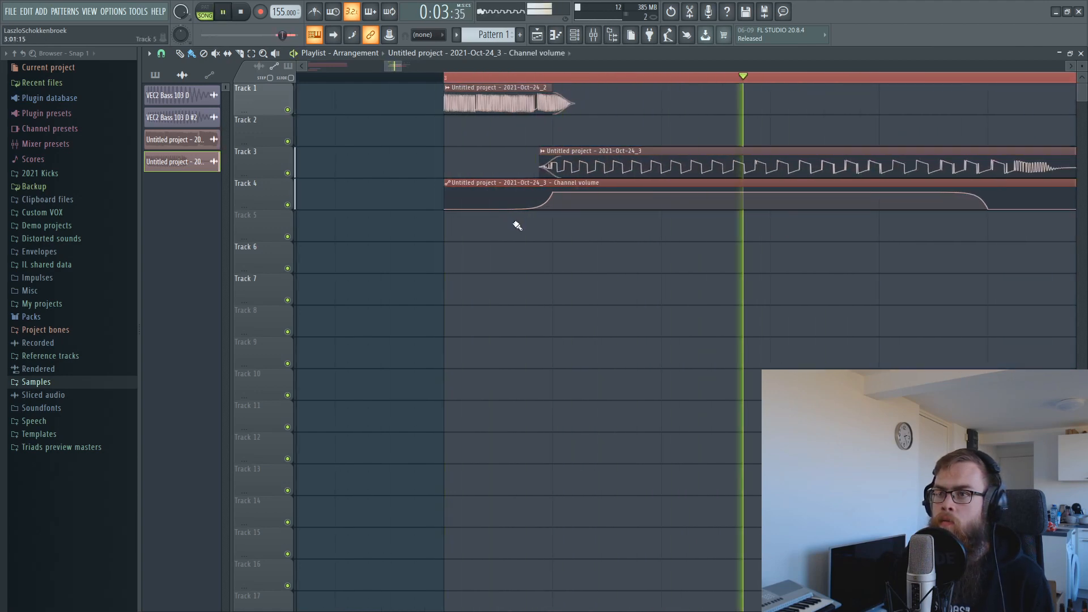
key(space)
key(space)
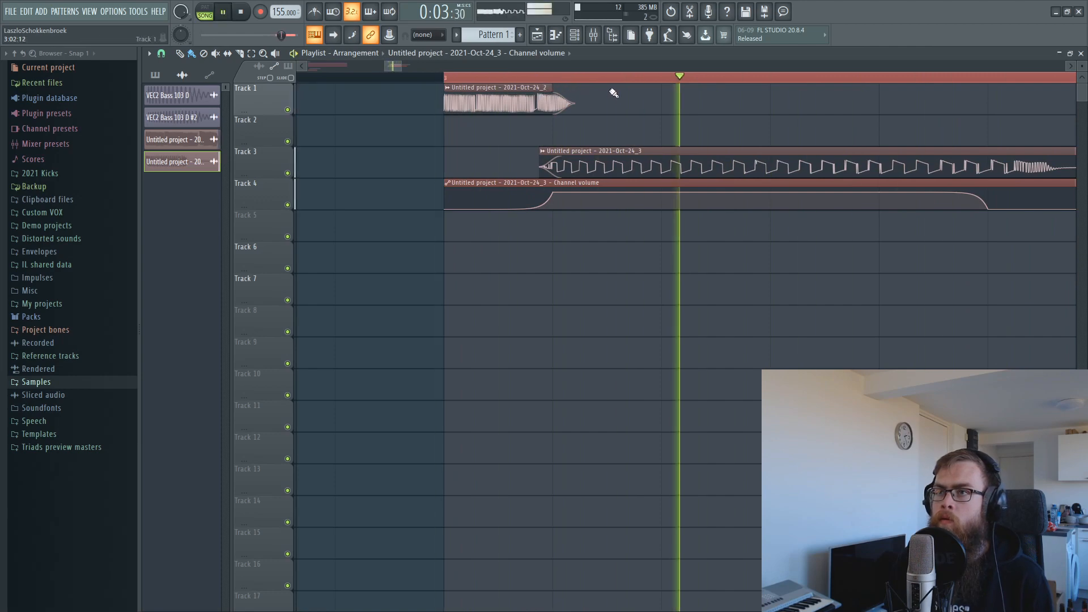
Play the layered kick again and open the Track 1 clip's channel settings and mixer.
key(F9)
click(538, 36)
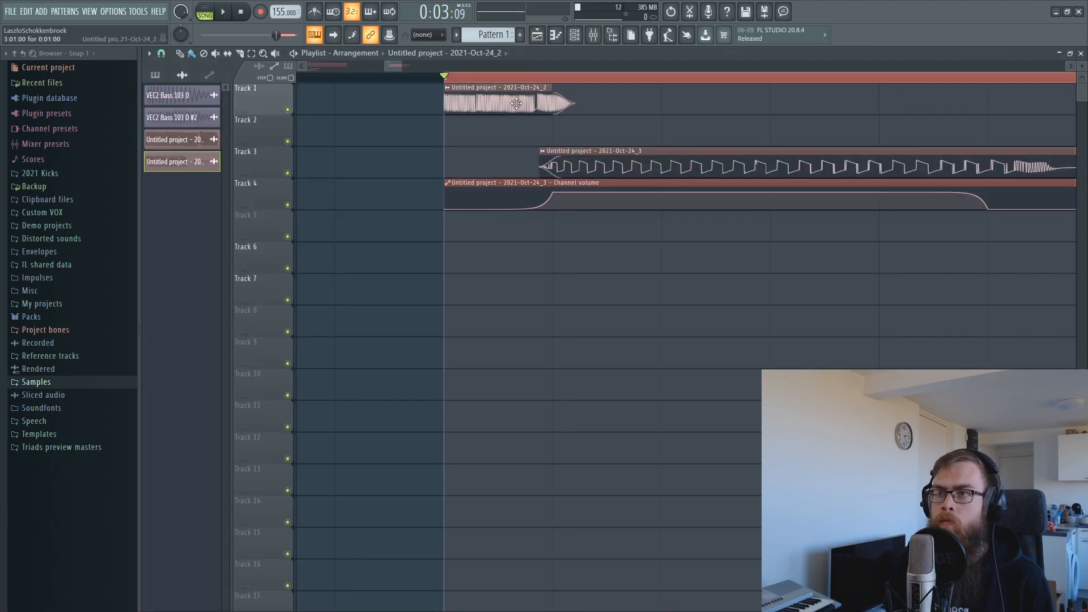
double_click(527, 102)
key(F9)
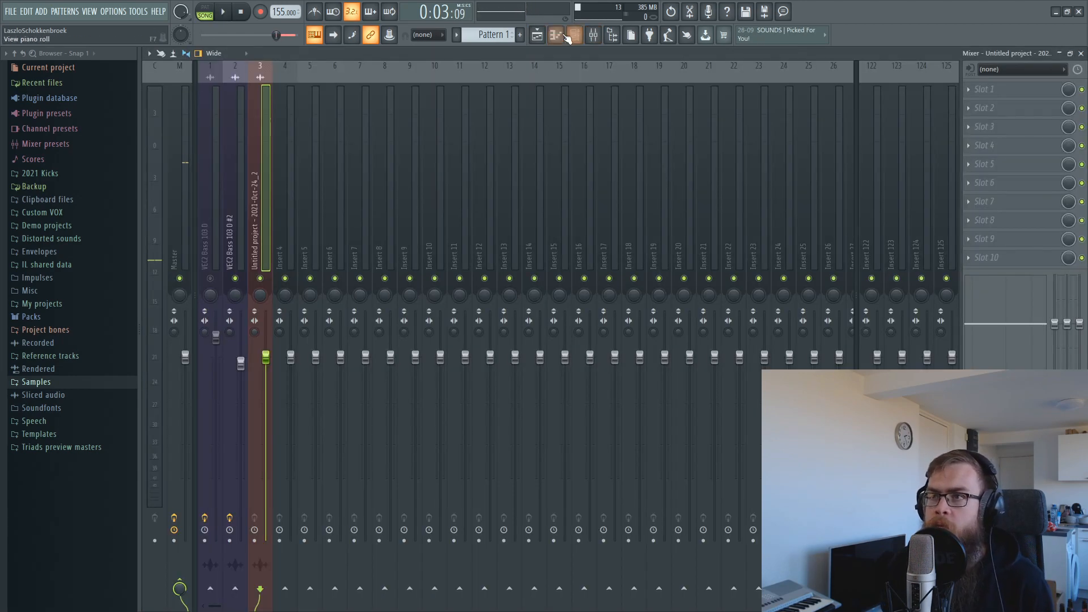
Open the second rendered clip's channel settings and check its mixer insert levels during playback.
click(541, 37)
click(595, 172)
double_click(594, 173)
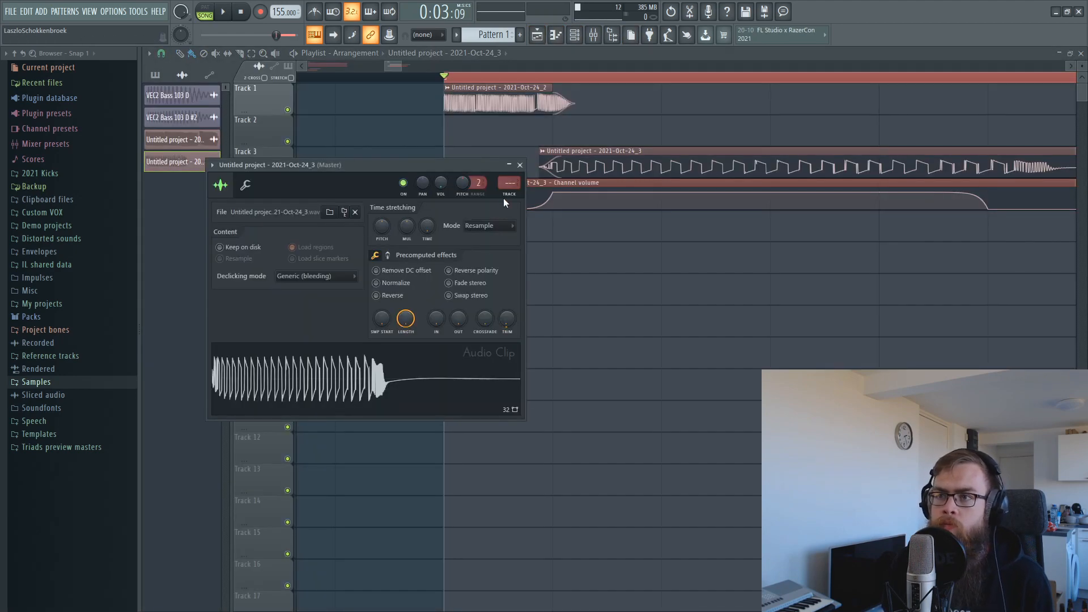
key(F9)
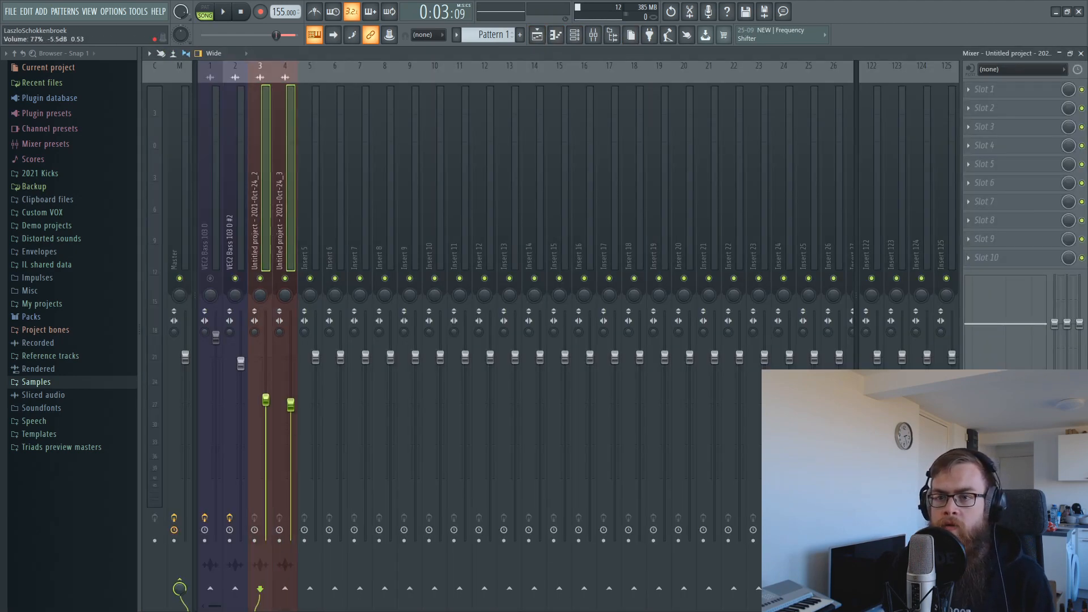
key(space)
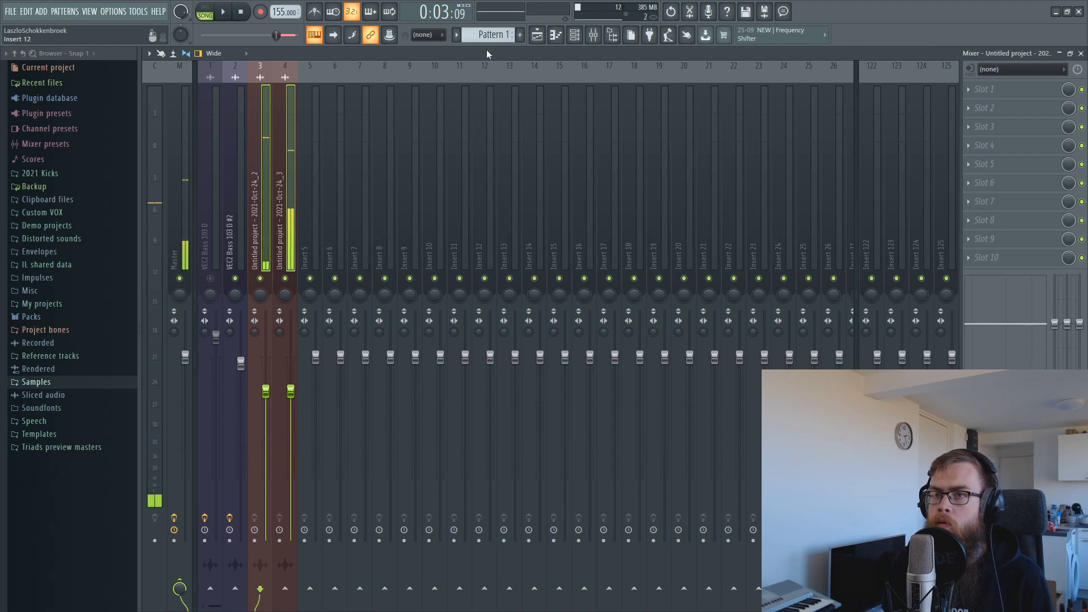
click(537, 35)
scroll(589, 79, down, 4)
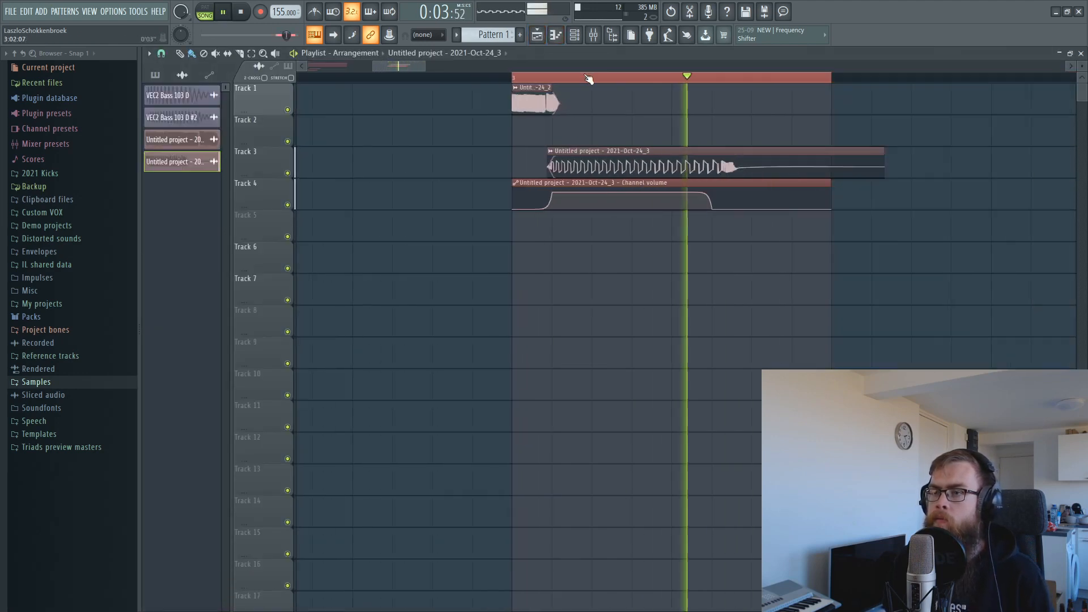
key(space)
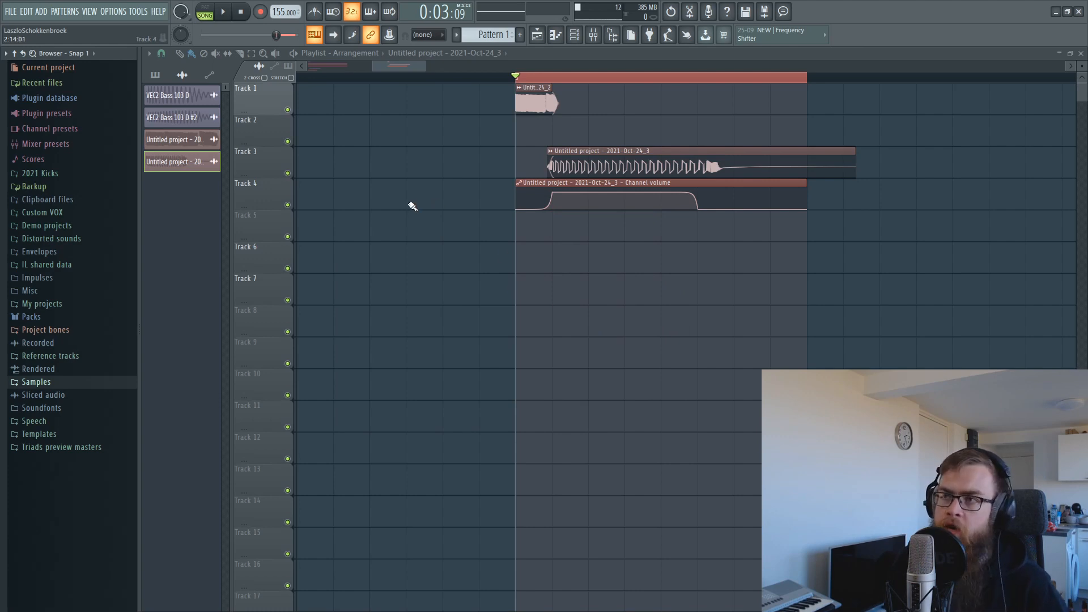
click(575, 35)
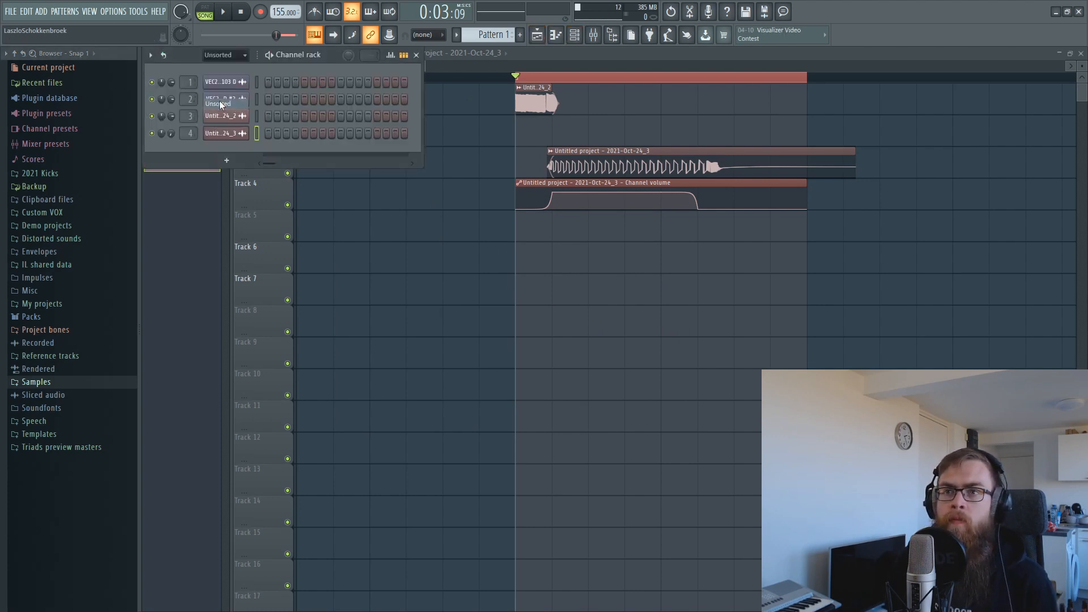
Replace the spare channel's instrument with Kick 2 and view its notes in the piano roll.
right_click(219, 101)
mouse_move(299, 180)
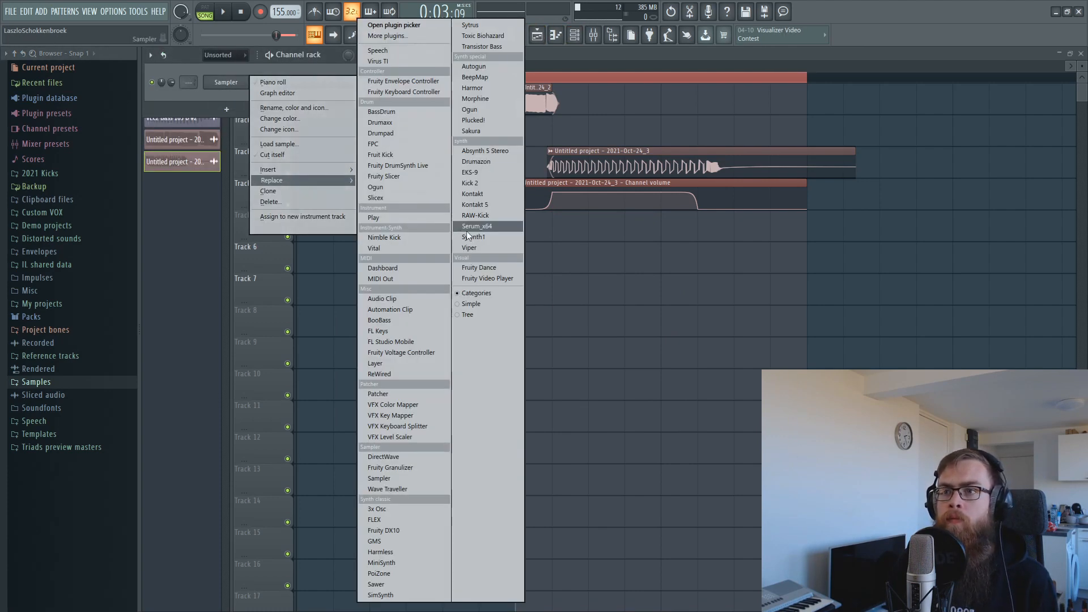
click(474, 182)
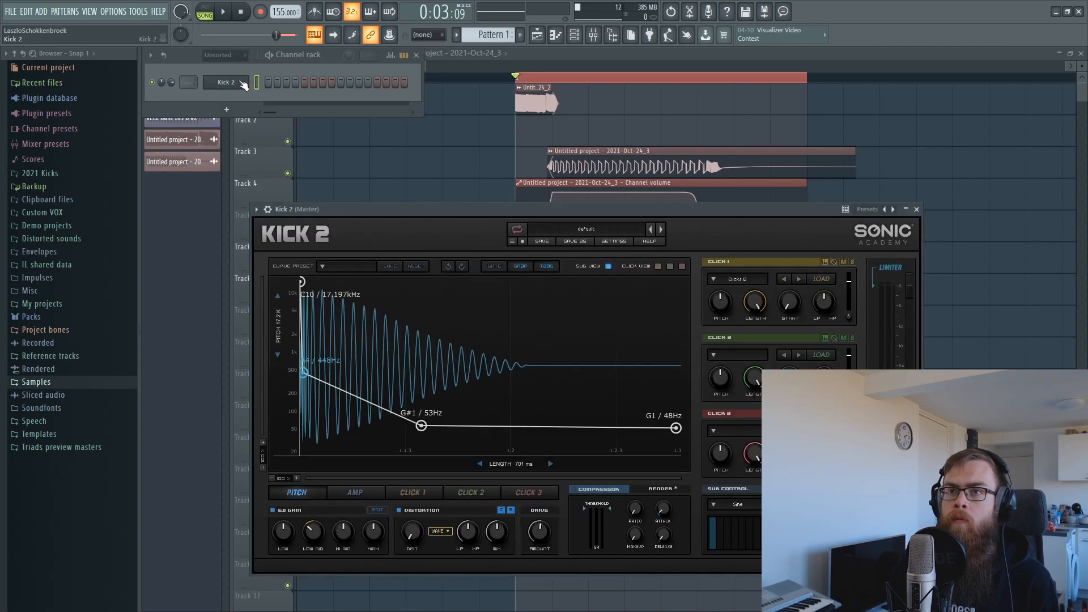
right_click(226, 82)
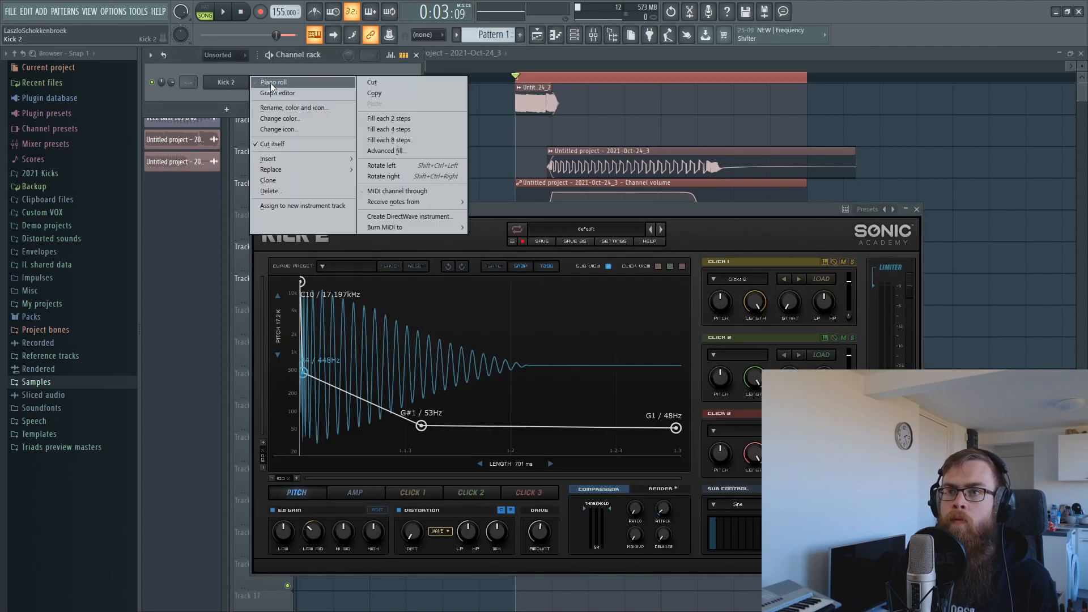
click(271, 84)
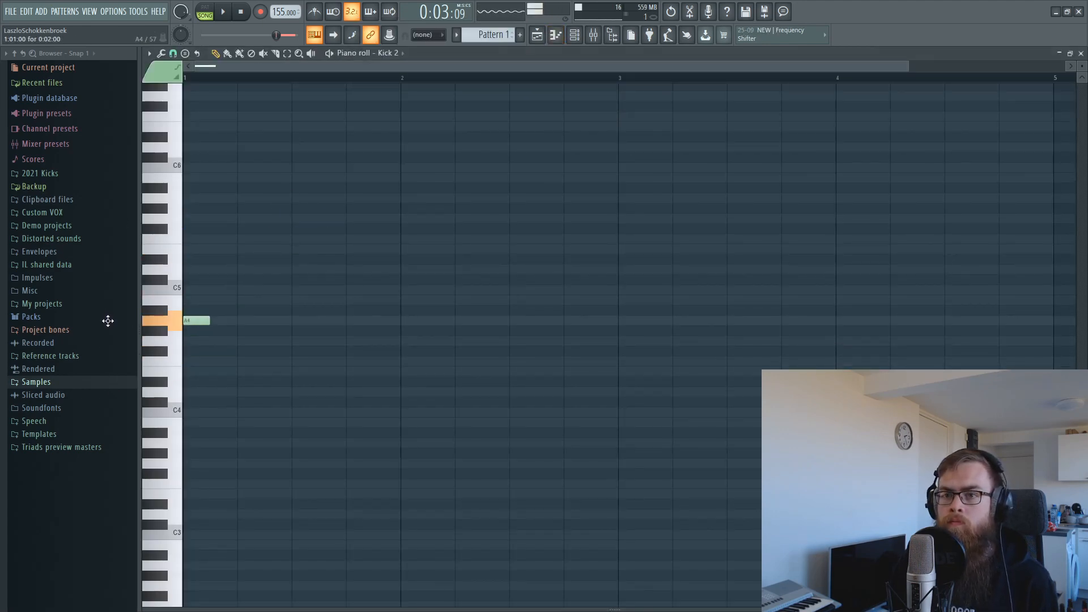
Inspect Kick 2's AMP and PITCH envelopes in its instrument window.
click(575, 36)
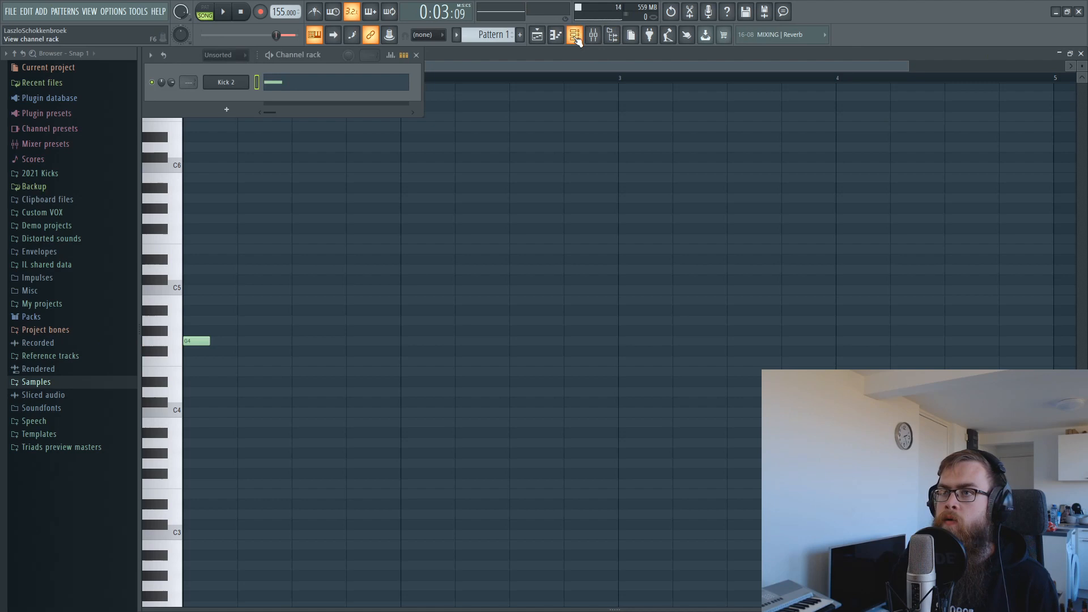
click(211, 85)
click(355, 492)
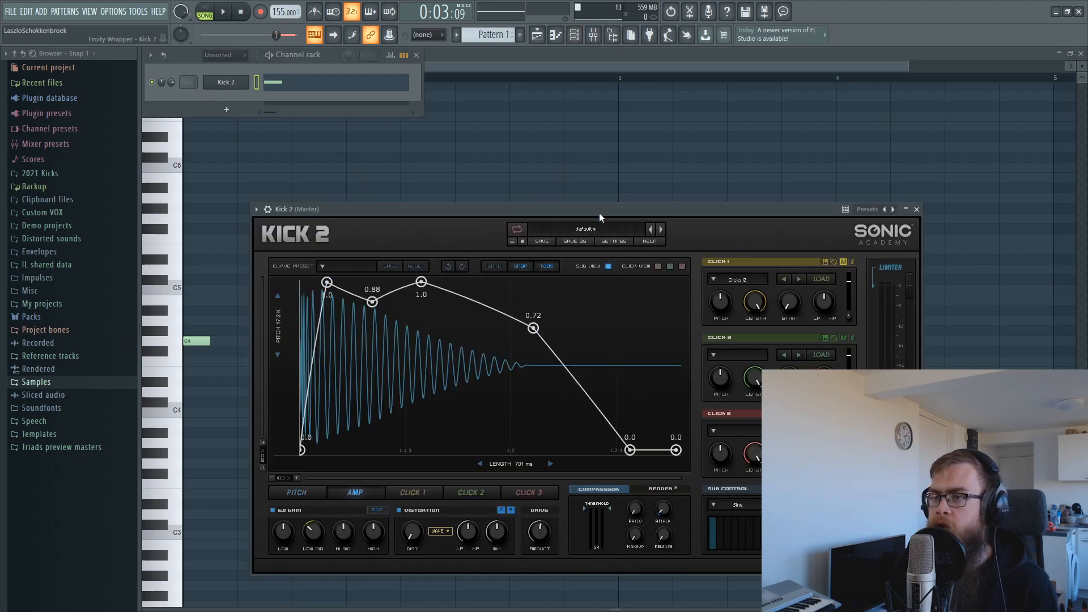
drag(601, 217, 615, 174)
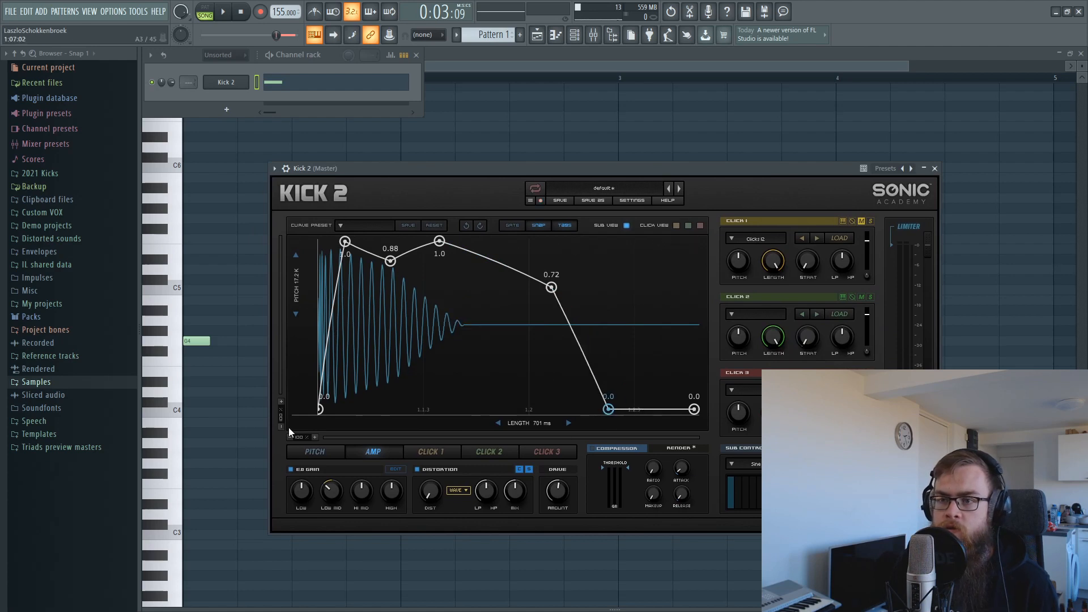
click(315, 452)
click(536, 35)
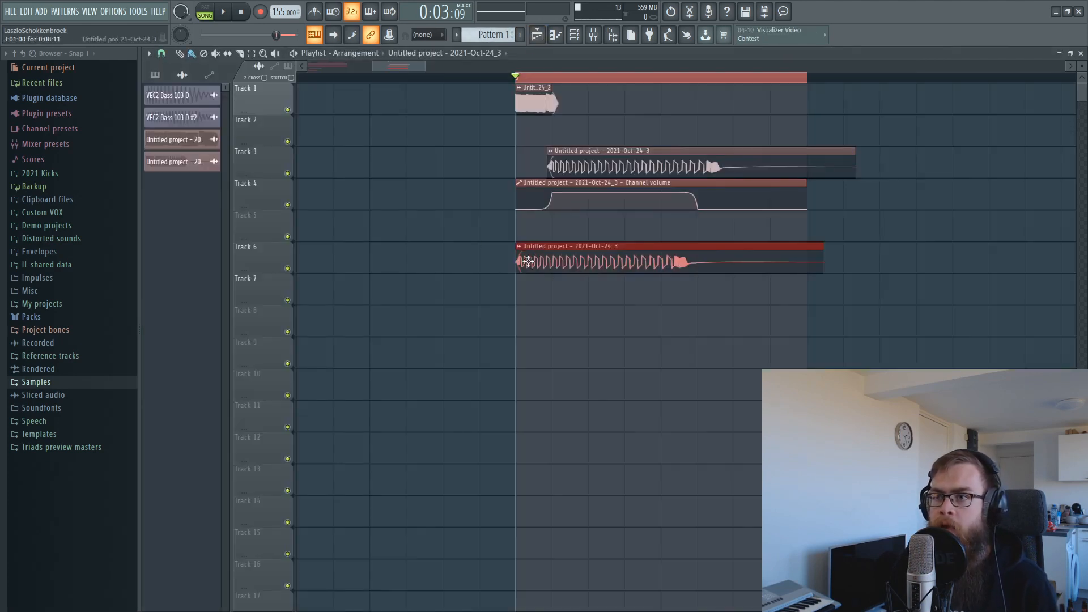
Place the Kick 2 pattern on Track 6 and mute Track 3.
click(570, 253)
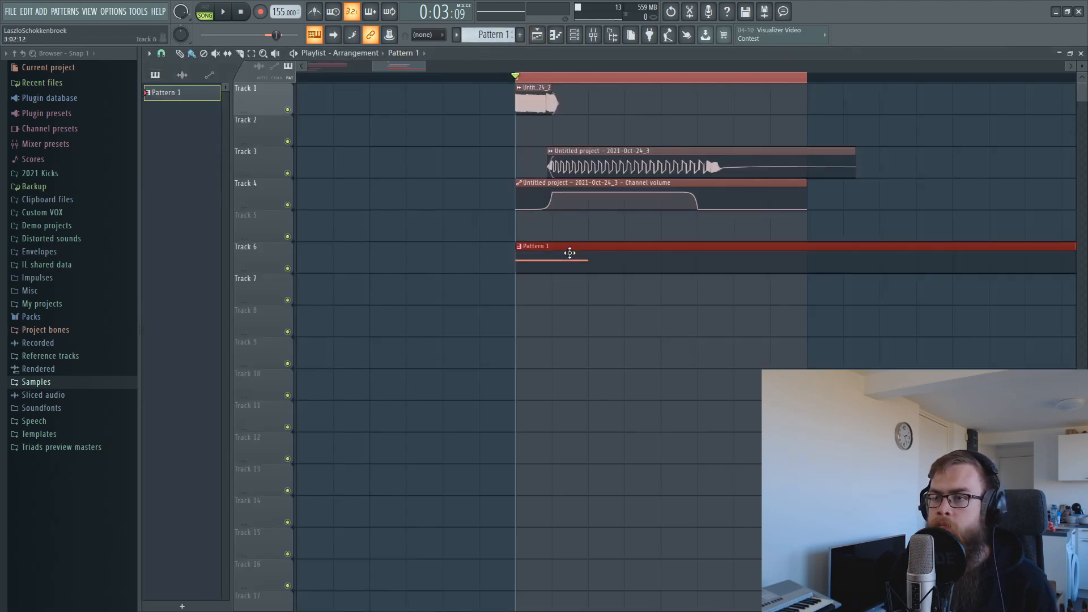
click(574, 36)
key(space)
key(space)
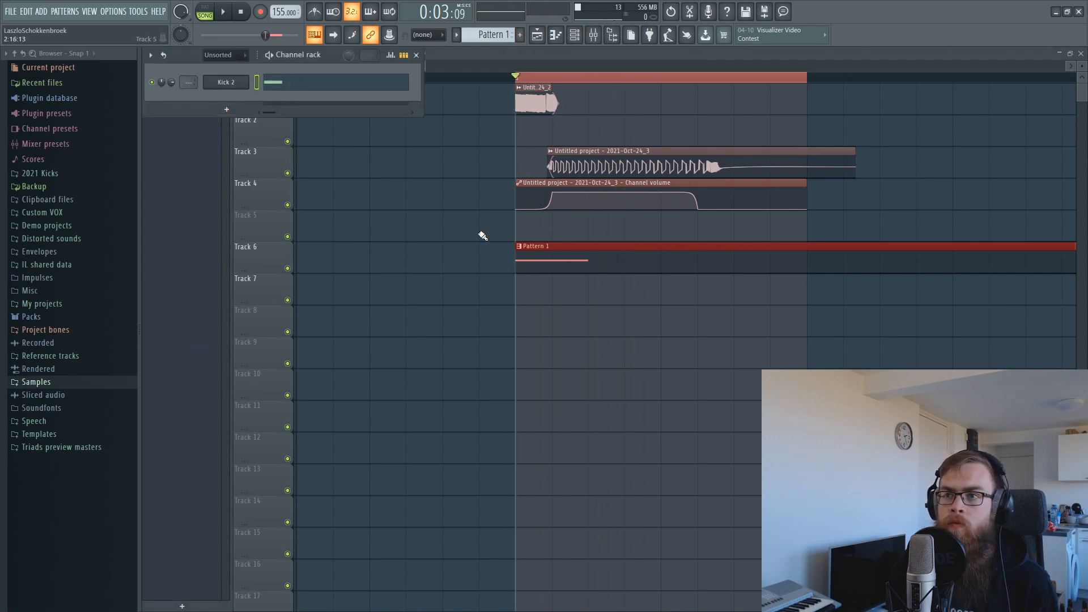
click(288, 174)
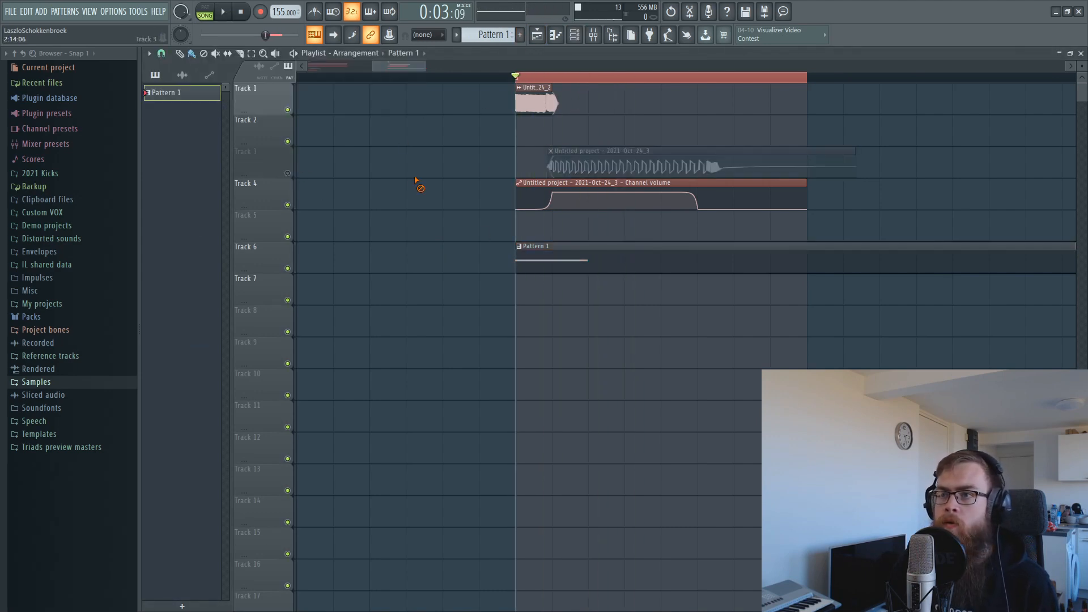
Raise Kick 2's pitch sweep to about 1.1 kHz, delay its drop to 52 Hz, and shorten the loop.
click(574, 36)
key(space)
click(239, 84)
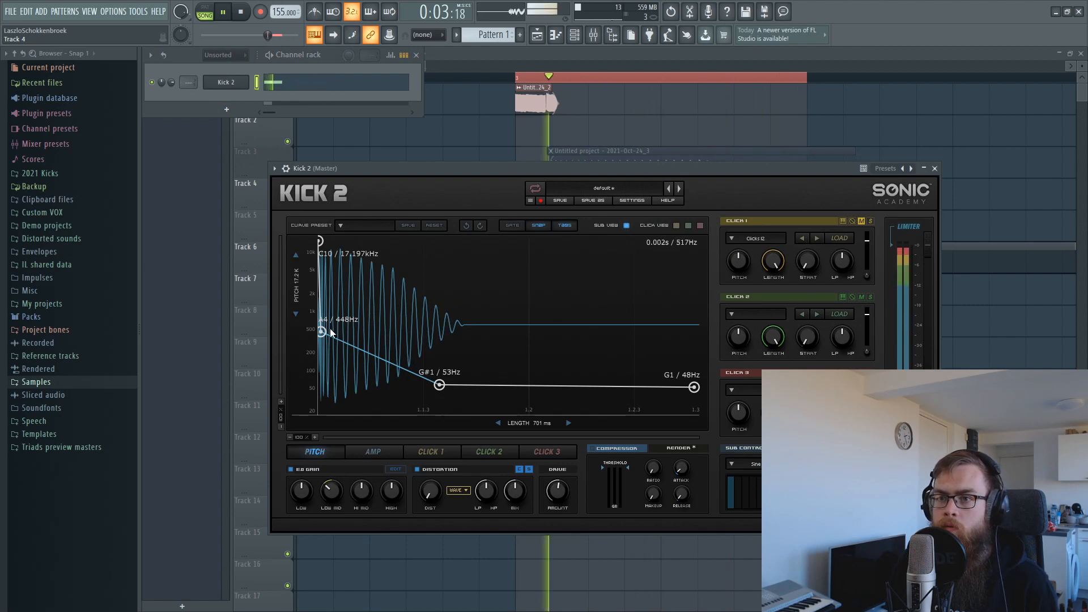
drag(332, 332, 325, 309)
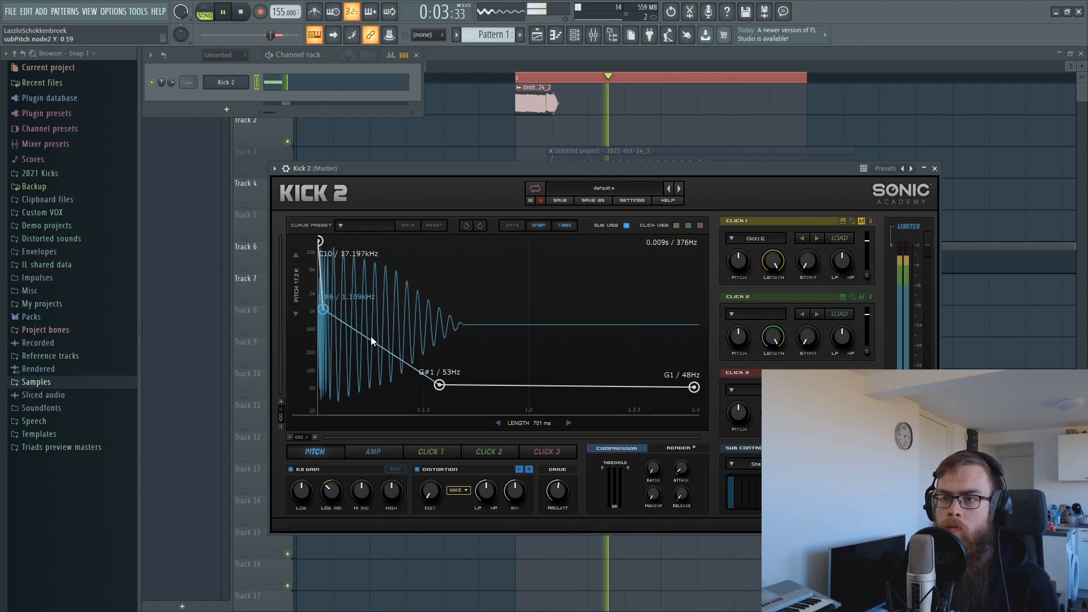
drag(440, 385, 460, 390)
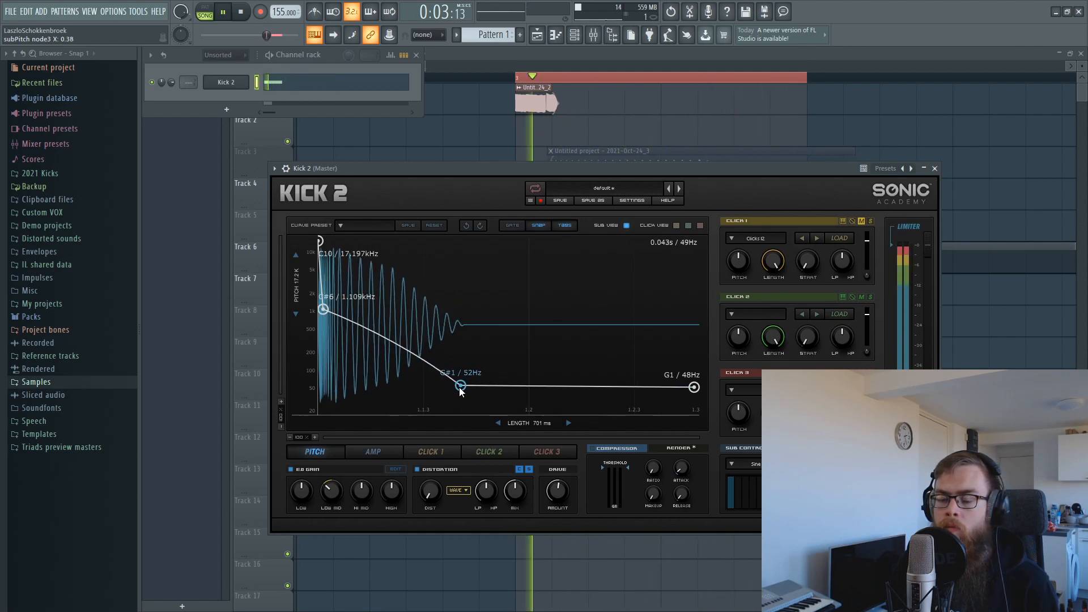
right_click(832, 98)
drag(806, 78, 663, 83)
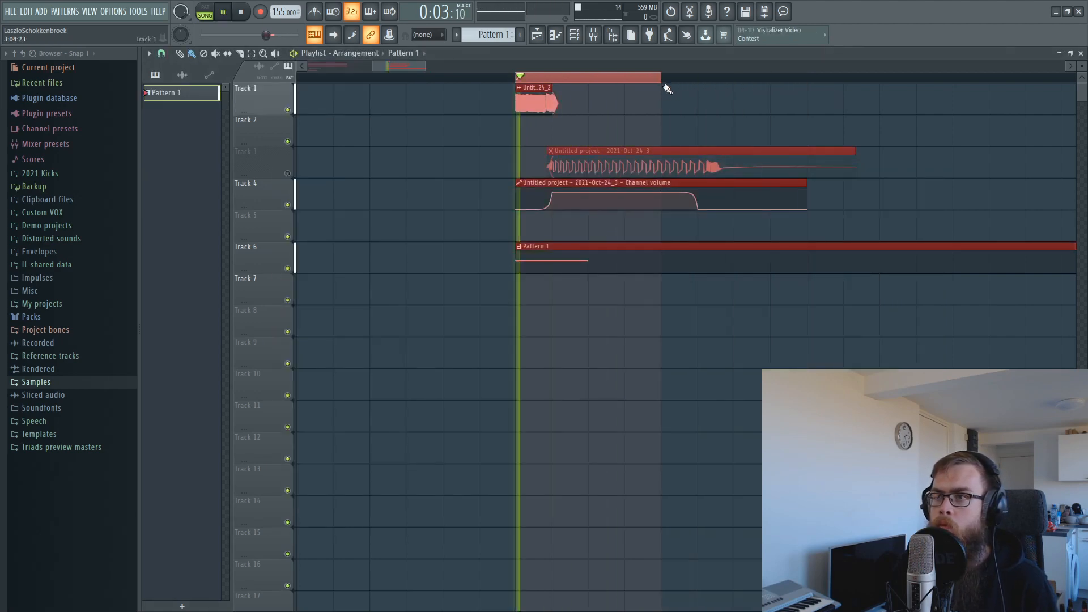
Make Kick 2's amplitude envelope fade to silence earlier.
right_click(668, 89)
click(575, 36)
key(space)
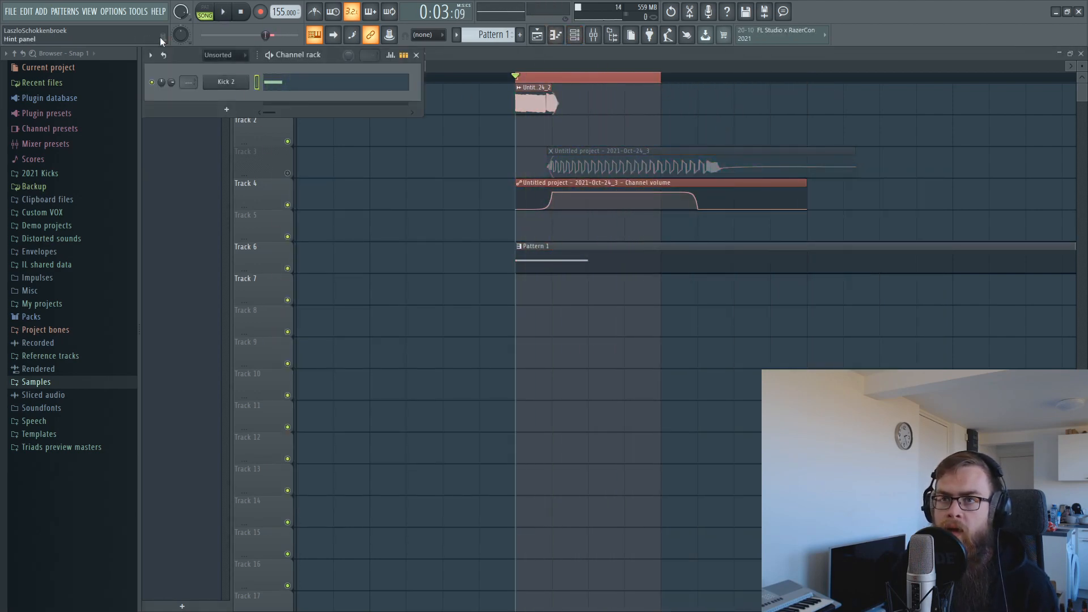
click(227, 83)
click(396, 453)
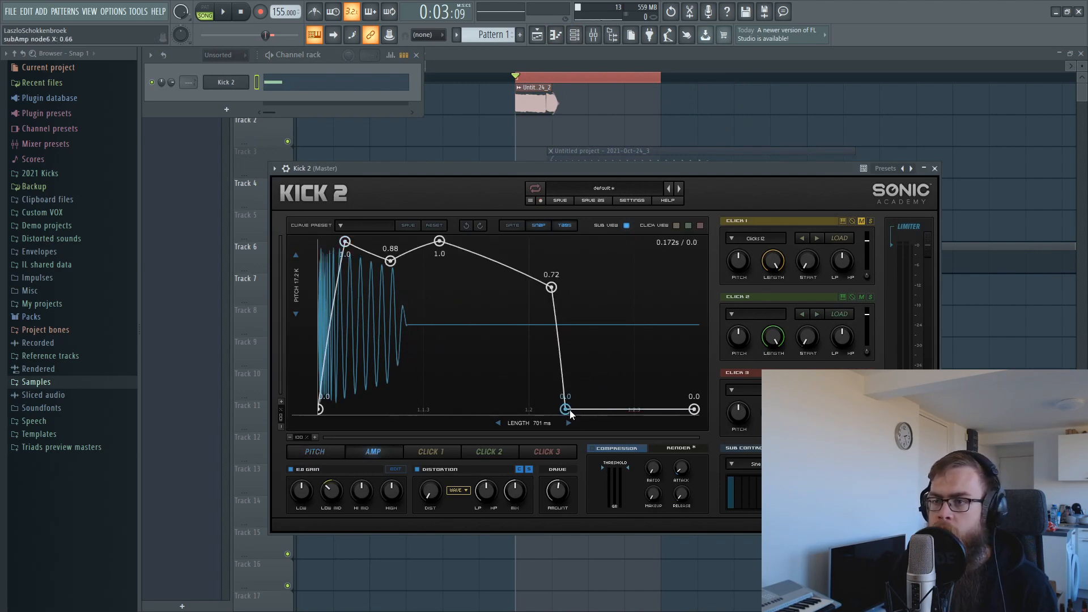
drag(569, 410, 560, 409)
key(space)
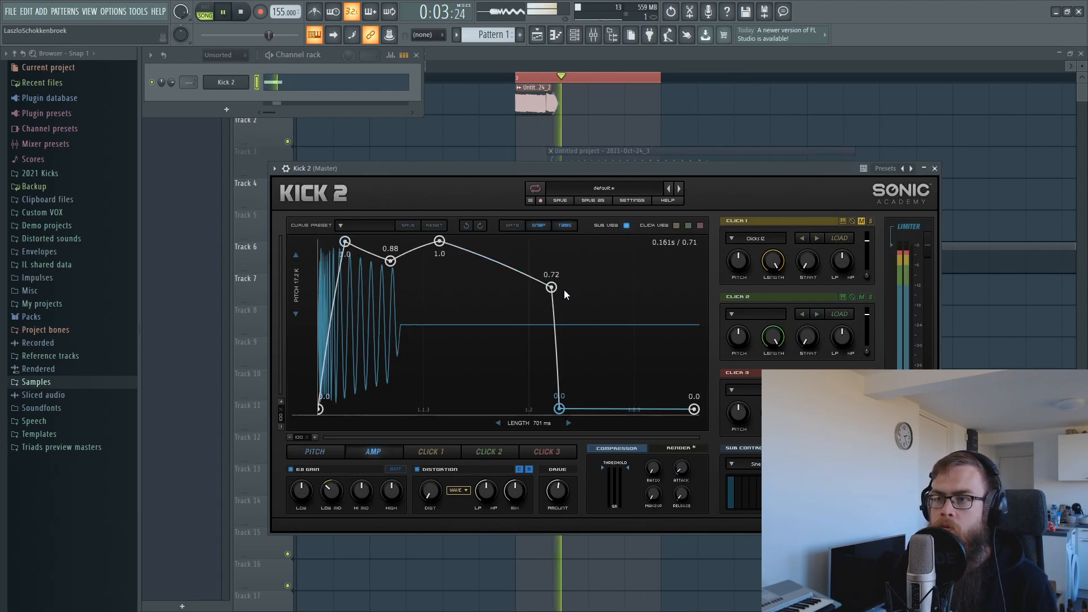
Lift Kick 2's sustain points to 0.83 and 0.88, sharpen the attack to 0.92, and pull silence earlier.
drag(565, 294, 537, 276)
drag(345, 242, 324, 241)
drag(389, 261, 436, 241)
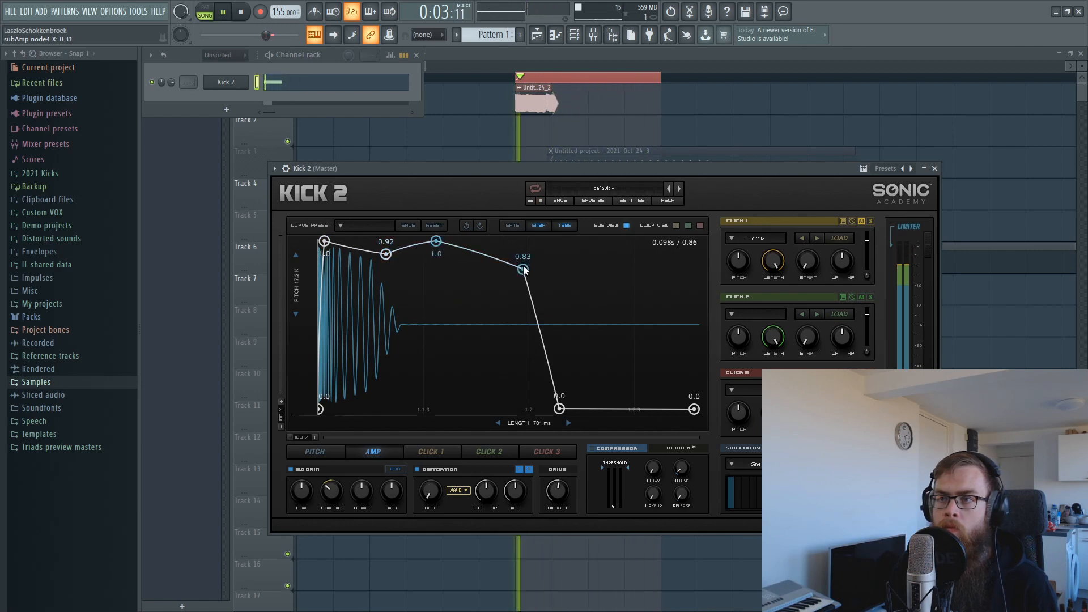
drag(524, 270, 514, 261)
drag(559, 409, 545, 410)
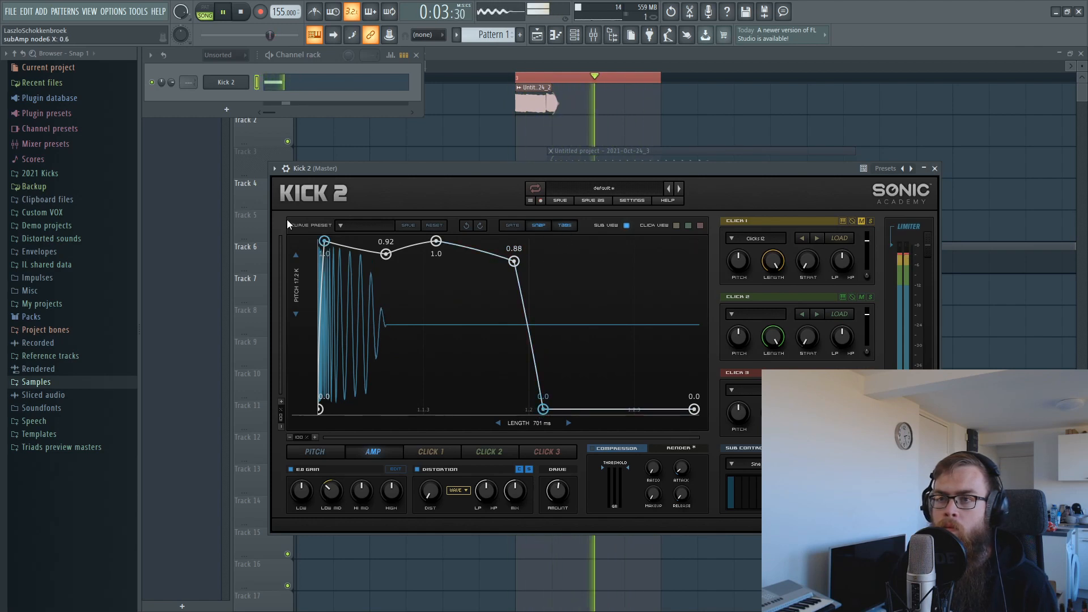
Raise Kick 2's second pitch-sweep point to about 1.48 kHz and open its channel settings.
click(315, 451)
drag(323, 309, 326, 303)
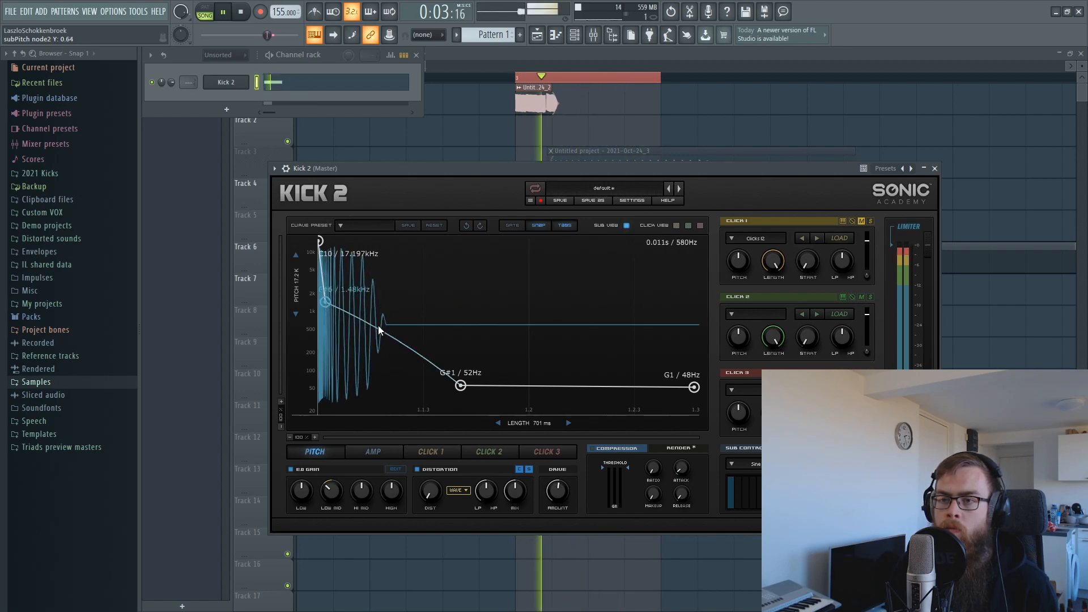
key(space)
click(286, 168)
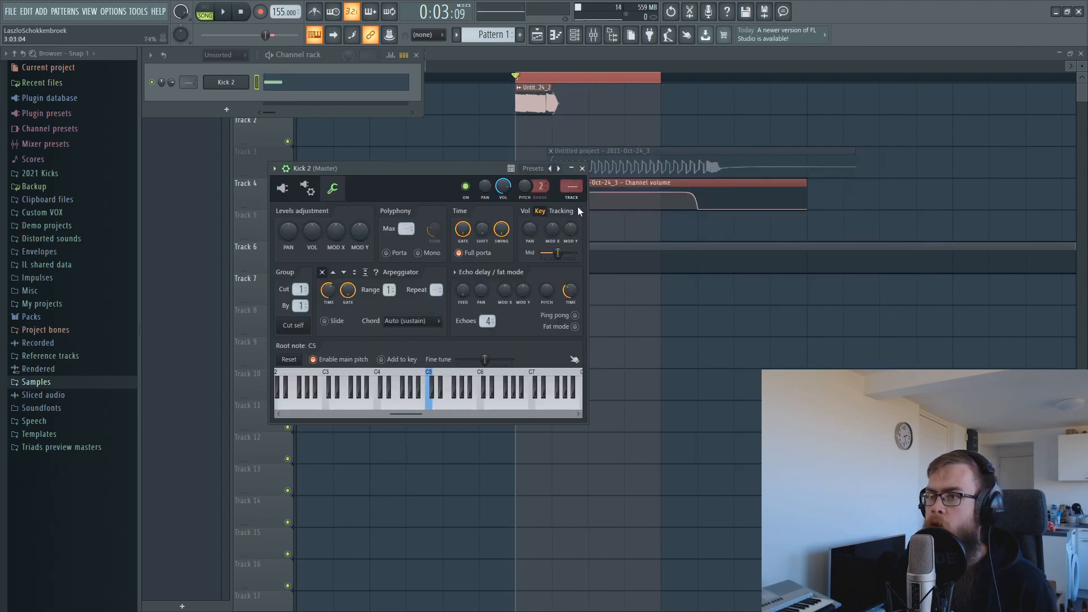
key(F9)
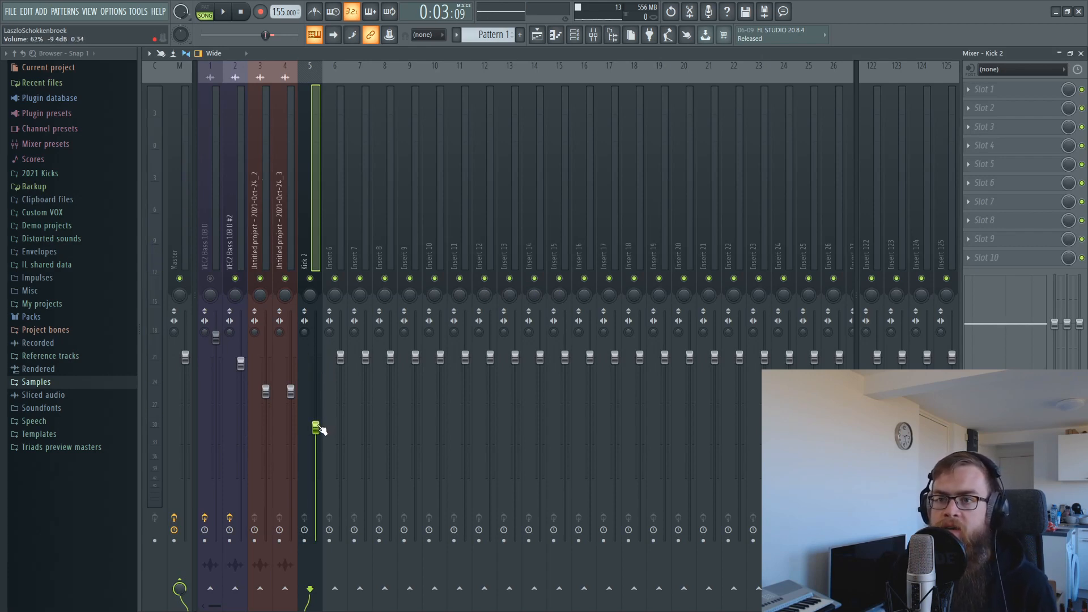
Raise the Kick 2 mixer track to 90% and route it with track 3 only to Insert 6.
key(space)
drag(316, 397, 315, 384)
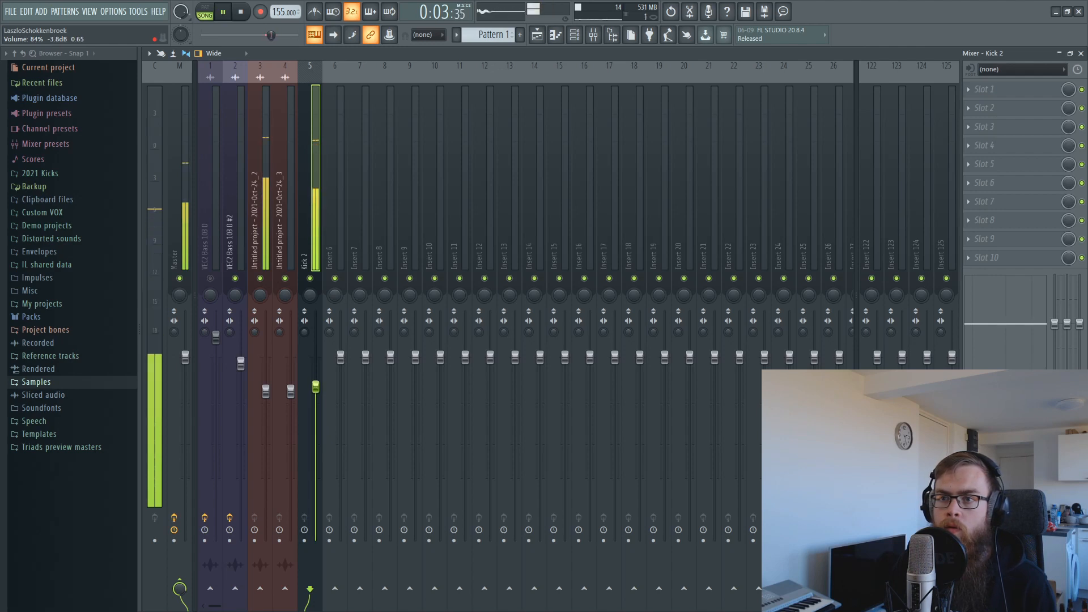
drag(315, 384, 316, 374)
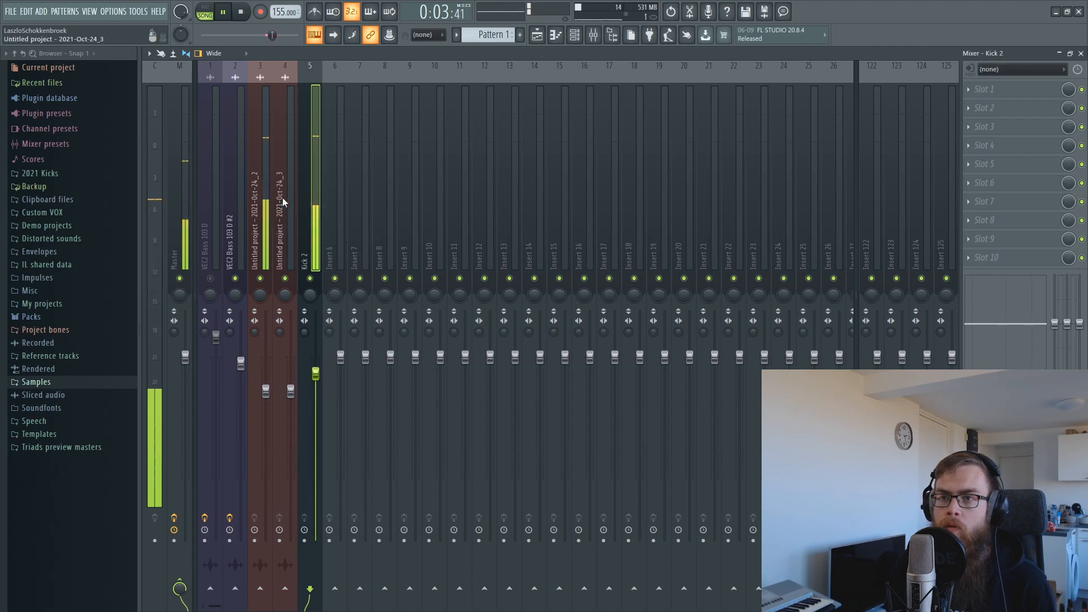
ctrl+shift+click(258, 186)
right_click(344, 591)
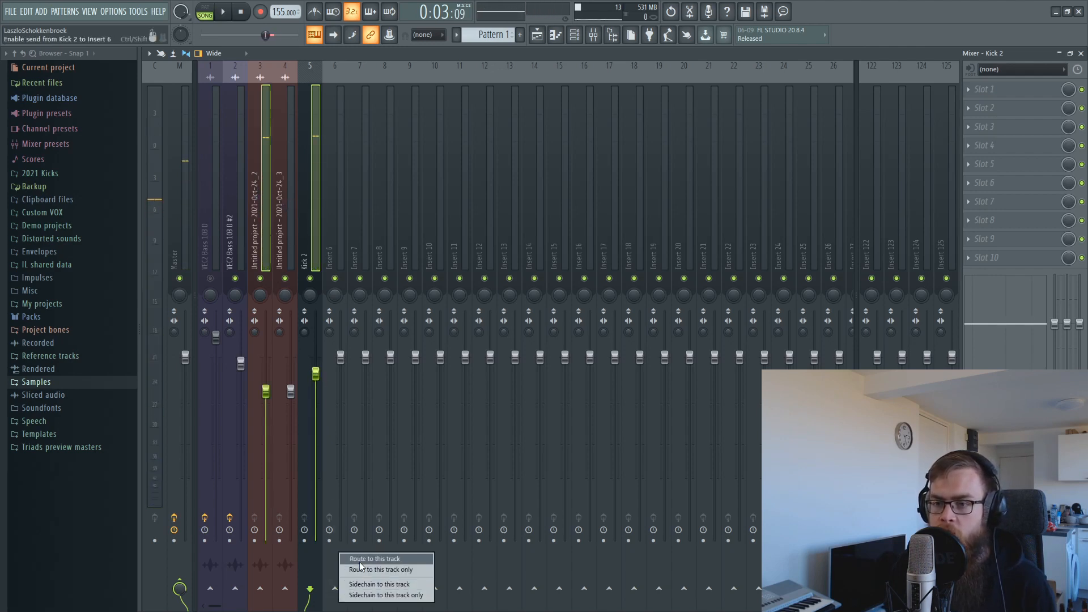
click(376, 569)
Load Misstortion 2 on Insert 6 with 9.8 dB hard clip, 17 dB soft clip and 7% mix.
click(986, 89)
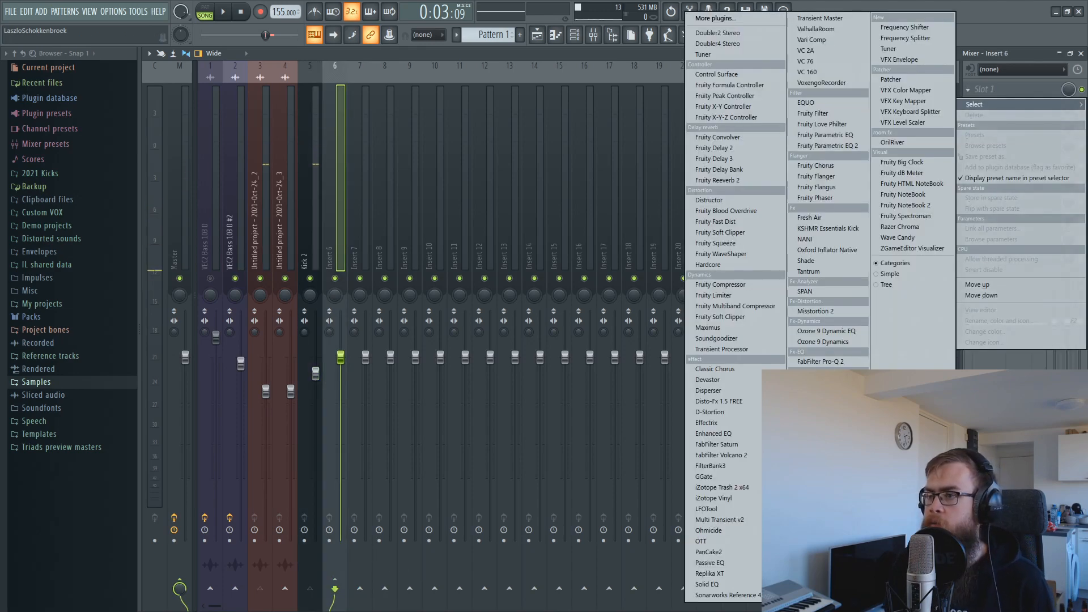
click(813, 311)
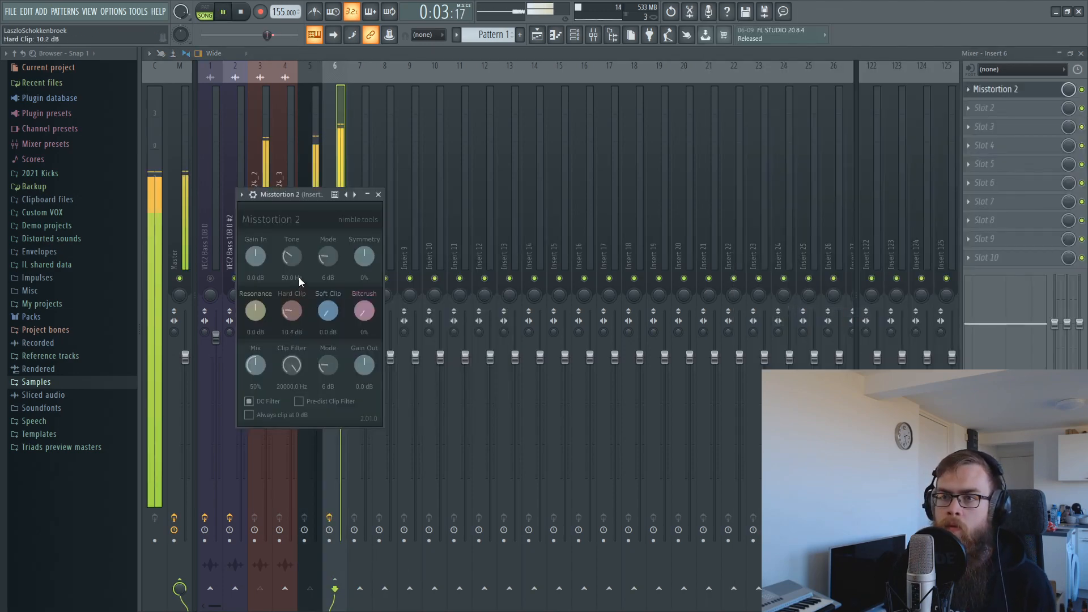
drag(299, 279, 299, 279)
drag(260, 401, 259, 411)
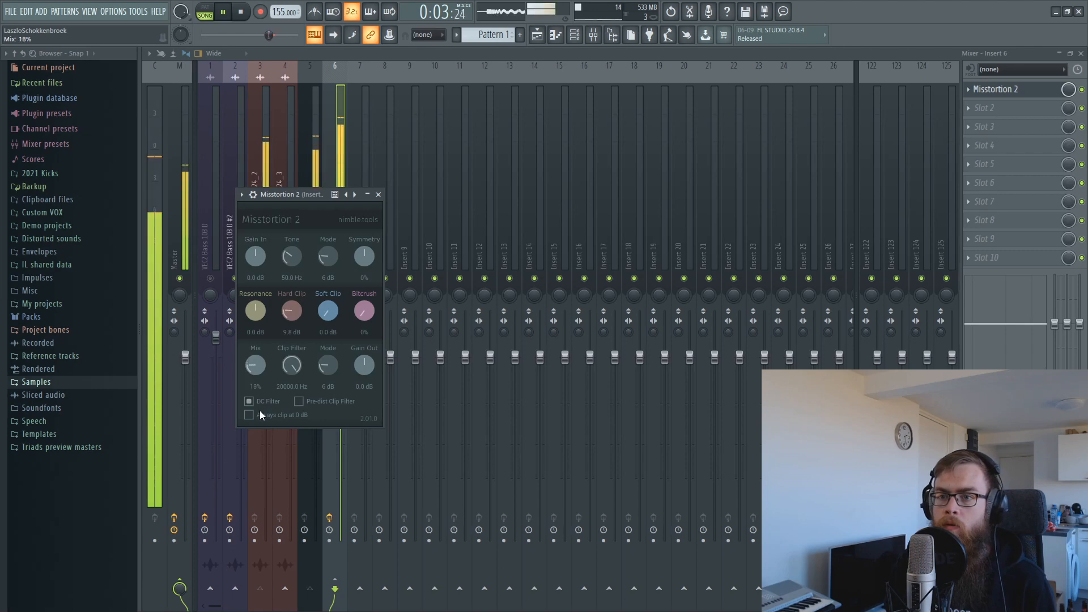
drag(345, 256, 345, 262)
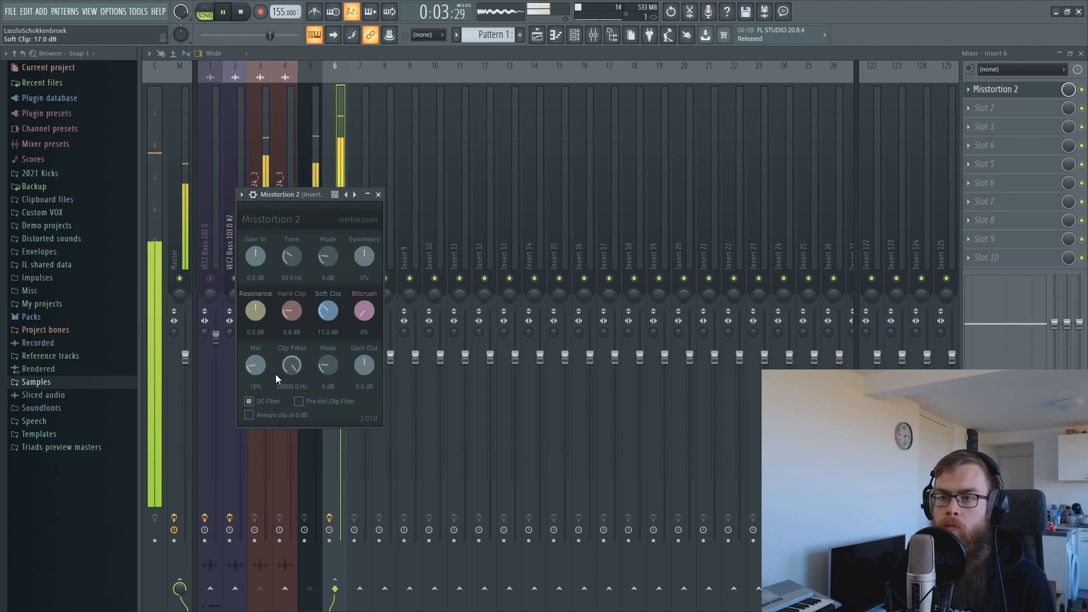
drag(255, 367, 255, 380)
Add FabFilter Pro-Q 2 to Insert 6 with a bell boost of about +1.9 dB at 9950 Hz.
click(1021, 107)
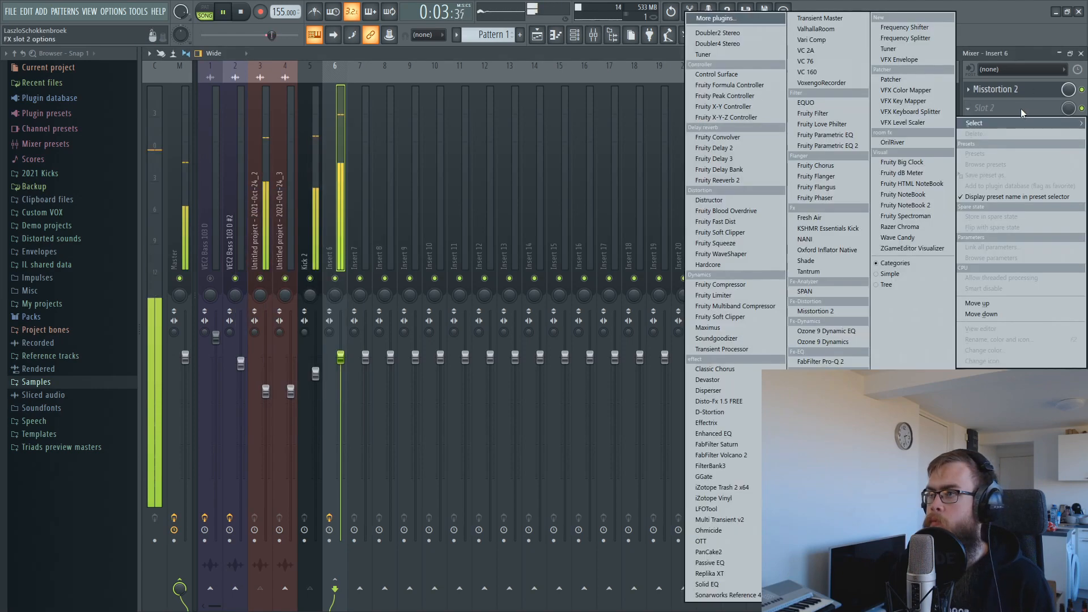
click(856, 363)
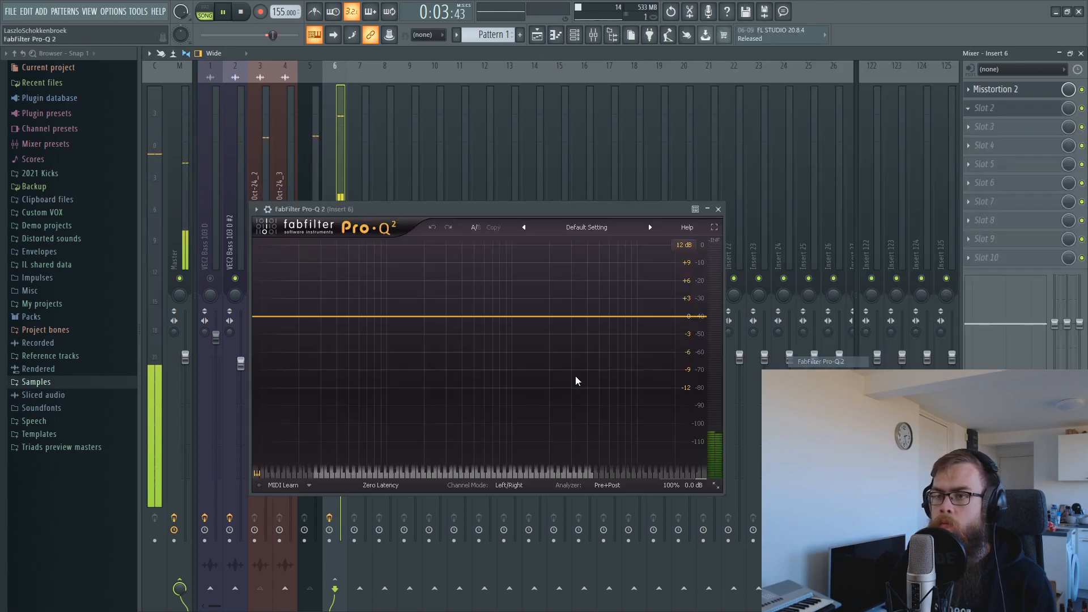
mouse_move(554, 316)
mouse_down()
mouse_move(584, 299)
mouse_move(638, 305)
mouse_move(563, 310)
mouse_up()
drag(637, 304, 637, 306)
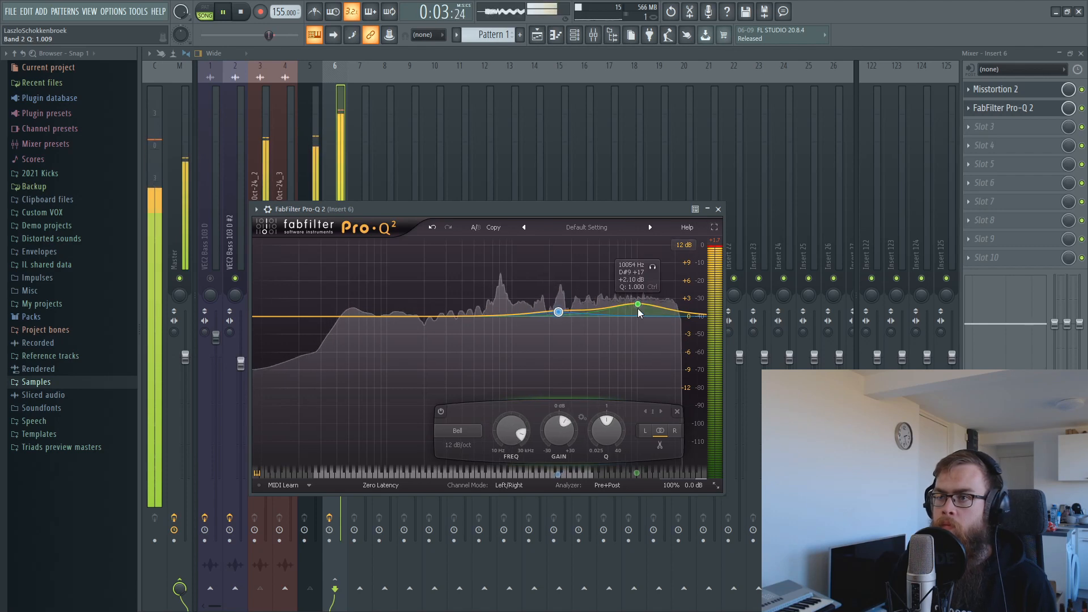
click(719, 209)
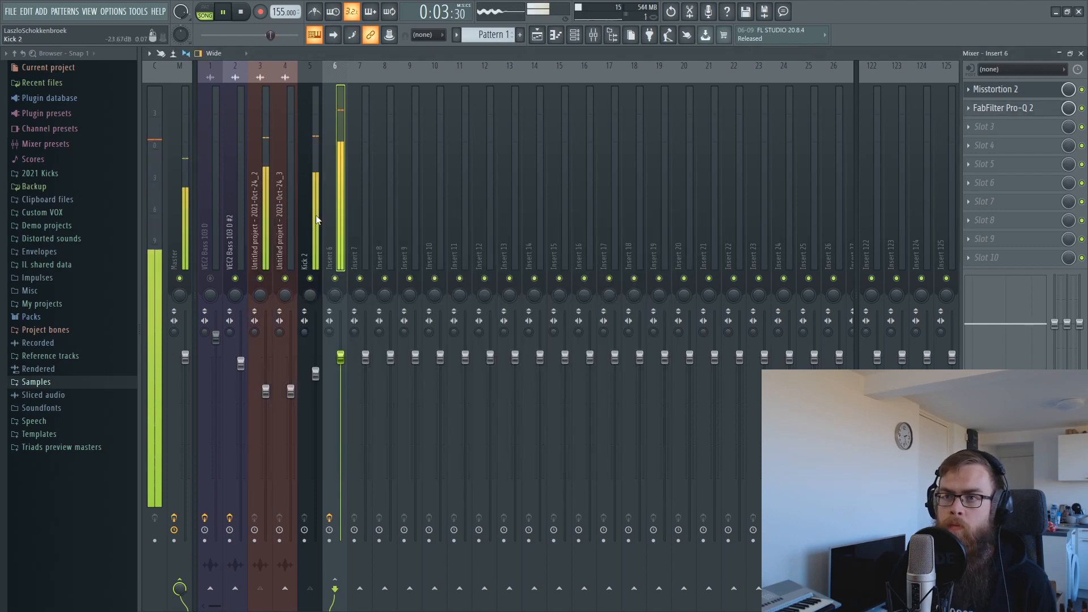
Unmute Track 3, audition the layers, and select the Kick 2 mixer track.
key(space)
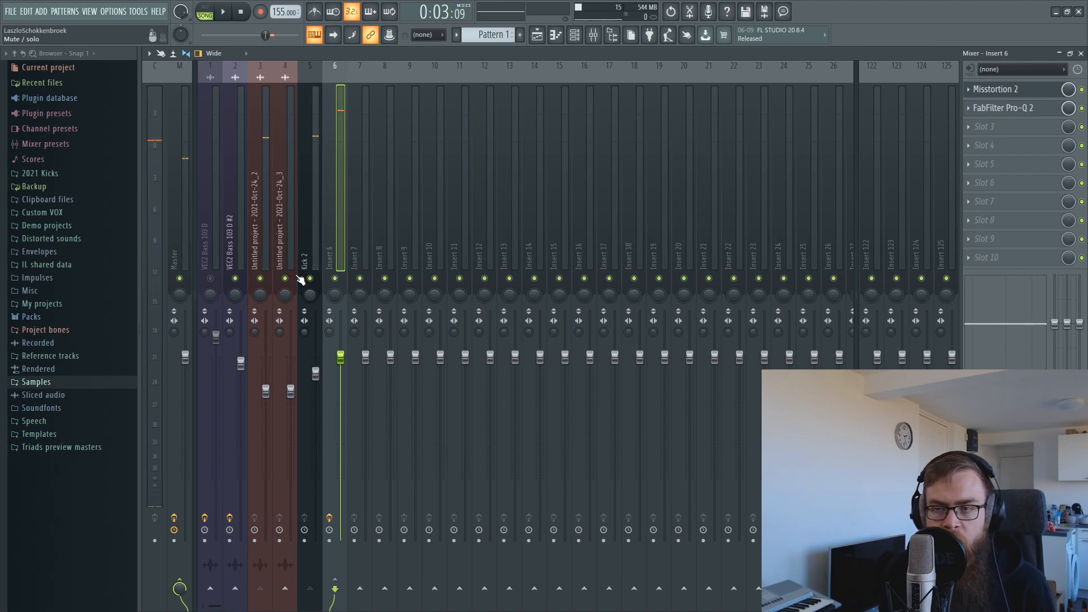
click(536, 38)
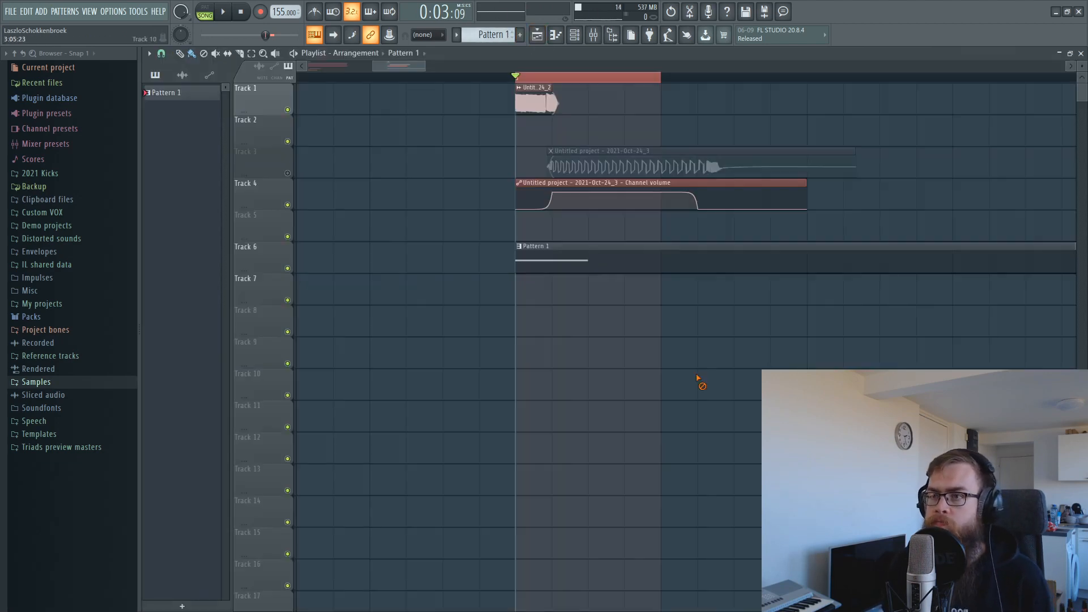
click(288, 173)
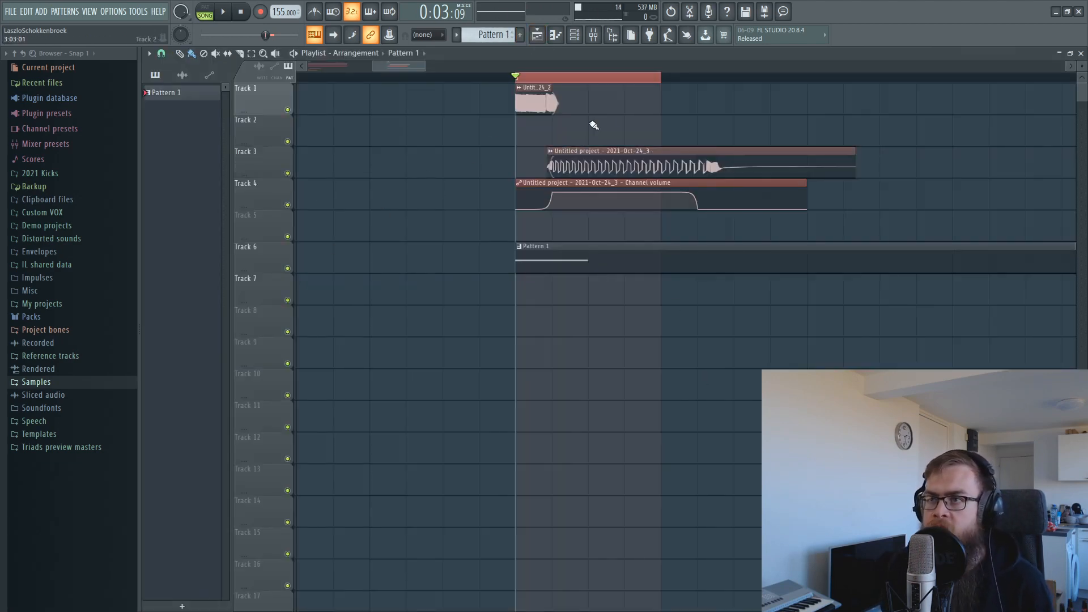
key(space)
key(space)
key(F9)
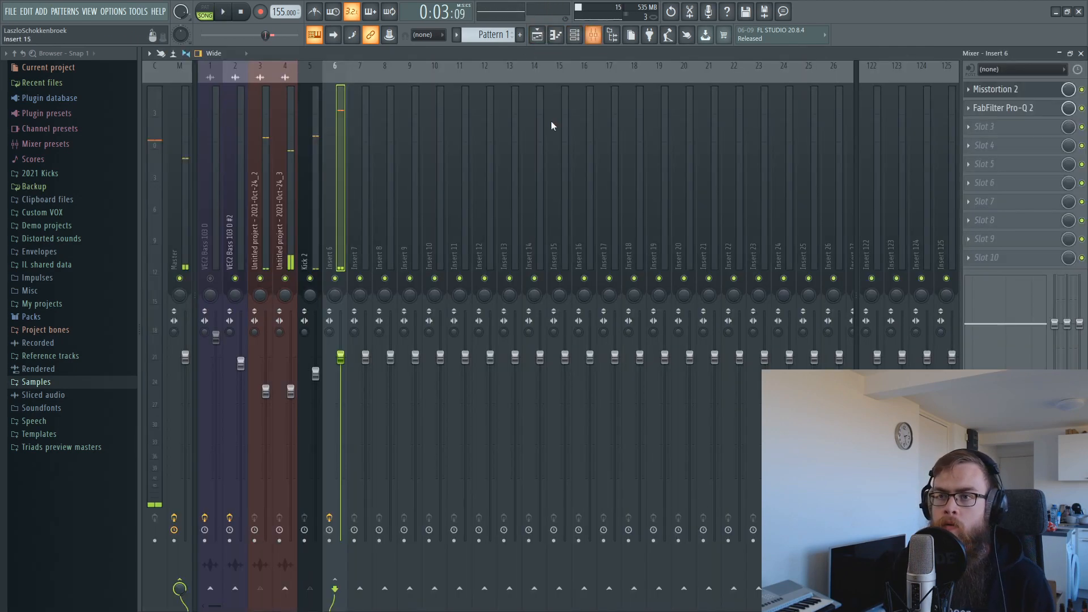
click(309, 291)
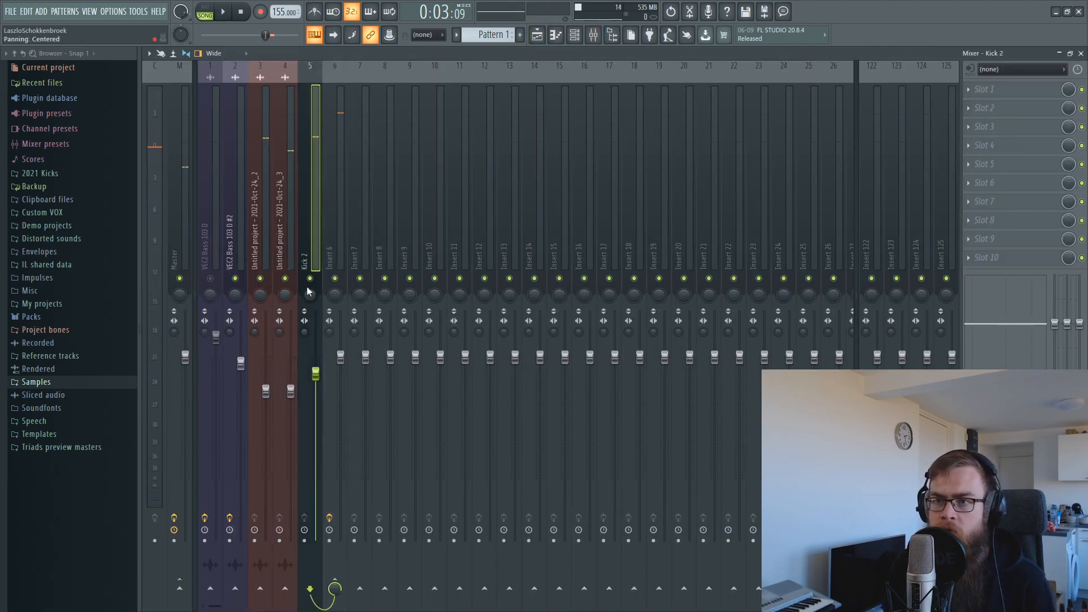
click(1080, 53)
key(F6)
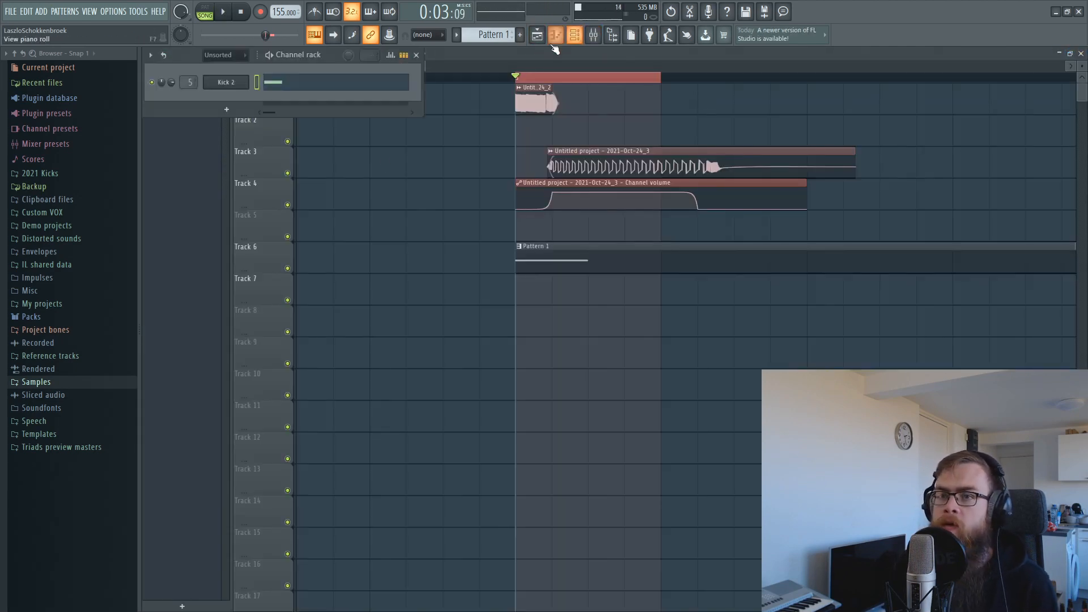
Create a Kick 2 volume automation clip and place it on Track 7.
right_click(170, 84)
click(203, 168)
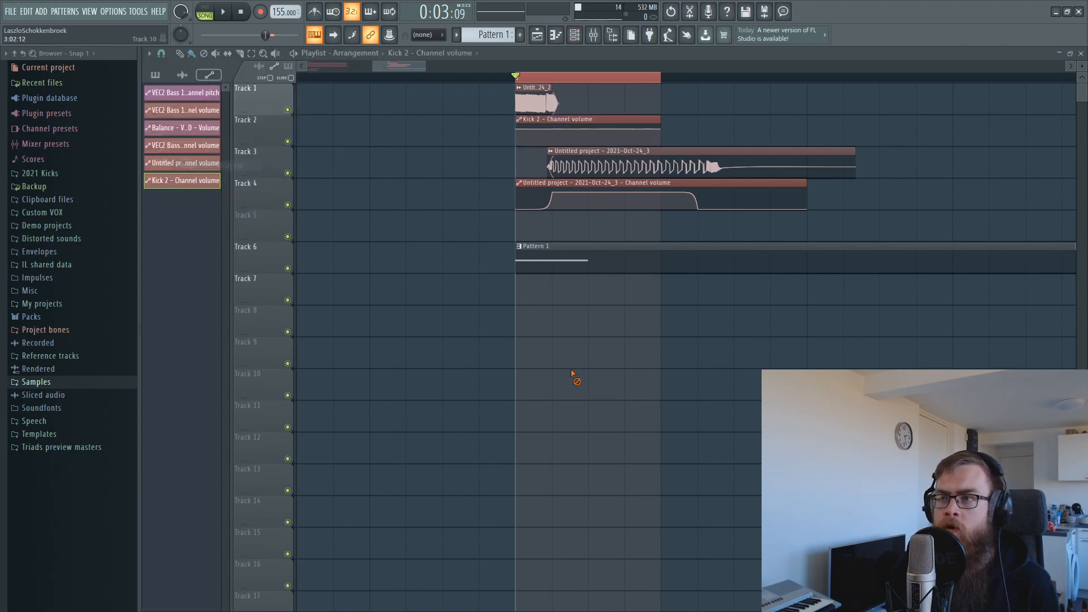
drag(567, 121, 574, 287)
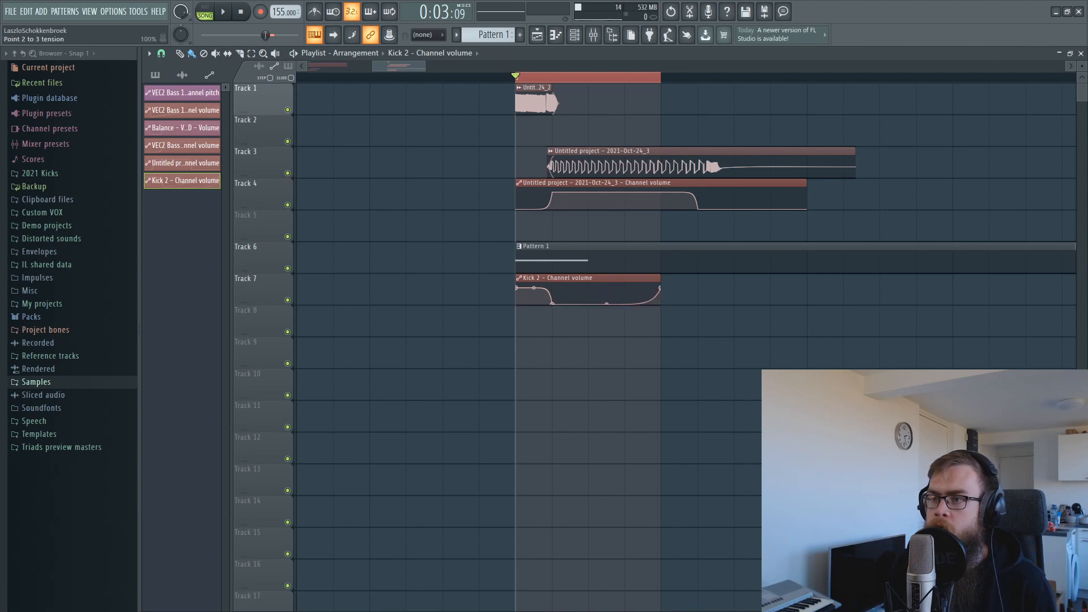
key(space)
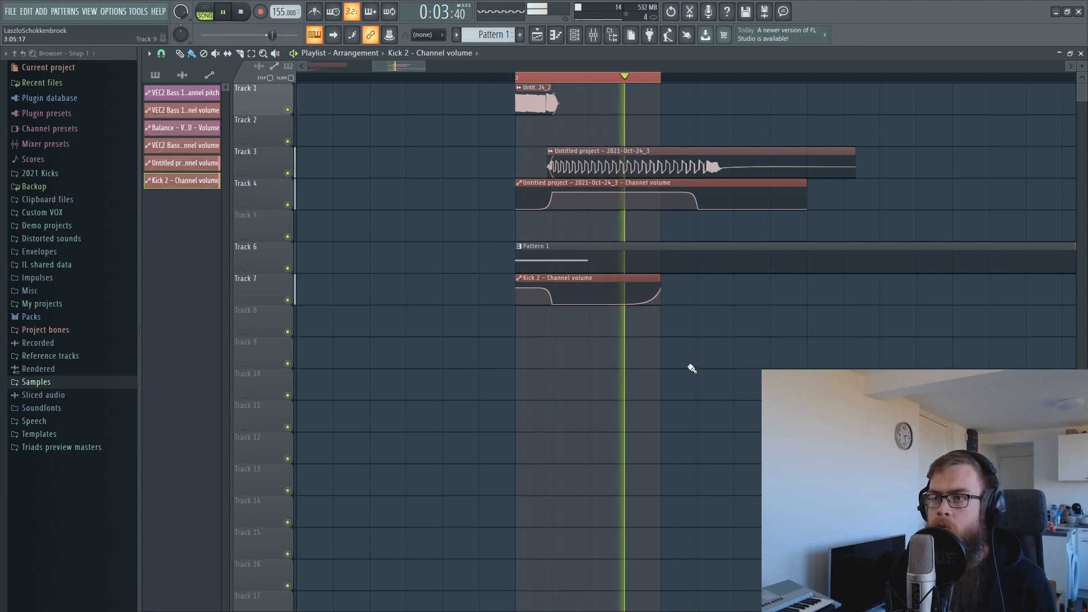
key(space)
Loop 3:01 to 3:09 and edit the automation, raising the third point to 82% then deleting it.
drag(515, 78, 808, 80)
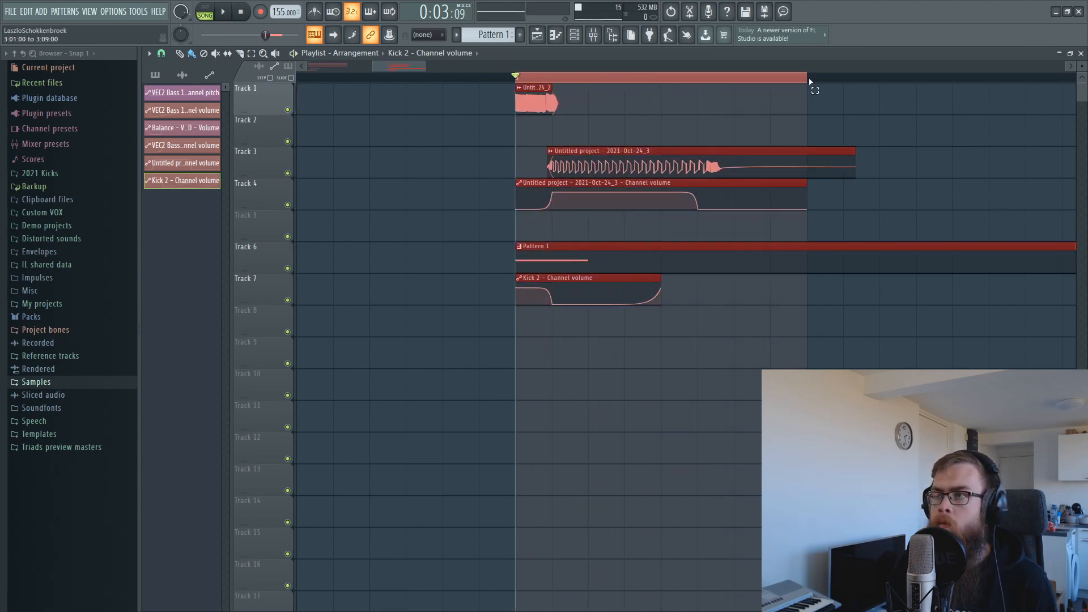
key(space)
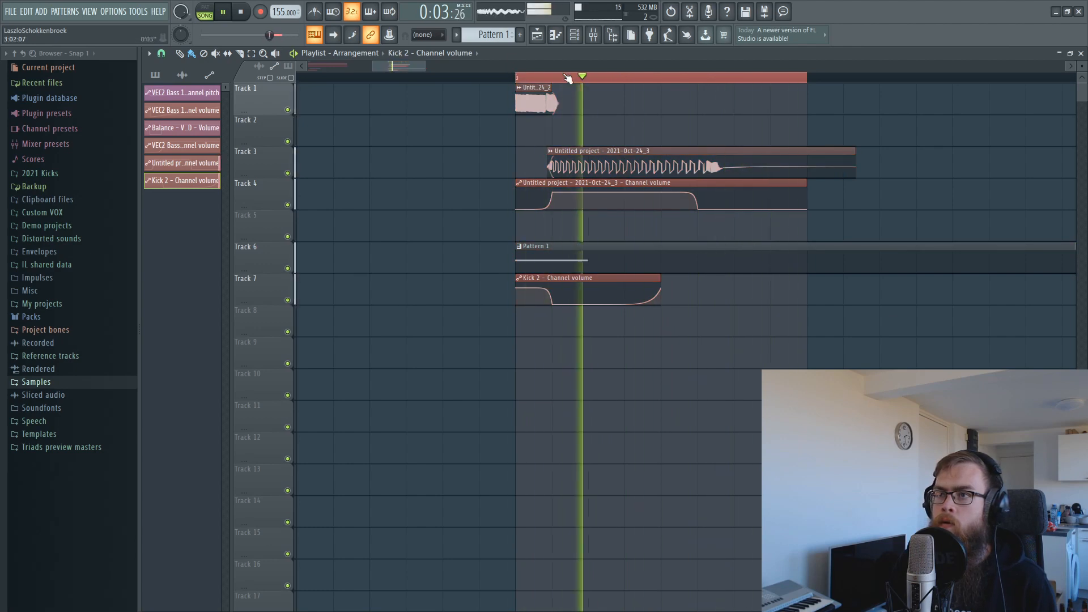
key(space)
scroll(552, 278, up, 3)
drag(547, 300, 522, 289)
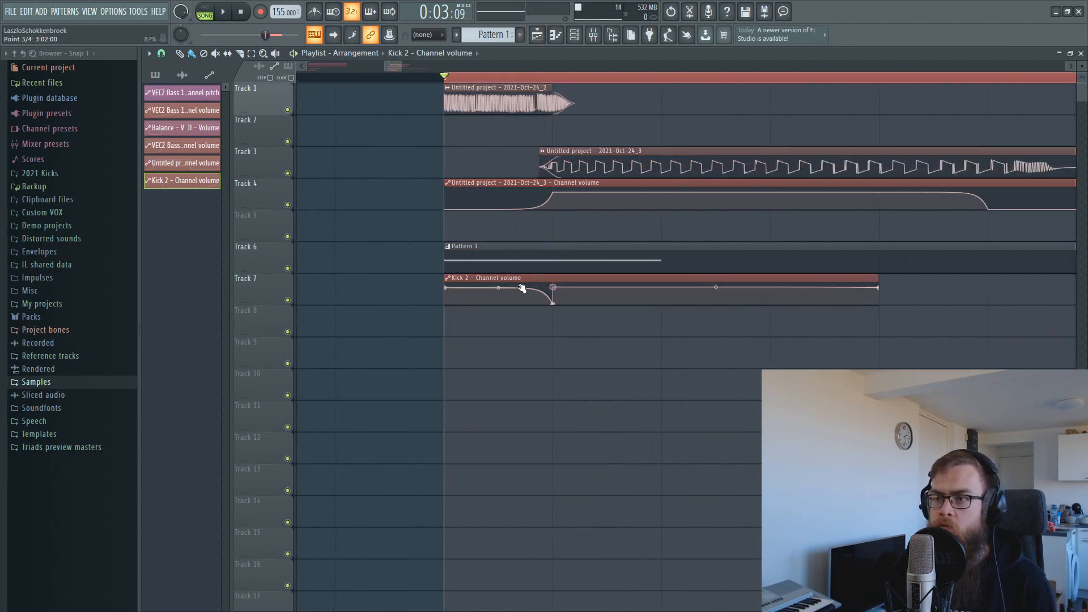
right_click(555, 288)
click(575, 306)
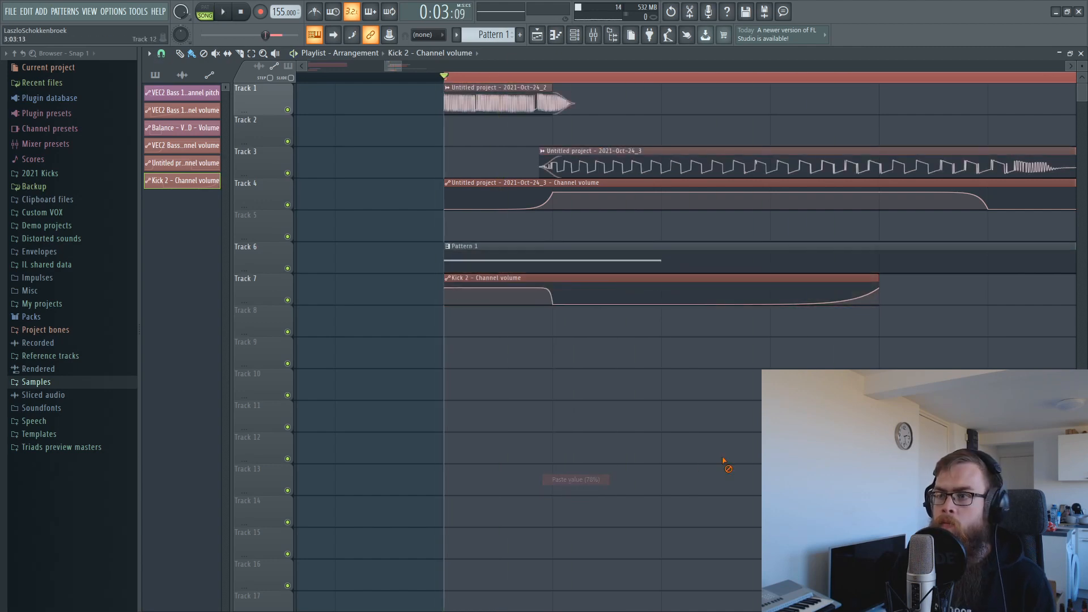
key(space)
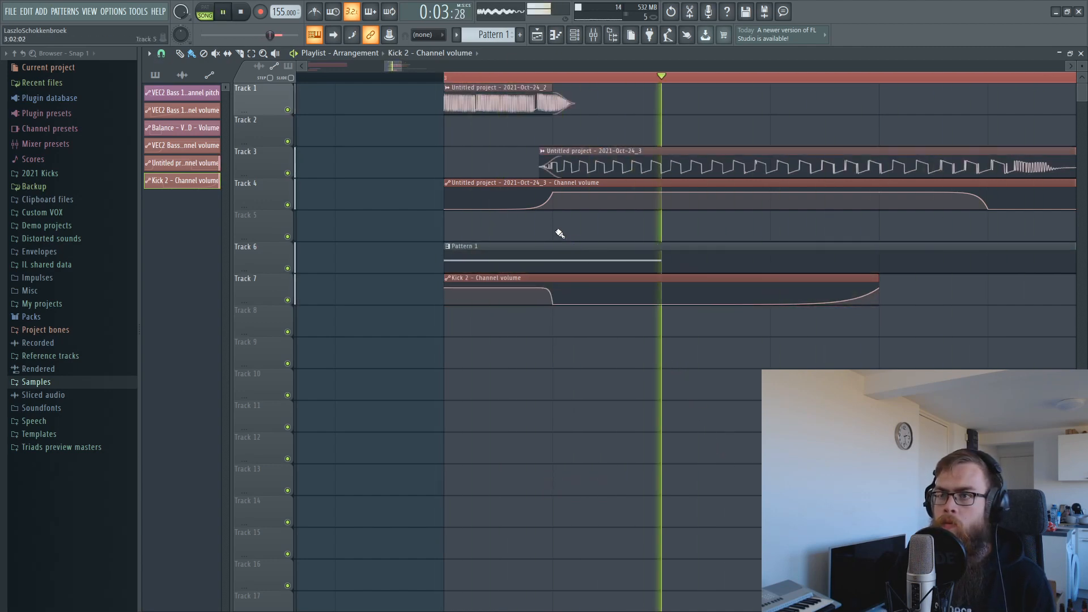
Nudge the Track 3 clip's start later and trim the end of the Track 1 clip.
drag(541, 152, 545, 152)
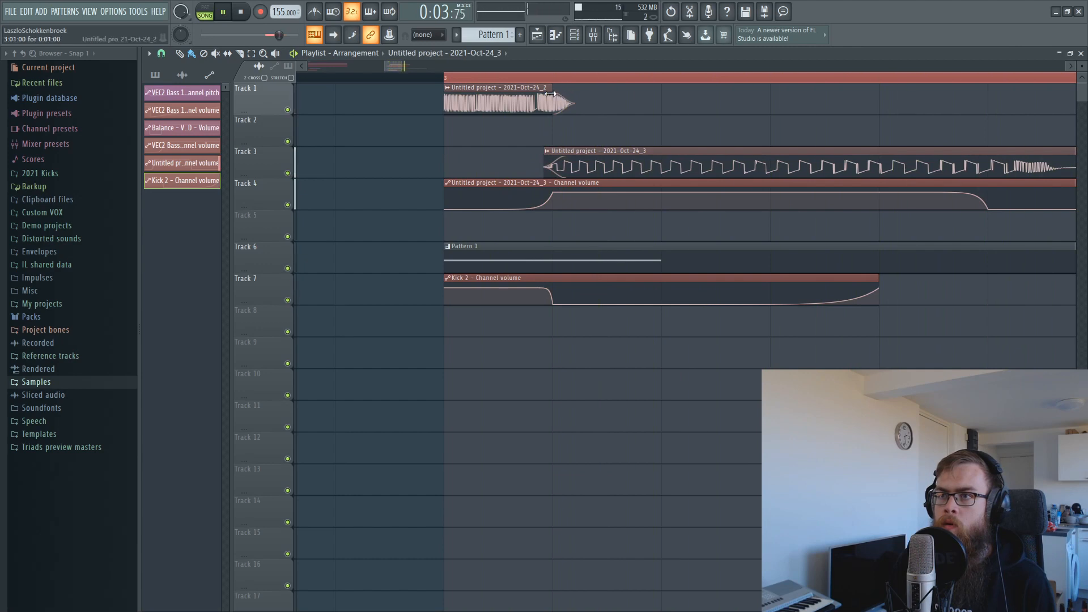
drag(551, 91, 548, 92)
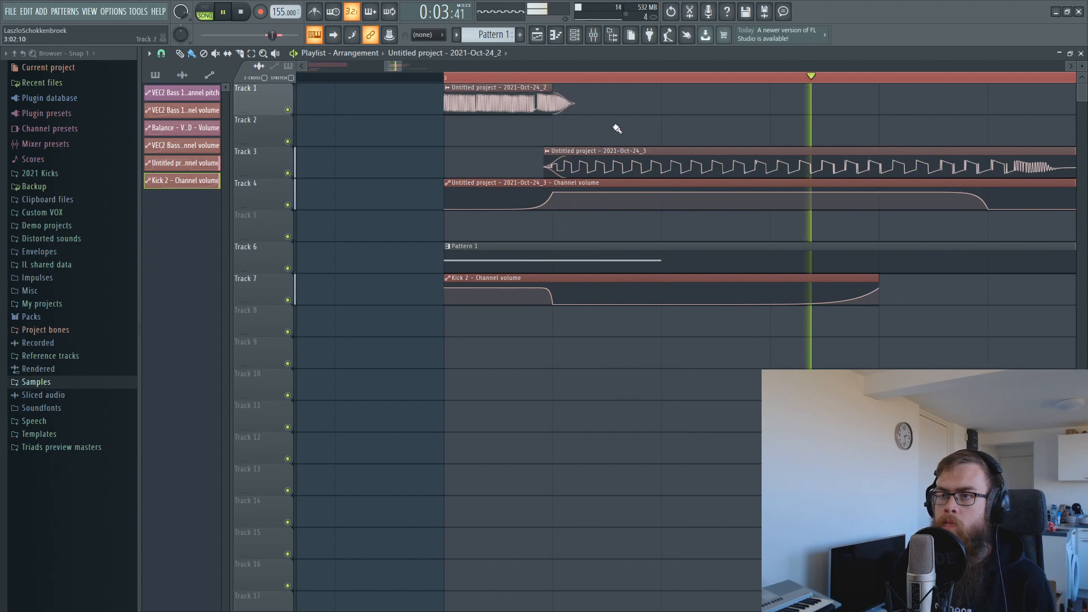
key(space)
click(594, 35)
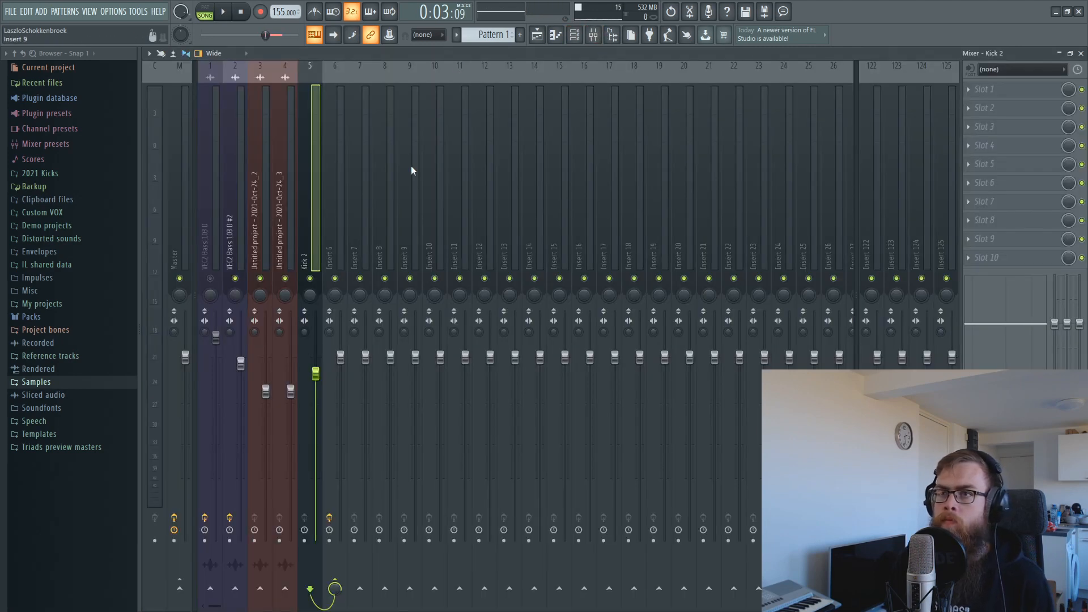
Raise insert 4's volume to 87% and loop-play the selected range.
key(space)
drag(291, 391, 291, 379)
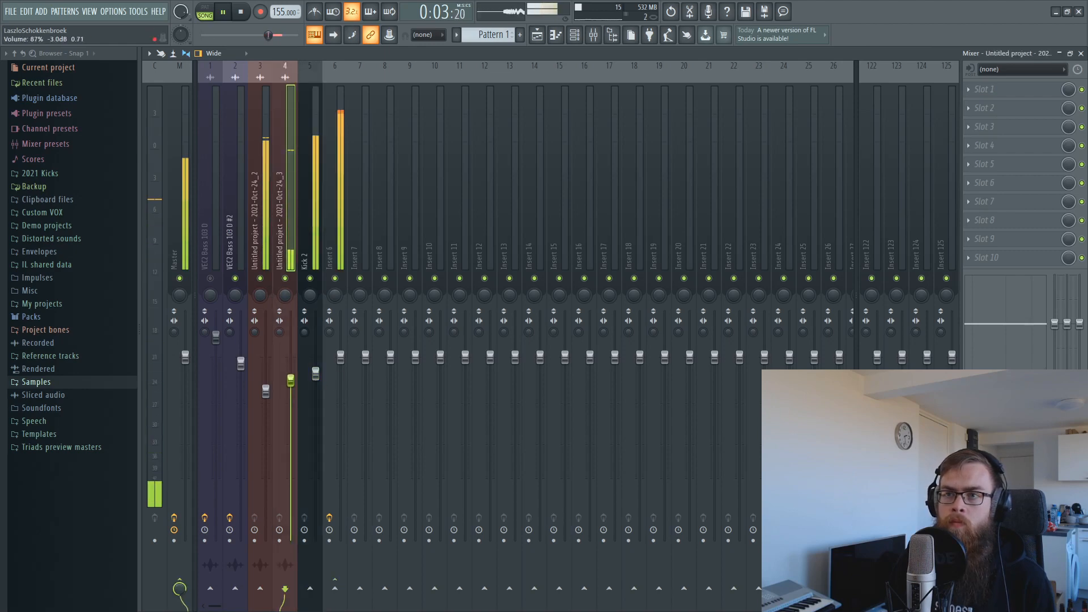
click(543, 37)
key(space)
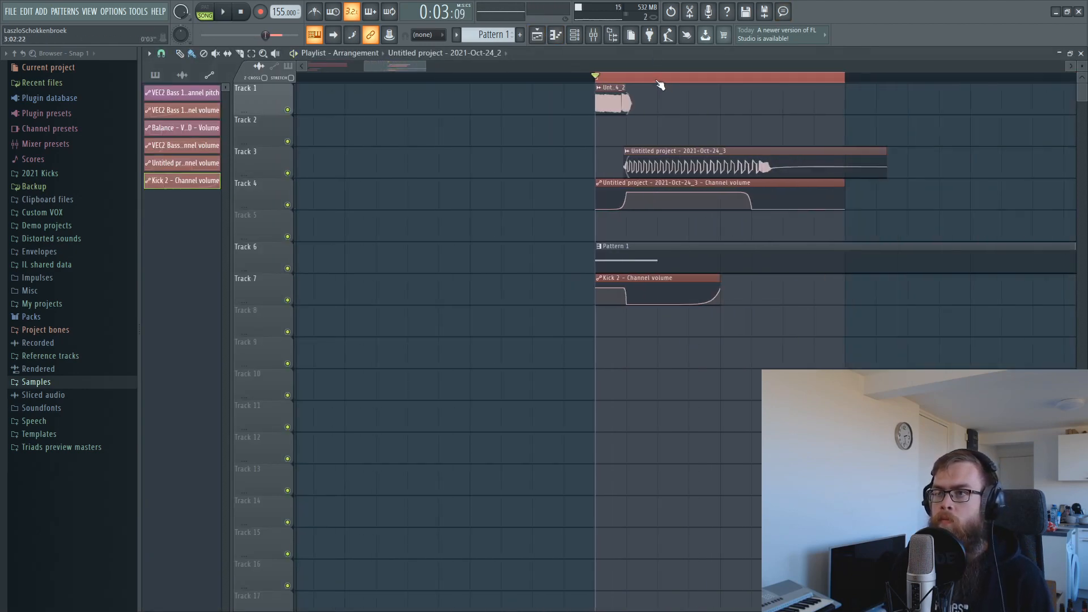
key(space)
scroll(731, 91, up, 3)
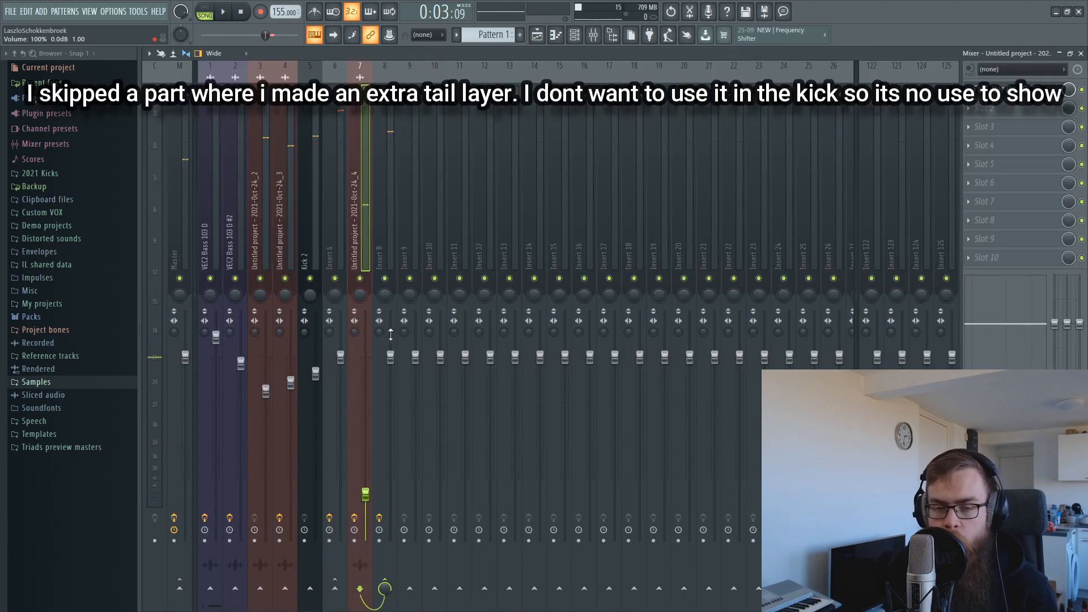
Open Edison on the Master insert and clear its previous recording.
click(384, 249)
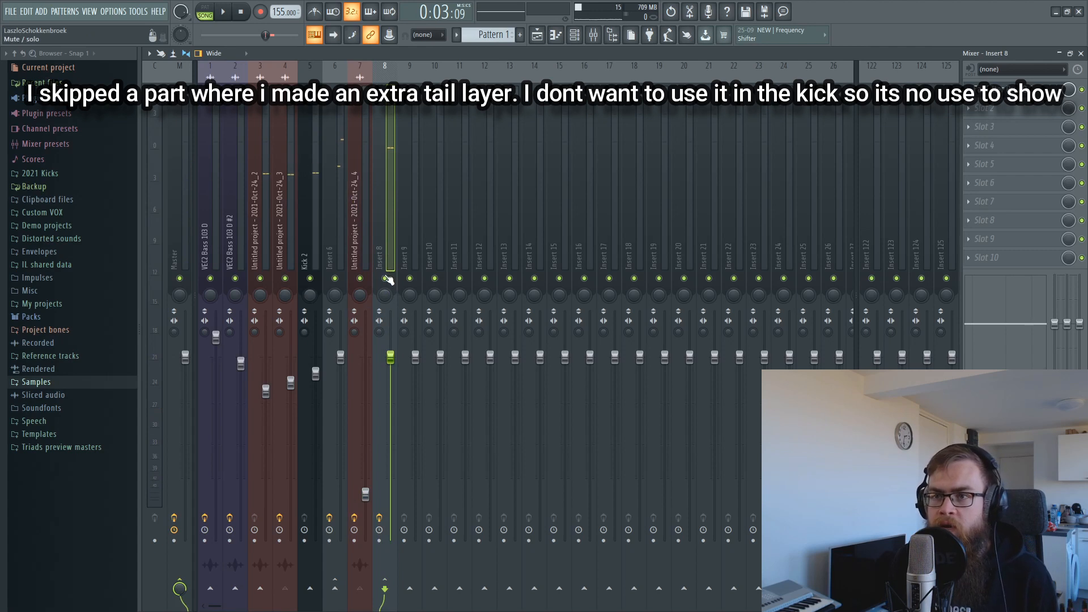
click(360, 258)
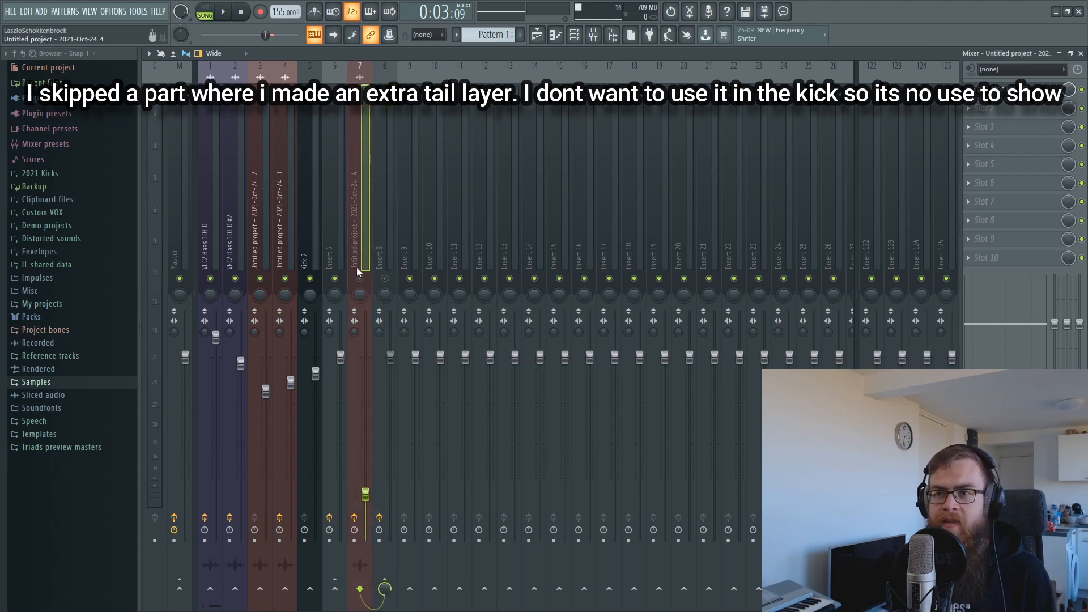
key(Left)
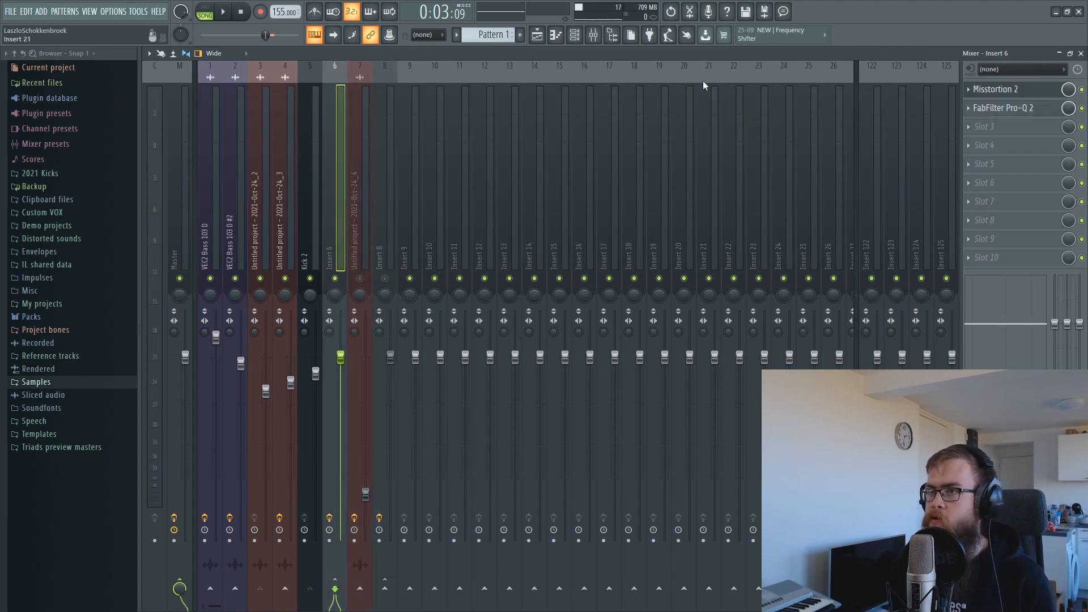
click(698, 14)
key(Delete)
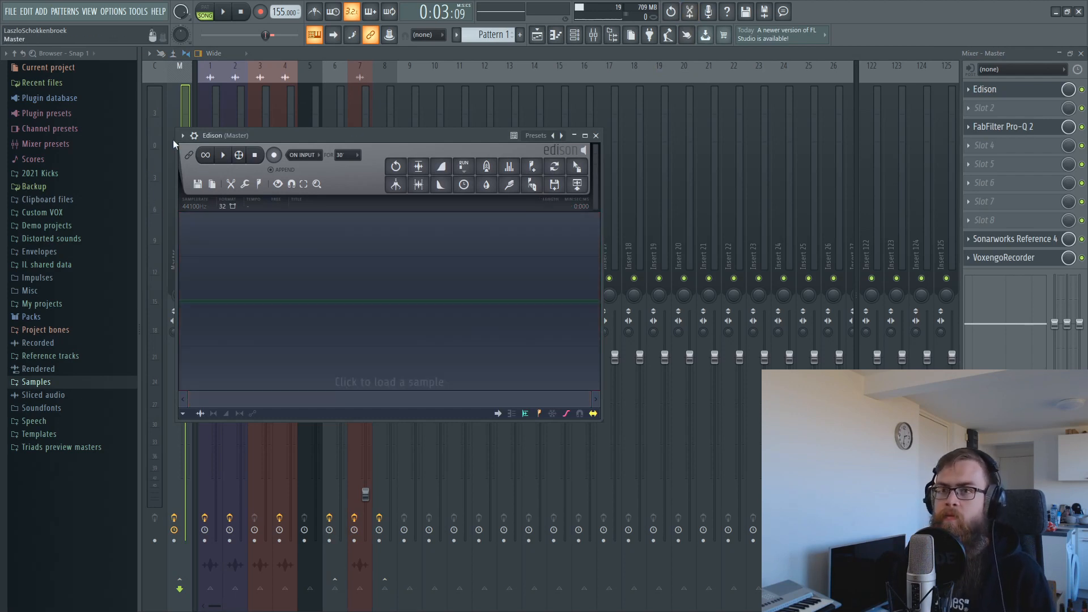
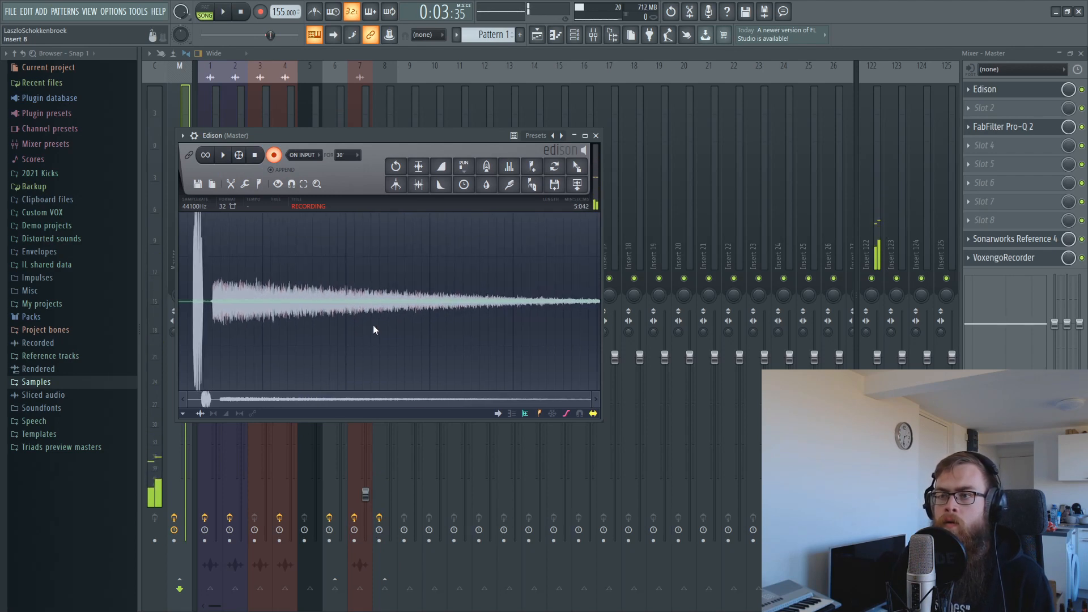
Stop the Edison take, trim its start, audition it, and drop it onto Track 11 as a clip.
key(space)
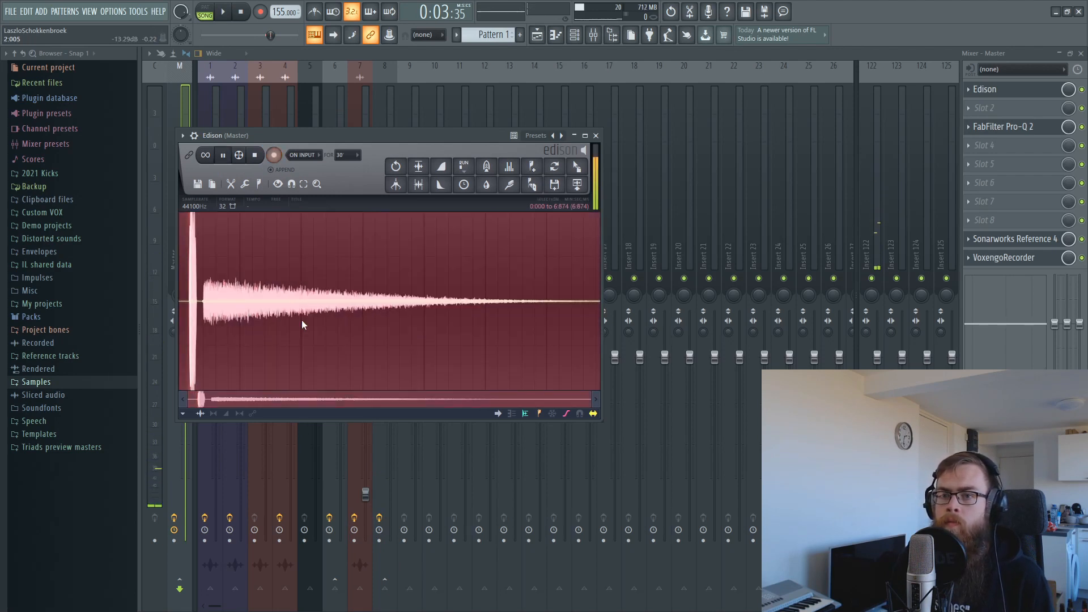
drag(276, 318, 297, 317)
key(space)
key(space)
key(space)
key(F9)
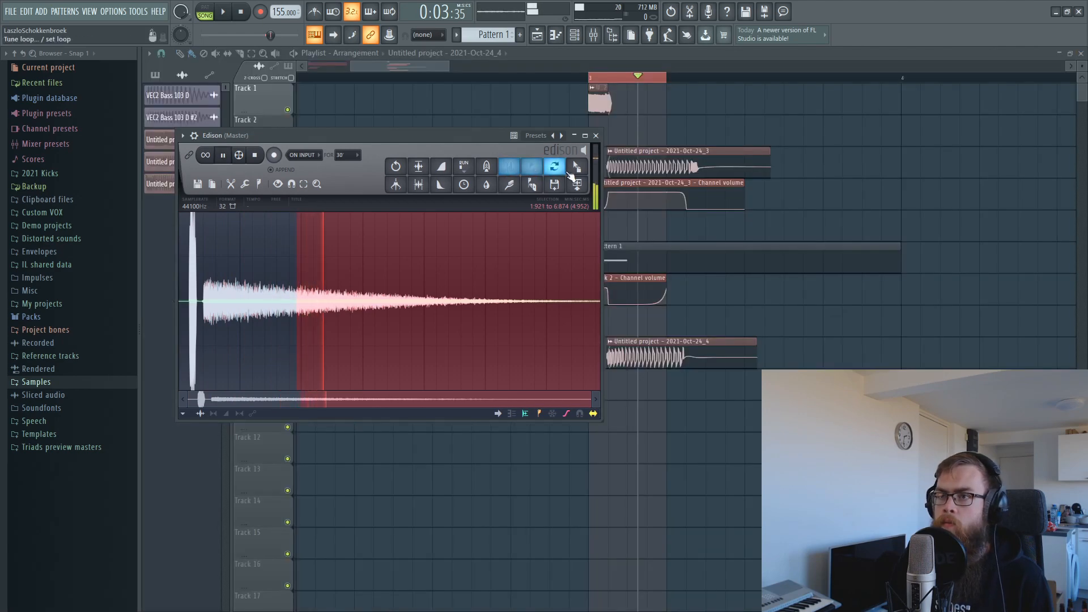
drag(576, 166, 579, 424)
drag(665, 423, 662, 426)
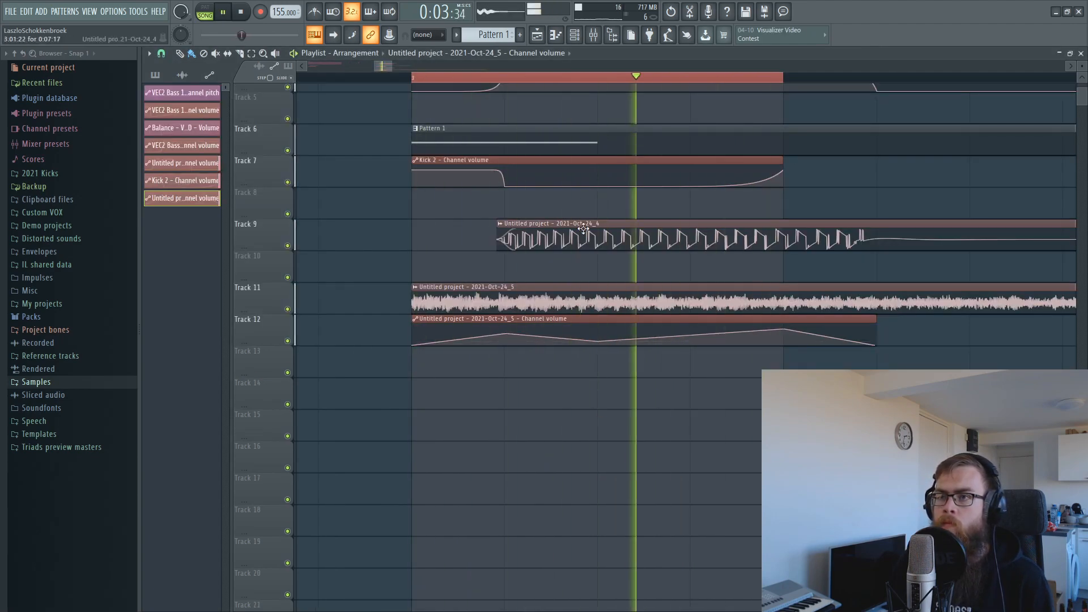
In the mixer, pull the selected kick layer faders (inserts 3, 4, 5, 7, 9) down to silence.
click(594, 36)
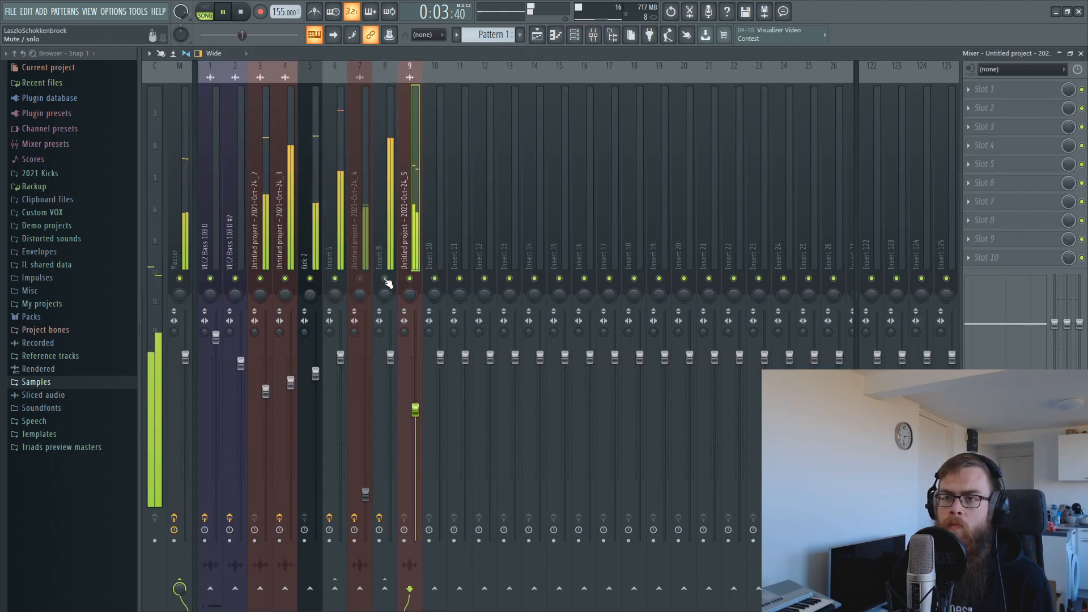
drag(416, 410, 417, 369)
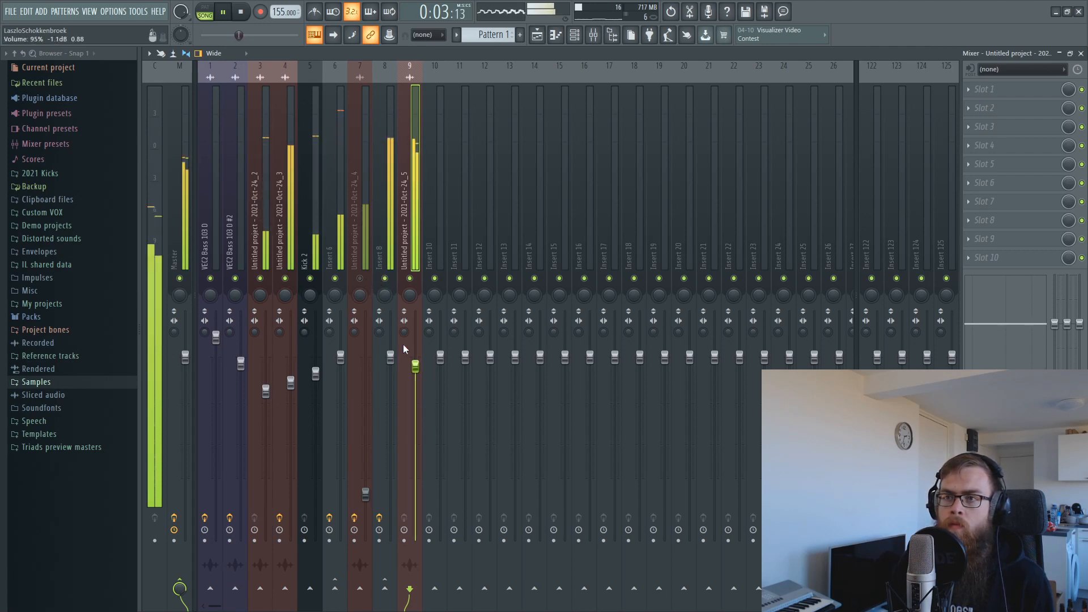
key(space)
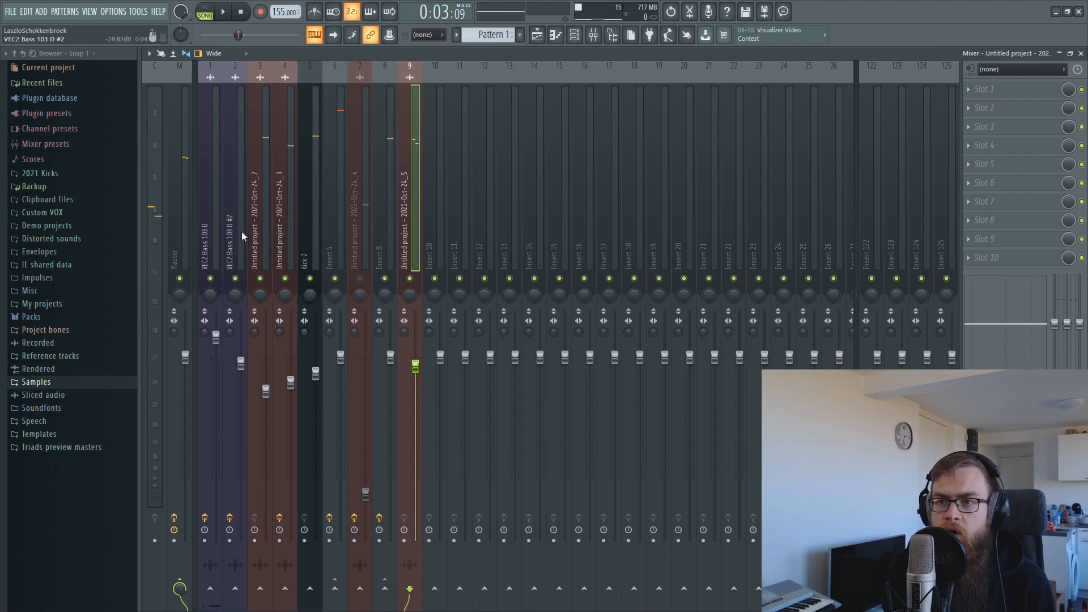
drag(260, 233, 285, 234)
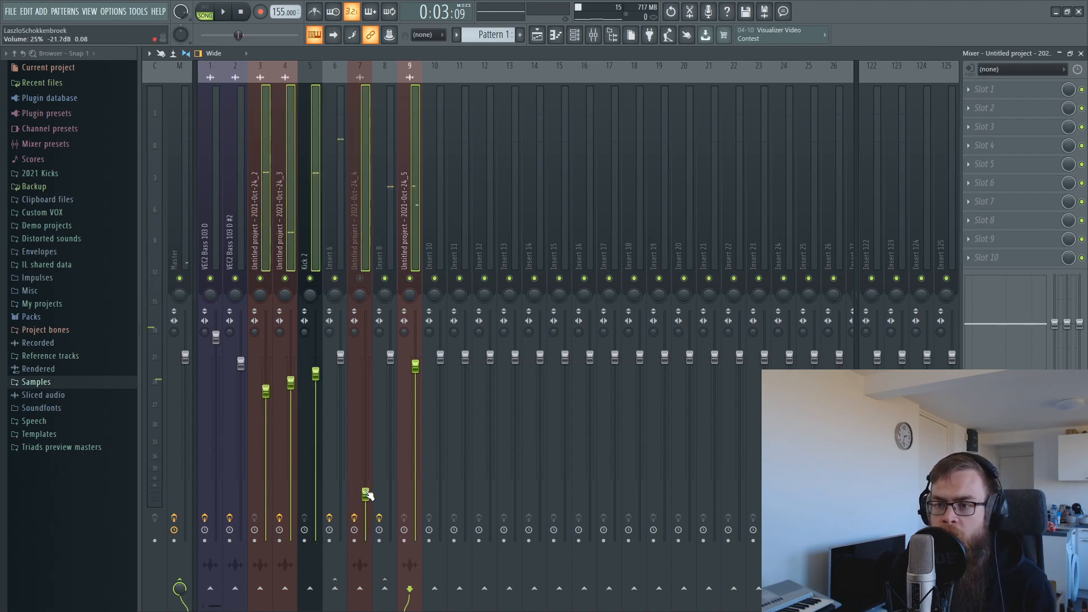
drag(366, 495, 359, 549)
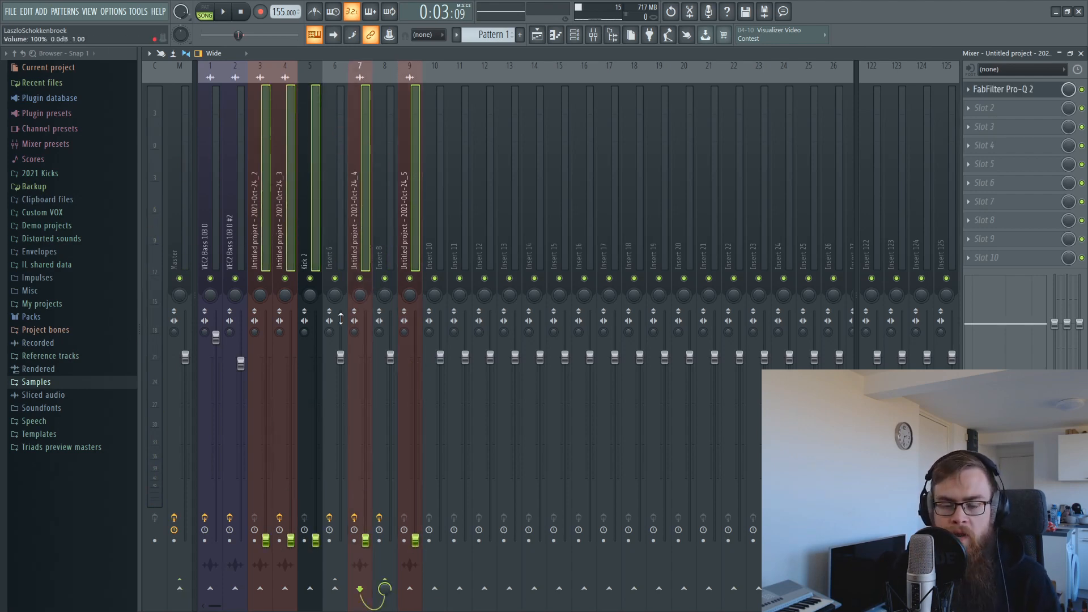
Bring insert 3 (about 68%), Kick 2 and insert 4 back up during playback, then select inserts 6 and 8.
click(311, 143)
click(262, 541)
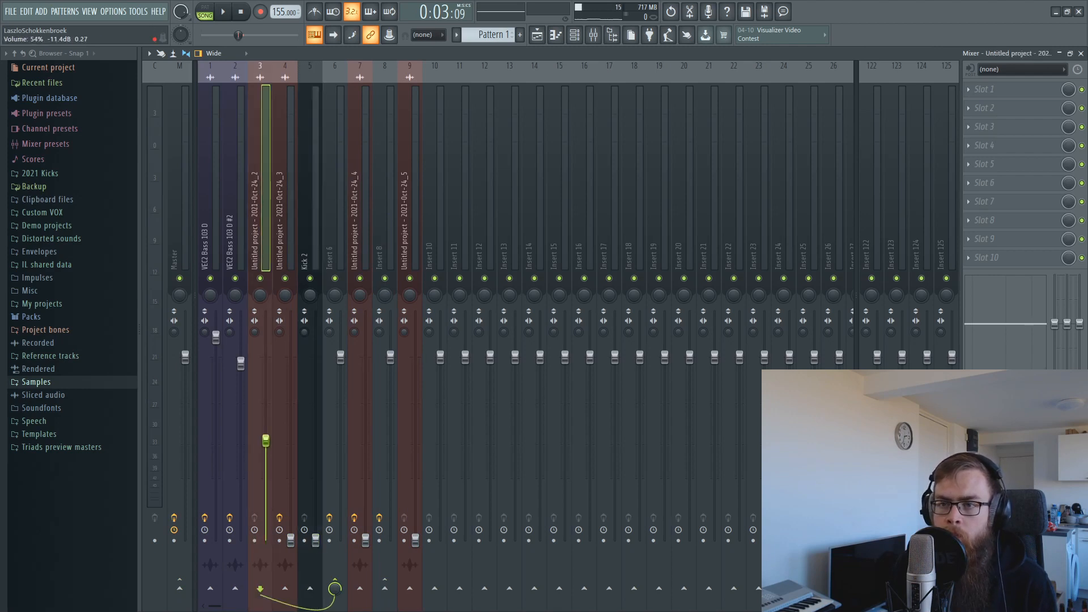
key(space)
drag(265, 539, 266, 437)
drag(316, 542, 316, 449)
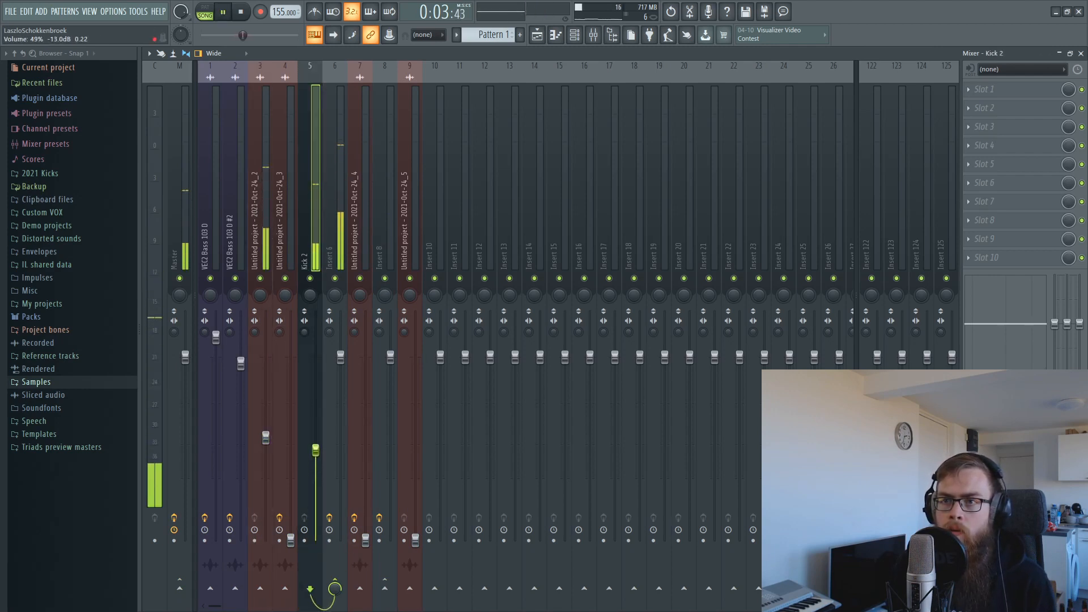
drag(266, 437, 265, 421)
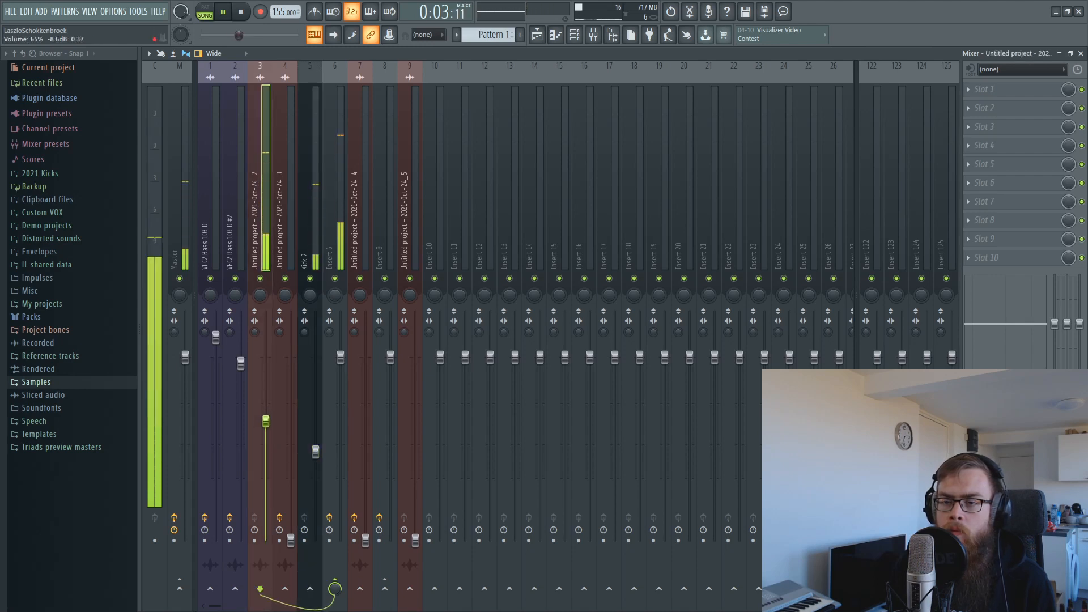
drag(315, 451, 316, 437)
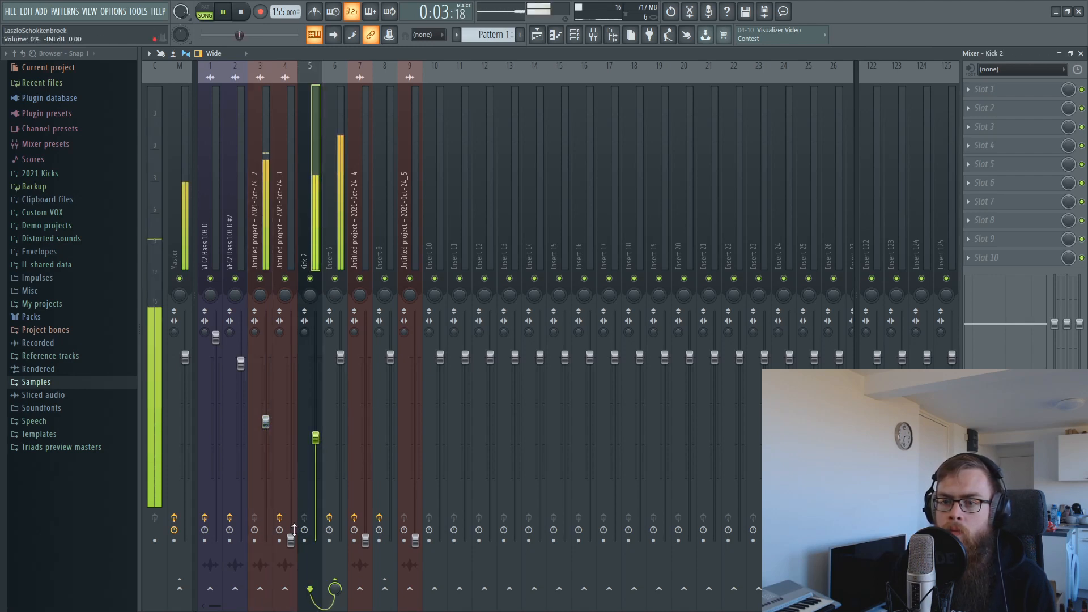
drag(290, 541, 291, 455)
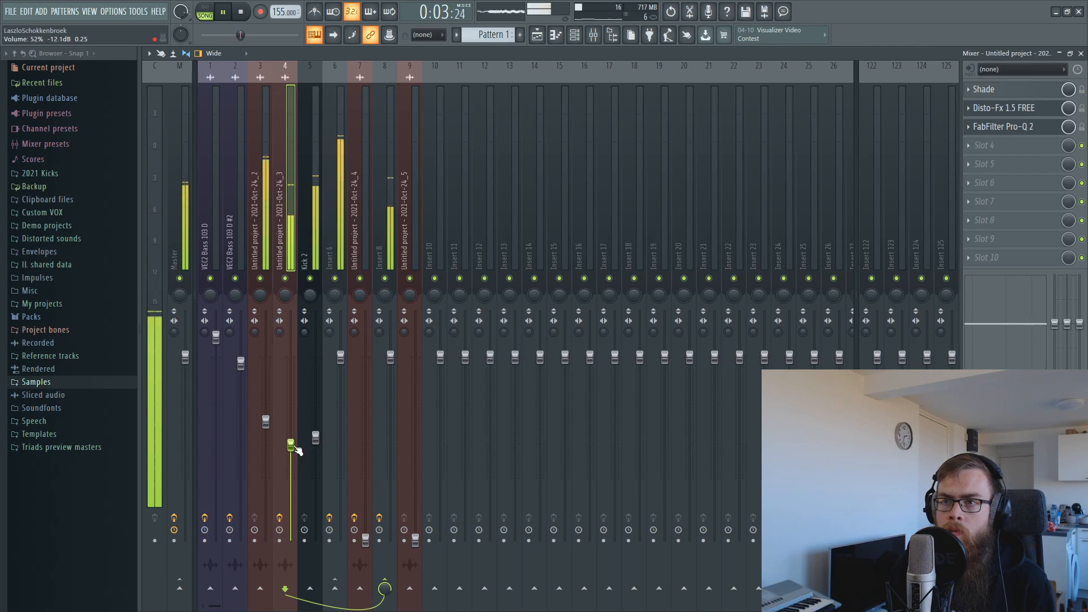
key(space)
click(339, 175)
ctrl+click(381, 200)
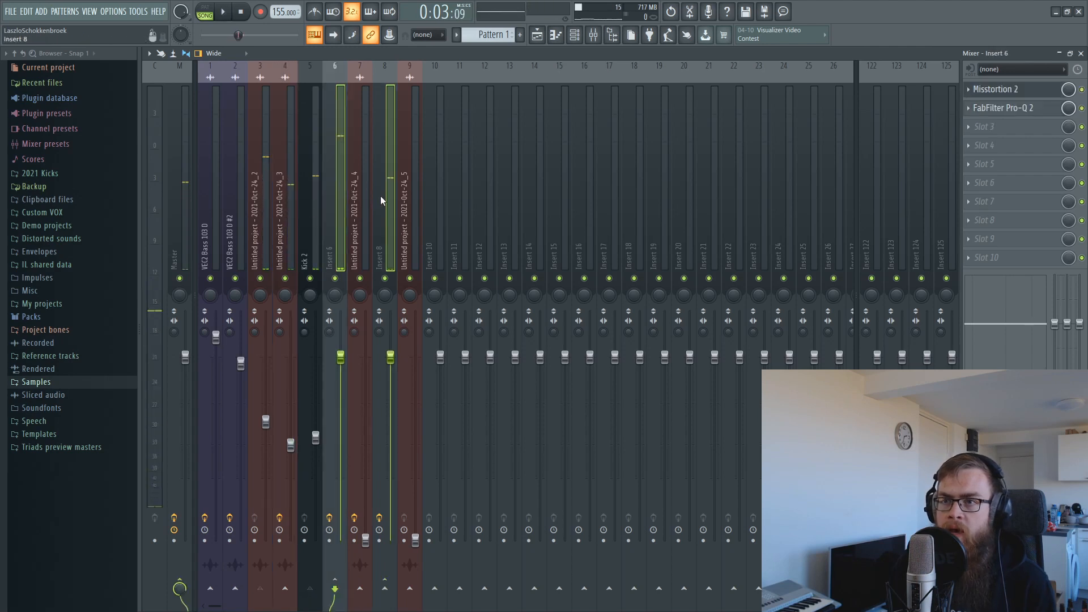
Route inserts 6, 8 and 9 into Insert 10.
right_click(442, 589)
click(493, 569)
click(454, 212)
click(419, 261)
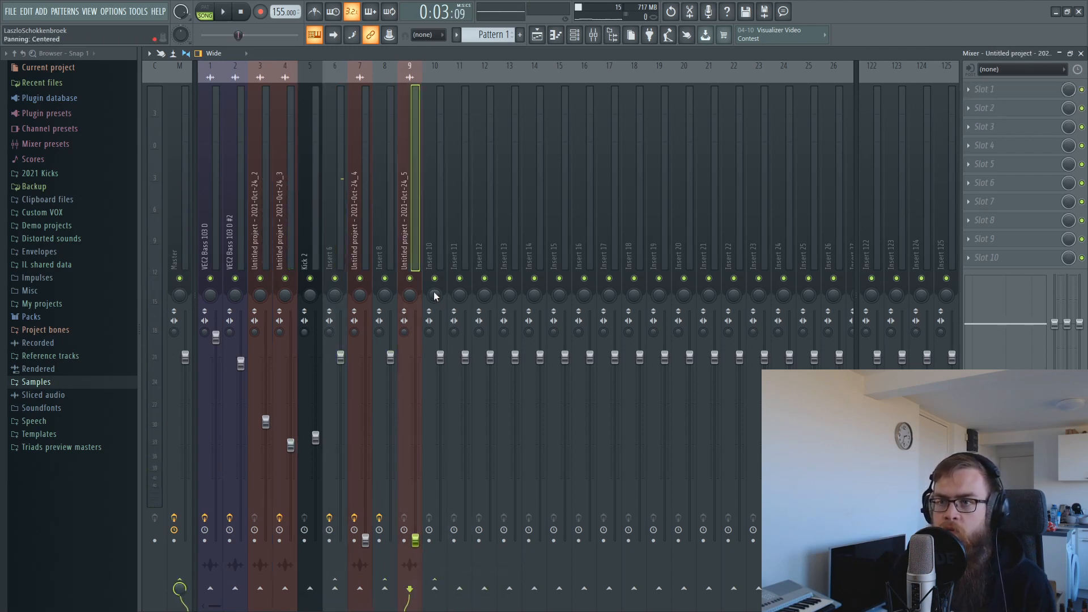
right_click(435, 589)
click(482, 581)
click(440, 195)
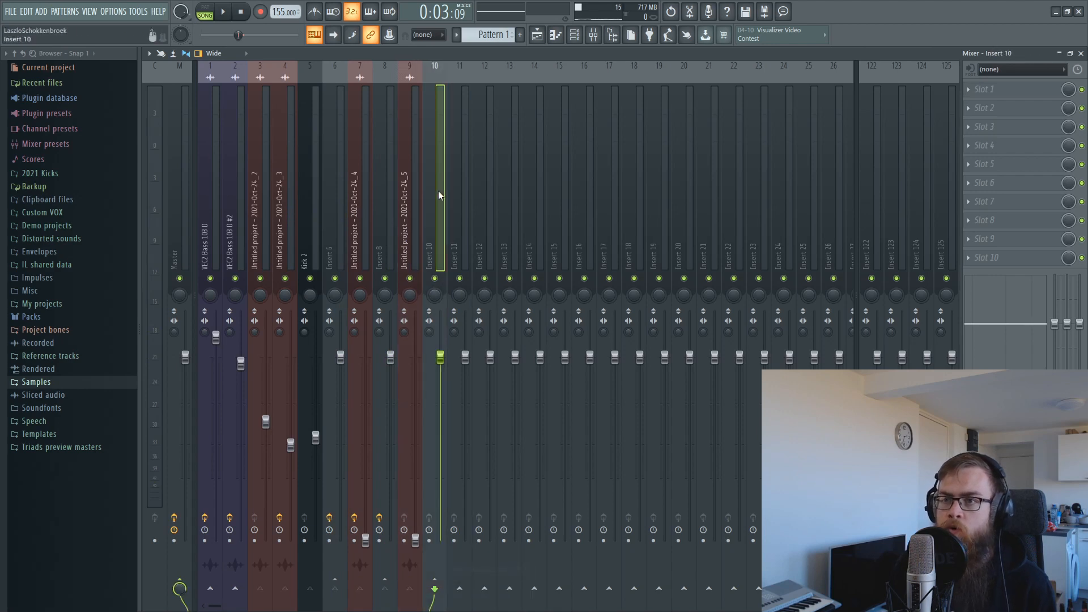
During playback, set insert 3 to about 56%, insert 7 to 28%, insert 9 to 71%, and rebalance insert 4.
key(space)
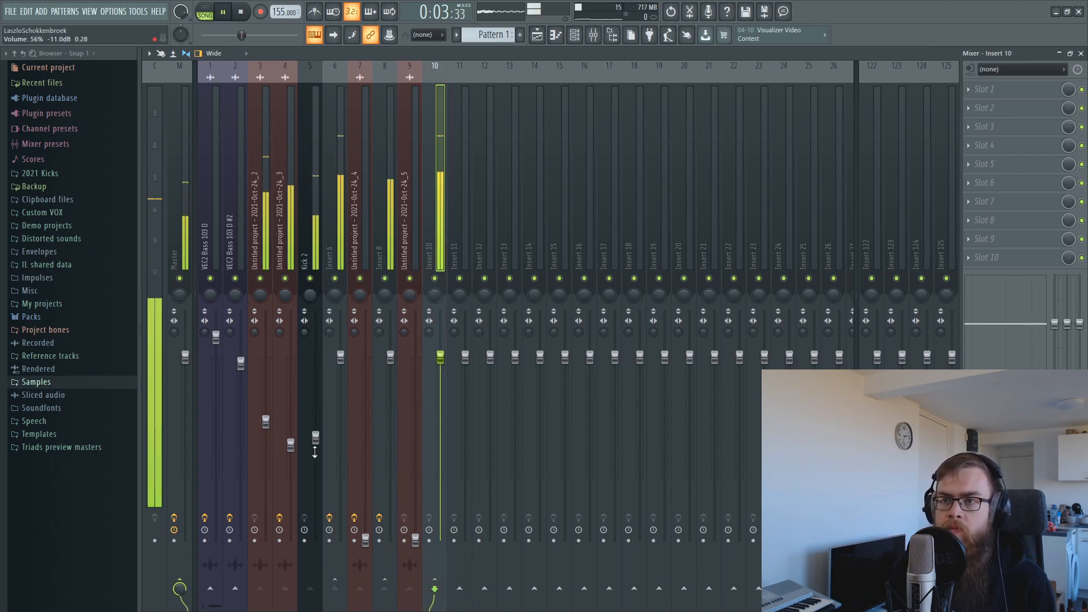
drag(291, 445, 301, 544)
drag(264, 423, 264, 400)
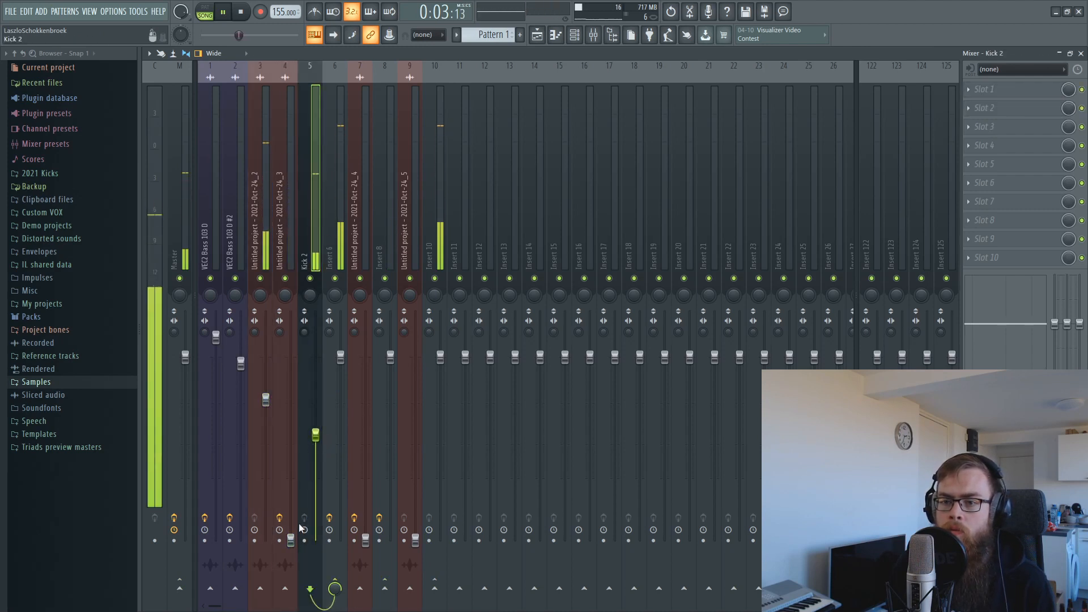
drag(291, 539, 291, 425)
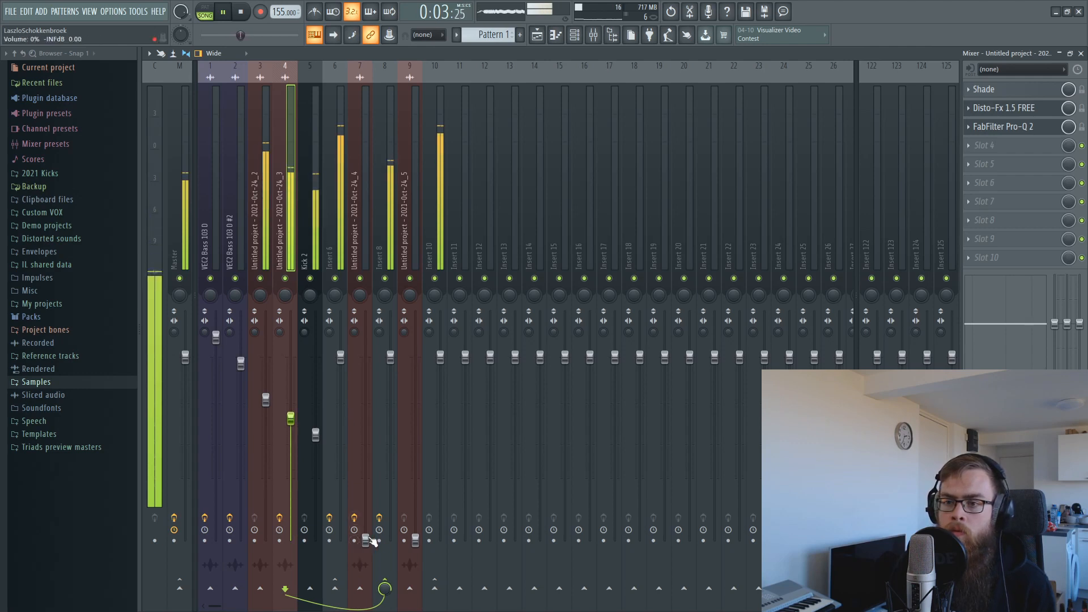
drag(365, 540, 366, 503)
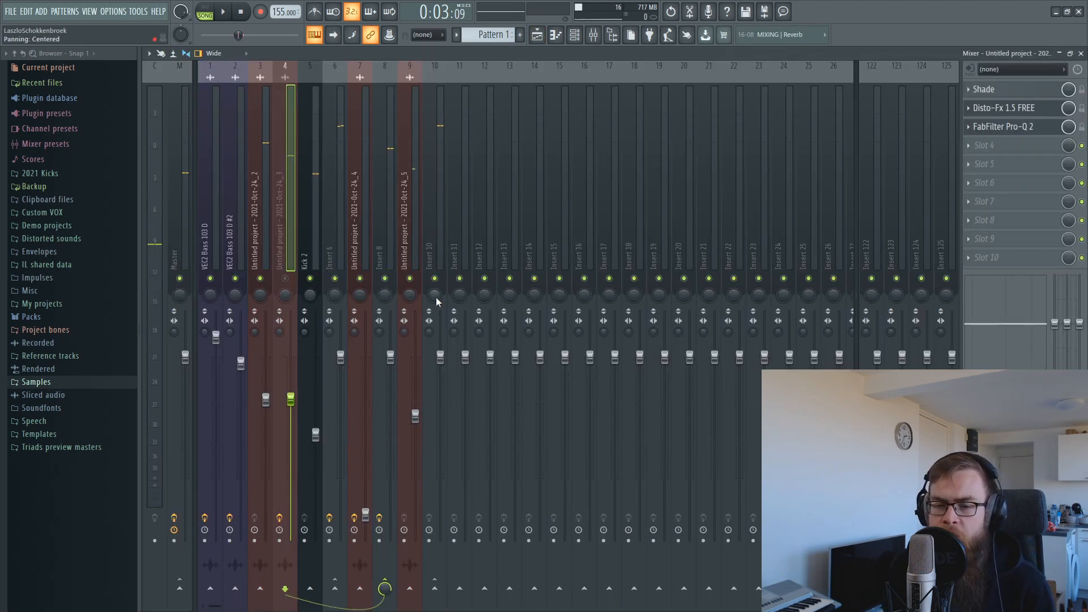
key(space)
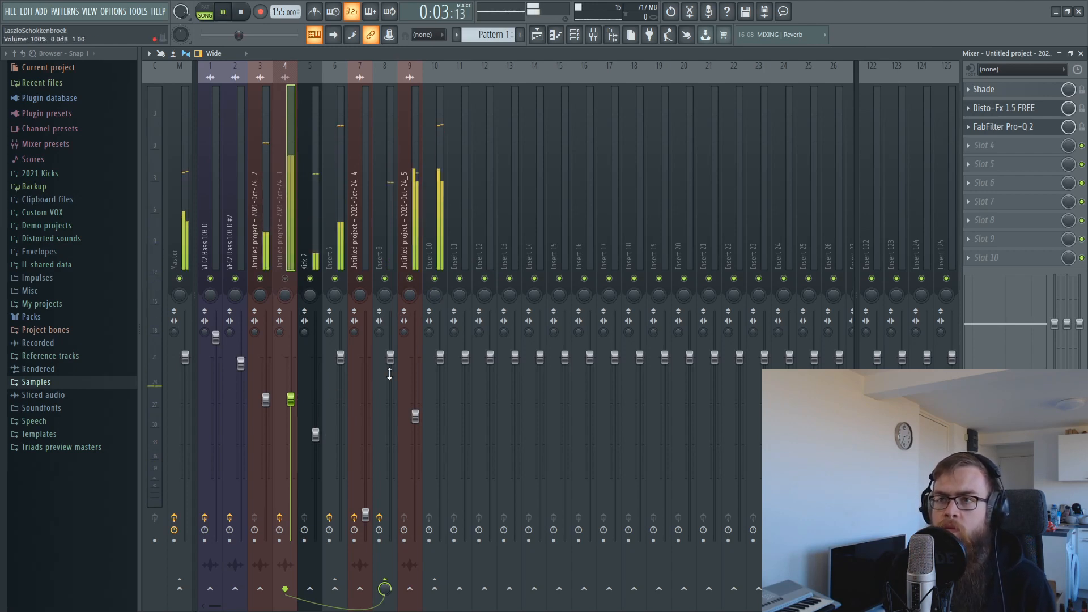
drag(415, 415, 415, 415)
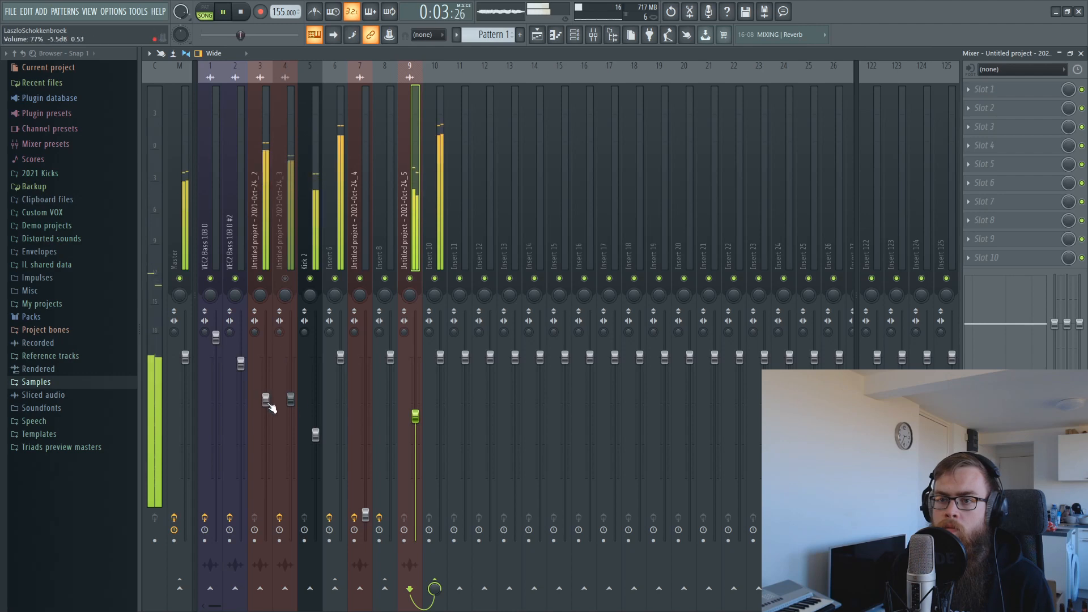
Unmute insert 4, lower it slightly, set insert 9 to 74% and Insert 3 to 85%, and raise Kick 2 slightly.
drag(267, 402, 267, 396)
drag(316, 436, 316, 428)
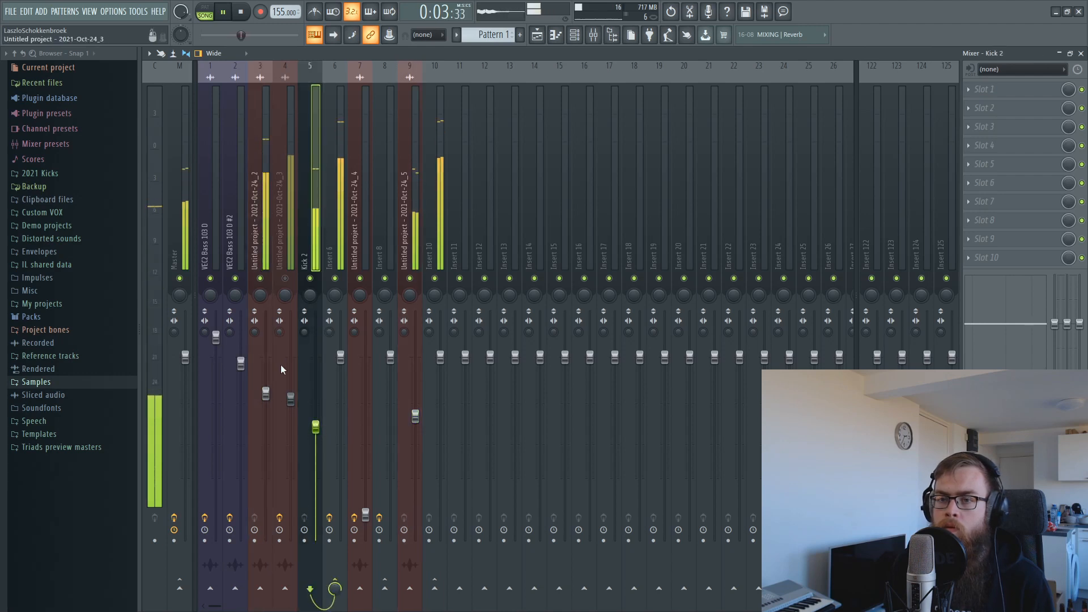
click(286, 278)
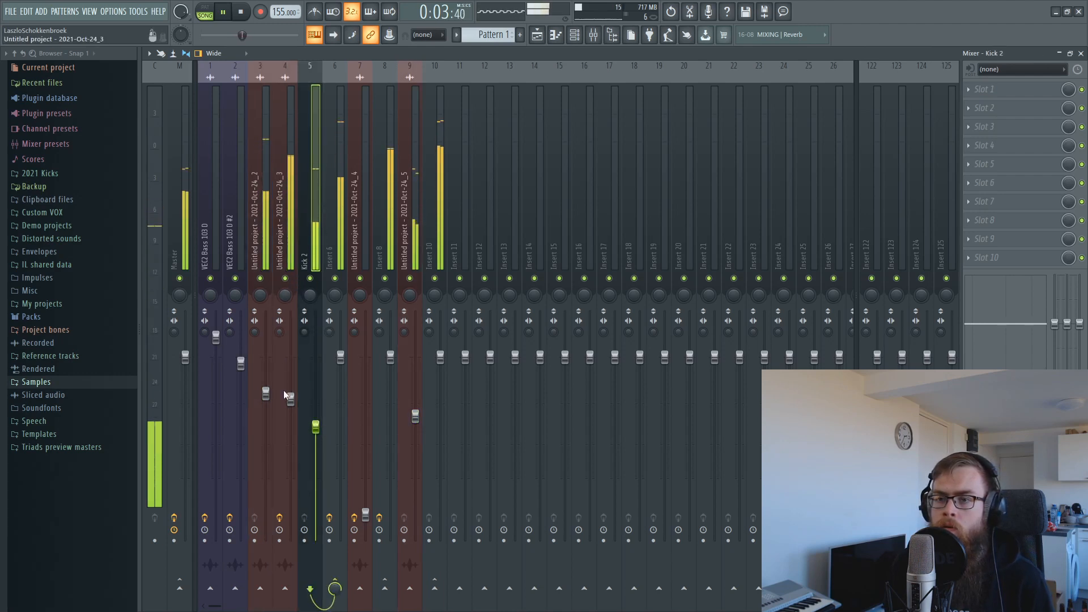
drag(289, 399, 289, 410)
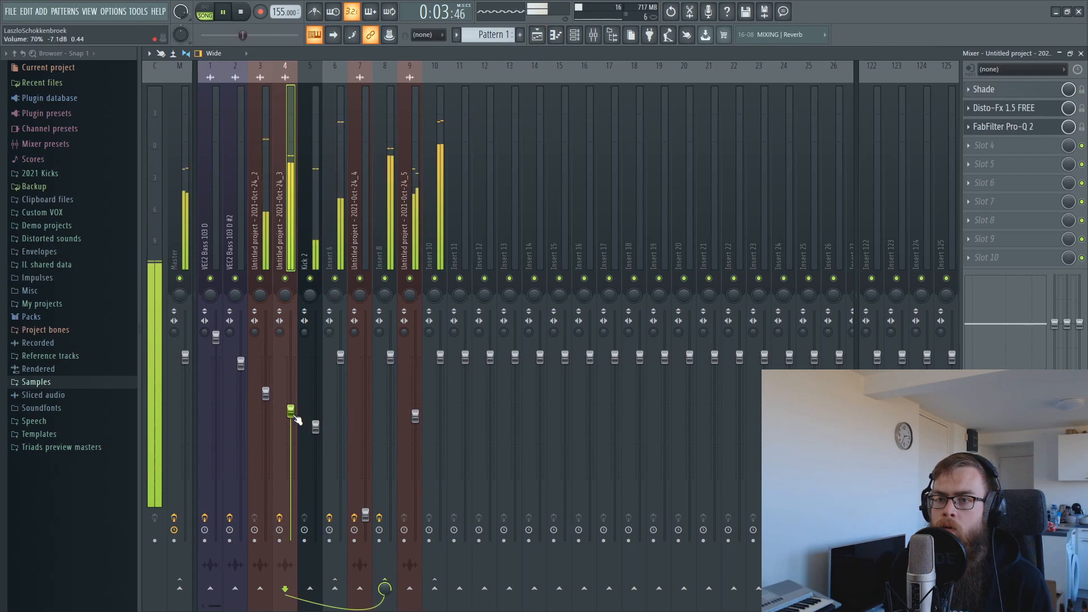
drag(416, 420, 416, 412)
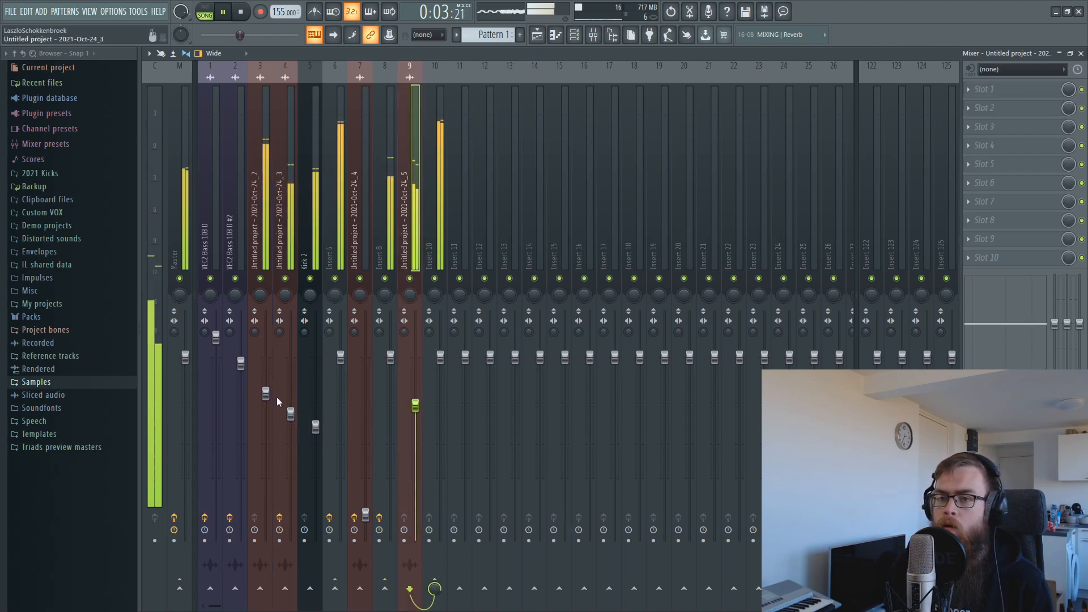
drag(290, 413, 265, 384)
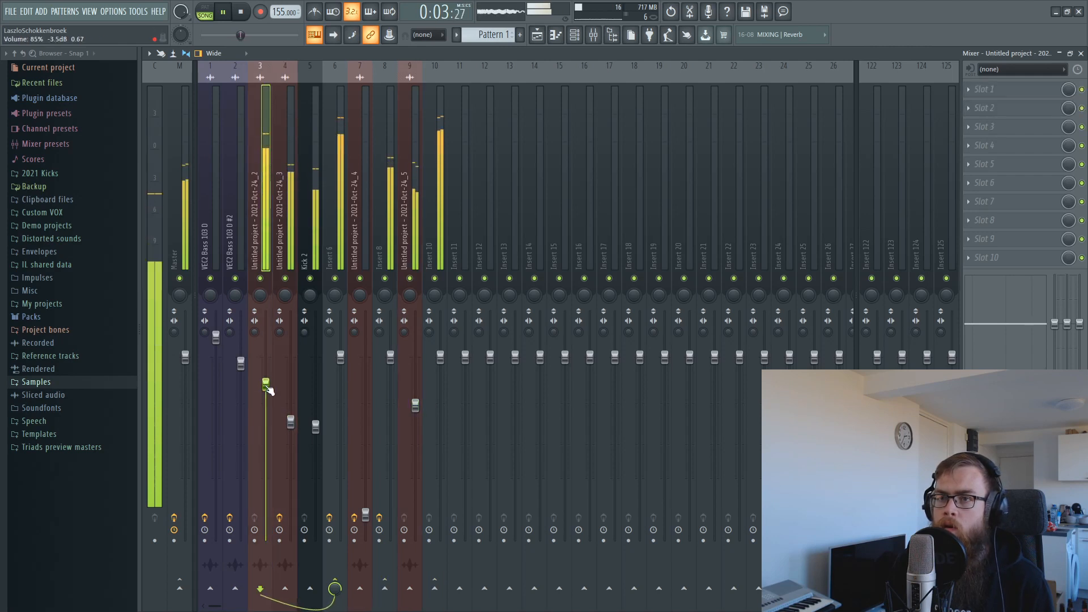
drag(316, 427, 291, 405)
Select bars 3–4 in the playlist, play that range, then switch back to the mixer.
key(space)
click(537, 37)
key(space)
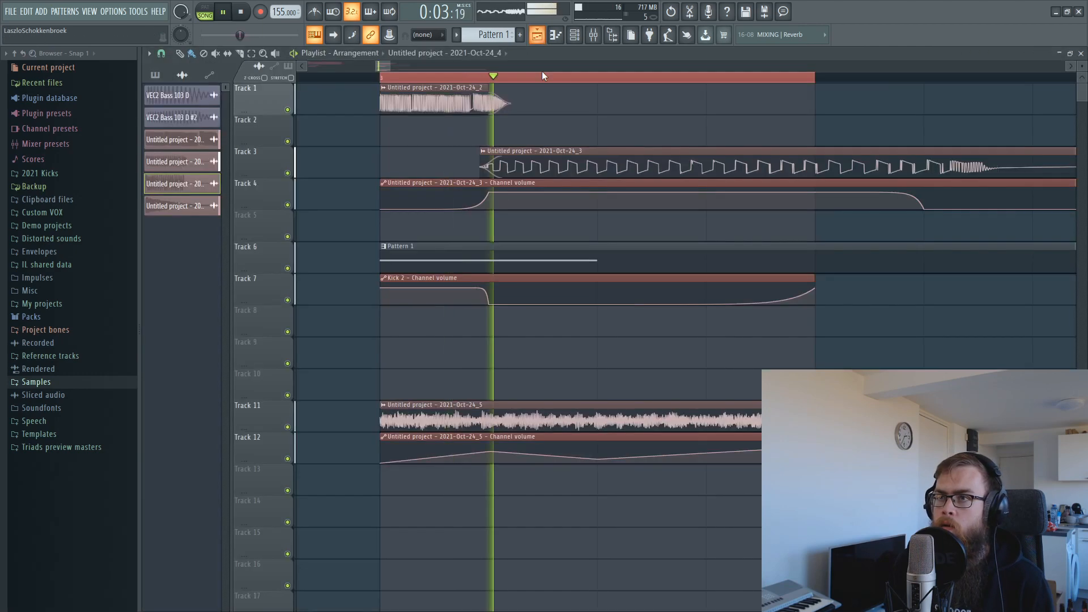
scroll(731, 85, down, 2)
key(space)
drag(536, 78, 972, 111)
key(space)
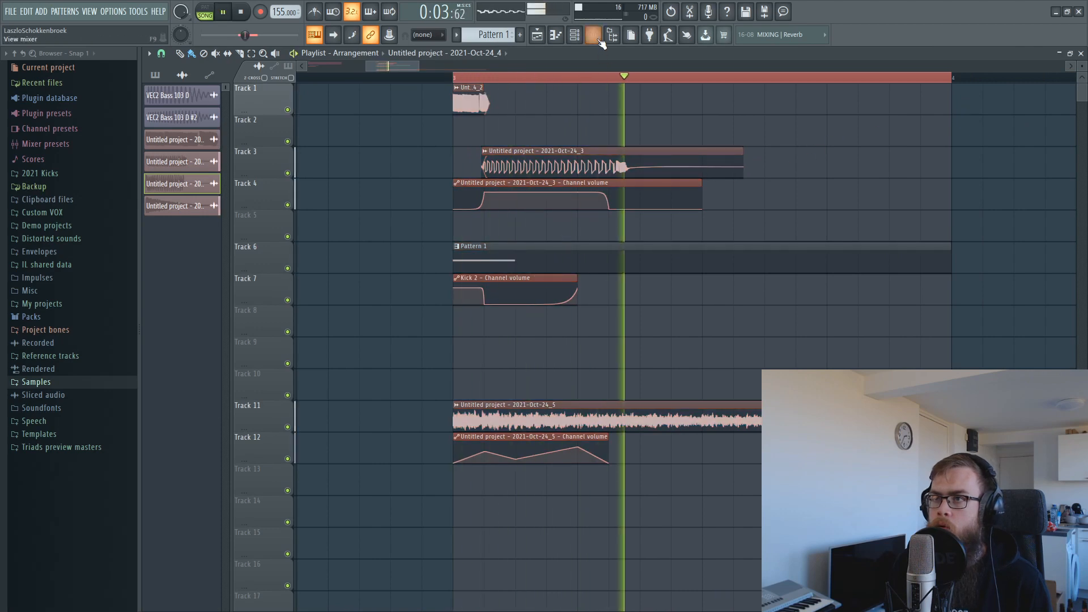
key(F9)
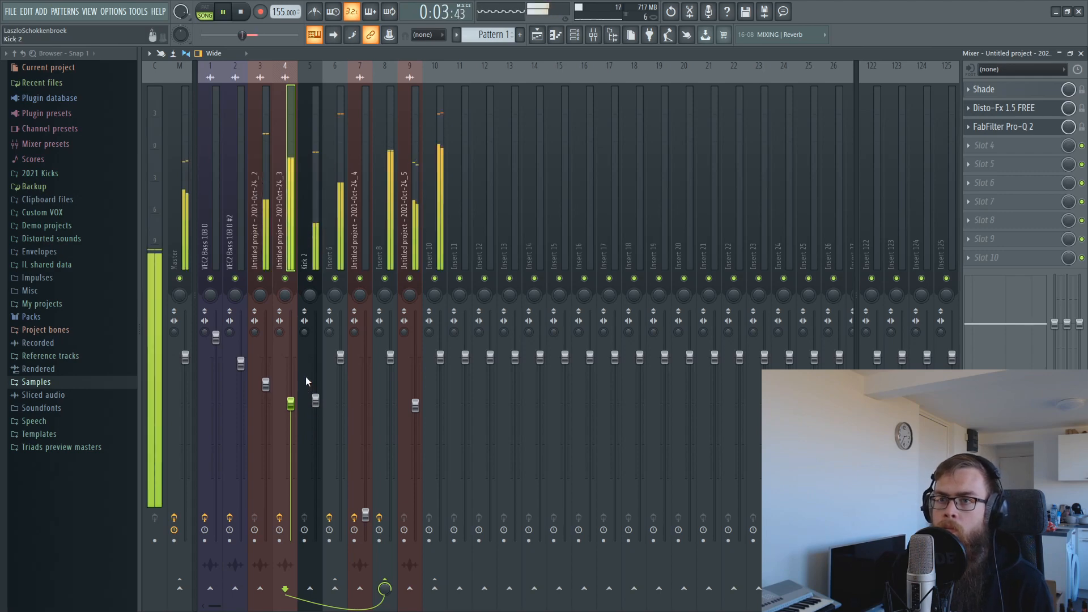
Load FabFilter Pro-Q 2 into Insert 6's third slot and move it to the top of the chain.
click(314, 170)
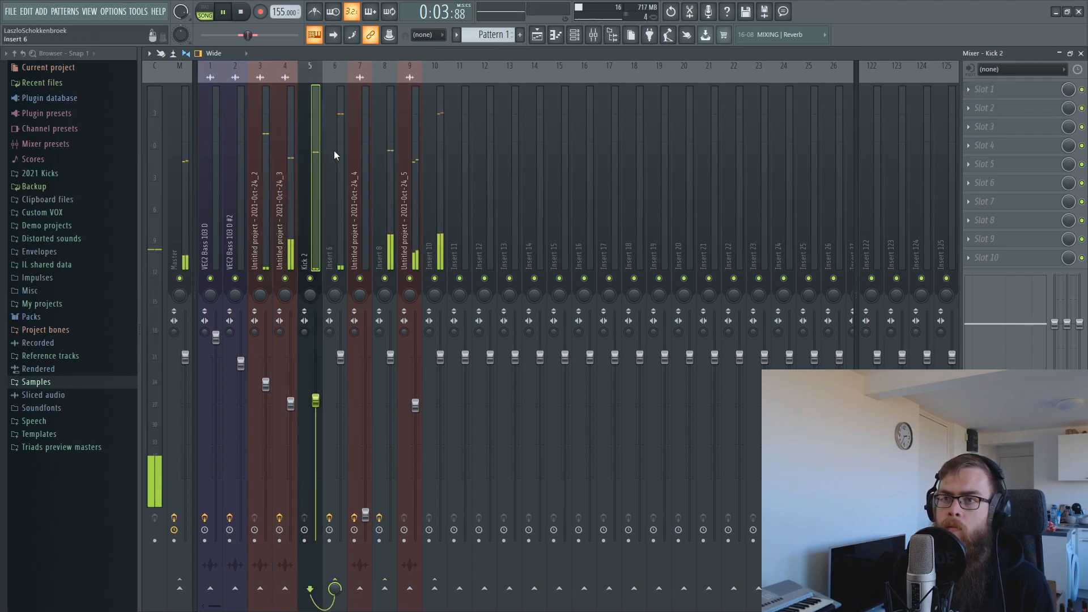
click(335, 151)
key(space)
click(998, 126)
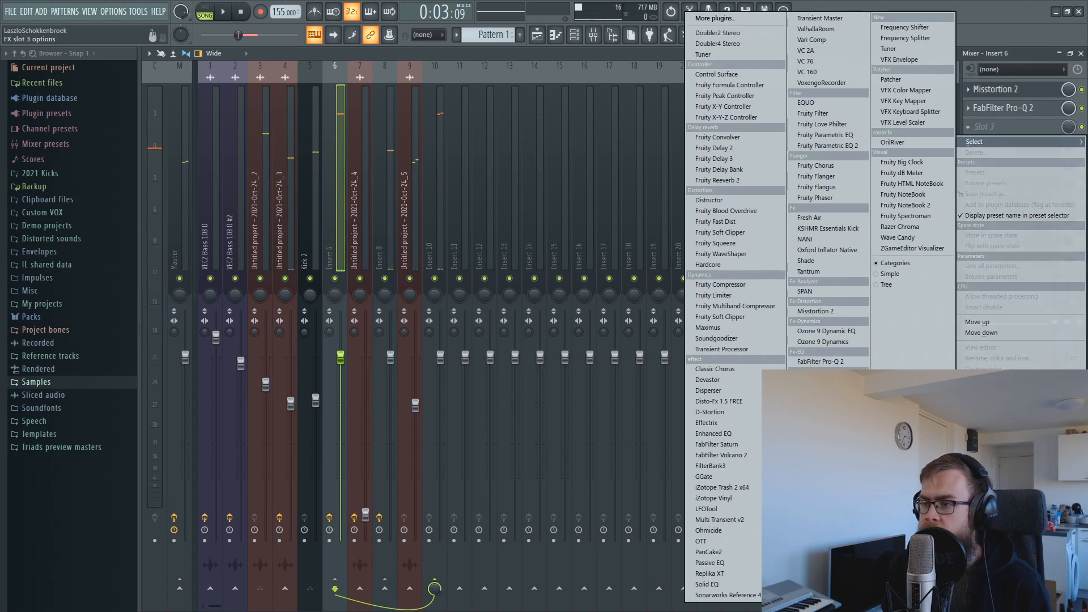
click(842, 362)
drag(1020, 135, 1008, 90)
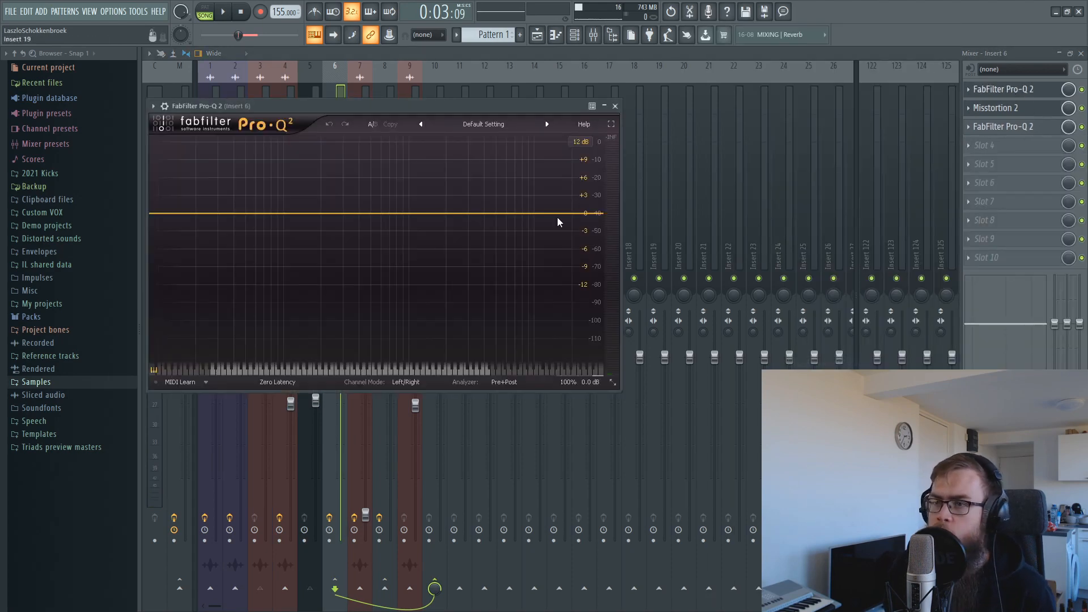
Add a narrow 3.3 dB bell boost near 801 Hz and a 1.1 dB lift near 49 Hz.
drag(355, 213, 389, 163)
scroll(391, 162, up, 8)
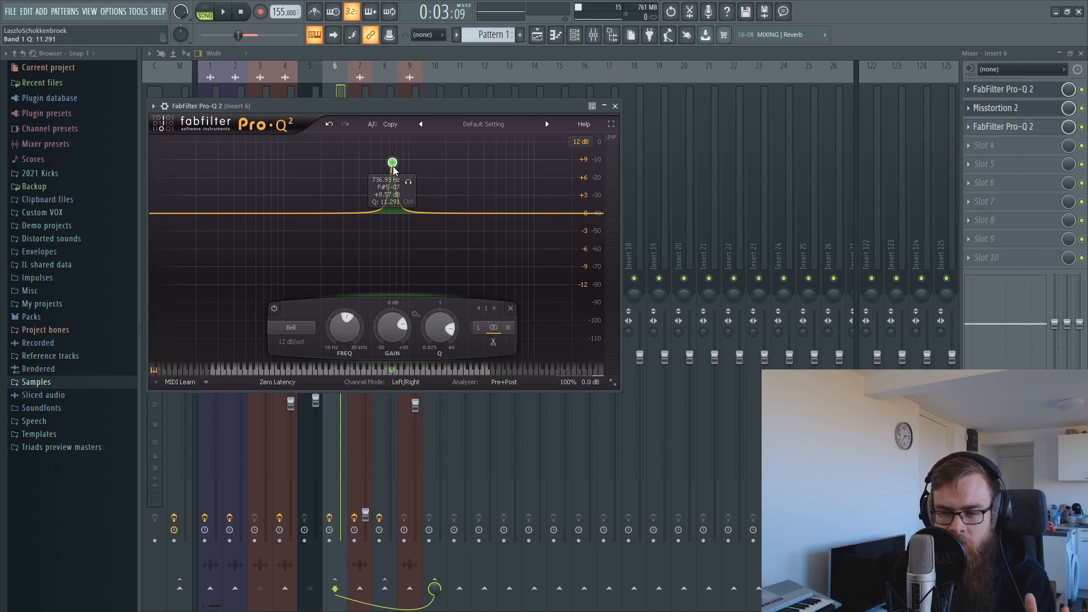
drag(398, 168, 397, 193)
key(space)
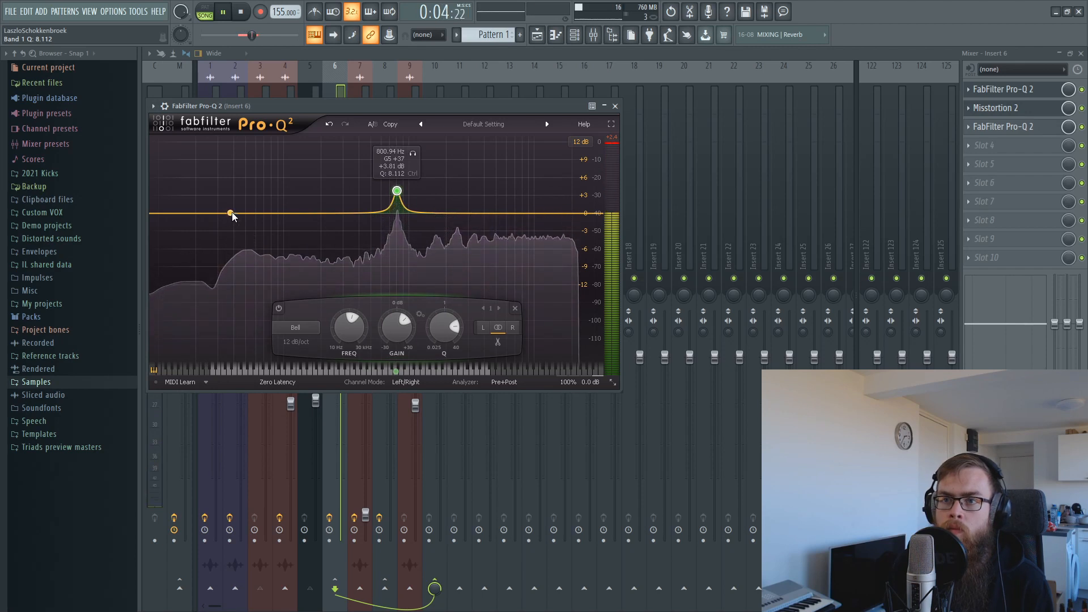
double_click(248, 204)
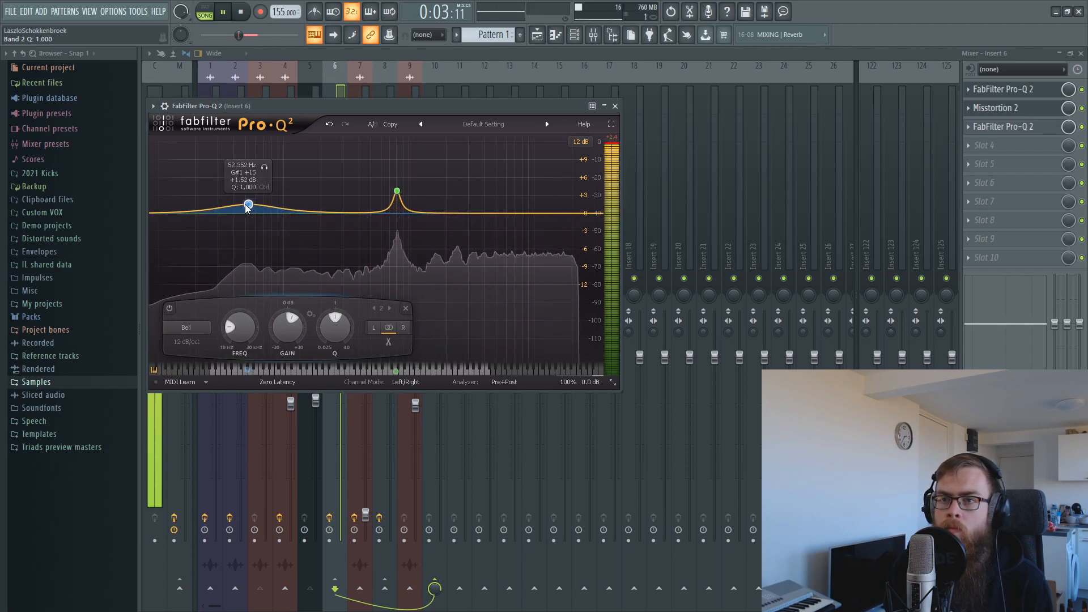
drag(248, 206, 245, 208)
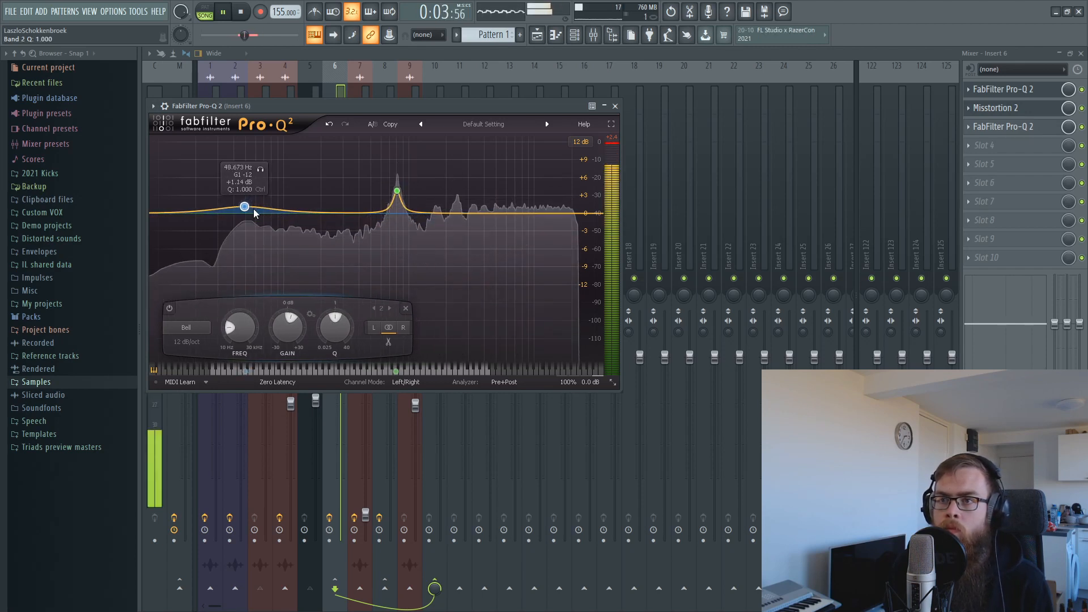
click(397, 196)
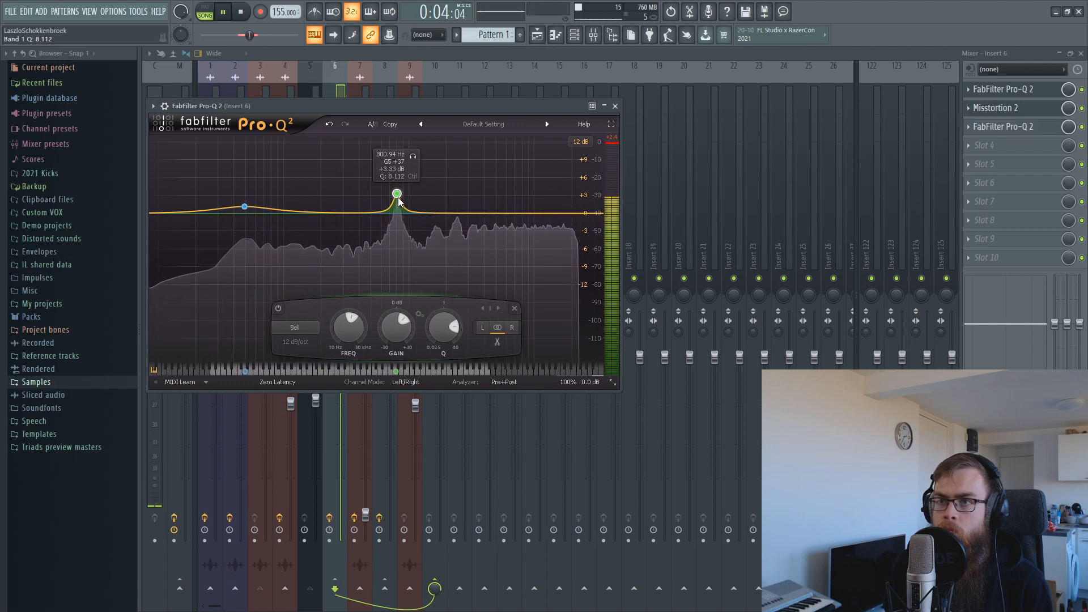
click(417, 48)
click(417, 98)
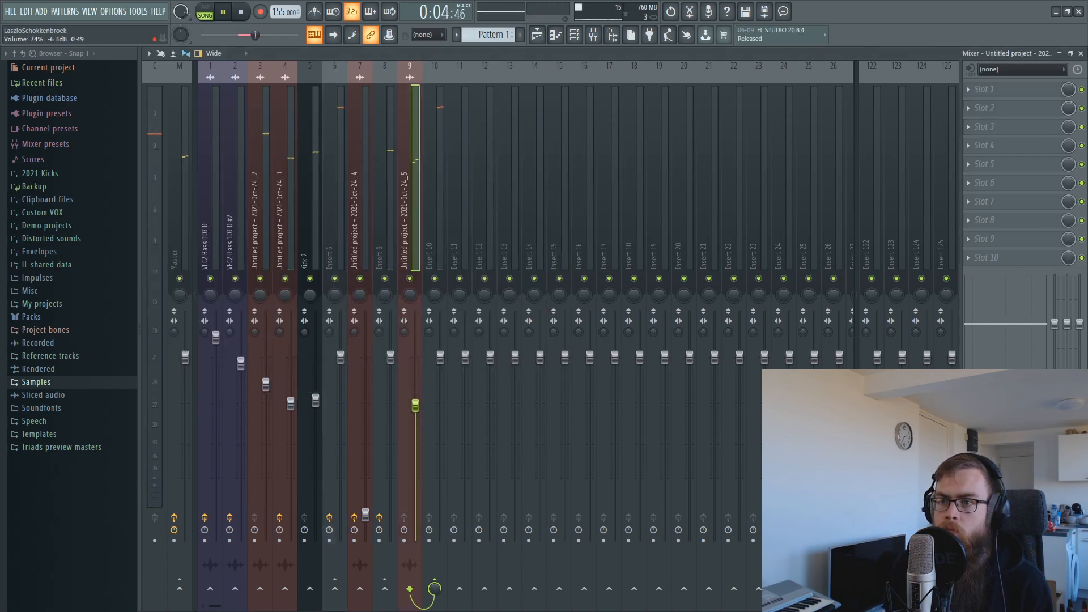
Raise Insert 9 and Insert 4 volumes to 85%.
drag(415, 406, 418, 368)
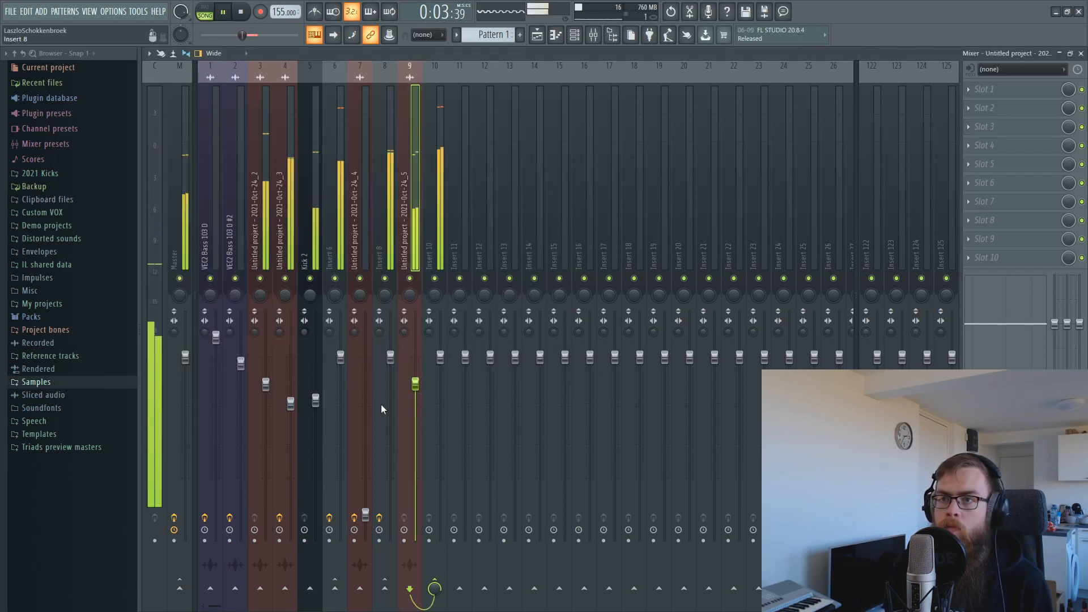
click(390, 149)
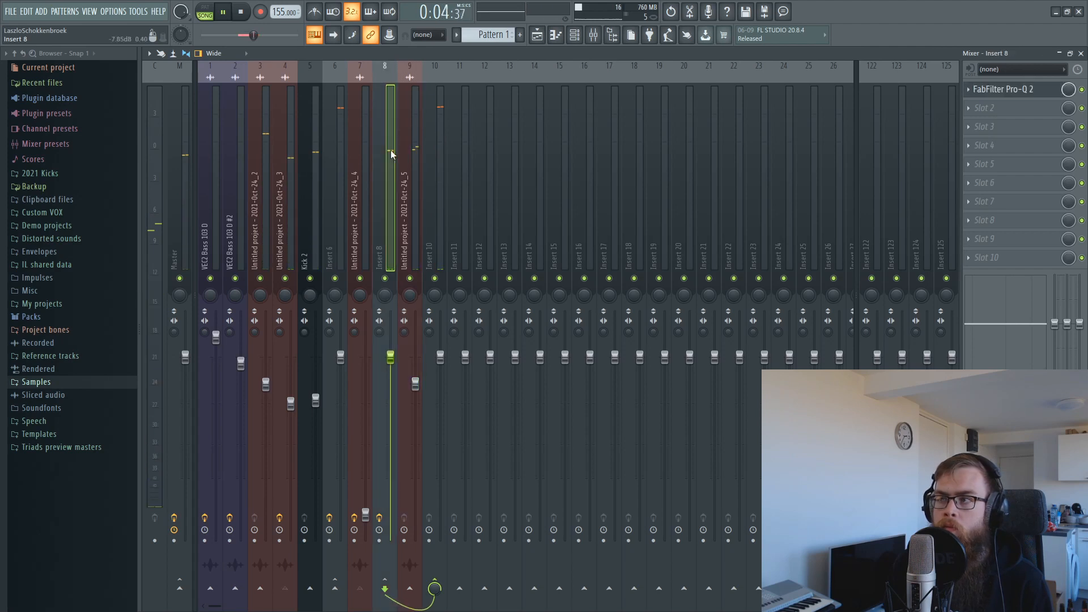
click(290, 403)
drag(290, 403, 296, 391)
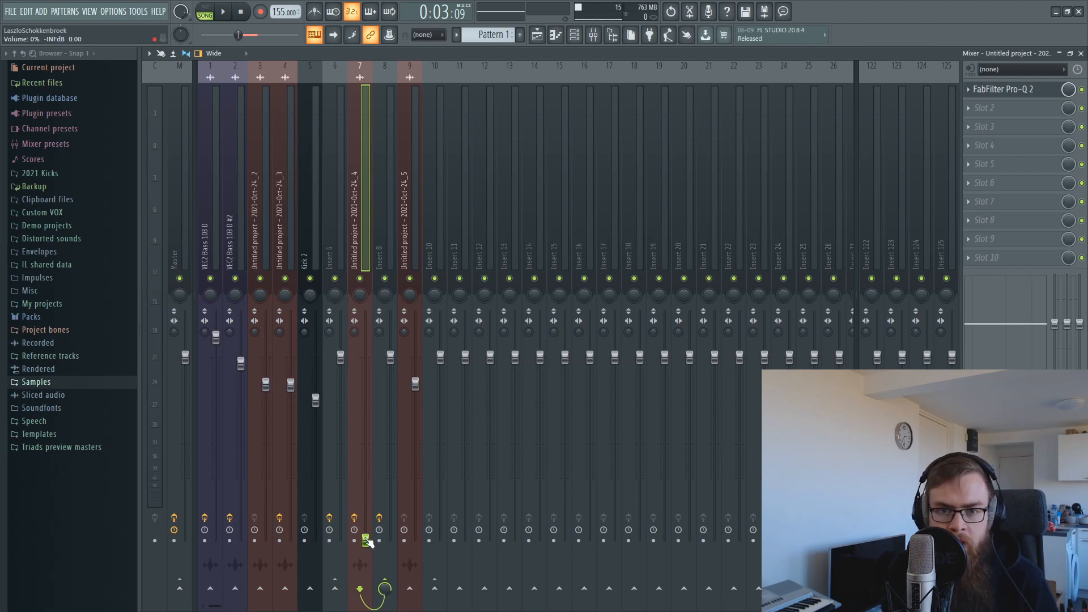
During playback, raise Insert 8's volume to about 103% (0.7 dB).
click(377, 563)
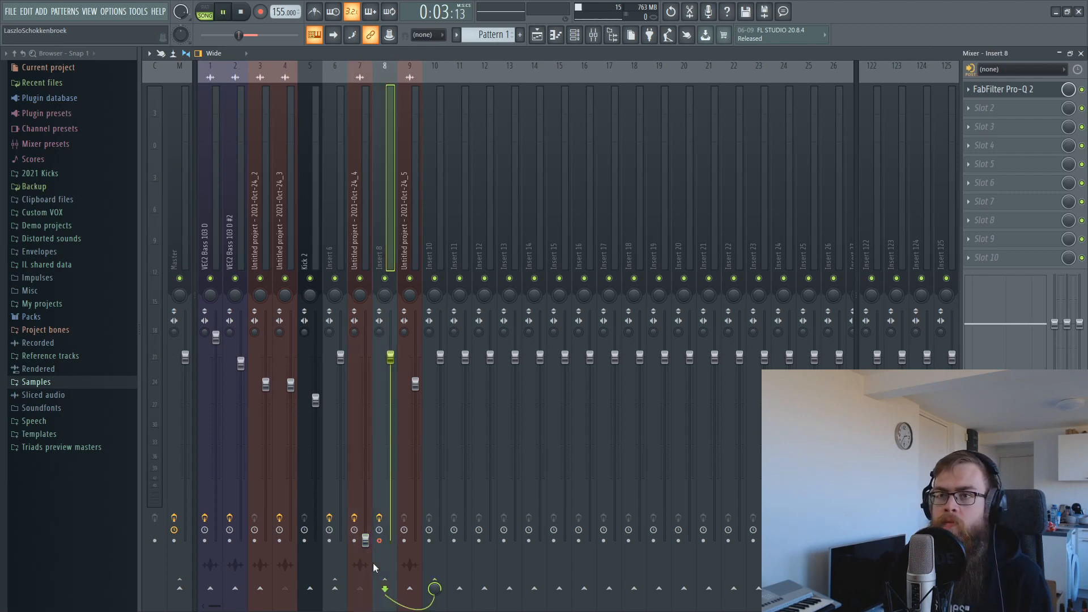
key(space)
drag(390, 355, 415, 375)
key(space)
click(379, 312)
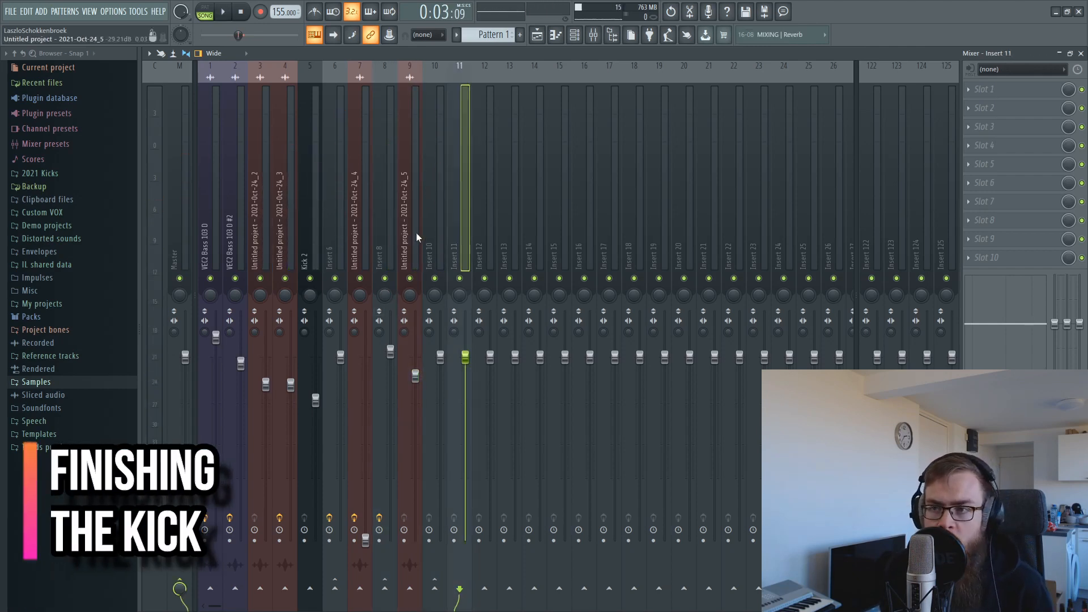
click(419, 226)
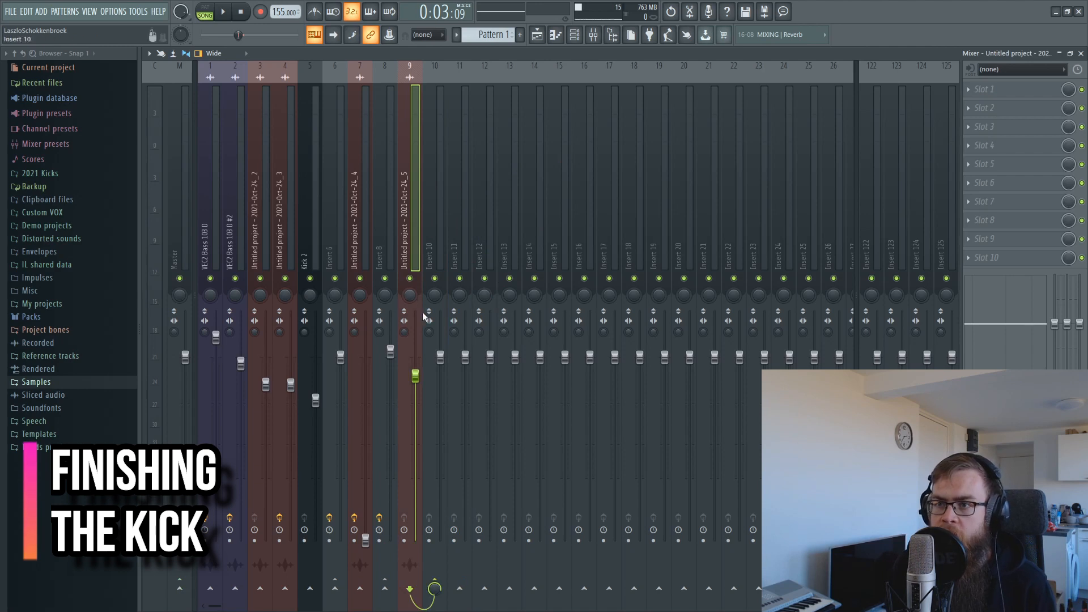
Mute Insert 6 and set Insert 9 to route to this track only.
click(335, 278)
click(392, 195)
click(400, 213)
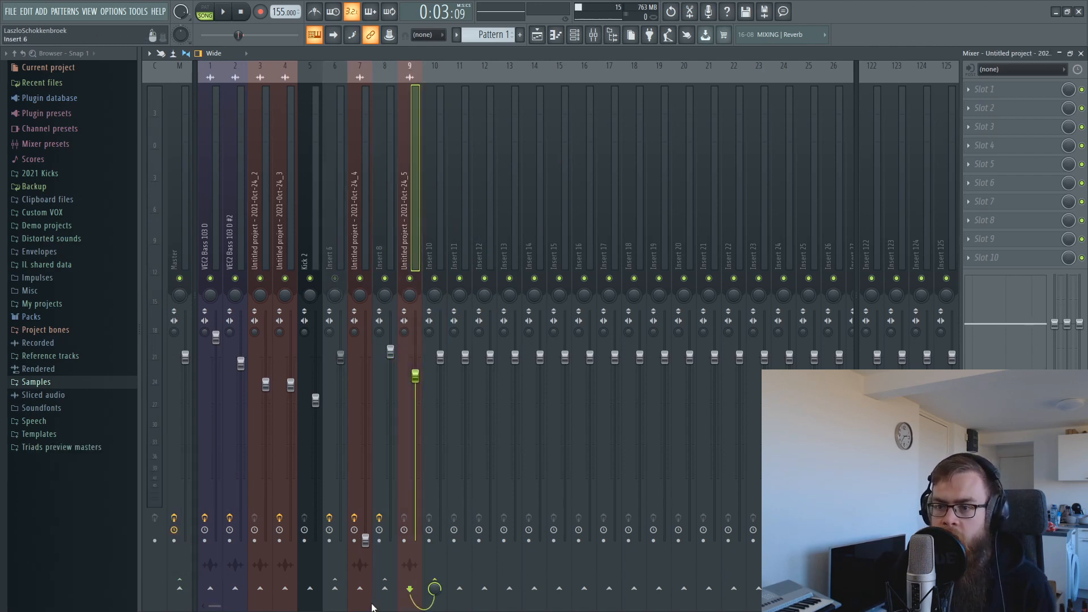
click(412, 570)
Send Insert 8 to the Master track and open its second effect slot.
click(383, 199)
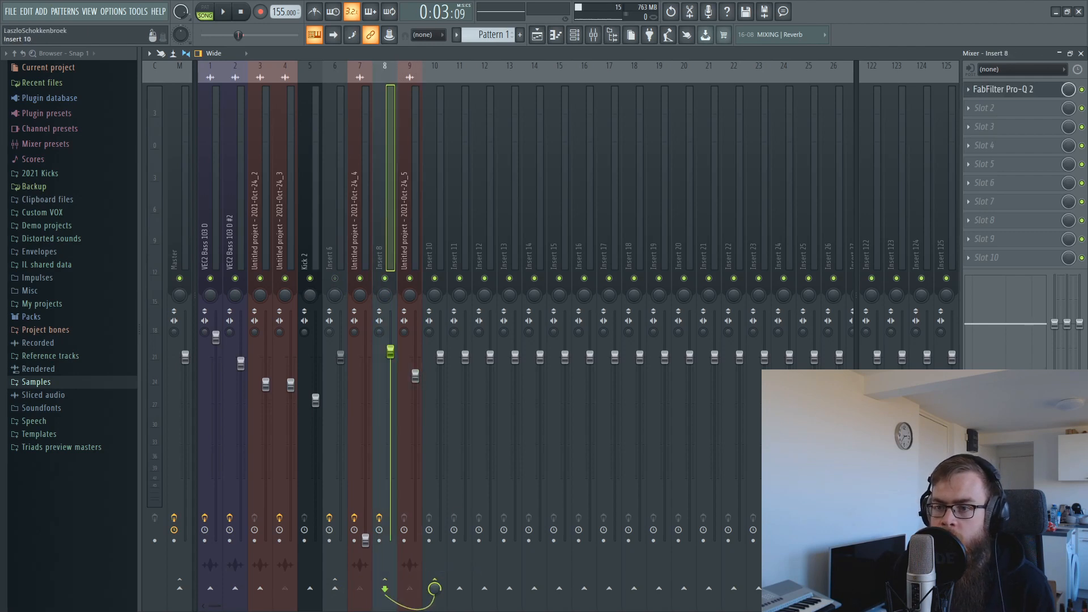
click(404, 250)
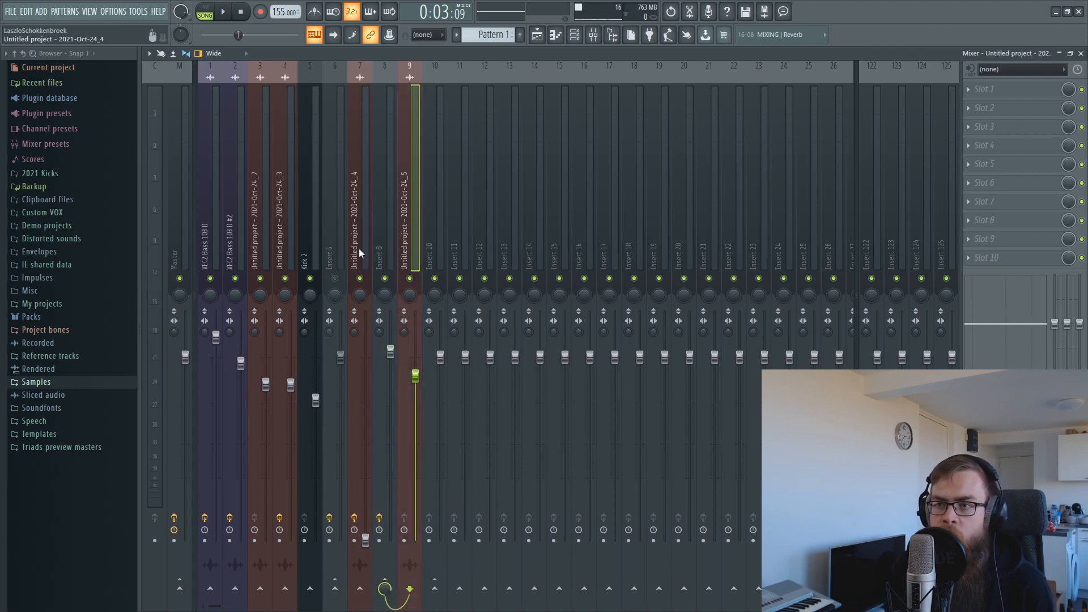
ctrl+shift+click(382, 250)
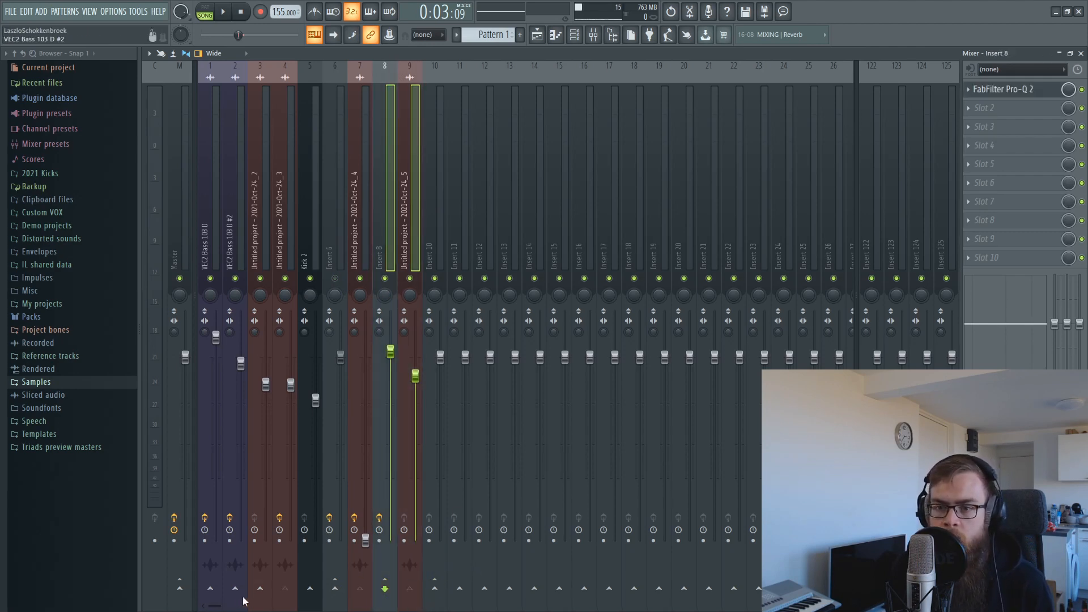
click(180, 590)
click(407, 232)
click(392, 240)
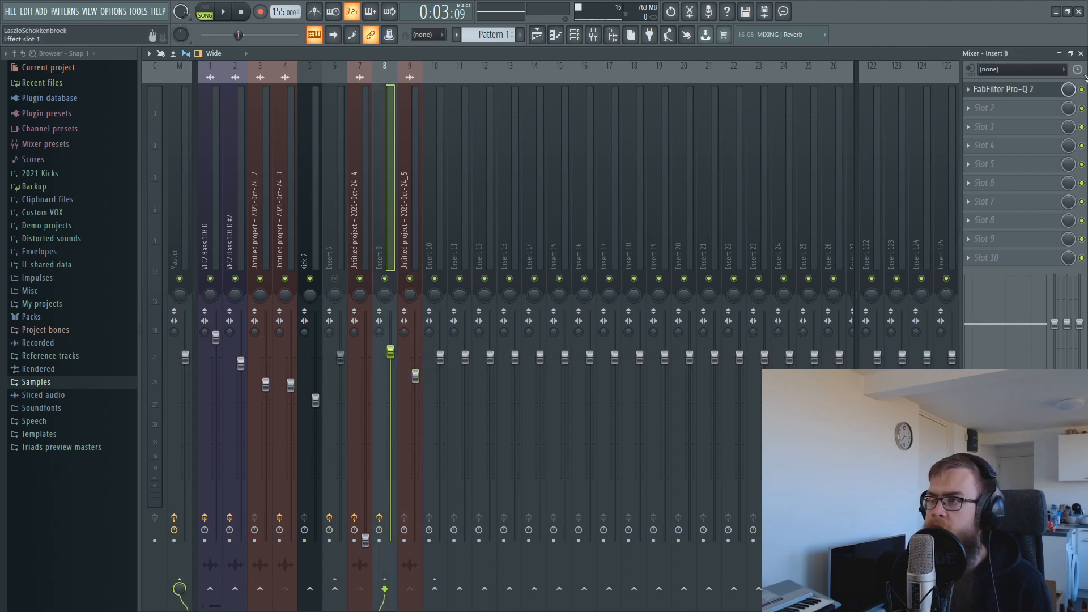
click(997, 108)
Load Misstortion 2 on Insert 8: soft clip 16.2 dB, hard clip 17 dB, and a lower clip filter cutoff.
click(855, 311)
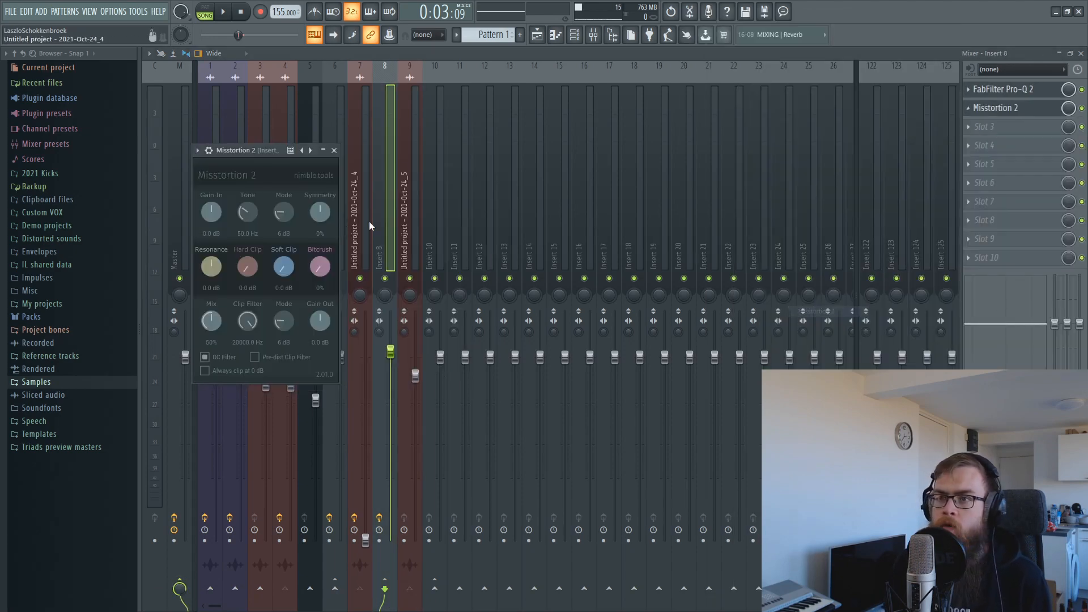
drag(257, 151, 493, 238)
key(space)
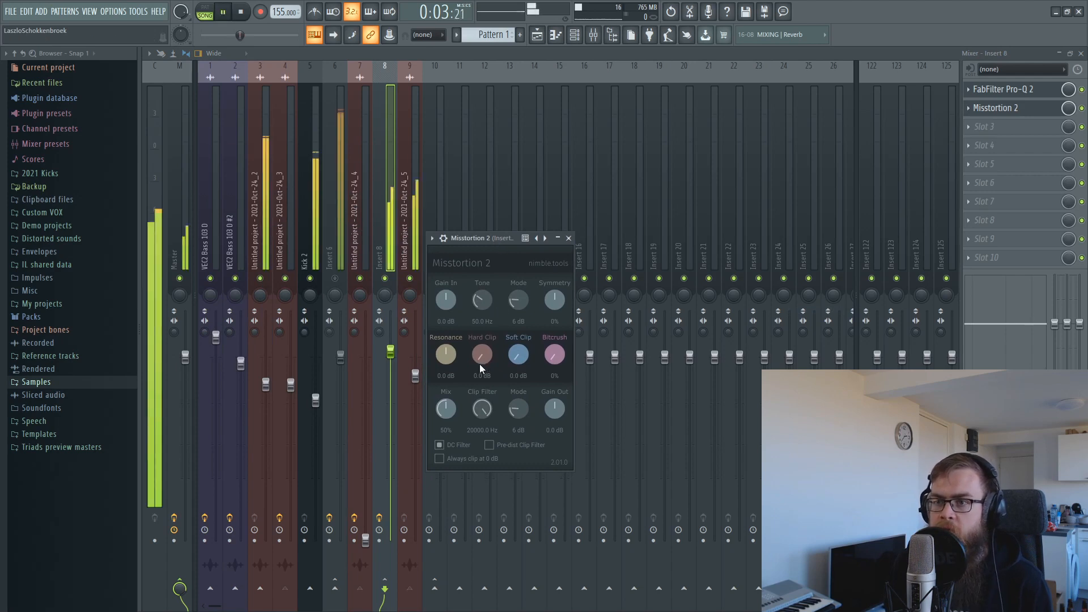
drag(480, 364, 487, 314)
drag(518, 358, 520, 355)
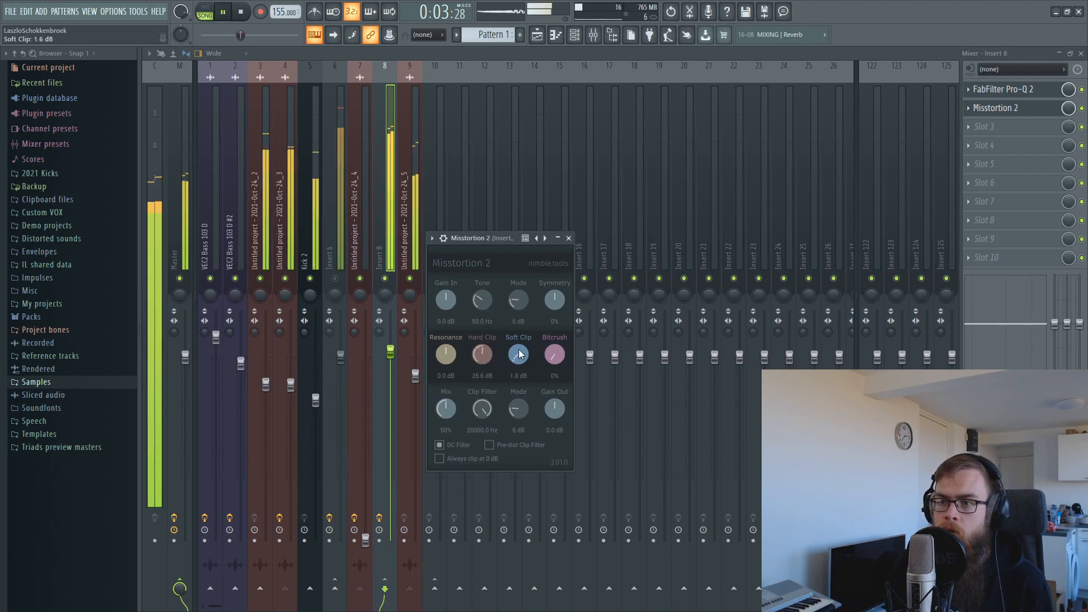
drag(525, 312, 526, 308)
drag(484, 356, 482, 383)
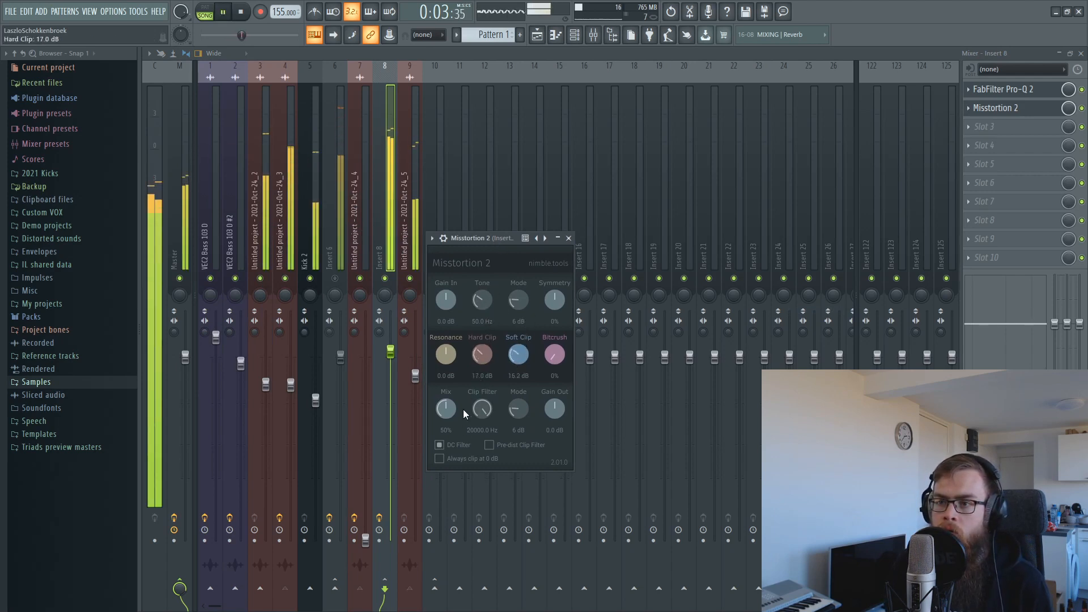
drag(475, 420, 484, 328)
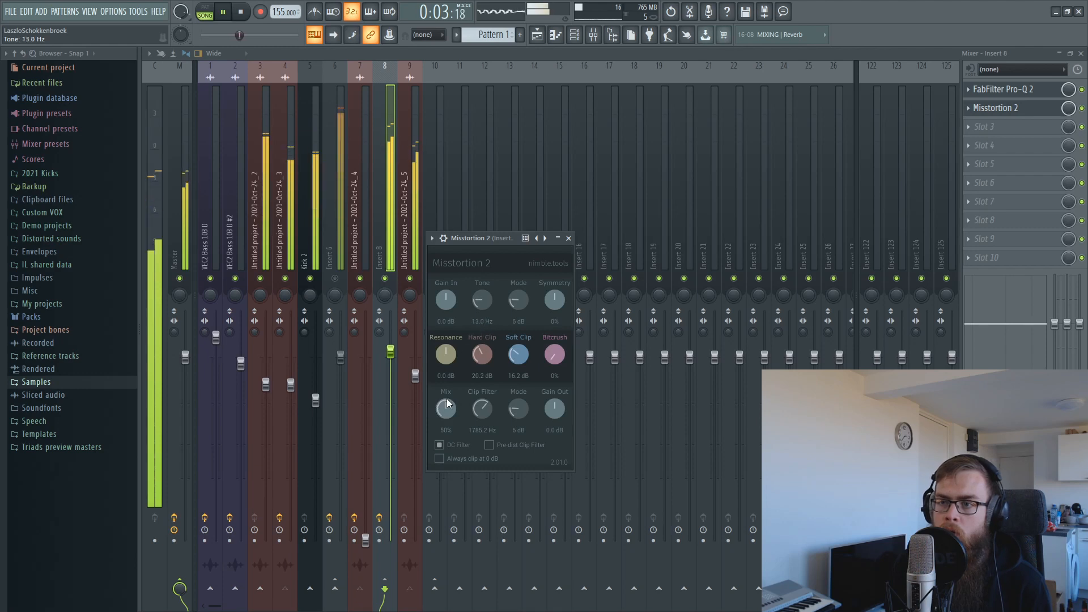
Reopen Misstortion 2 on Insert 8 and push hard clipping up to about 27 dB while auditioning.
click(399, 179)
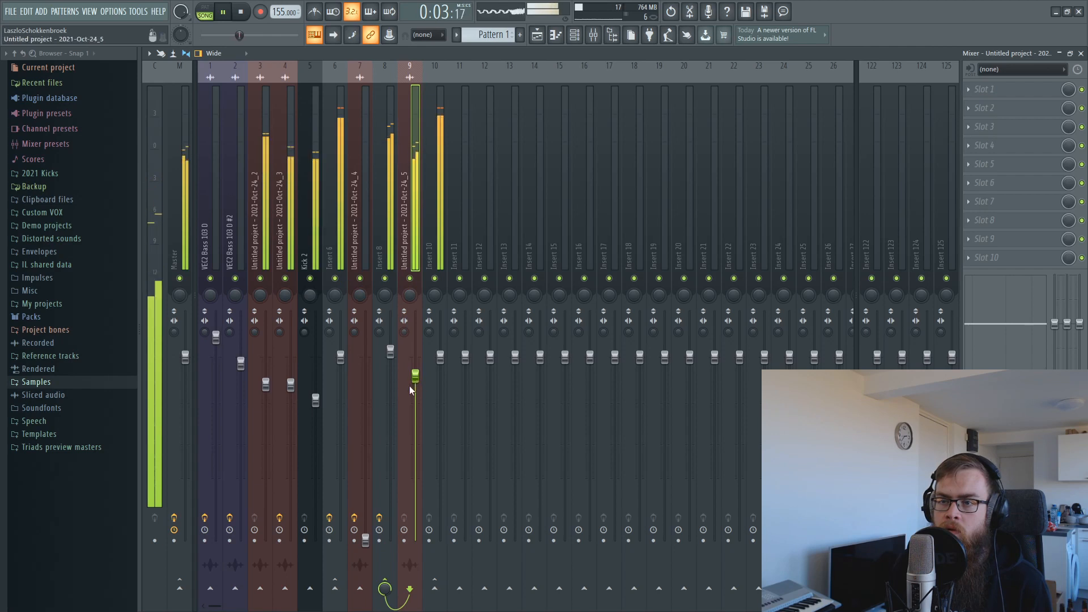
click(393, 230)
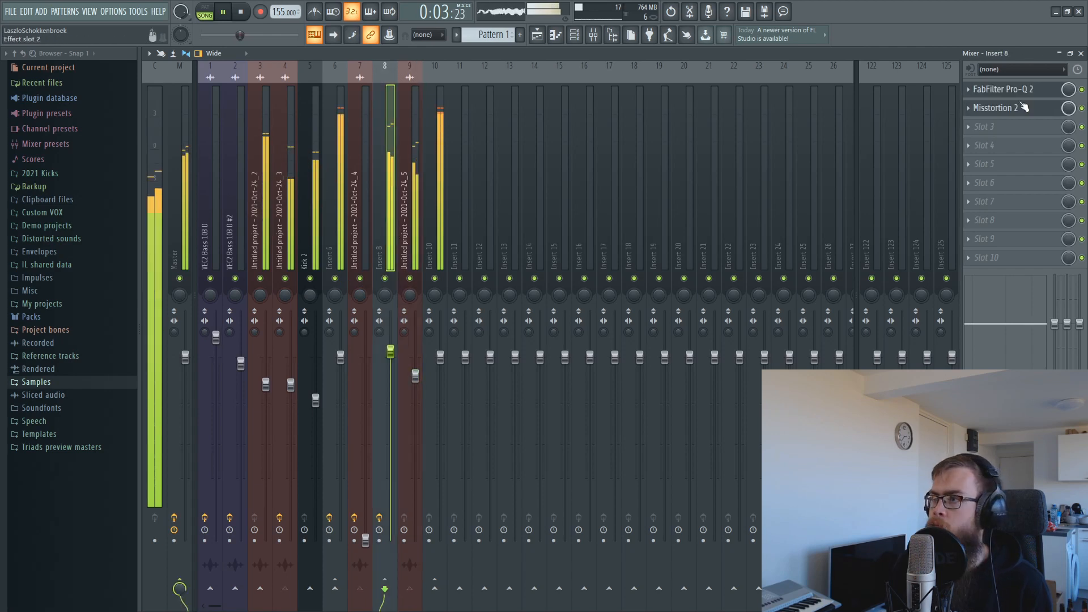
key(space)
click(970, 109)
click(995, 106)
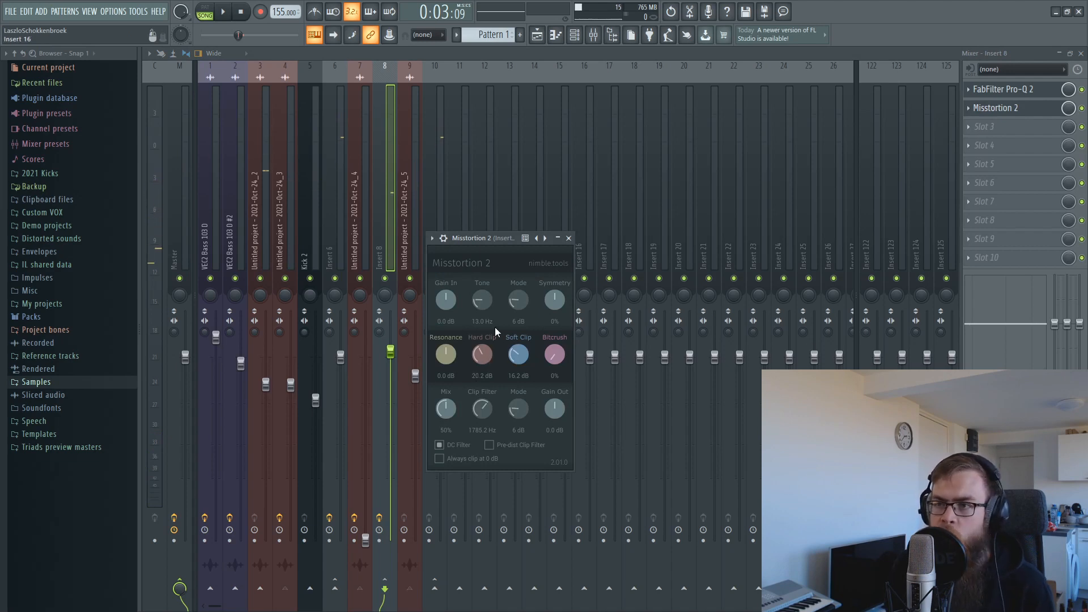
drag(470, 237, 501, 259)
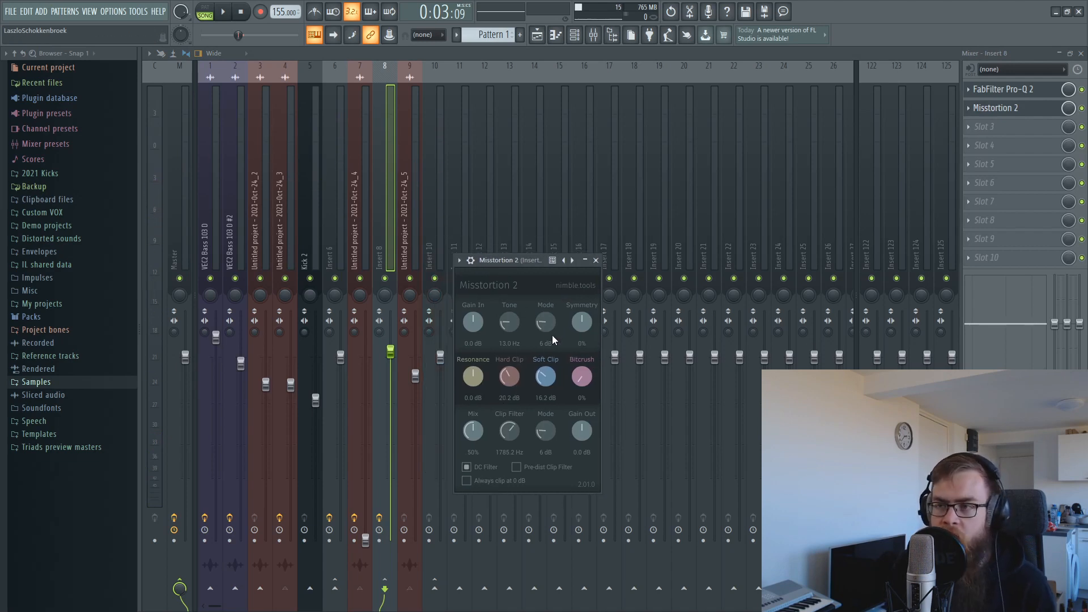
key(space)
drag(511, 376, 516, 345)
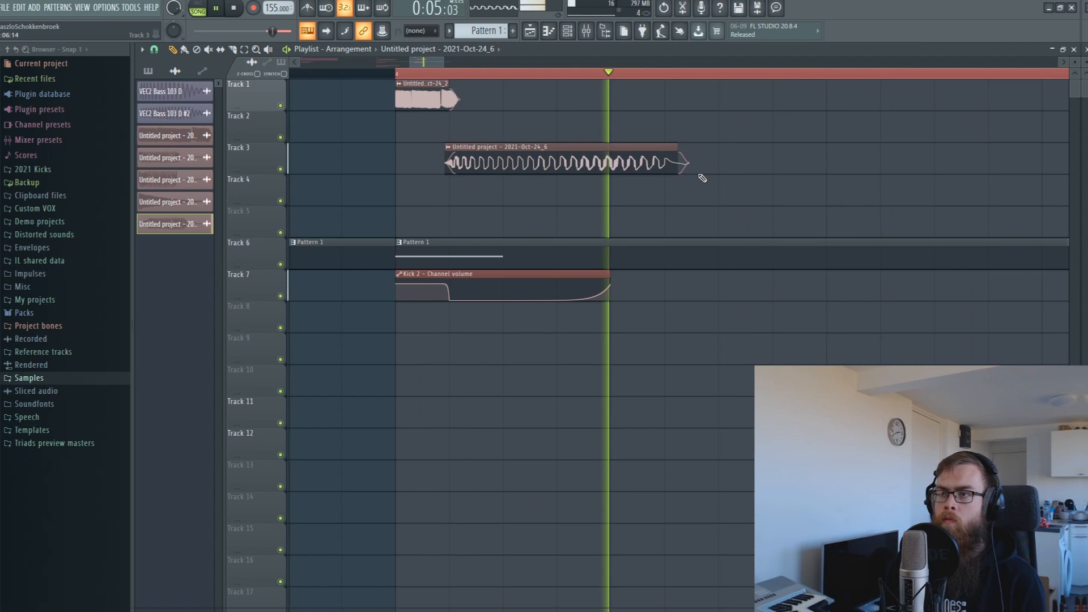
Play the arrangement and normalize the 2021-Oct-24_6 clip's volume.
key(space)
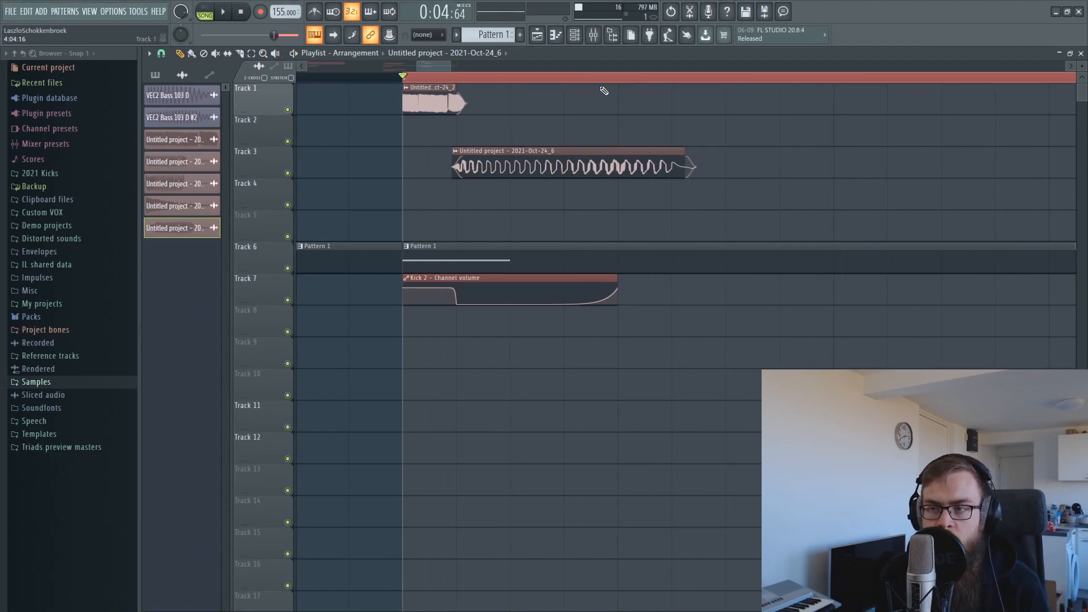
key(space)
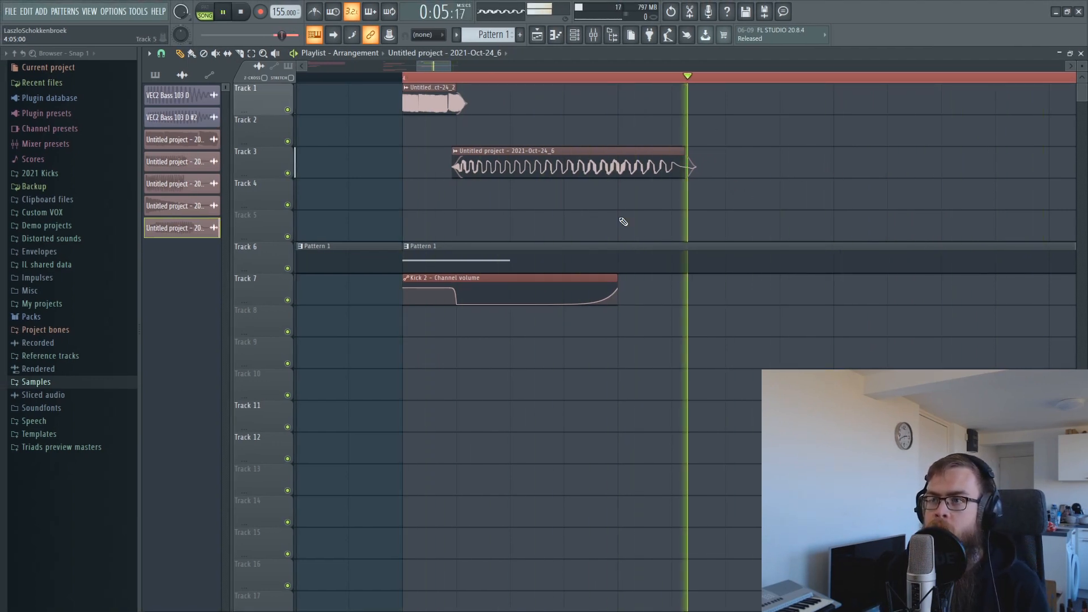
key(space)
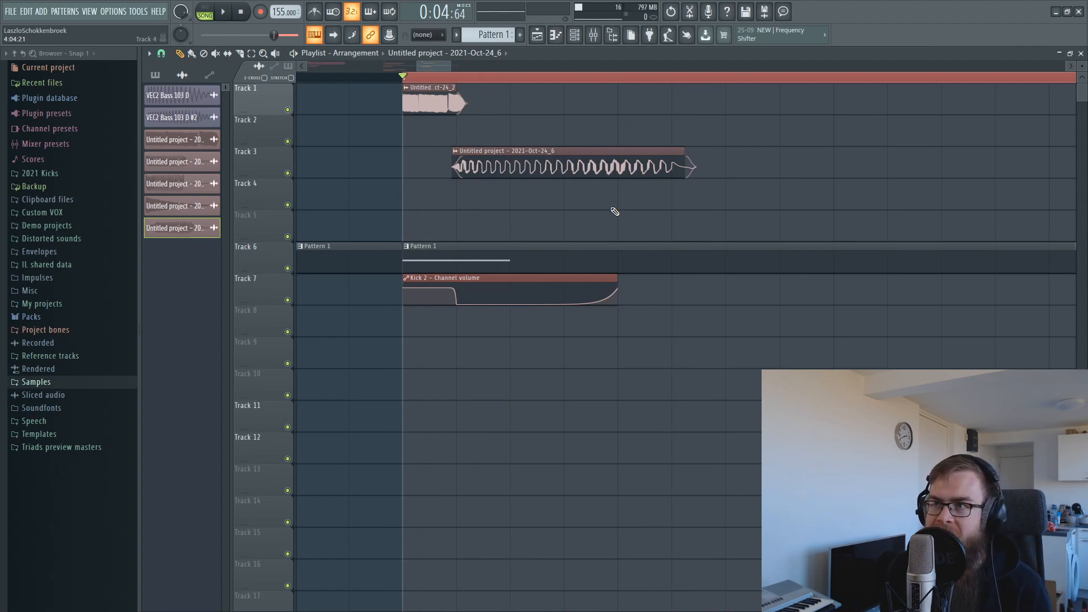
click(595, 44)
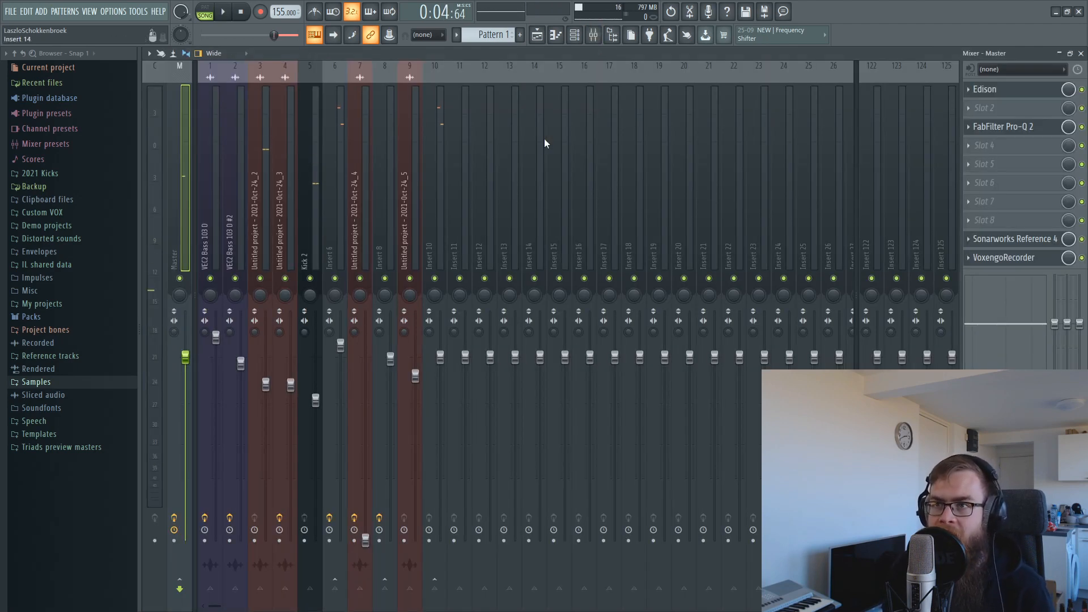
click(536, 37)
double_click(501, 253)
click(364, 253)
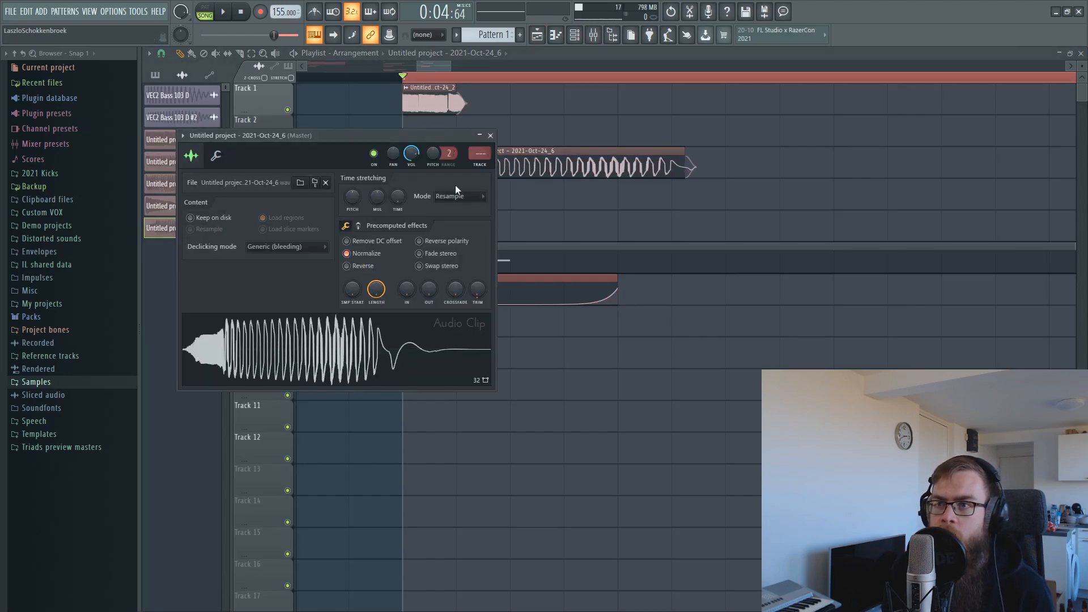
key(ctrl+l)
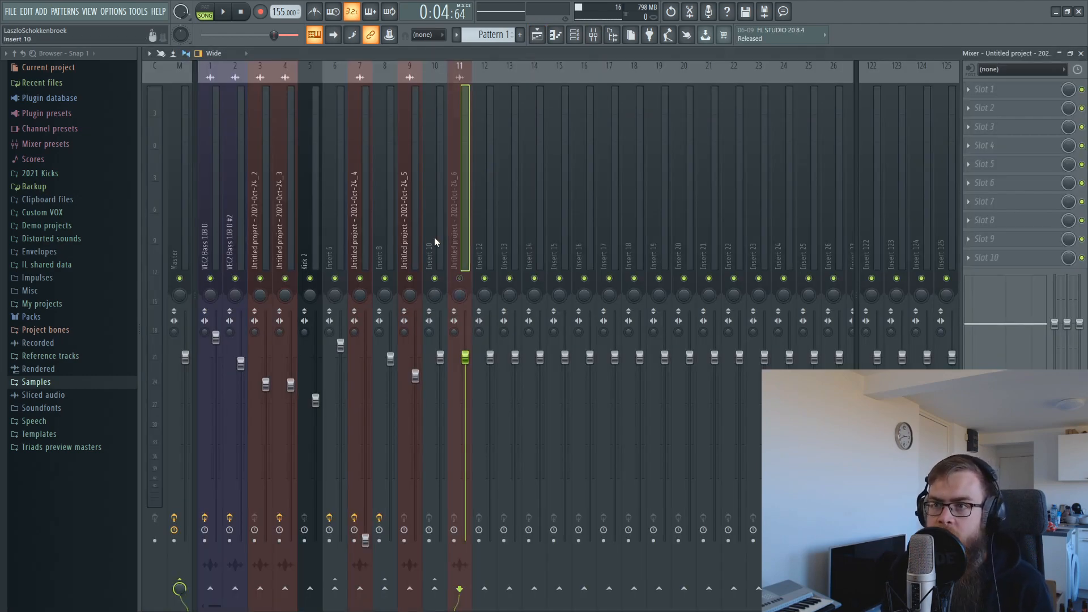
Record the master with Edison and send the recording to the playlist as 2021-Oct-24_7.
click(412, 227)
click(332, 221)
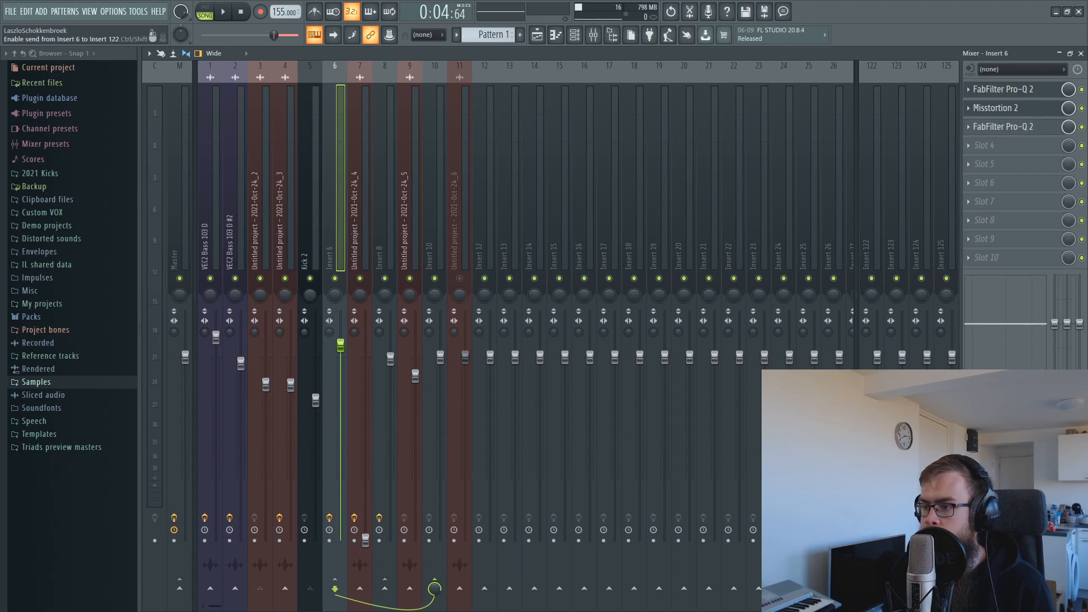
click(668, 36)
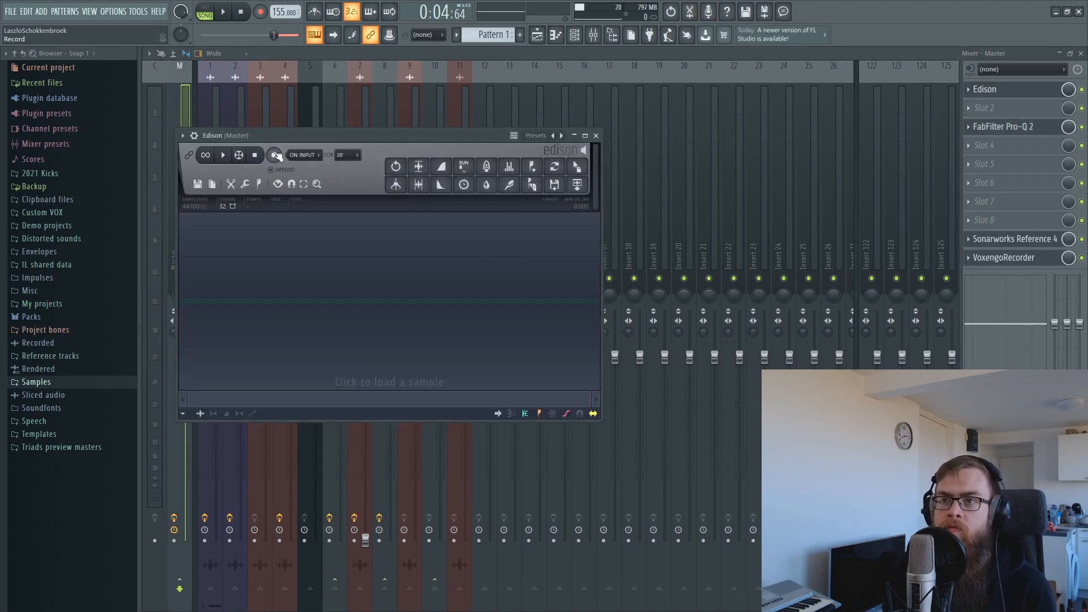
click(224, 12)
double_click(497, 347)
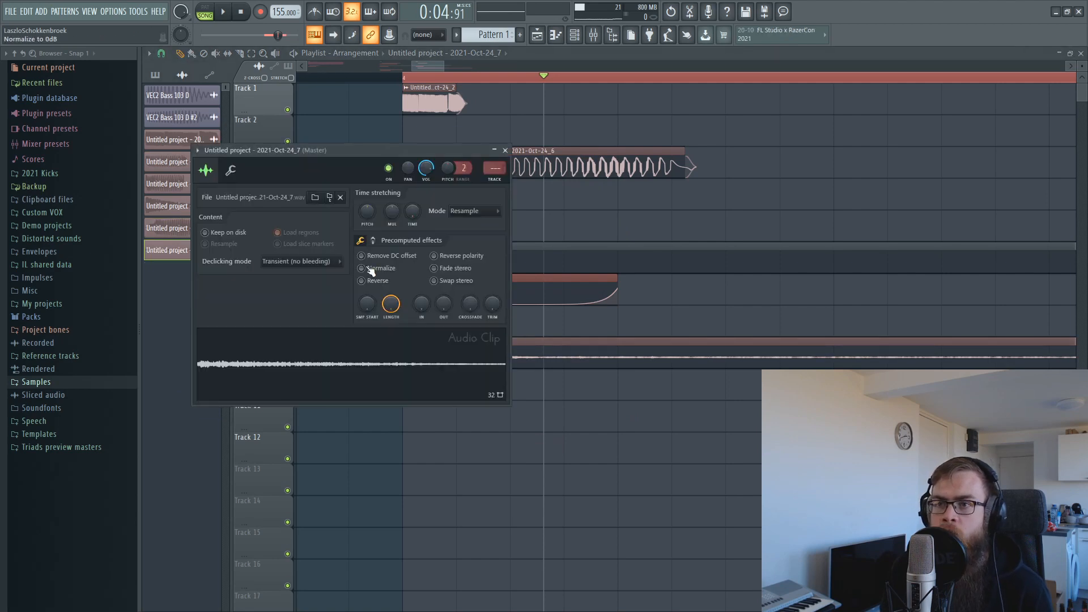
key(Escape)
Create a channel-volume automation clip for the Track 9 recording.
drag(411, 79, 617, 77)
double_click(482, 350)
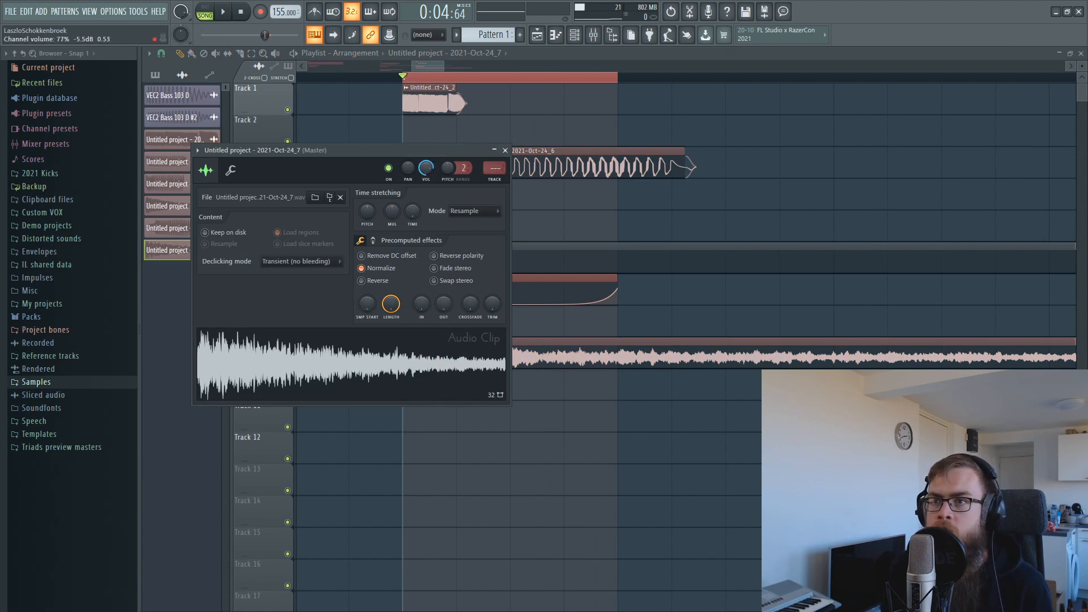
right_click(427, 167)
click(467, 246)
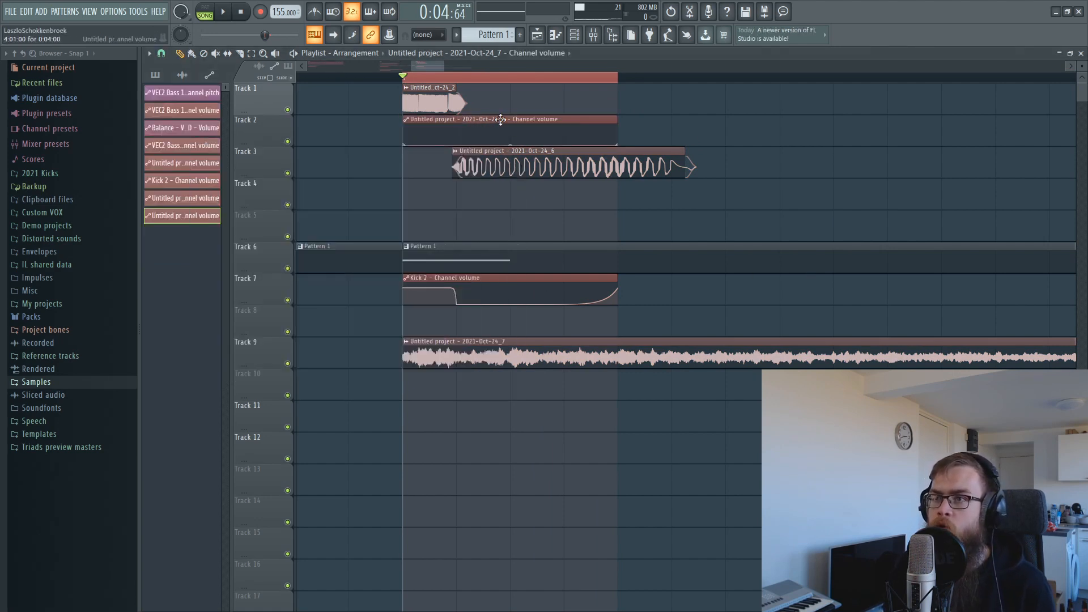
Move the 2021-Oct-24_7 volume automation to Track 10, raise its end point, and route the clip to a free mixer insert.
drag(525, 298, 458, 384)
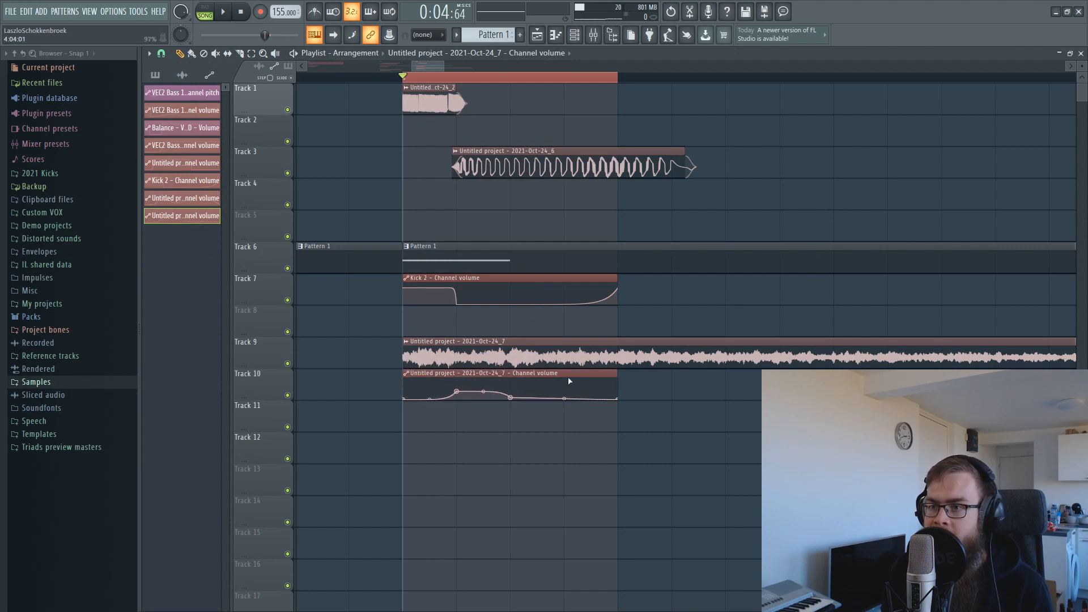
drag(617, 399, 618, 381)
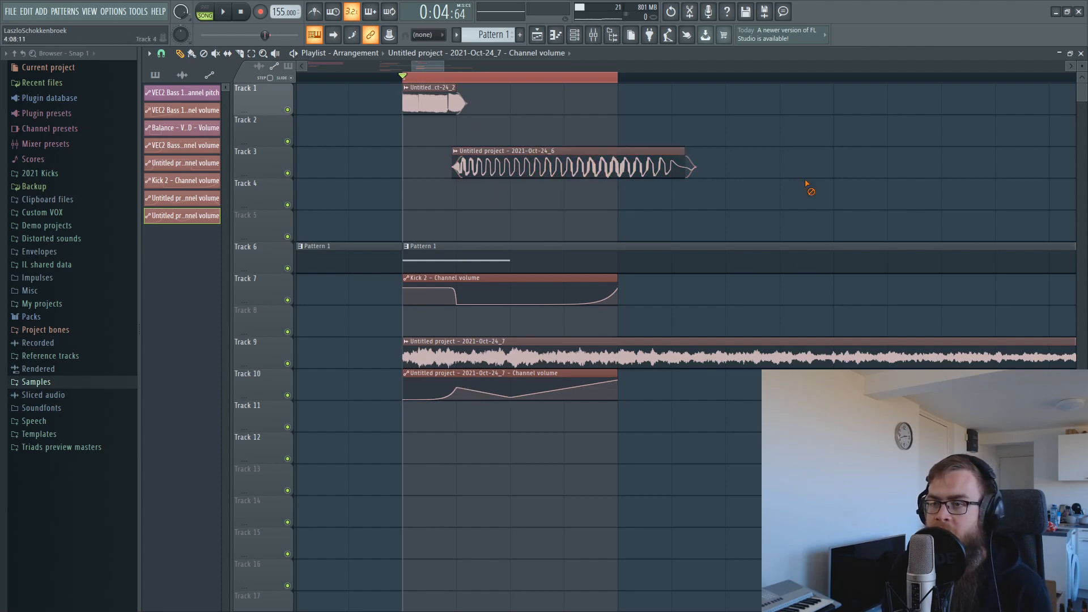
double_click(618, 164)
key(ctrl+l)
ctrl+shift+click(489, 257)
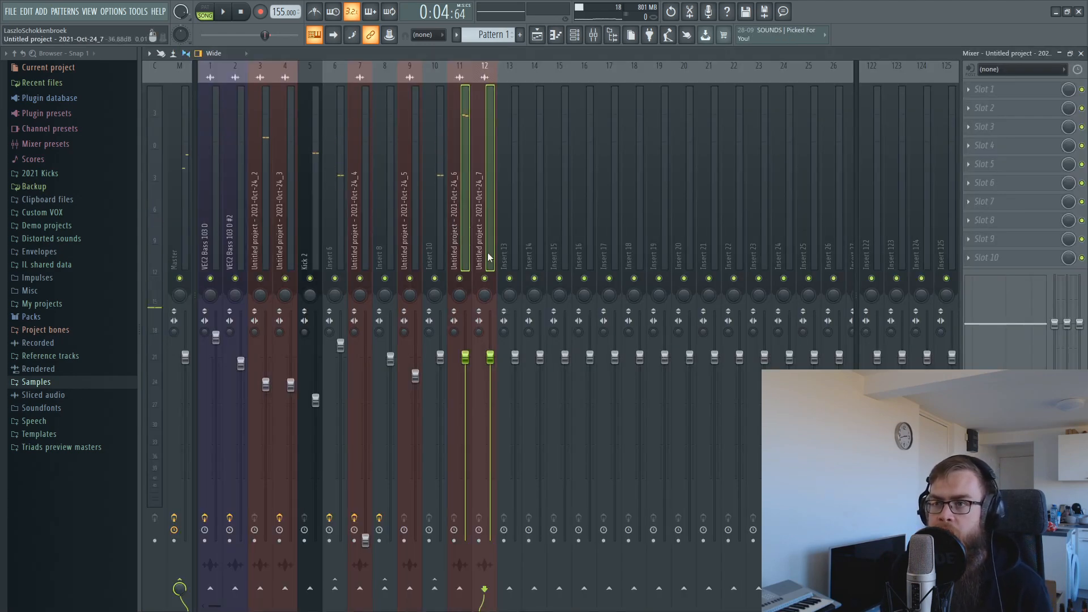
Route the selected inserts only to Insert 10 and play back the combined kick.
right_click(436, 594)
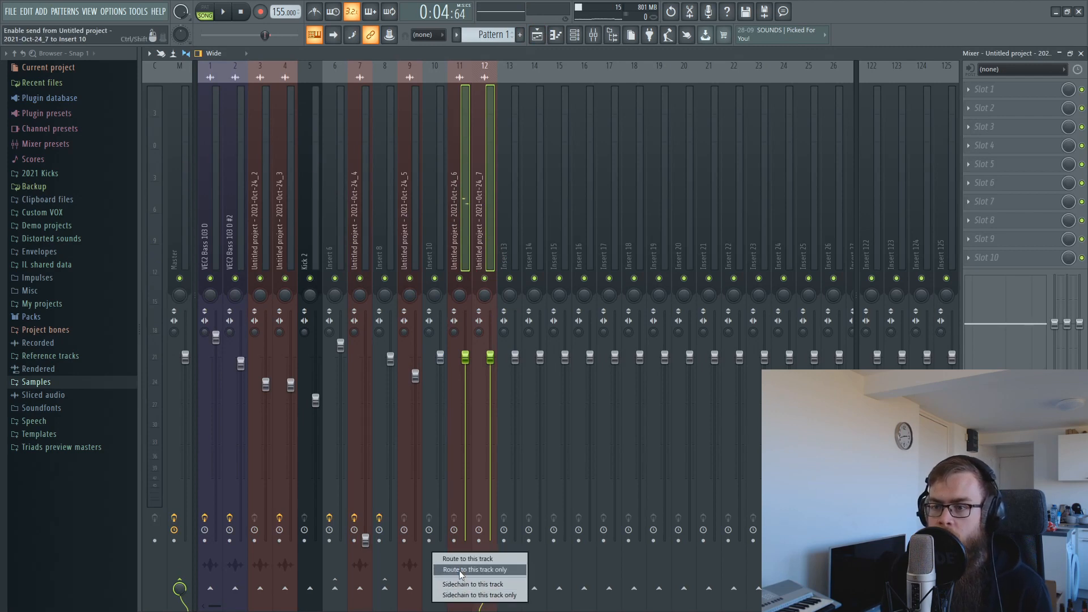
click(459, 570)
click(441, 249)
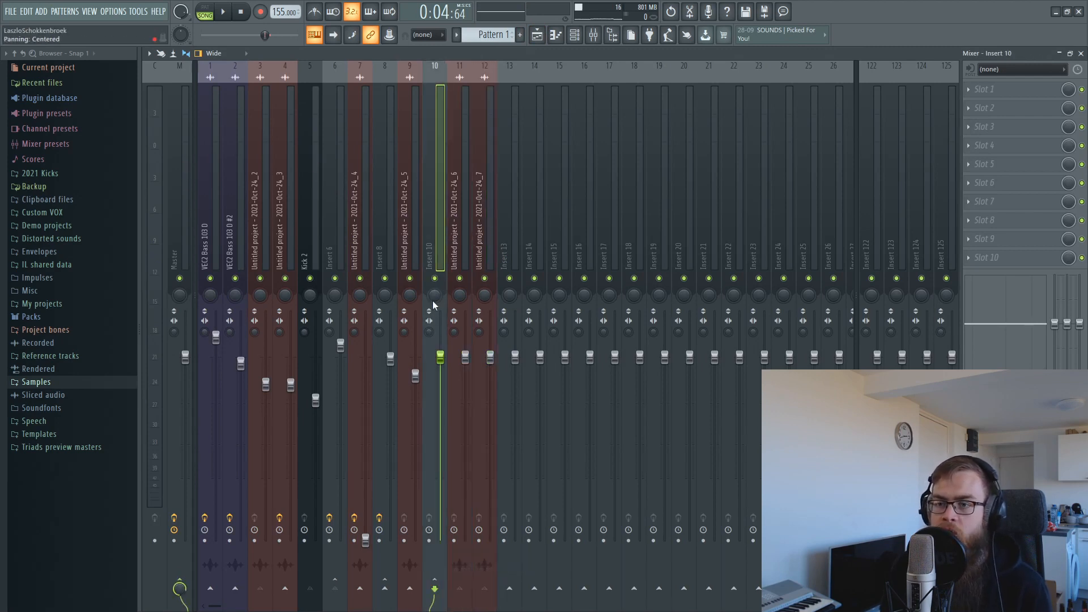
key(space)
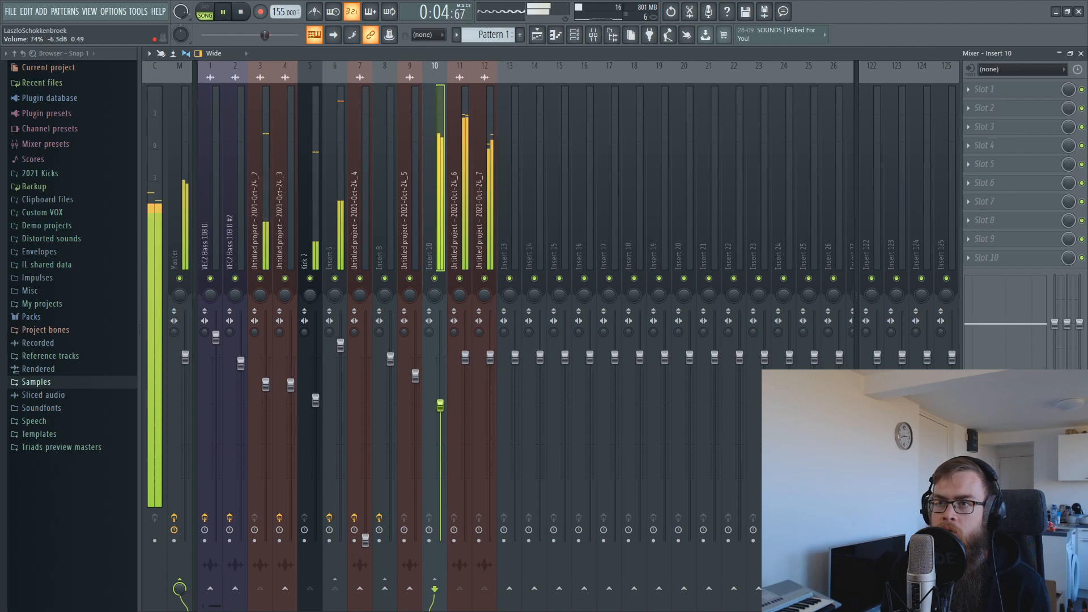
Lower the Insert 12 fader in the mixer while the kick plays.
key(F5)
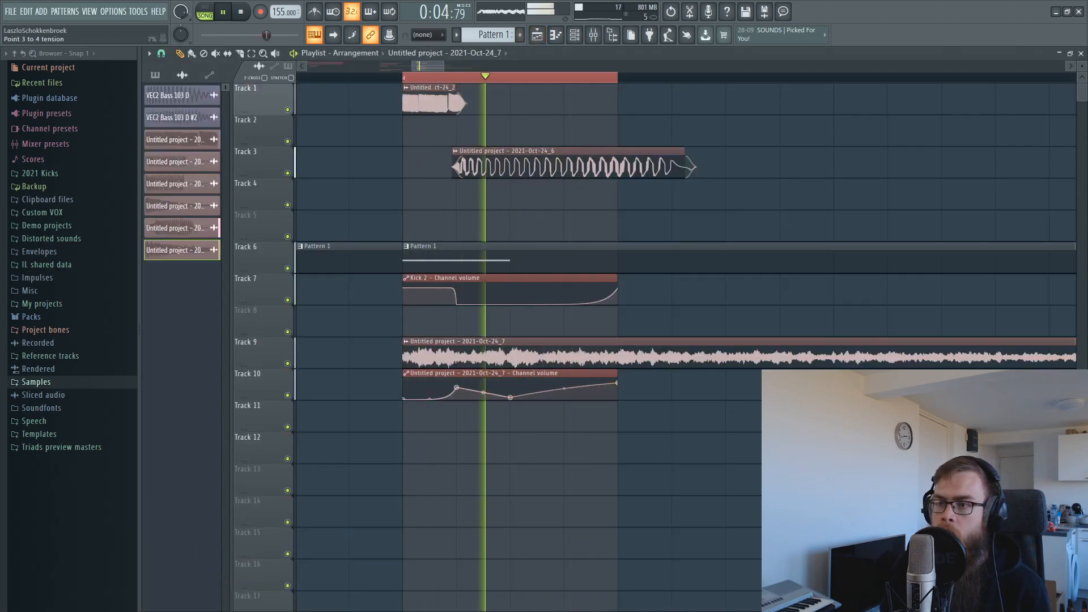
key(F9)
drag(490, 357, 440, 382)
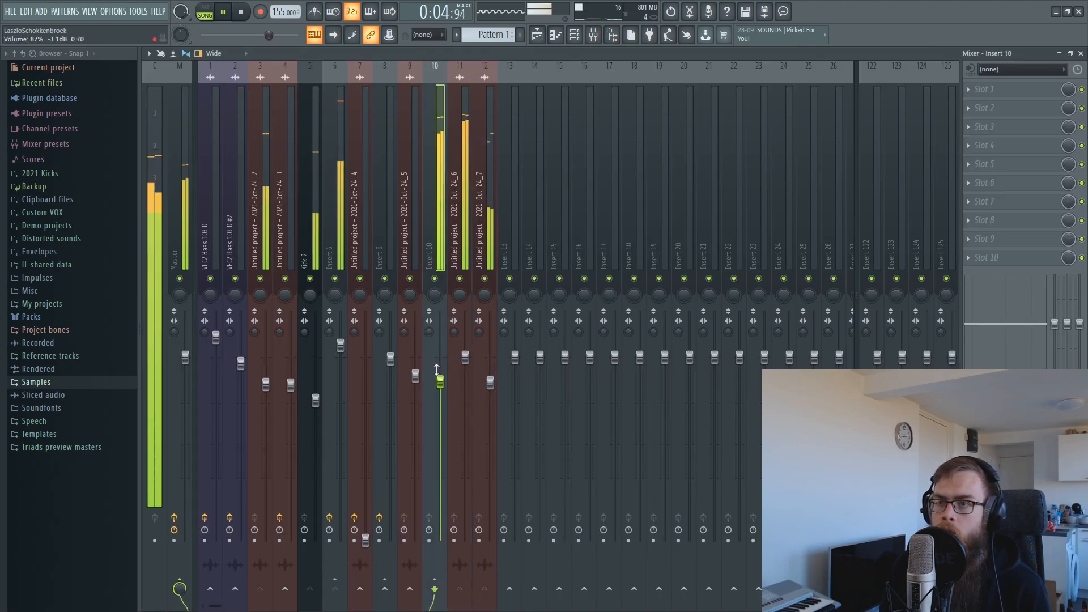
key(space)
Trim the start of the Track 3 clip, then mute Insert 12 in the mixer.
key(F5)
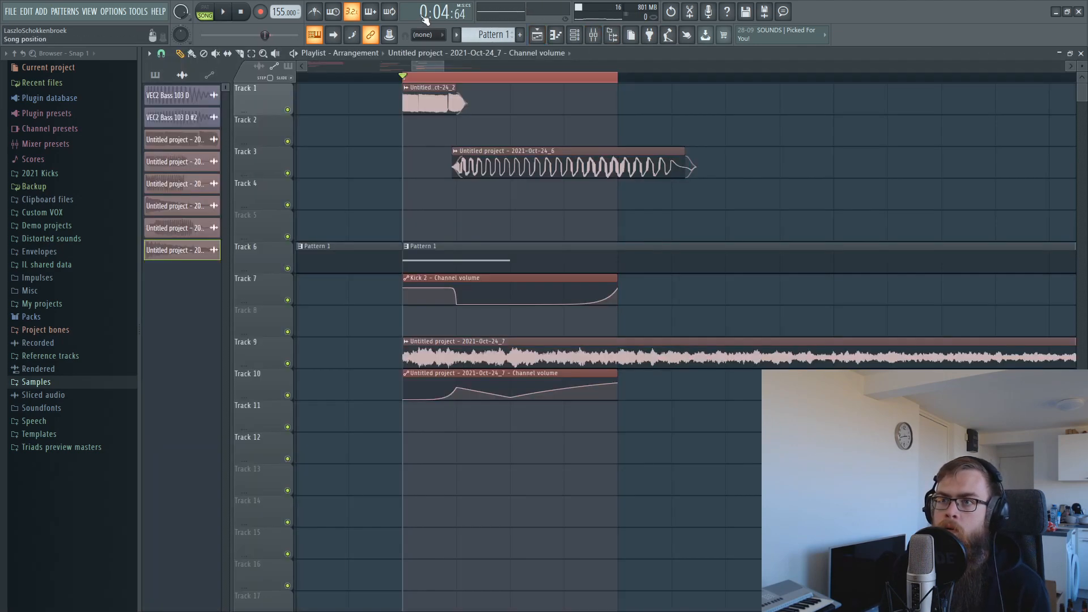
scroll(460, 79, up, 2)
drag(450, 169, 454, 168)
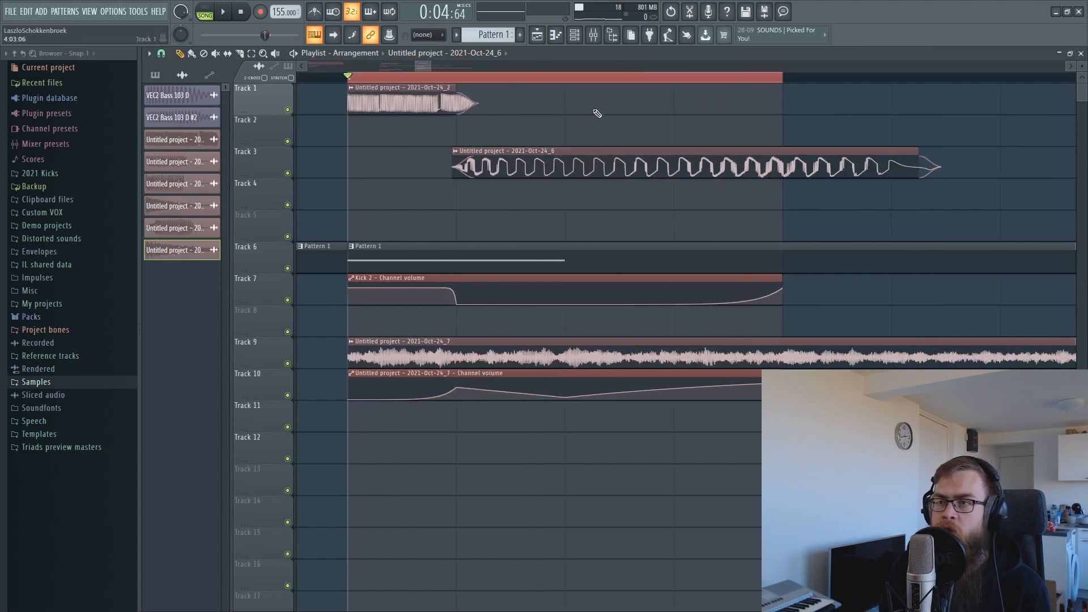
click(593, 40)
click(484, 280)
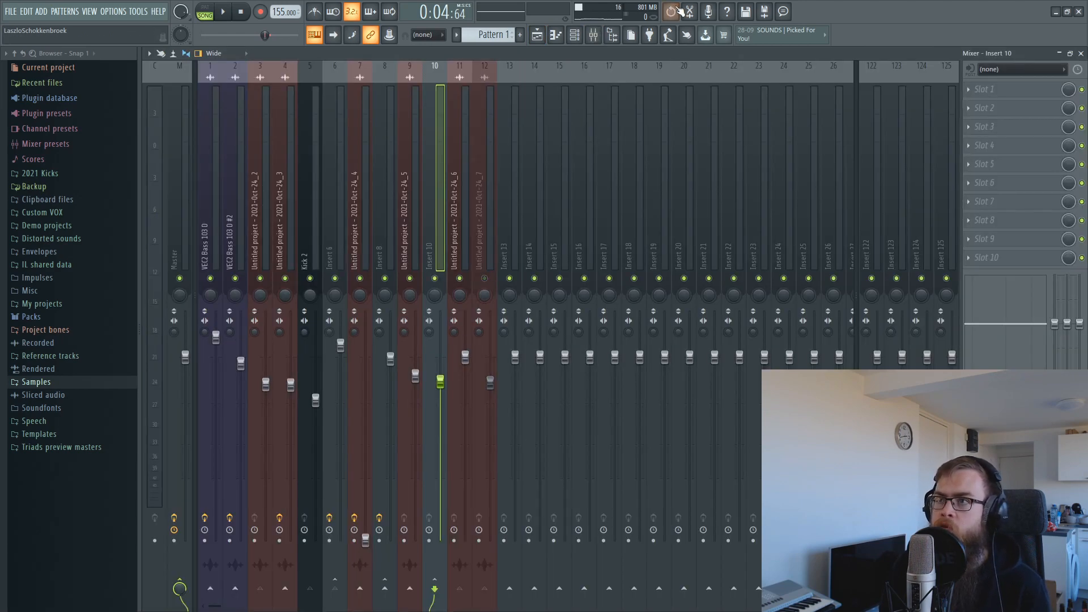
Delete and clear the Edison recording on the Master, then close Edison.
click(695, 12)
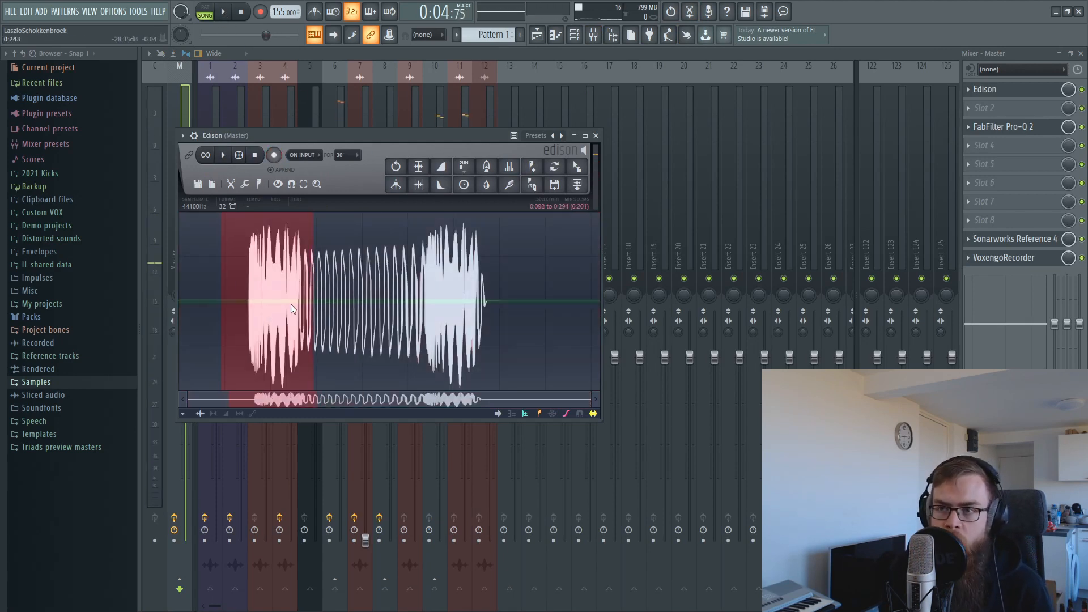
key(Delete)
key(Delete)
click(596, 136)
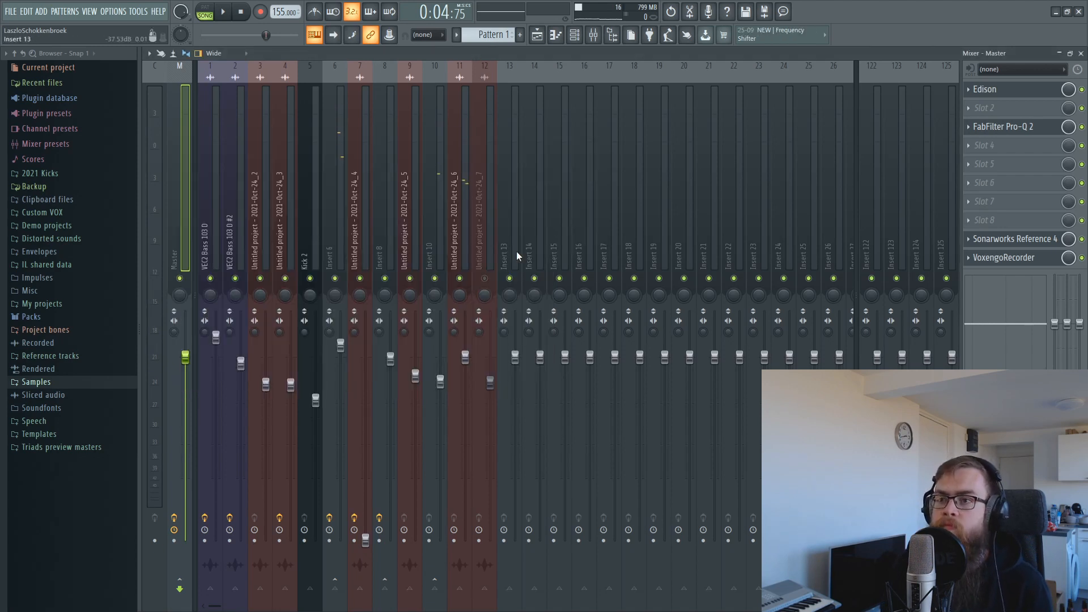
Audition the kick layers and bring up the plugin list for Insert 10's Slot 1.
click(478, 392)
key(space)
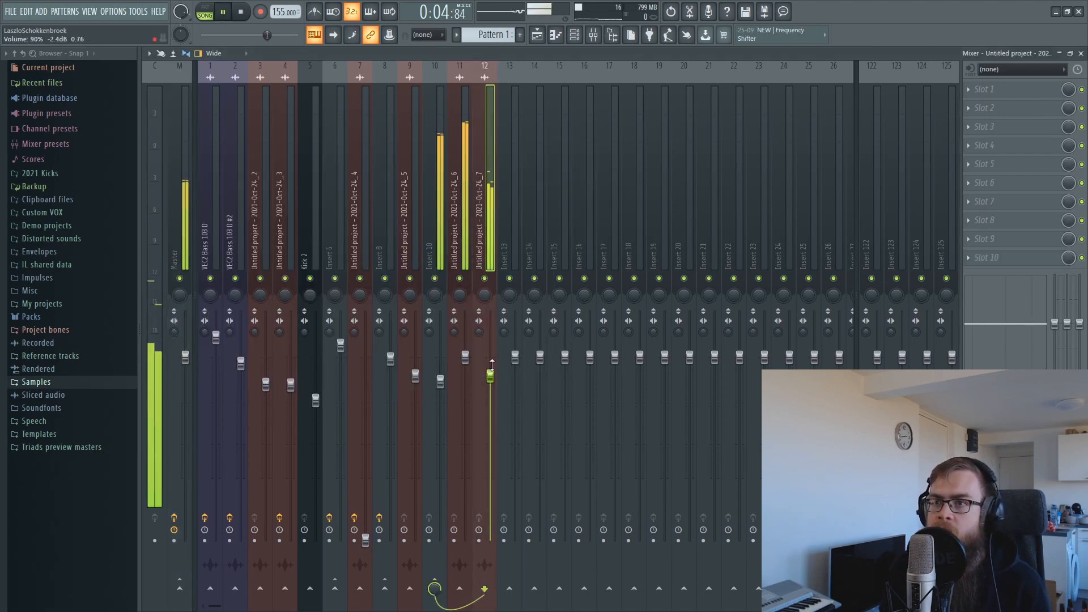
click(435, 229)
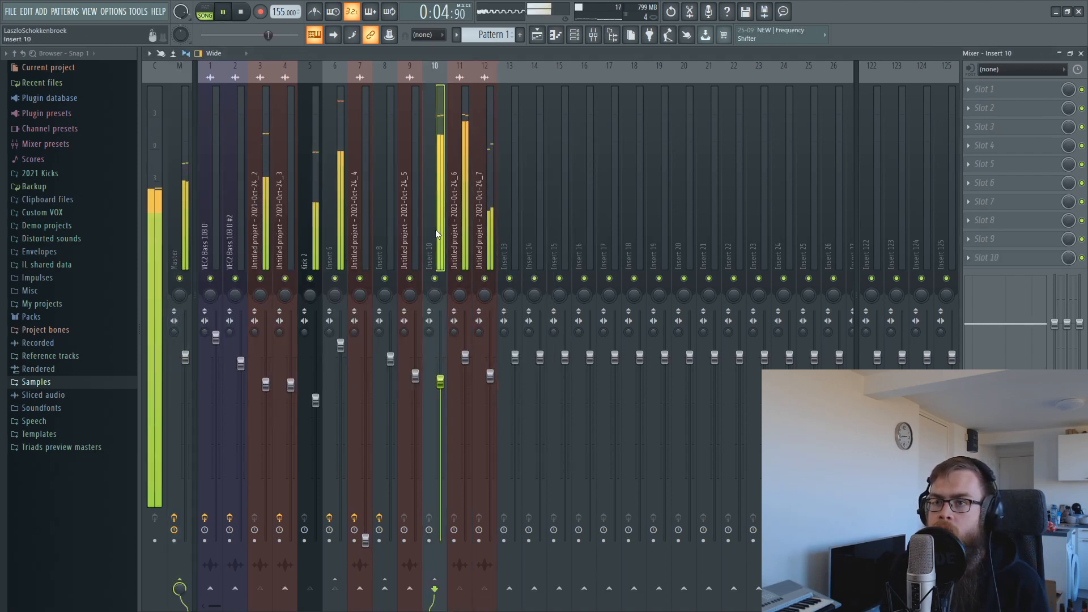
key(space)
click(980, 90)
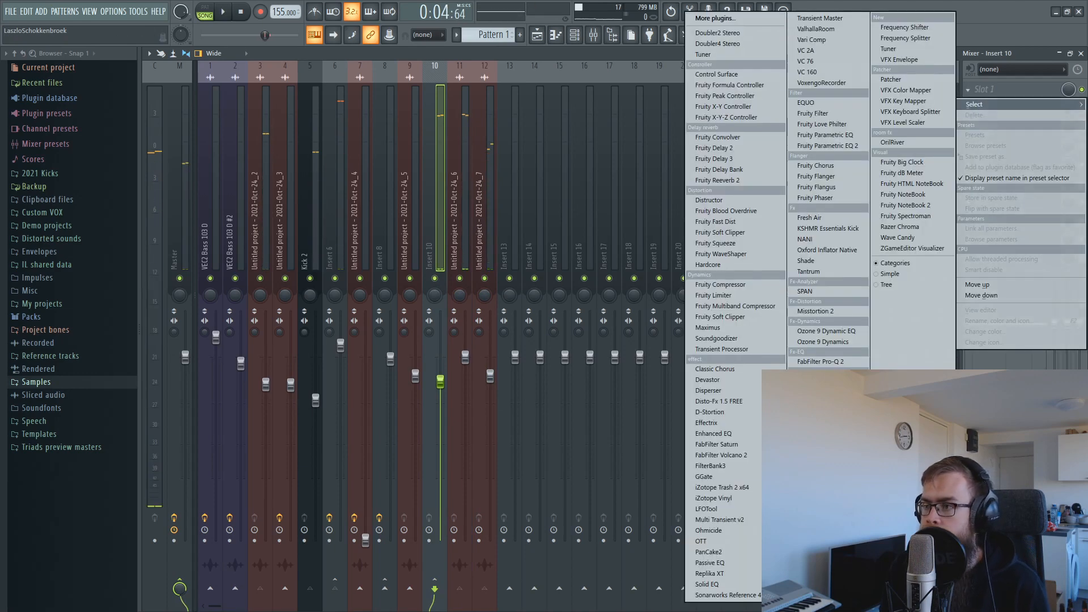
Load FabFilter Pro-Q 2 on Insert 10 and remove its test band around 6.8 kHz.
click(833, 362)
drag(518, 301, 628, 299)
key(space)
right_click(626, 300)
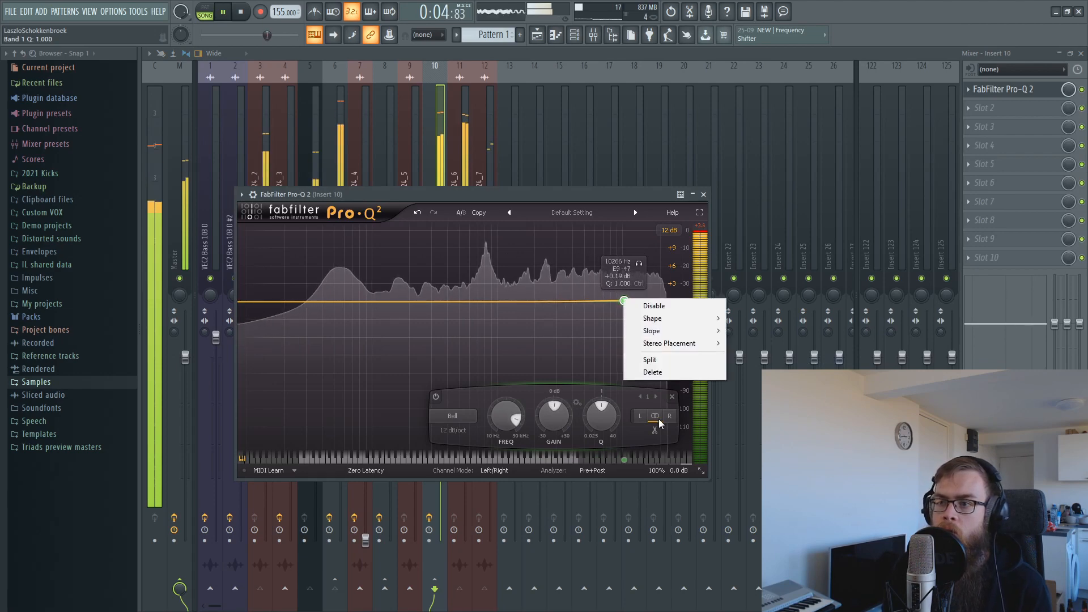
click(639, 375)
click(476, 107)
key(space)
Load Pro-Q 2 on Insert 11 with a high band at 11042 Hz, +0.76 dB.
click(975, 89)
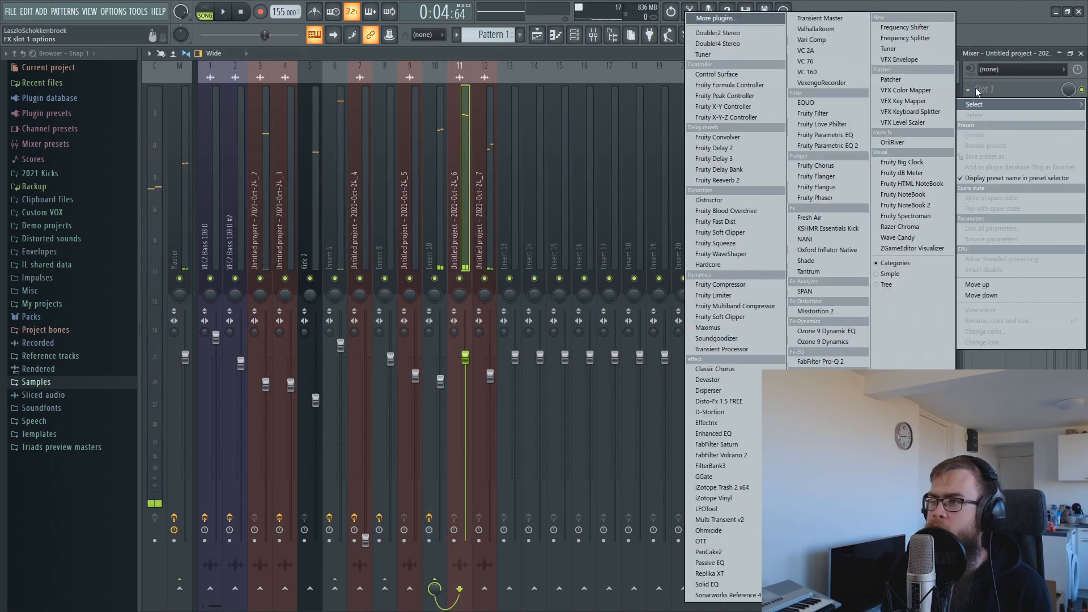
click(849, 362)
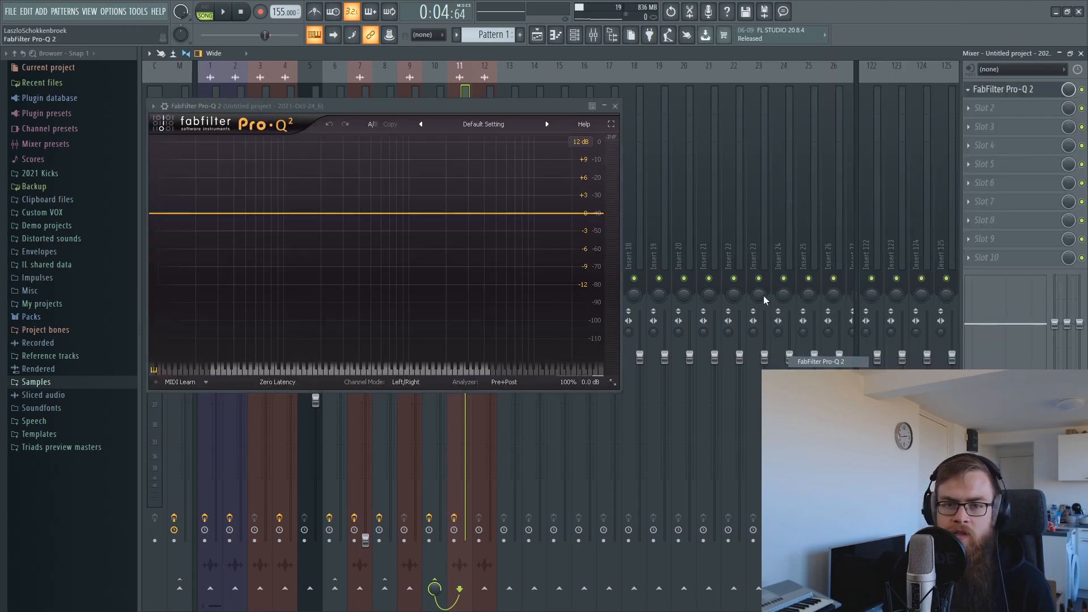
mouse_move(459, 214)
mouse_down()
mouse_move(532, 204)
mouse_move(473, 207)
mouse_up()
key(space)
click(465, 209)
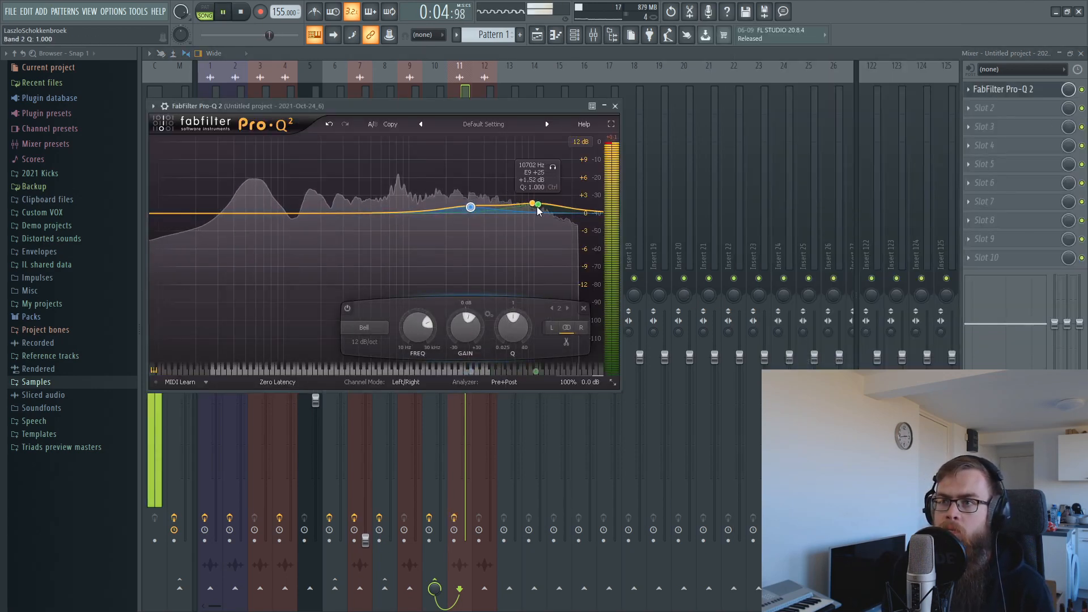
drag(540, 206, 541, 211)
click(484, 82)
click(464, 125)
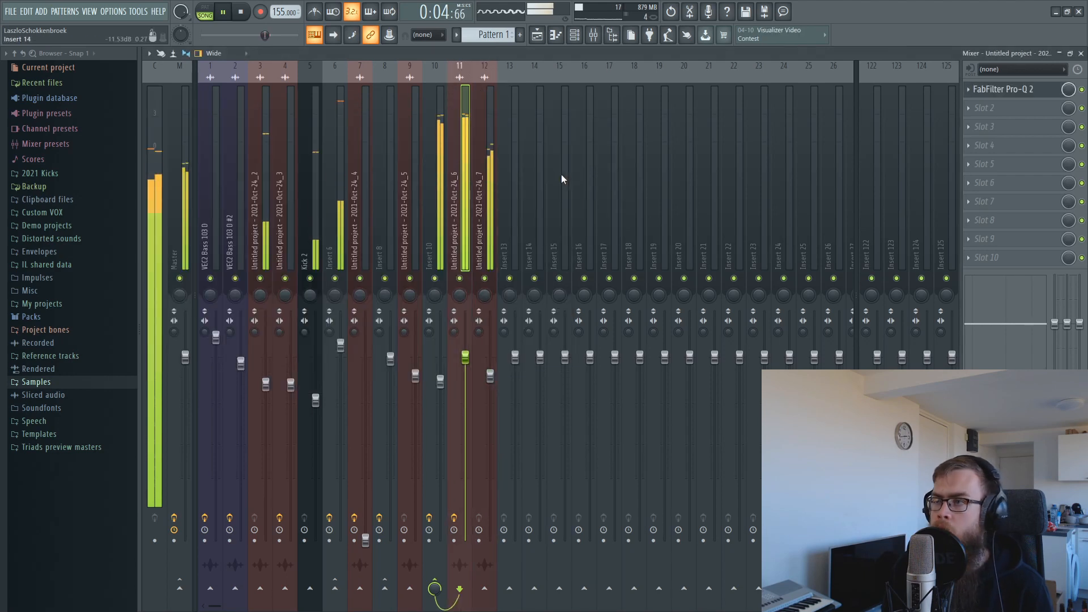
Replace Insert 10's Pro-Q 2 with Misstortion 2 in Slot 1.
click(442, 161)
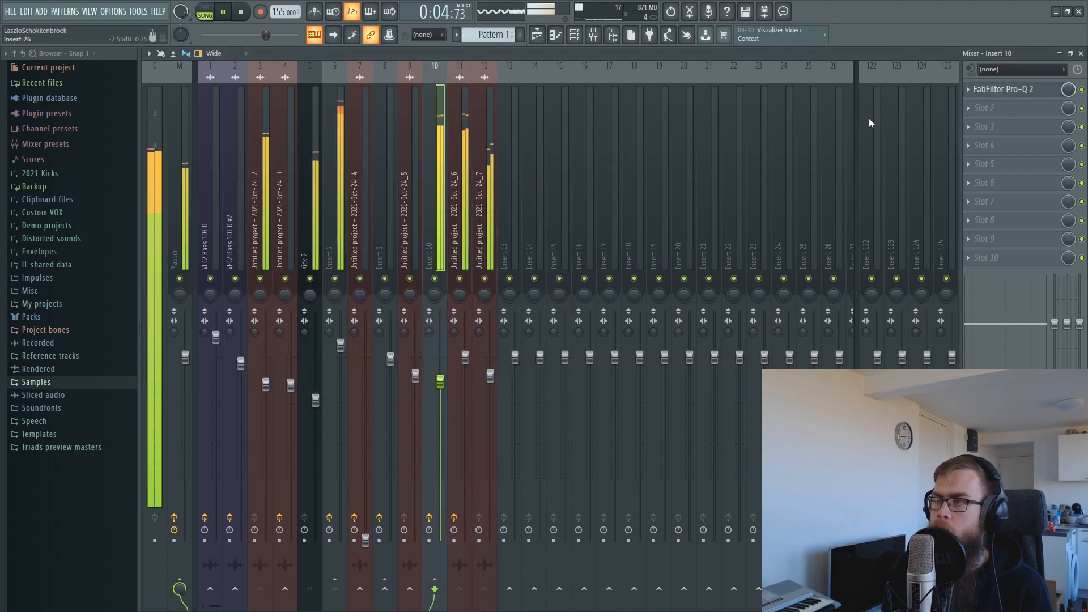
key(space)
right_click(983, 90)
click(979, 116)
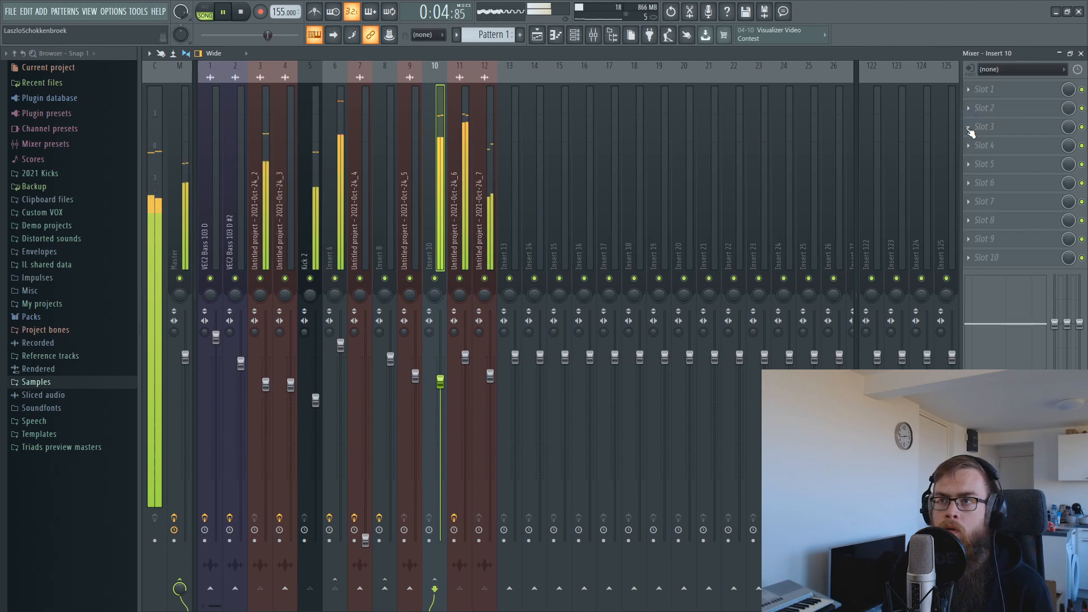
click(1001, 90)
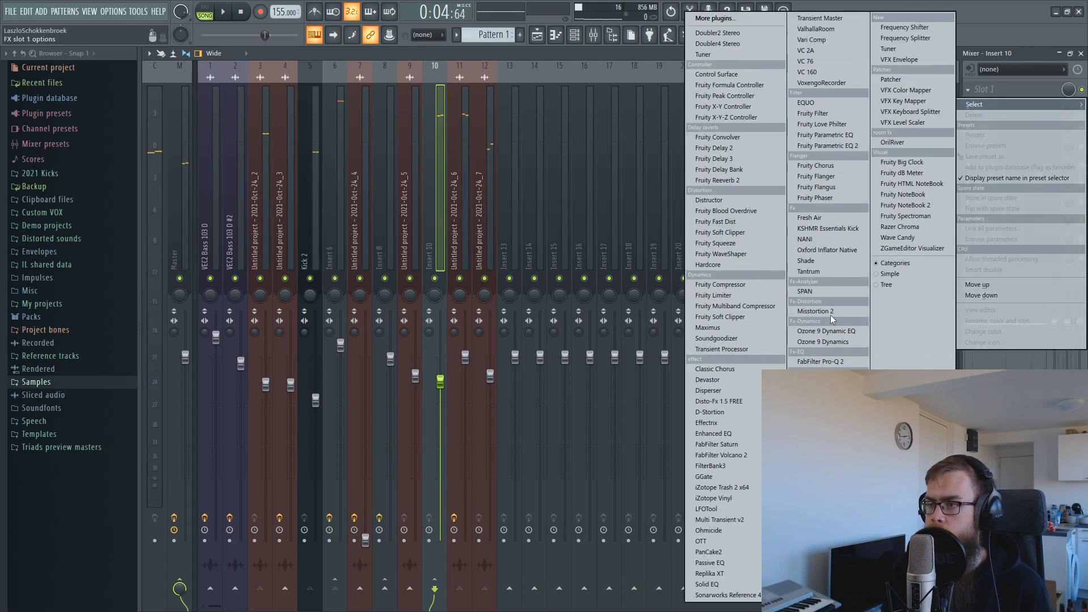
click(813, 311)
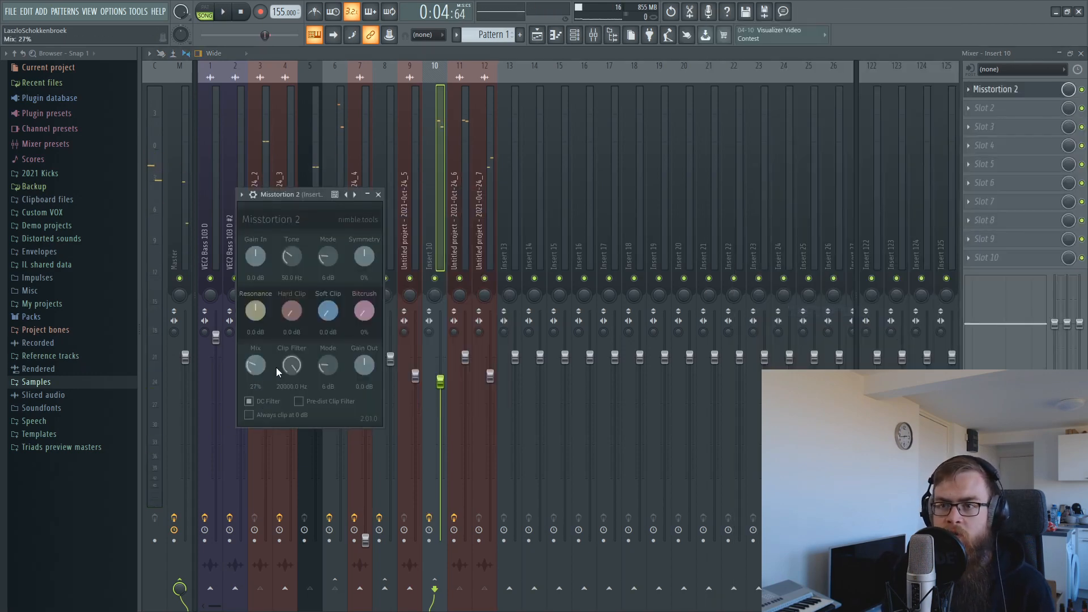
Set Misstortion 2 to 3.4 dB hard clip and 19% mix, adding a FabFilter effect in Slot 2.
key(space)
mouse_move(295, 309)
mouse_down()
mouse_move(341, 264)
mouse_move(325, 332)
mouse_move(295, 297)
mouse_move(294, 322)
mouse_up()
mouse_move(255, 365)
mouse_down()
mouse_move(252, 384)
mouse_move(260, 369)
mouse_up()
key(space)
click(1010, 109)
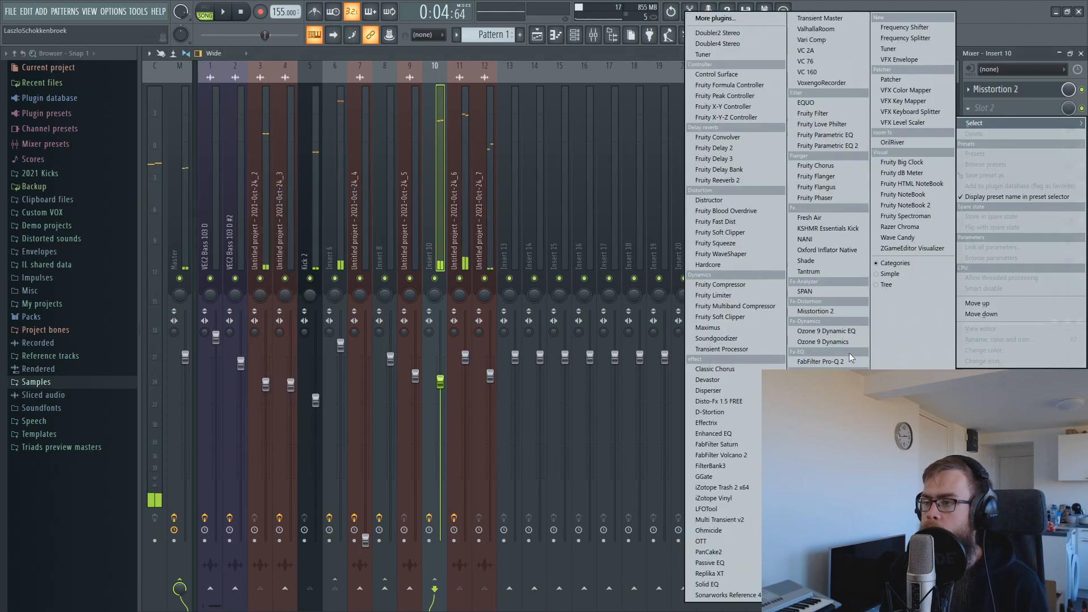
click(819, 381)
click(537, 35)
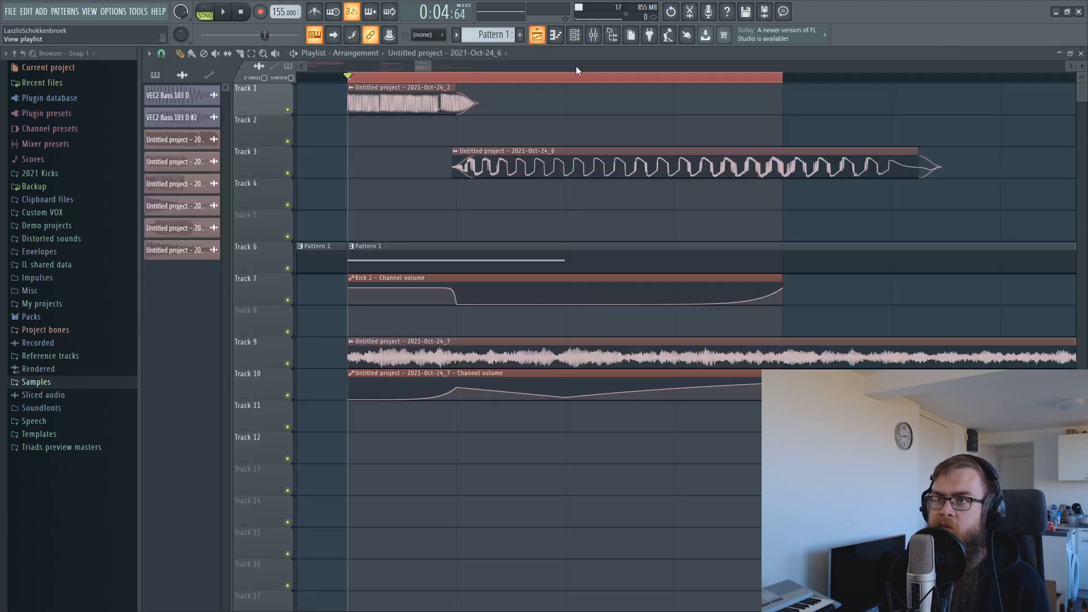
Play the rendered 2021-Oct-24_8 kick clip on Track 1.
scroll(634, 84, down, 2)
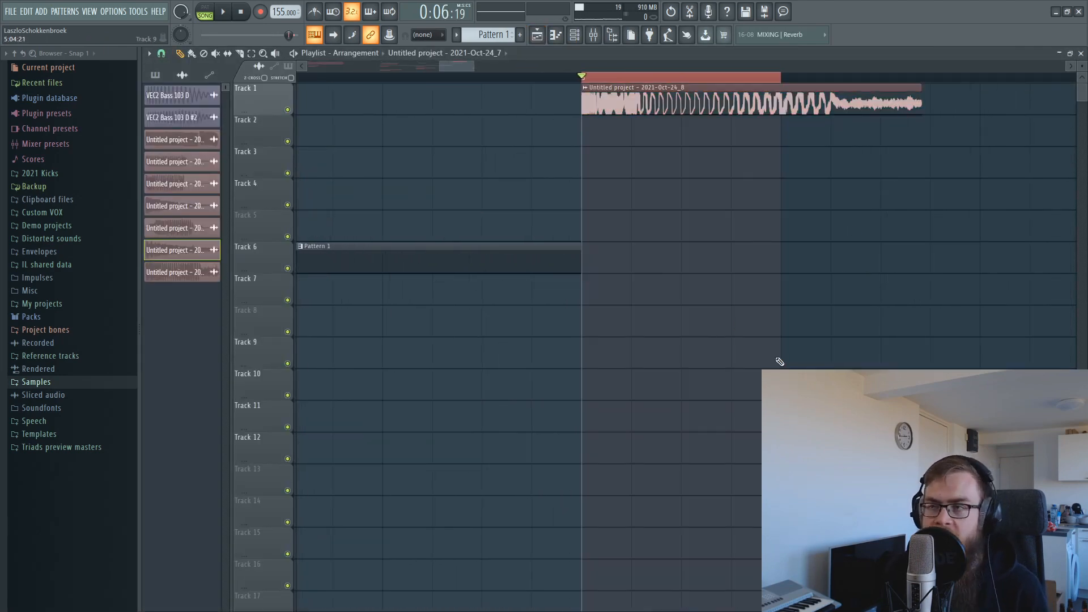
key(space)
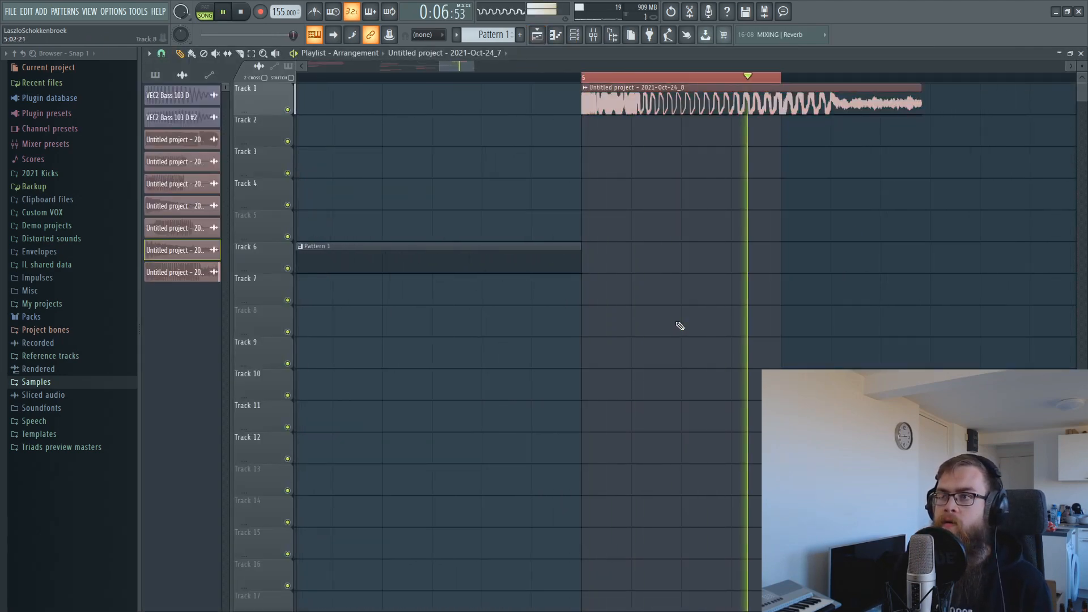